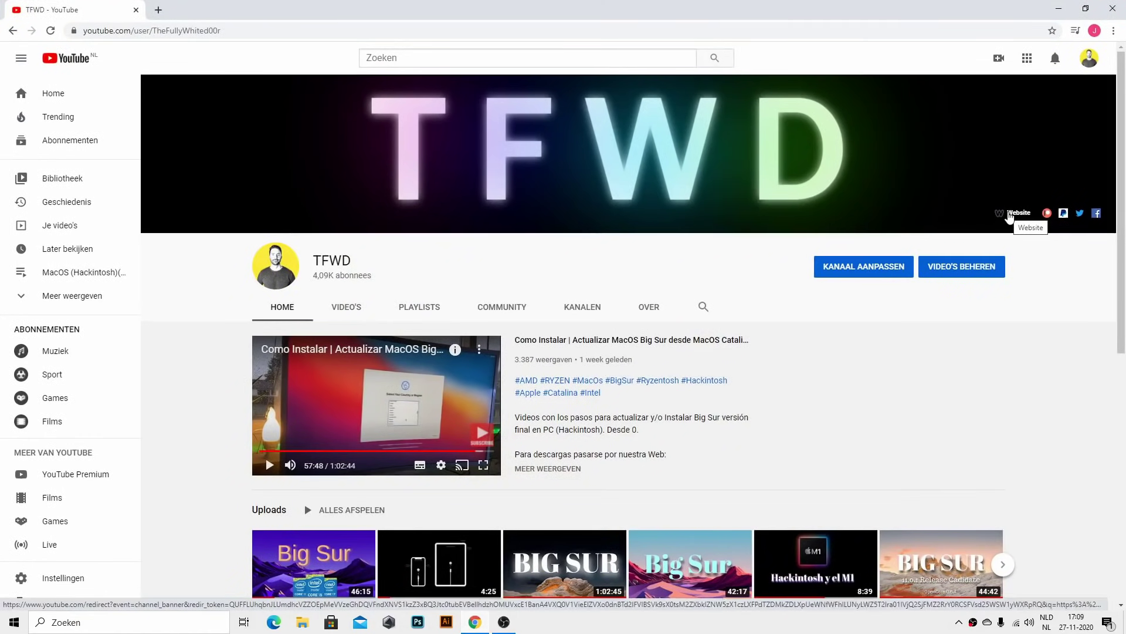
- Open the Website link from the TFWD channel banner and go to the site's Descargas page with its download list
click(1009, 216)
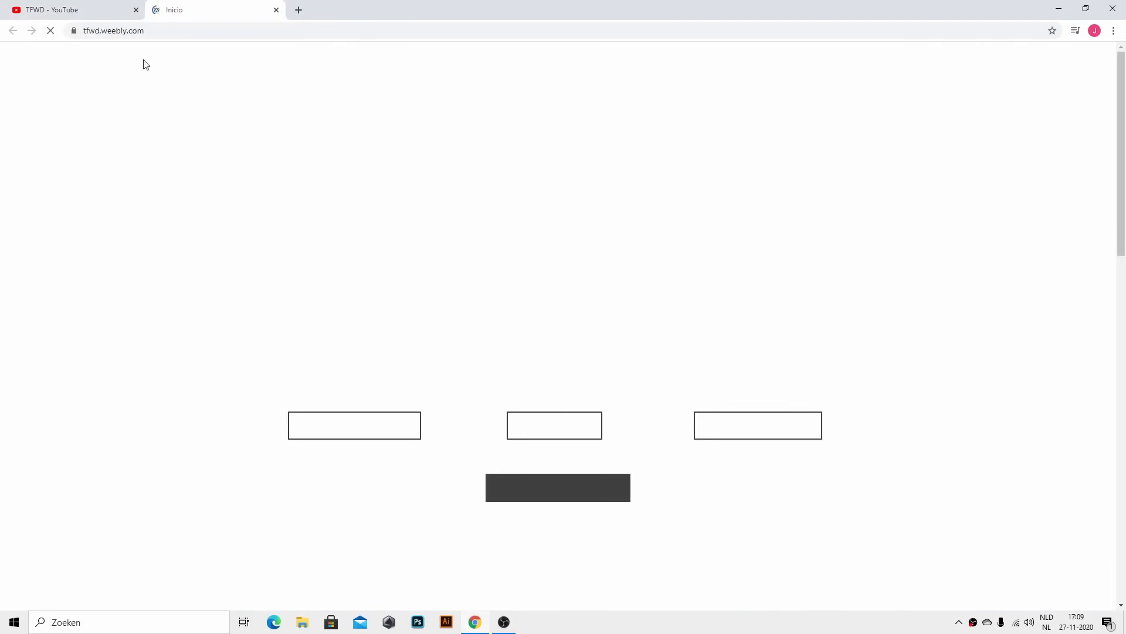
click(116, 13)
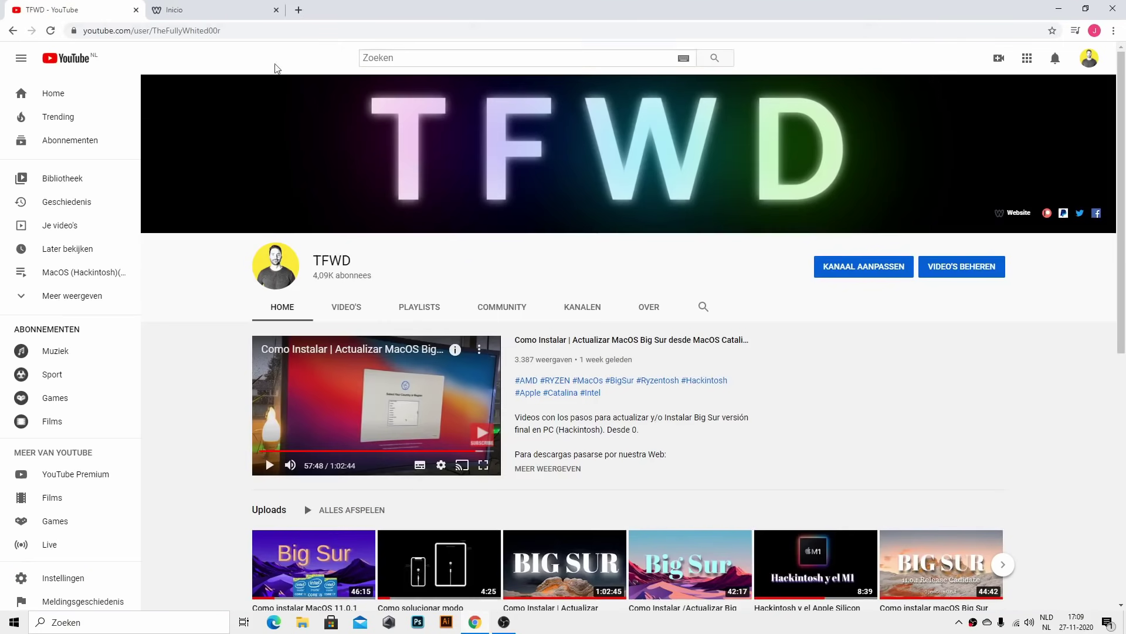
click(240, 14)
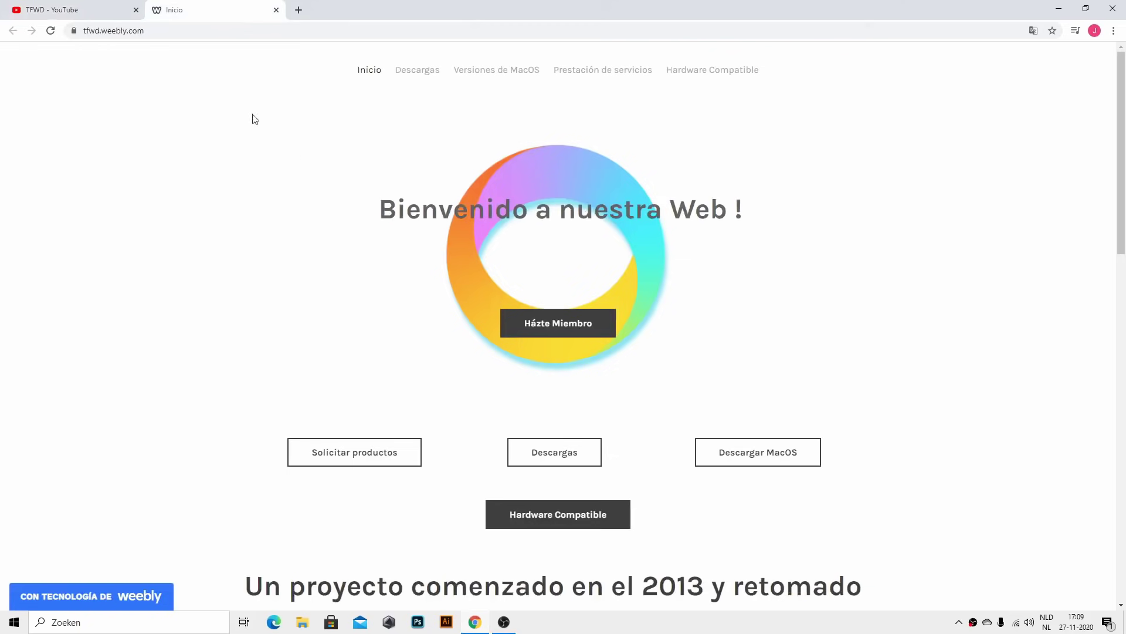
click(95, 11)
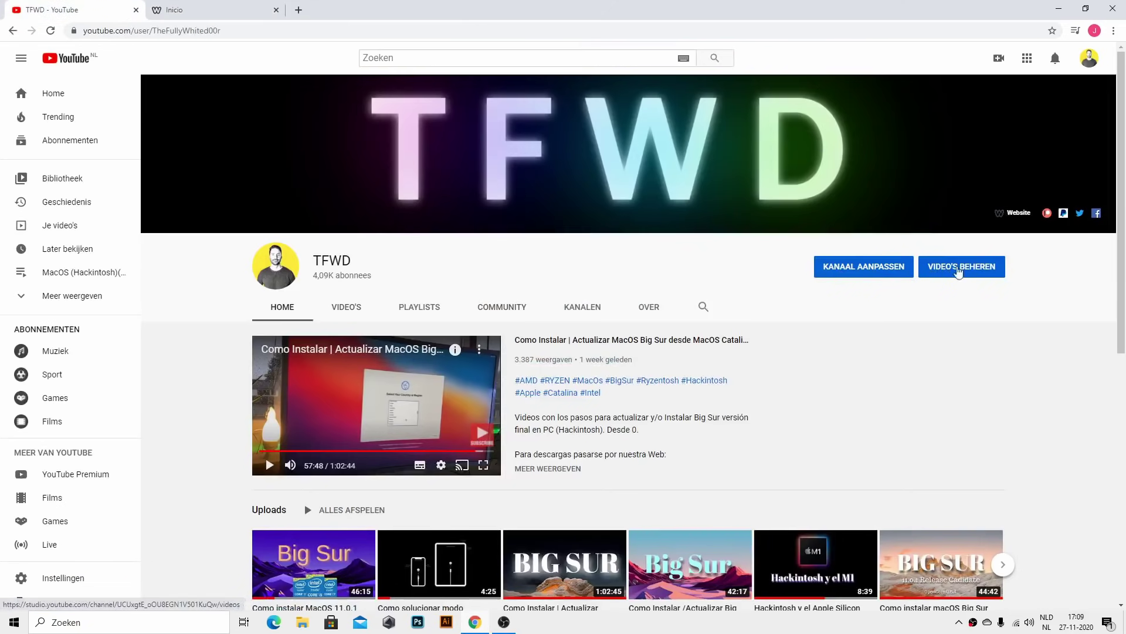
click(223, 12)
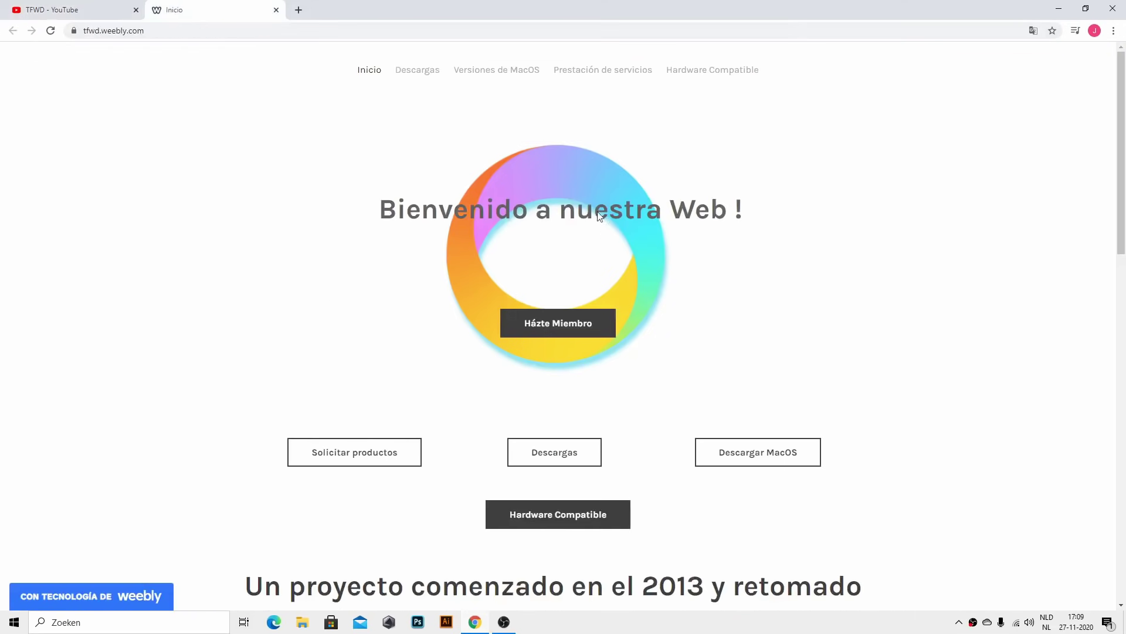
click(427, 73)
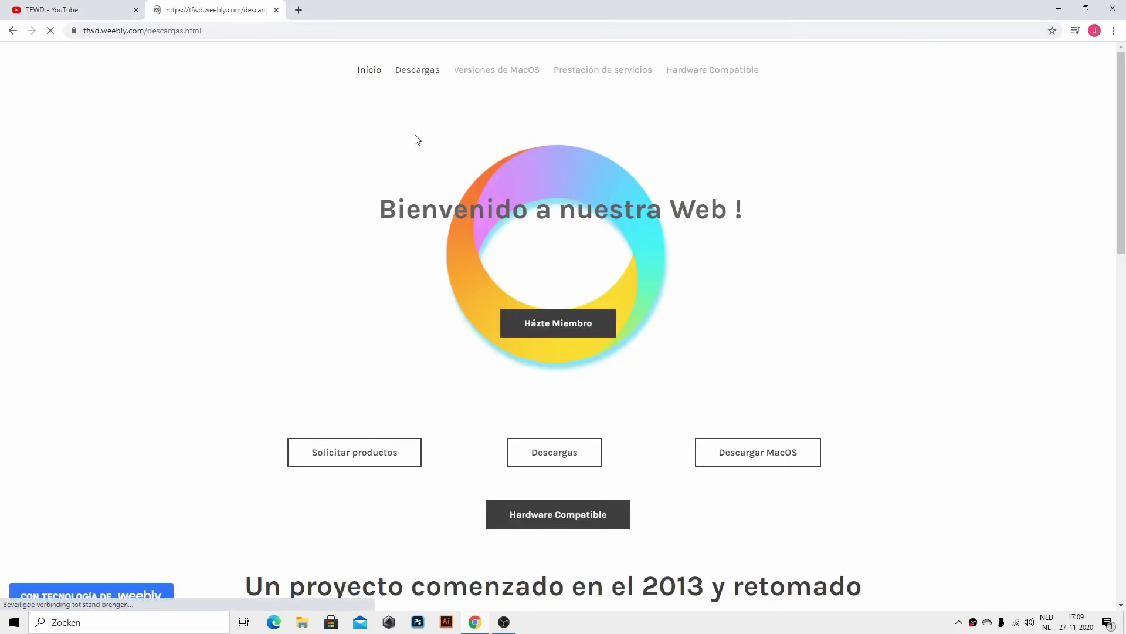
scroll(458, 458, down, 5)
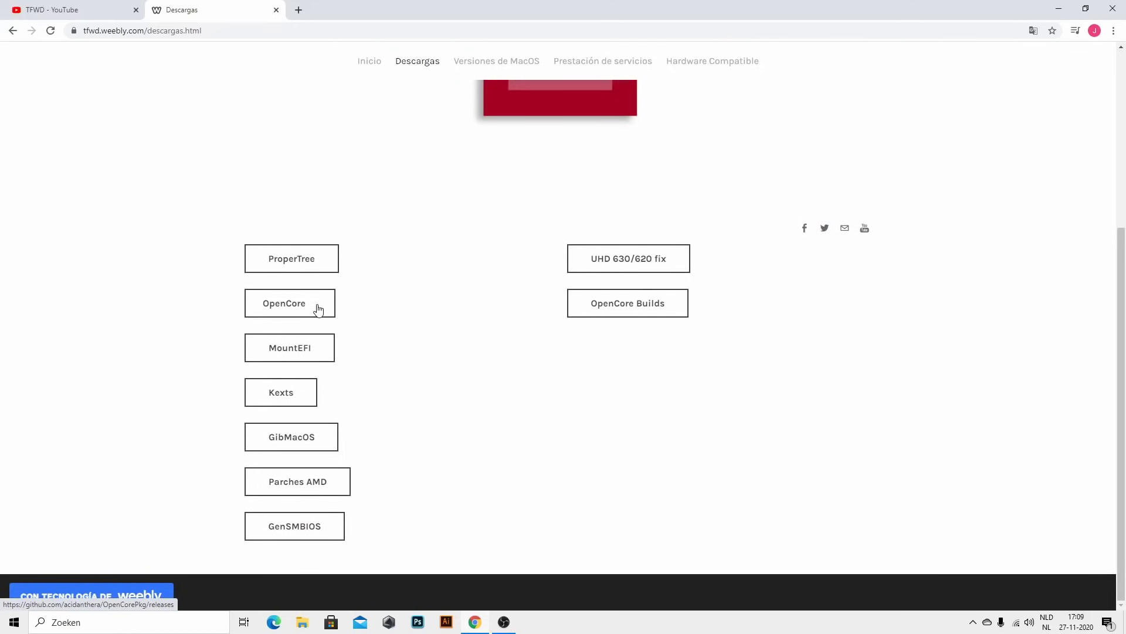
- Delete the old EFI and OpenCore-0.6.3-RELEASE zip archives from the Downloads folder and close the folder window
click(302, 622)
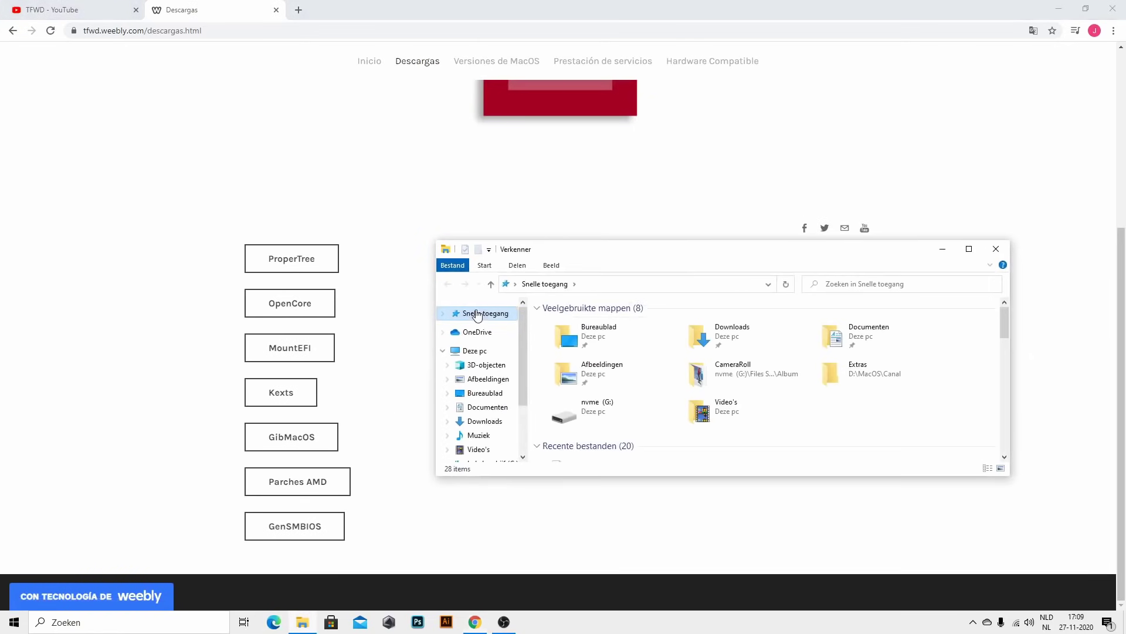
click(484, 421)
drag(659, 399, 621, 339)
right_click(620, 336)
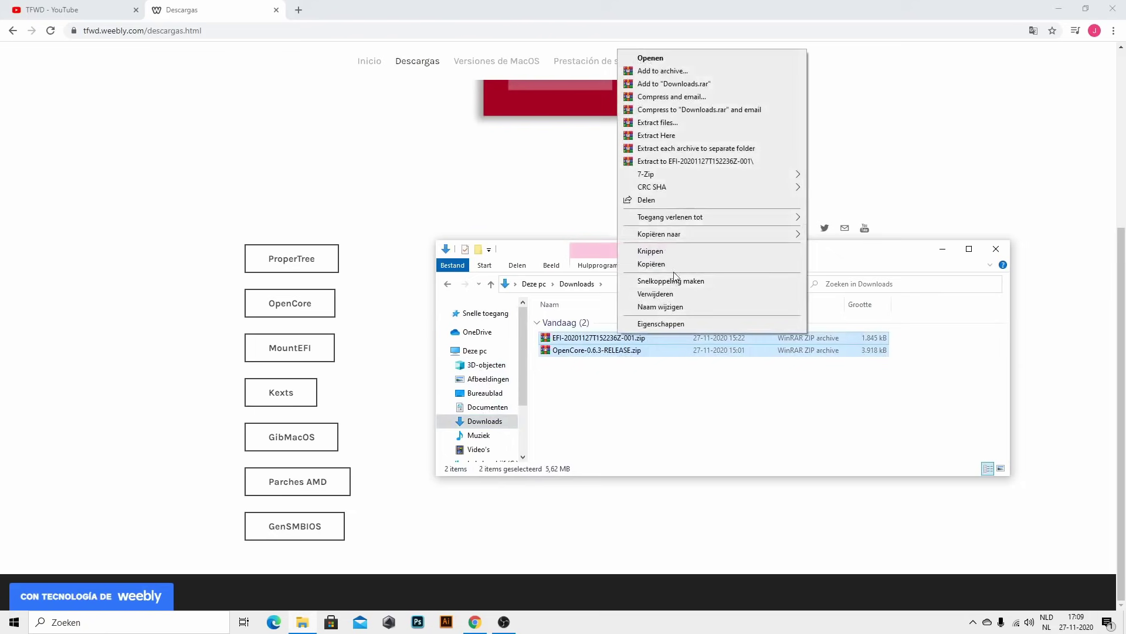
click(672, 296)
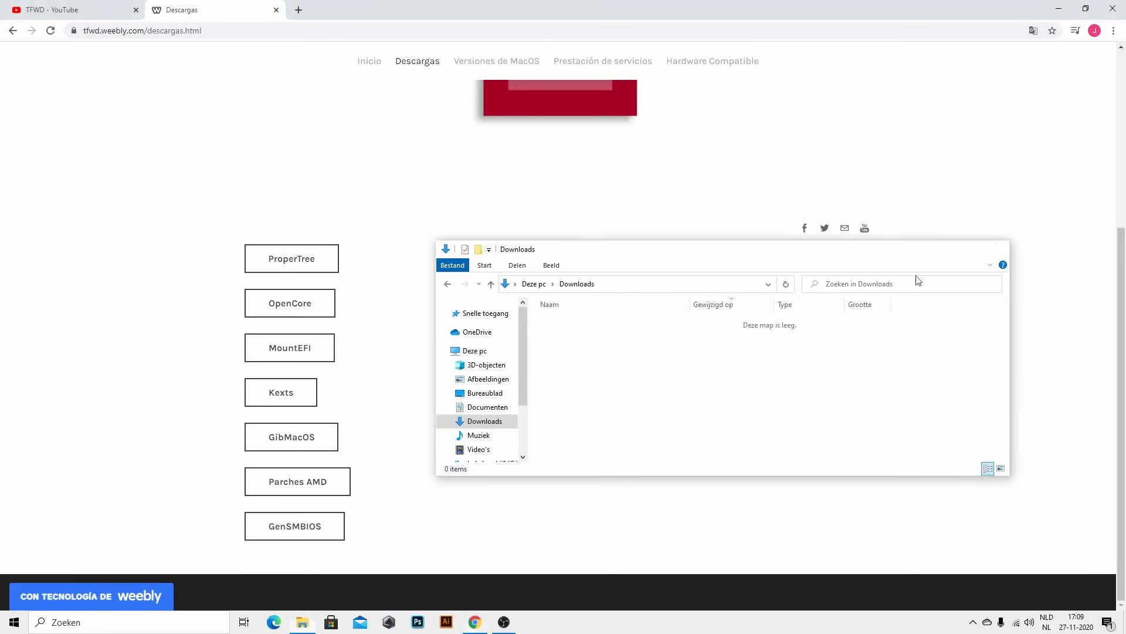
click(996, 248)
- Download OpenCore-0.6.3-RELEASE.zip from the OpenCore releases page on GitHub and close that page
click(307, 312)
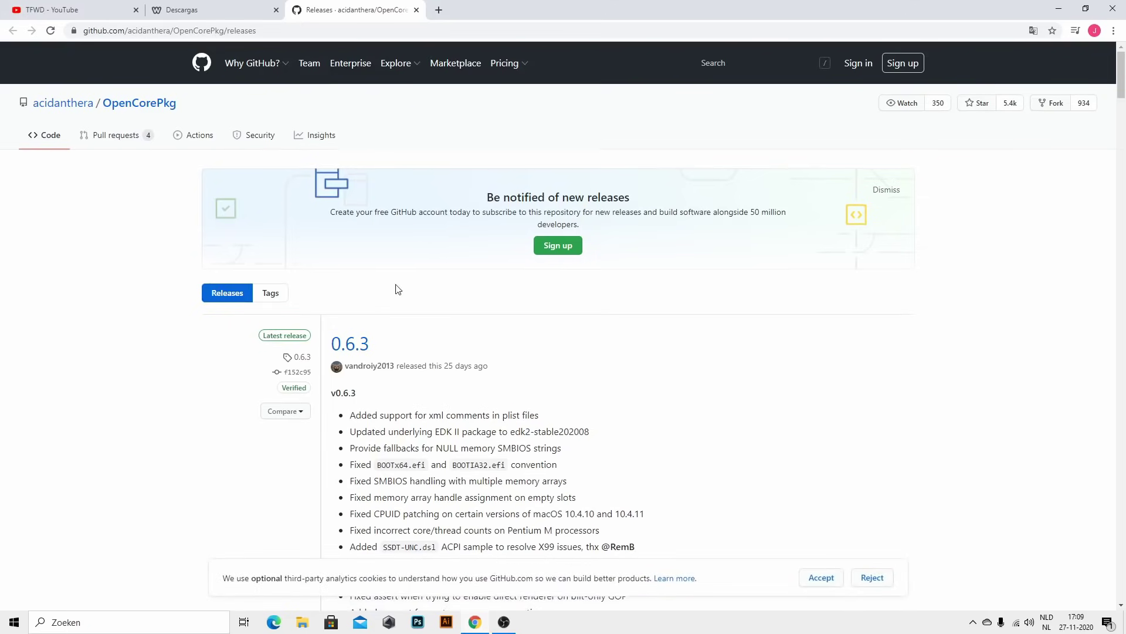
scroll(387, 317, down, 15)
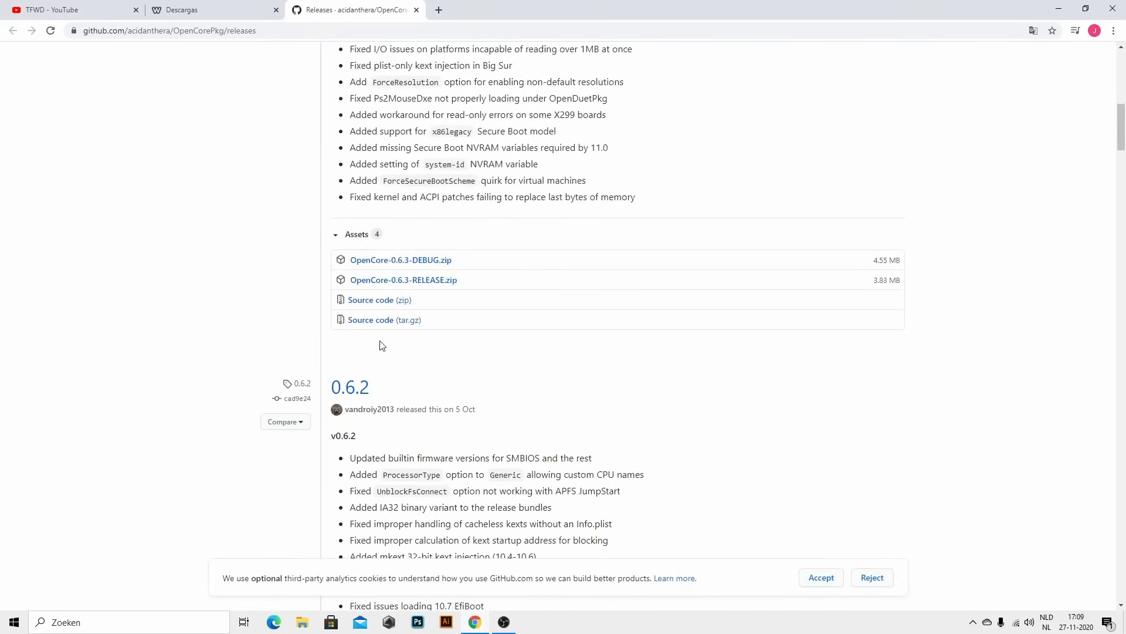
click(429, 281)
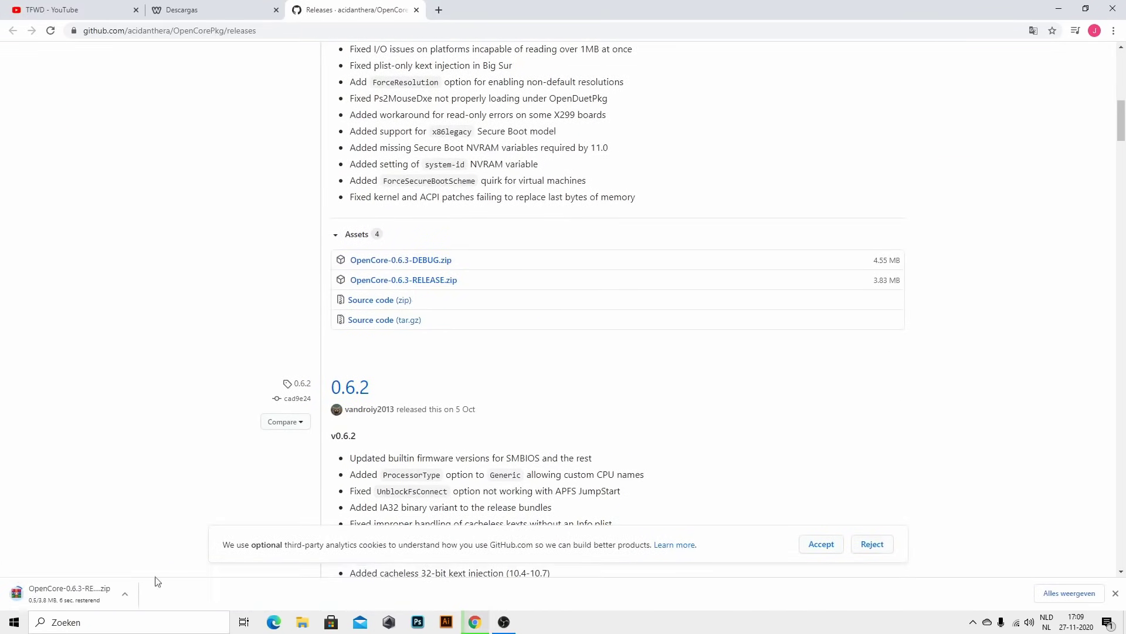
click(416, 10)
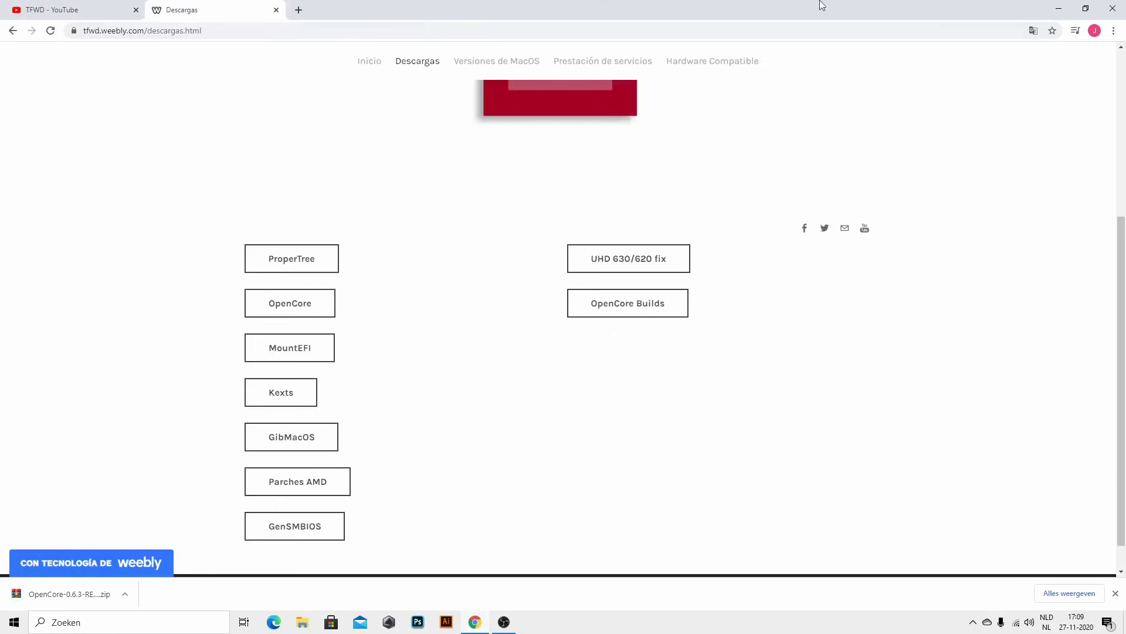
- Delete the old OpenCore-0.6.3-RELEASE folder and zip archive from the desktop
click(1058, 8)
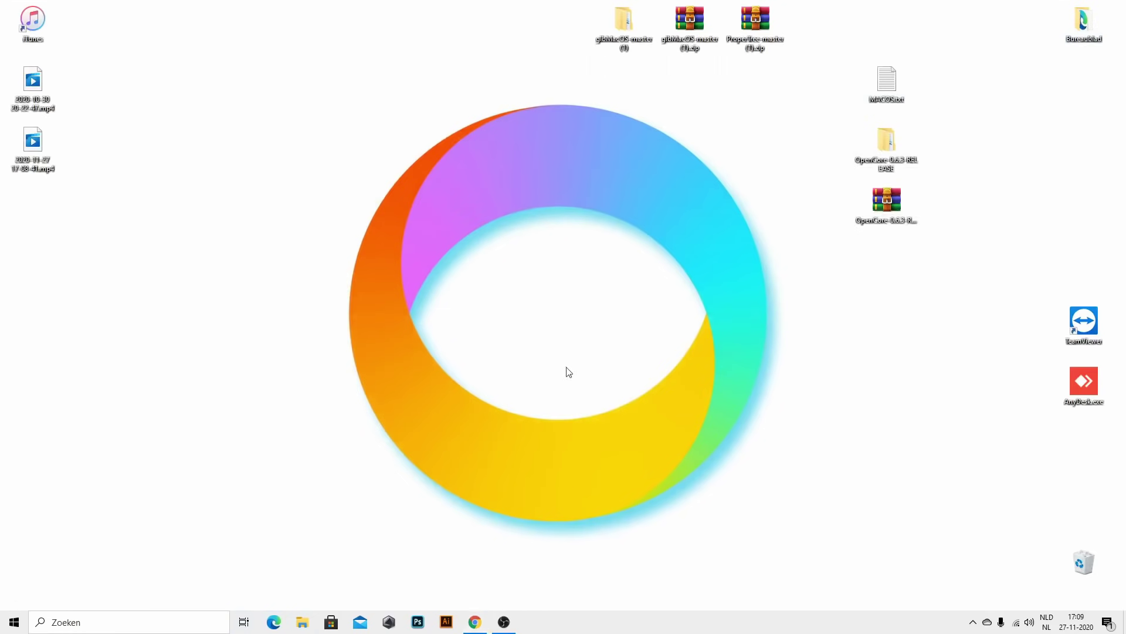
drag(905, 283, 887, 140)
right_click(886, 140)
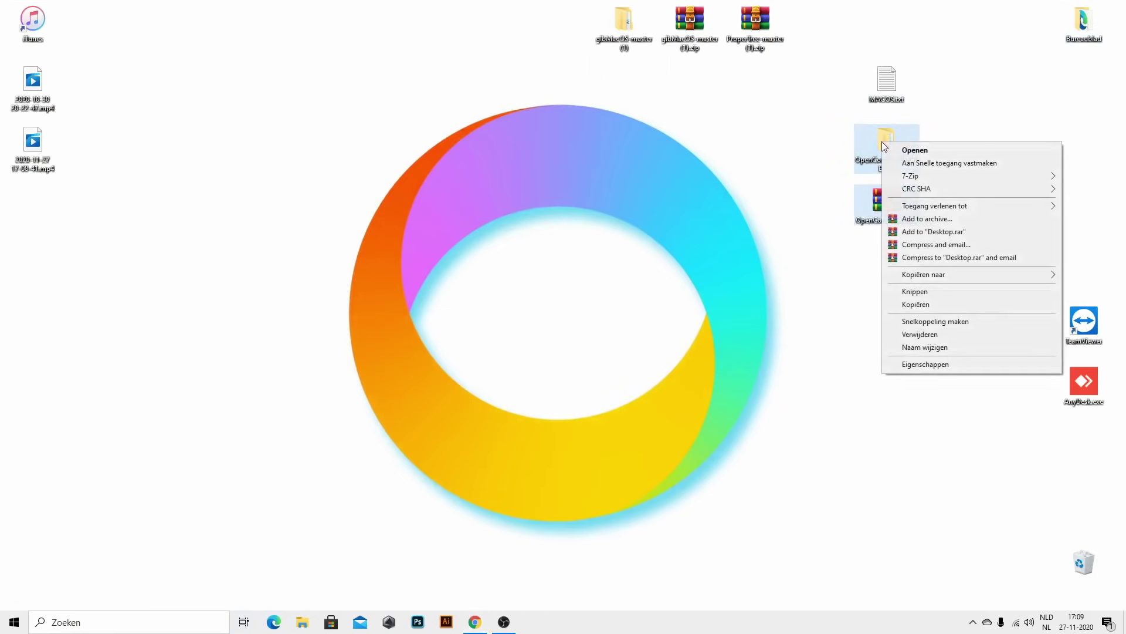
click(913, 334)
- Move OpenCore-0.6.3-RELEASE.zip from the Downloads folder to the desktop, below MACOS.txt, and close the folder window
click(298, 620)
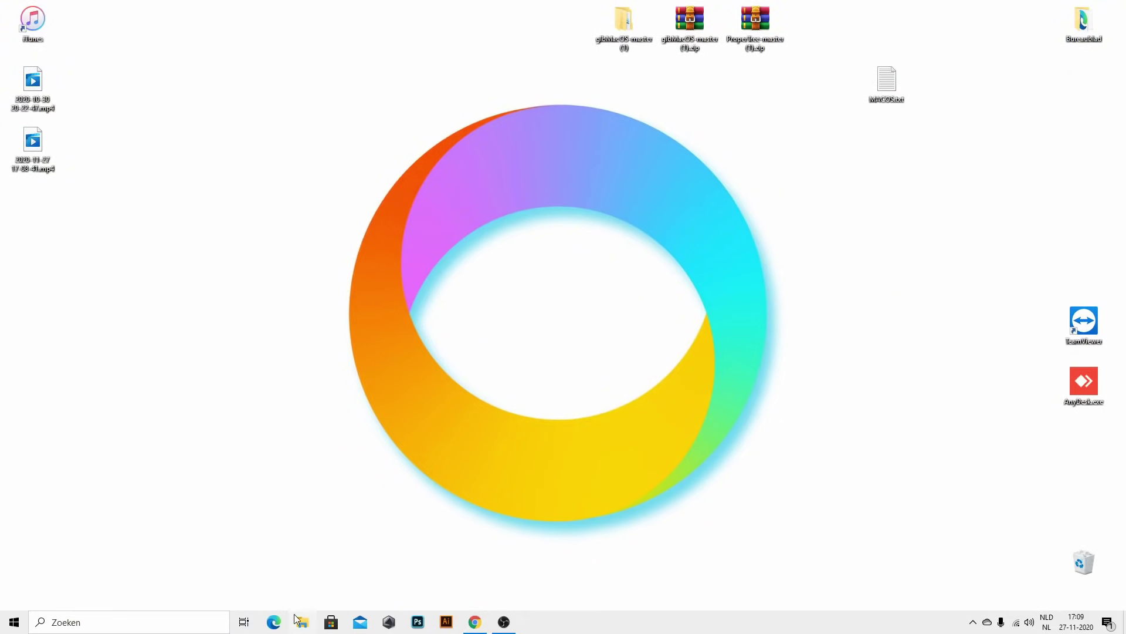
drag(571, 247, 243, 314)
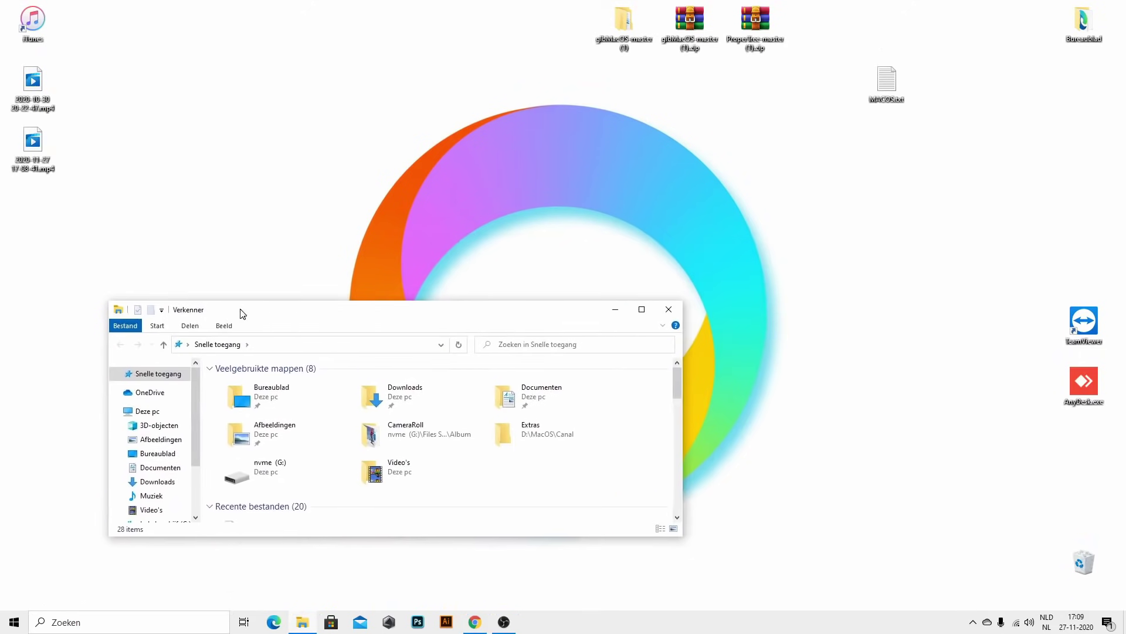
click(157, 453)
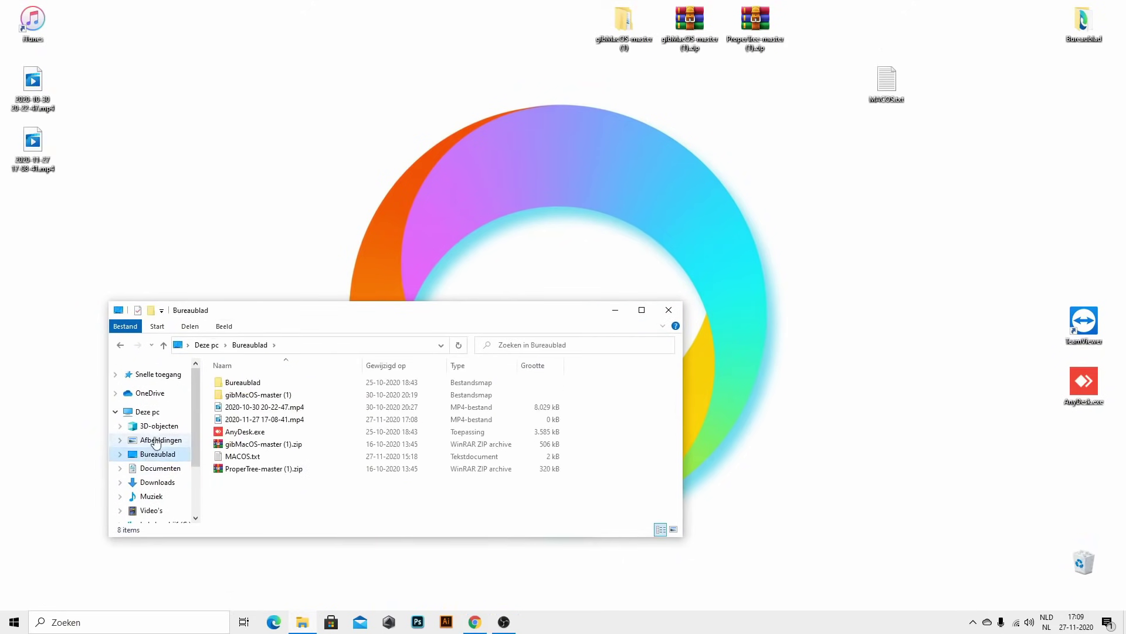
click(157, 482)
click(271, 401)
drag(251, 401, 869, 184)
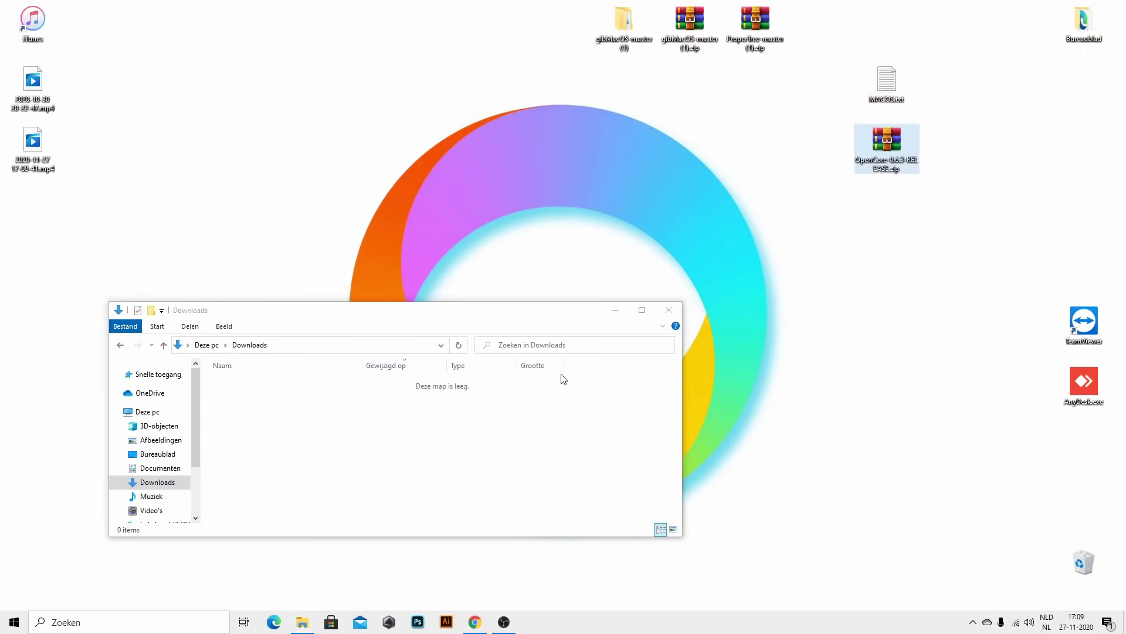
click(670, 311)
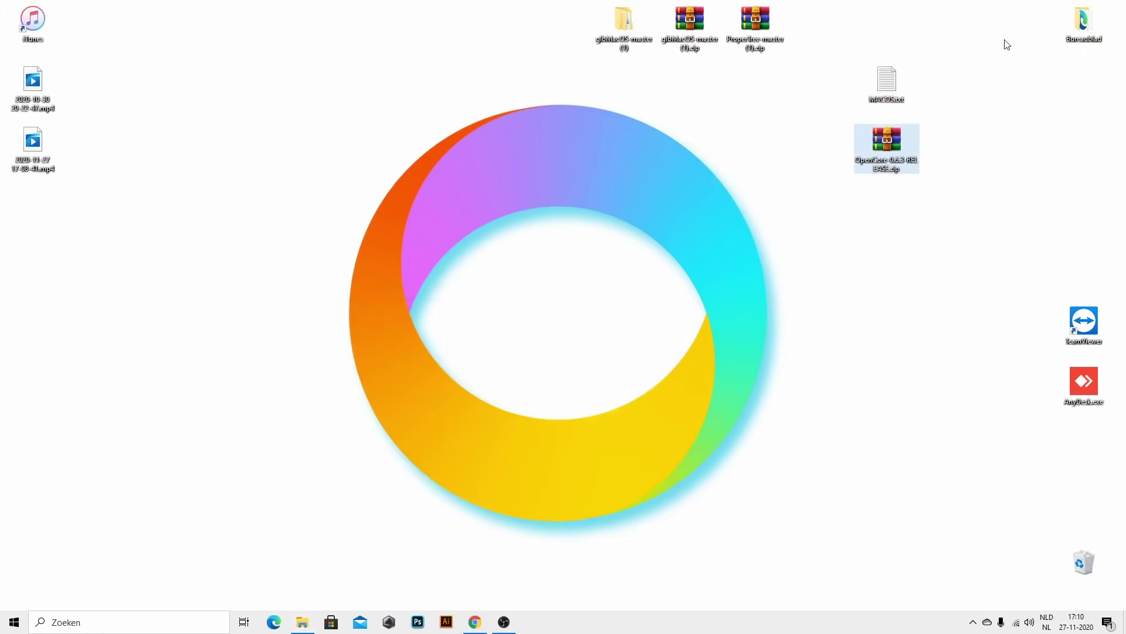
- Extract the OpenCore archive loosely onto the desktop and delete the resulting Docs, IA32, Utilities and X64 folders
right_click(878, 147)
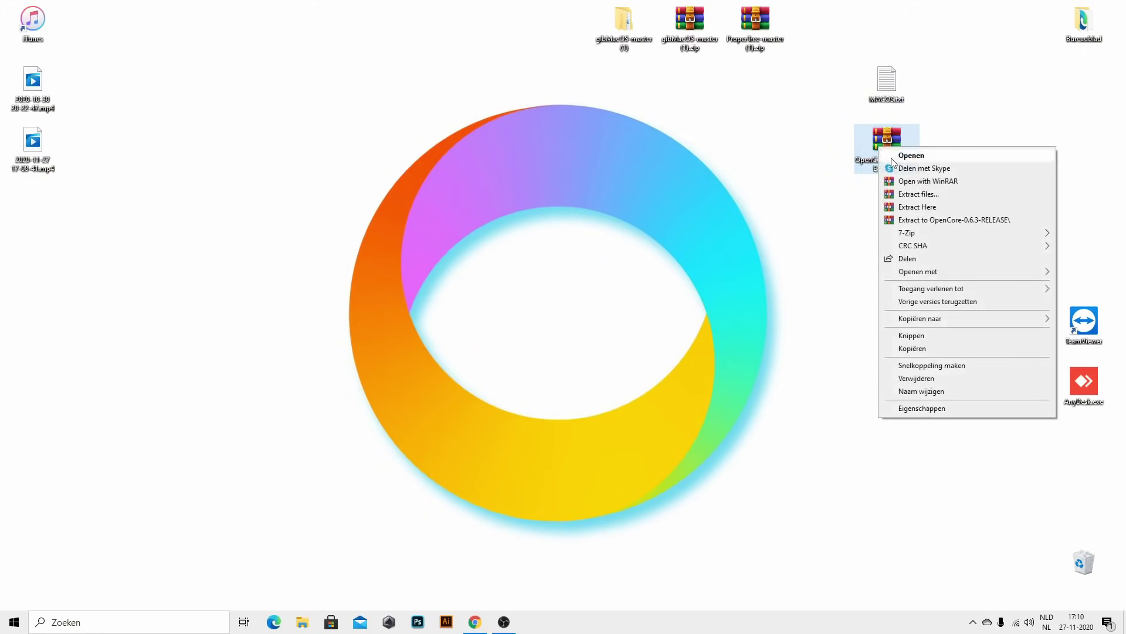
click(909, 206)
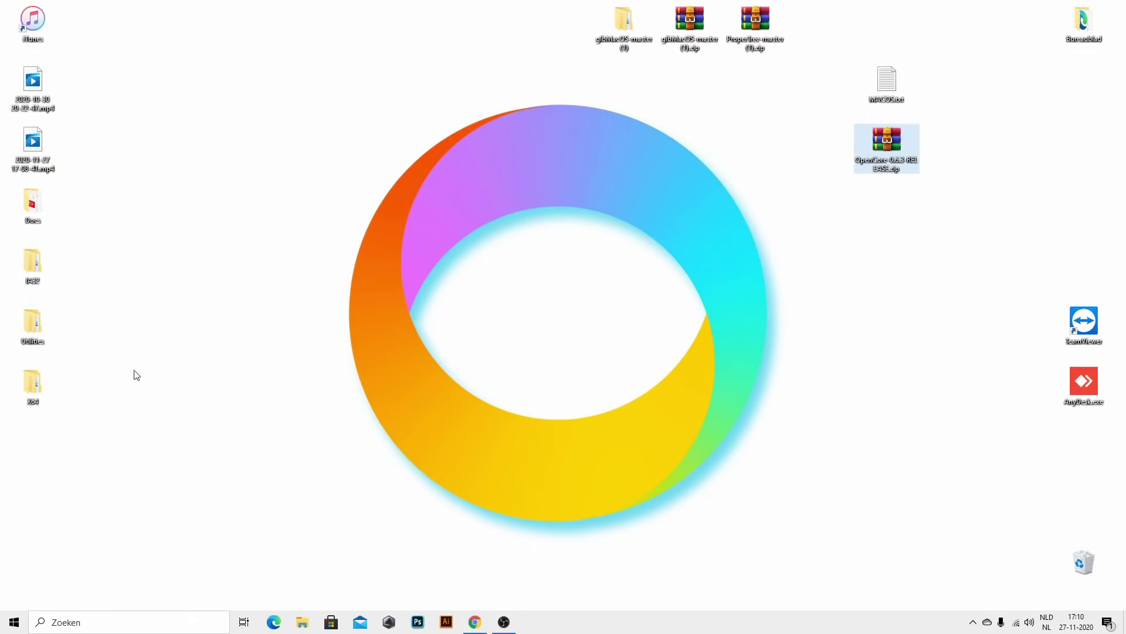
drag(125, 439, 22, 204)
right_click(22, 204)
click(52, 394)
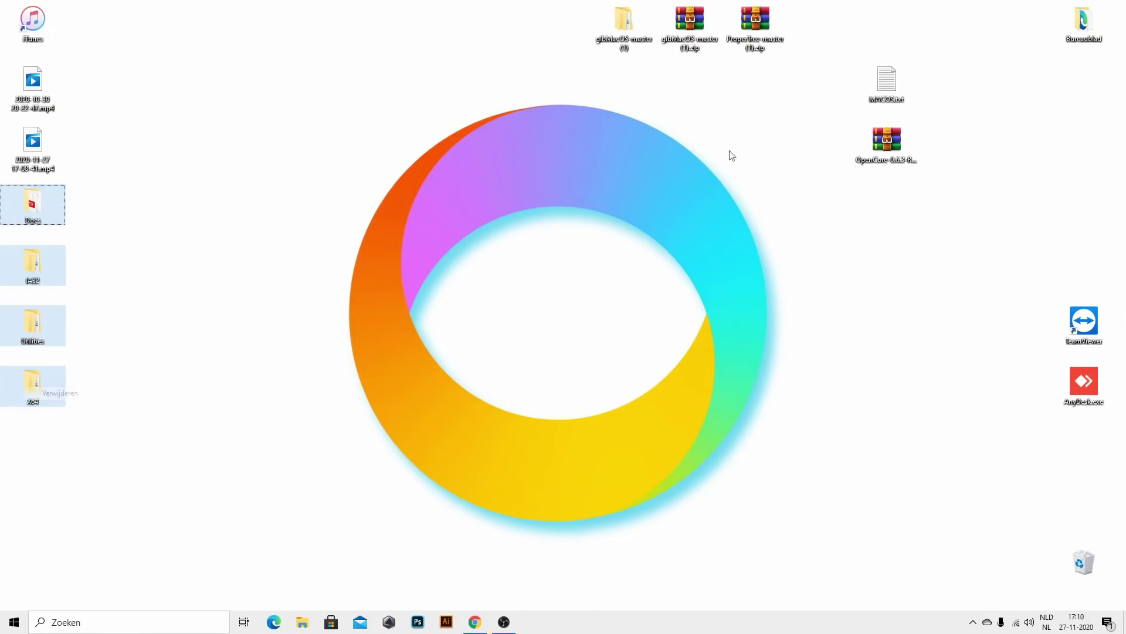
- Extract the OpenCore archive into its own OpenCore-0.6.3-RELEASE folder and place that folder beside the archive on the desktop
click(885, 141)
right_click(855, 127)
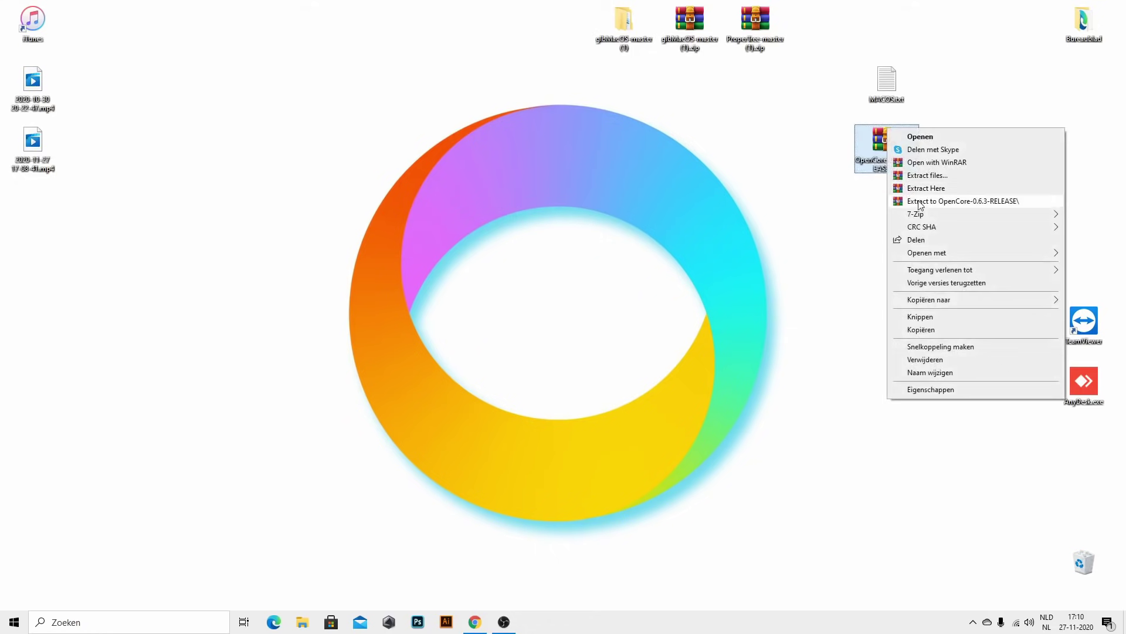
click(920, 200)
drag(45, 215, 828, 151)
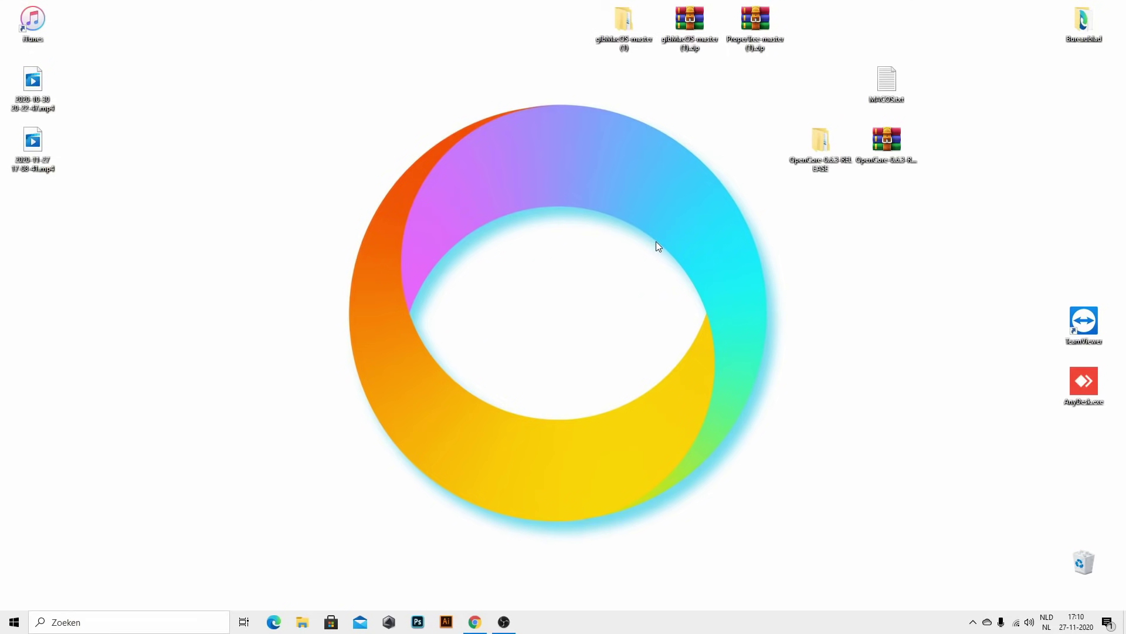
- Open the Utilities folder inside the extracted OpenCore-0.6.3-RELEASE folder and select the macrecovery folder
double_click(822, 148)
drag(465, 322, 593, 147)
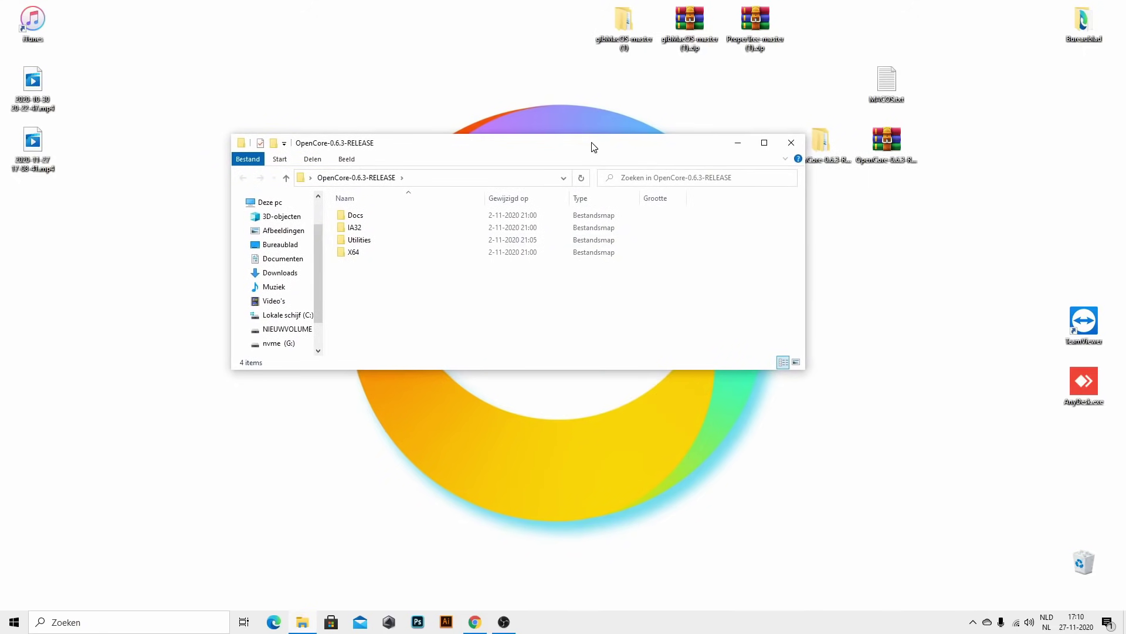
click(374, 241)
double_click(375, 242)
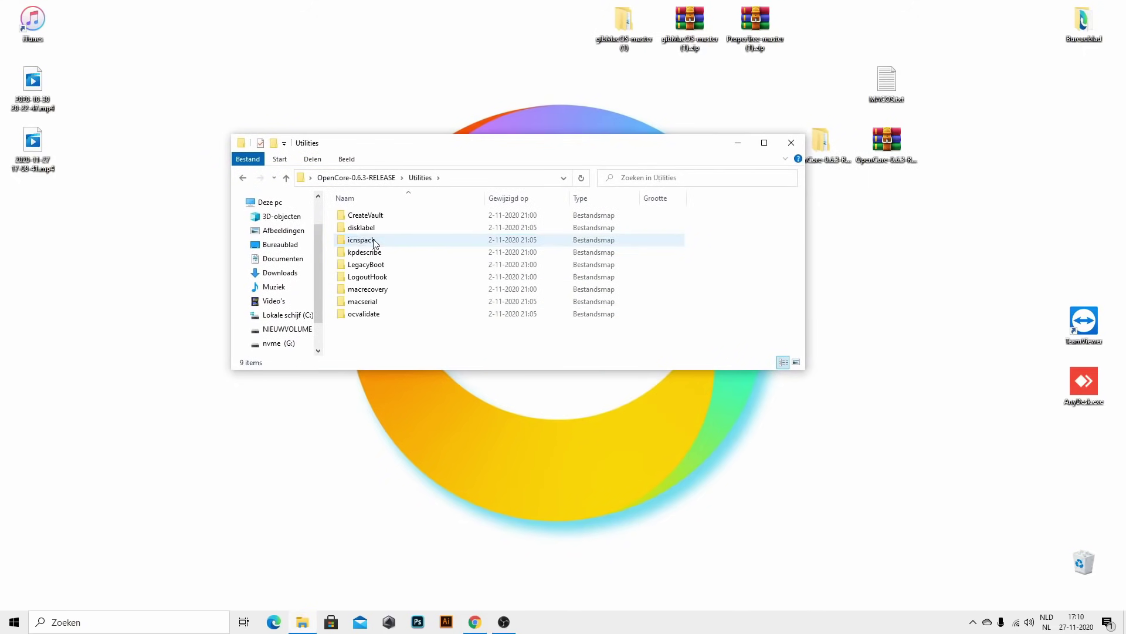
click(366, 290)
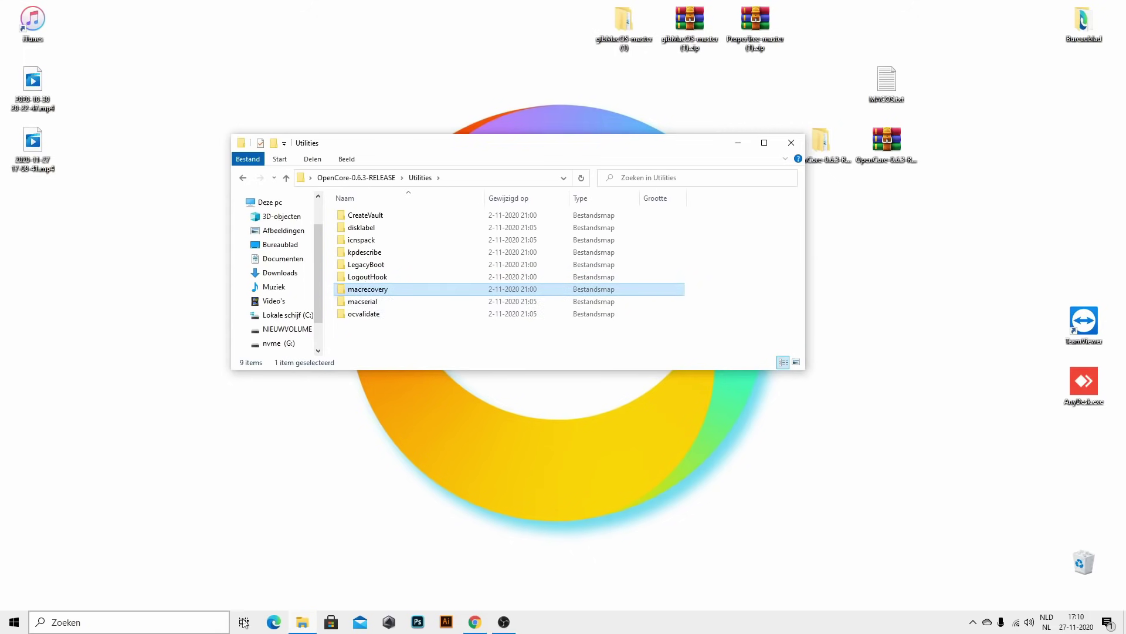
- Open a Command Prompt and use cd to change to the macrecovery folder under OpenCore-0.6.3-RELEASE\Utilities on the desktop
click(149, 626)
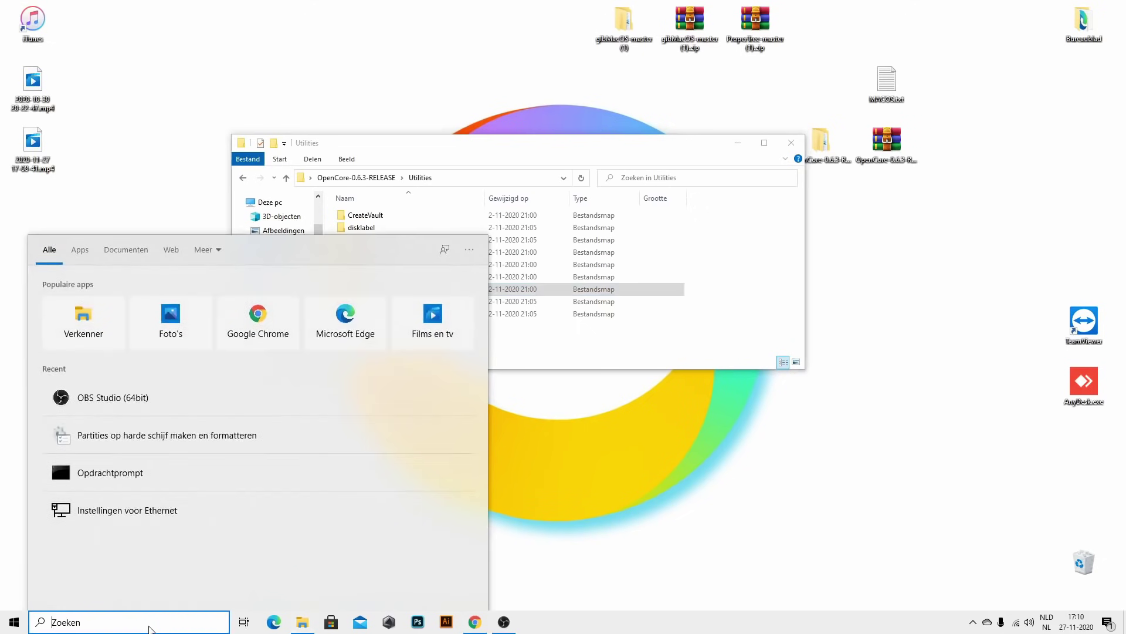
click(154, 480)
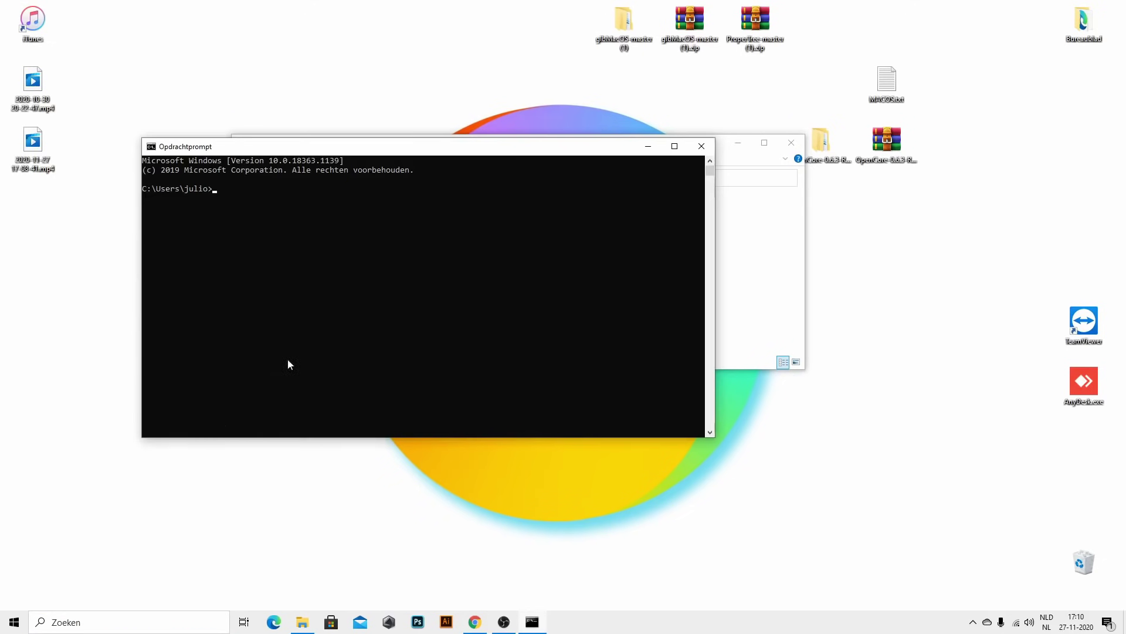
drag(480, 148, 852, 137)
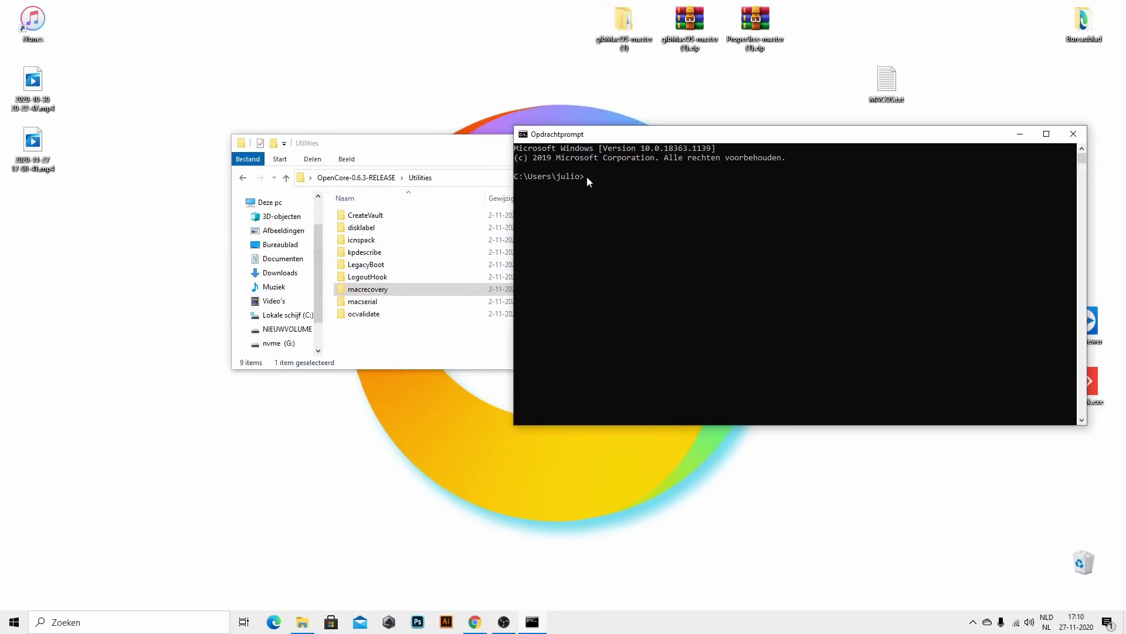
text(cd)
drag(382, 291, 682, 242)
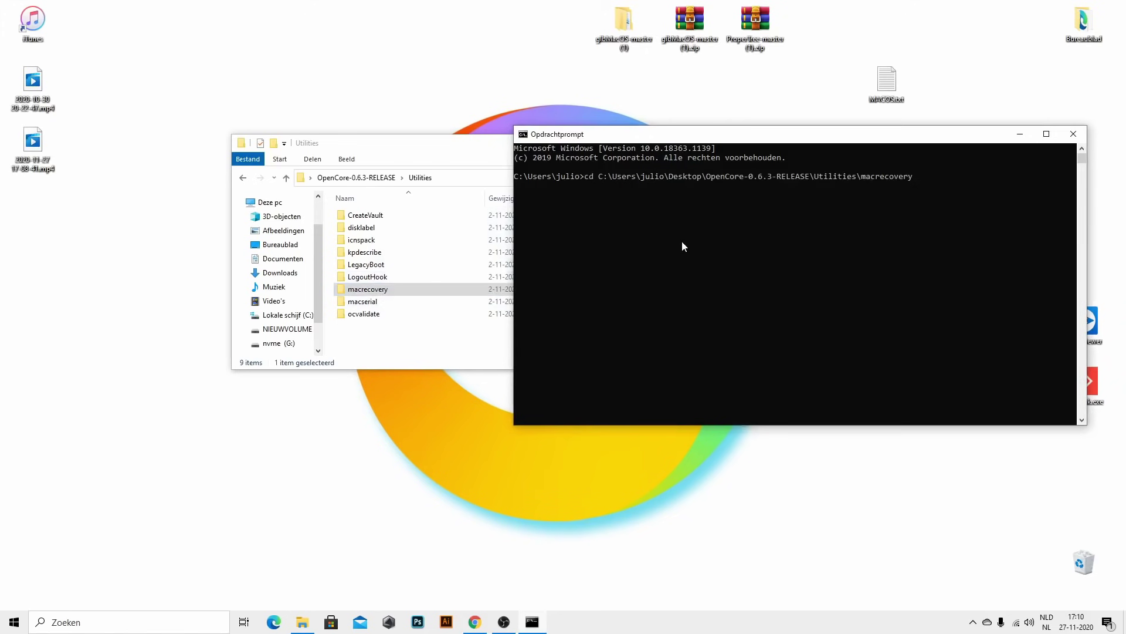
key(Return)
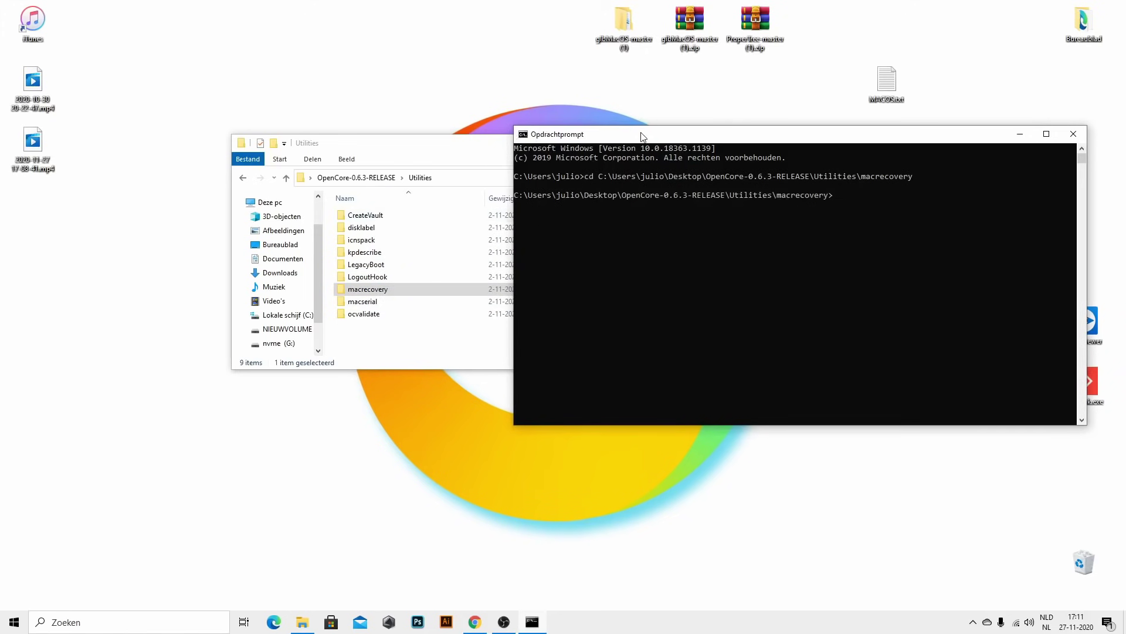
drag(655, 136, 432, 158)
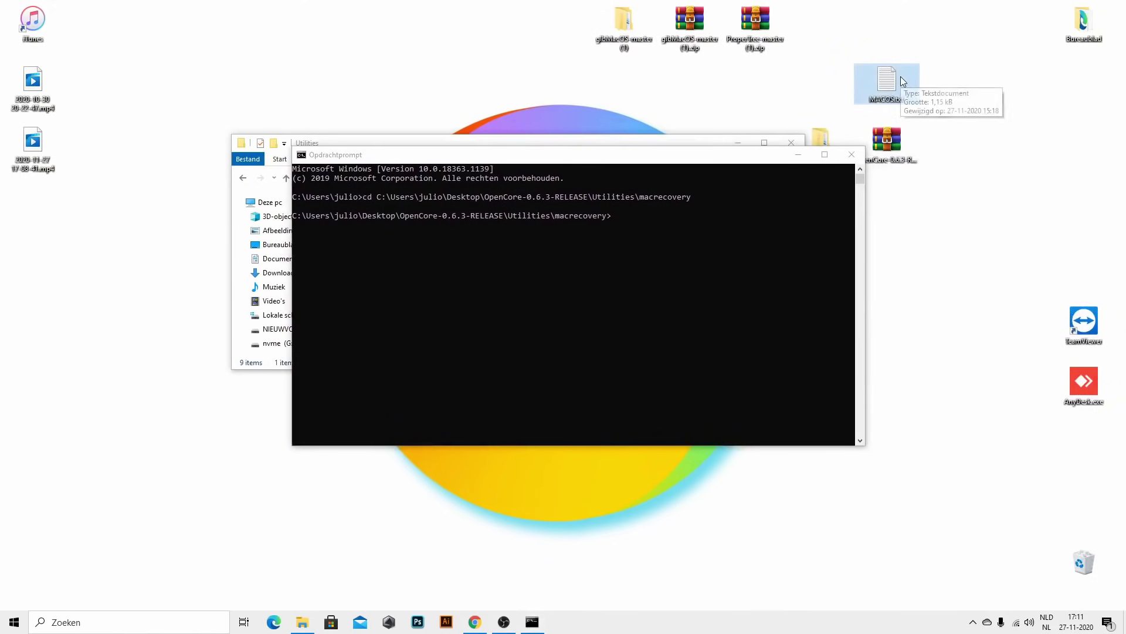
- Open MACOS.txt from the desktop, move it clear of the Command Prompt and bring up its Big Sur entry
drag(739, 166, 679, 152)
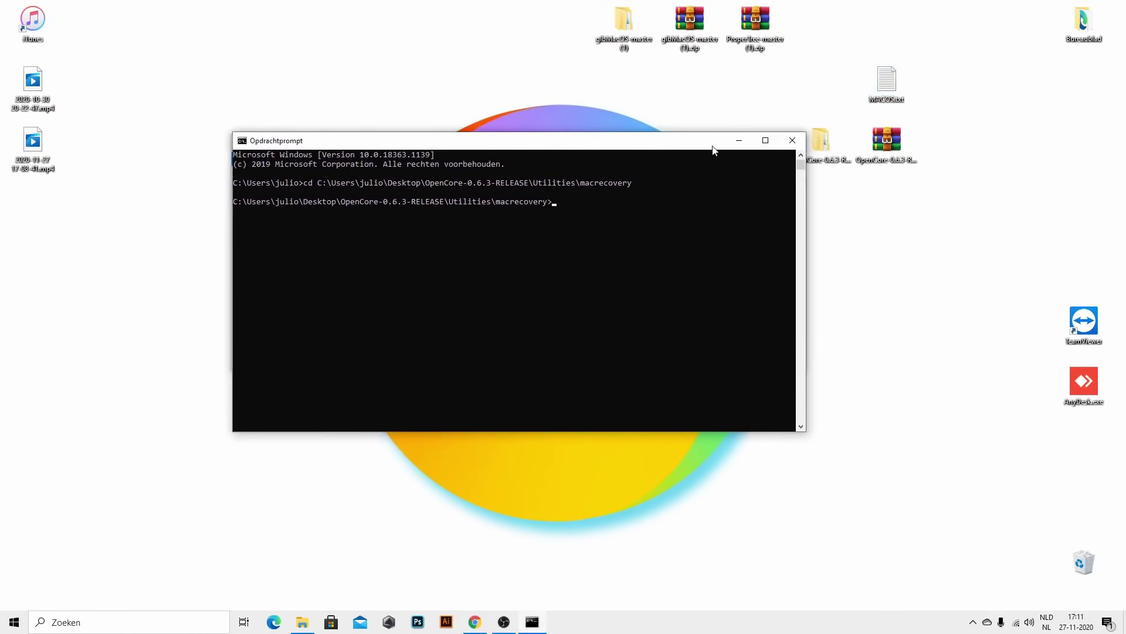
double_click(891, 80)
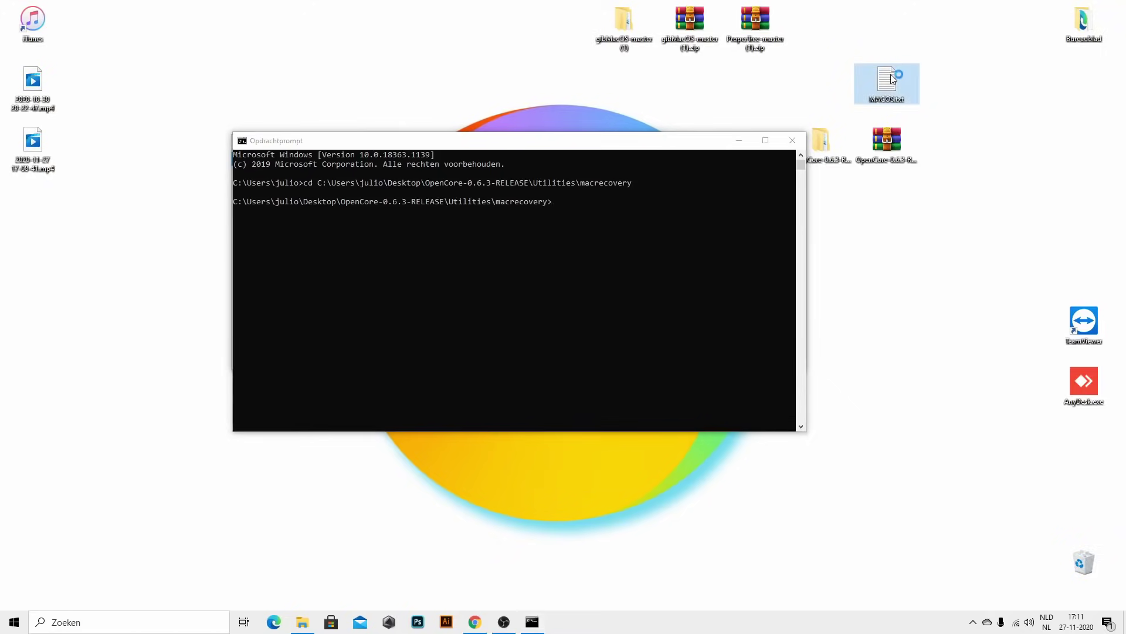
drag(666, 114, 1125, 3)
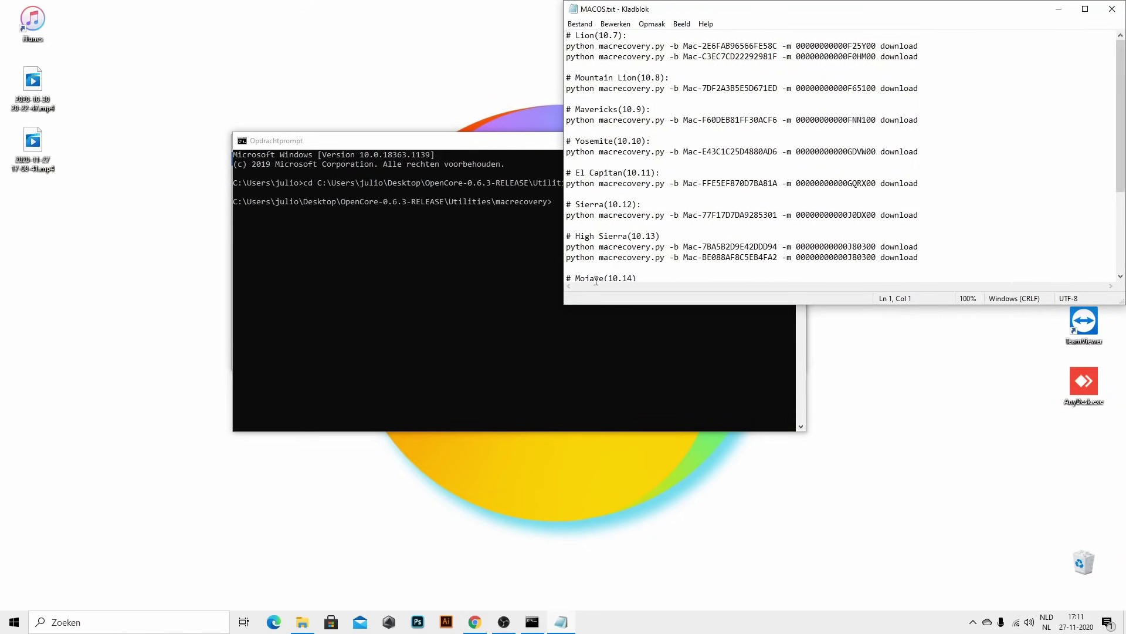
scroll(624, 251, down, 2)
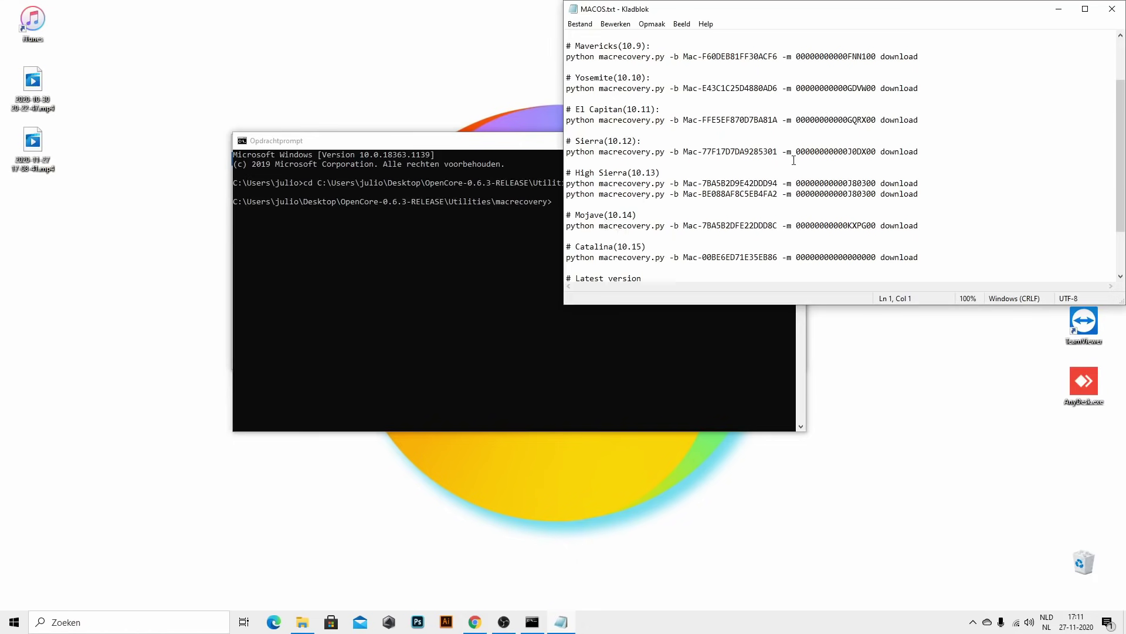
scroll(745, 191, down, 2)
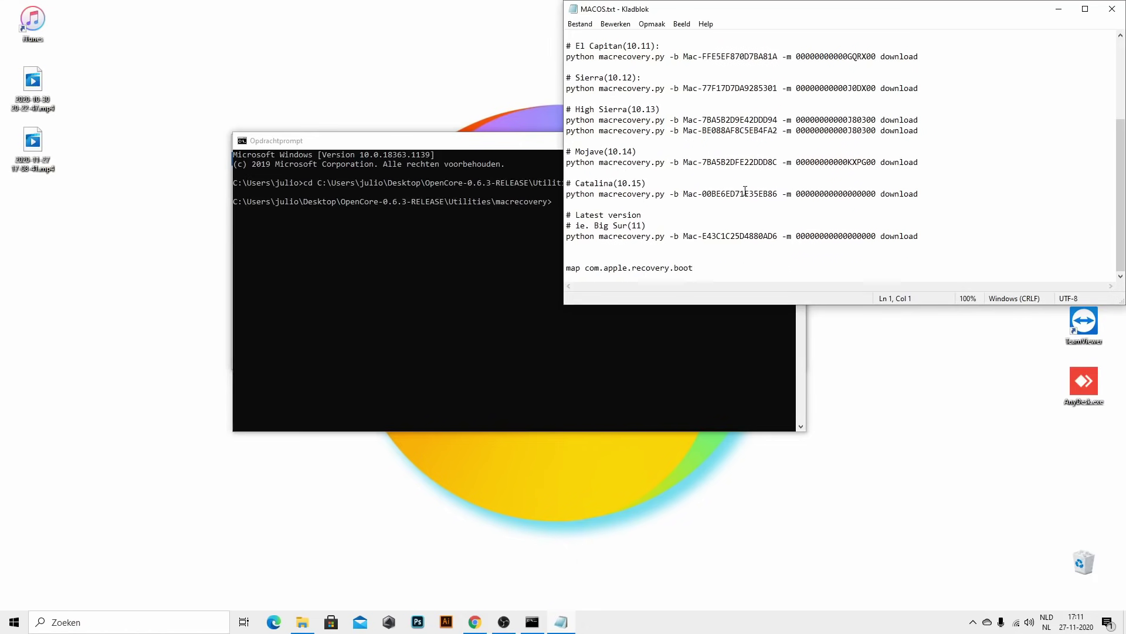
- Uncover the notes and copy the macrecovery.py download command listed under Latest version, Big Sur (11)
drag(471, 150, 307, 160)
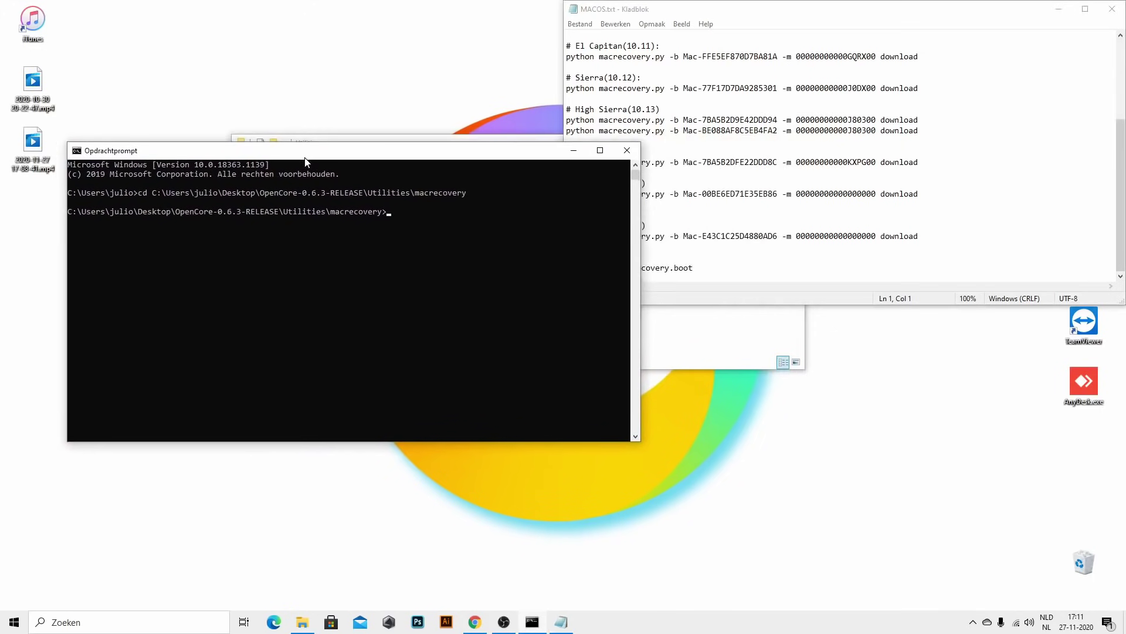
click(782, 15)
click(614, 226)
drag(566, 236, 925, 233)
key(ctrl+c)
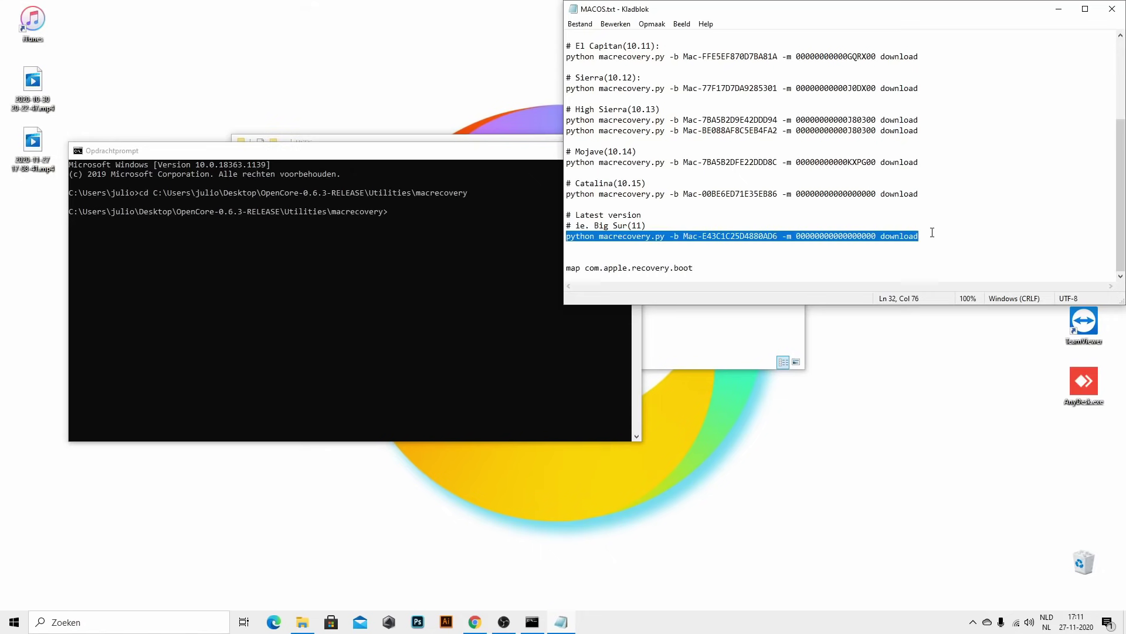
click(422, 227)
click(403, 220)
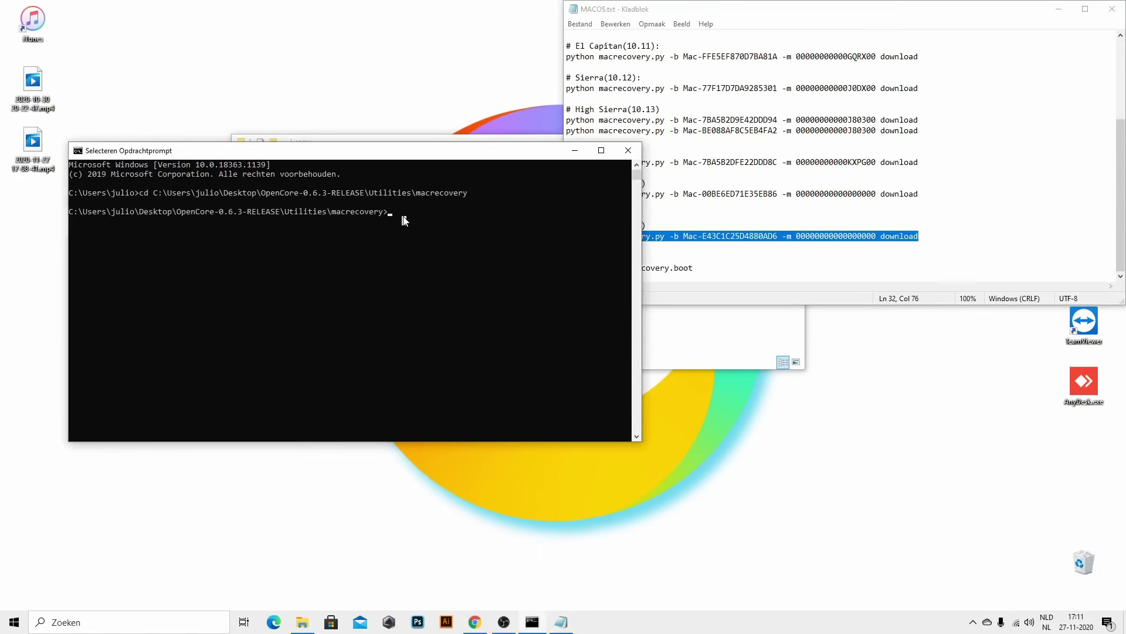
key(ctrl+v)
key(Return)
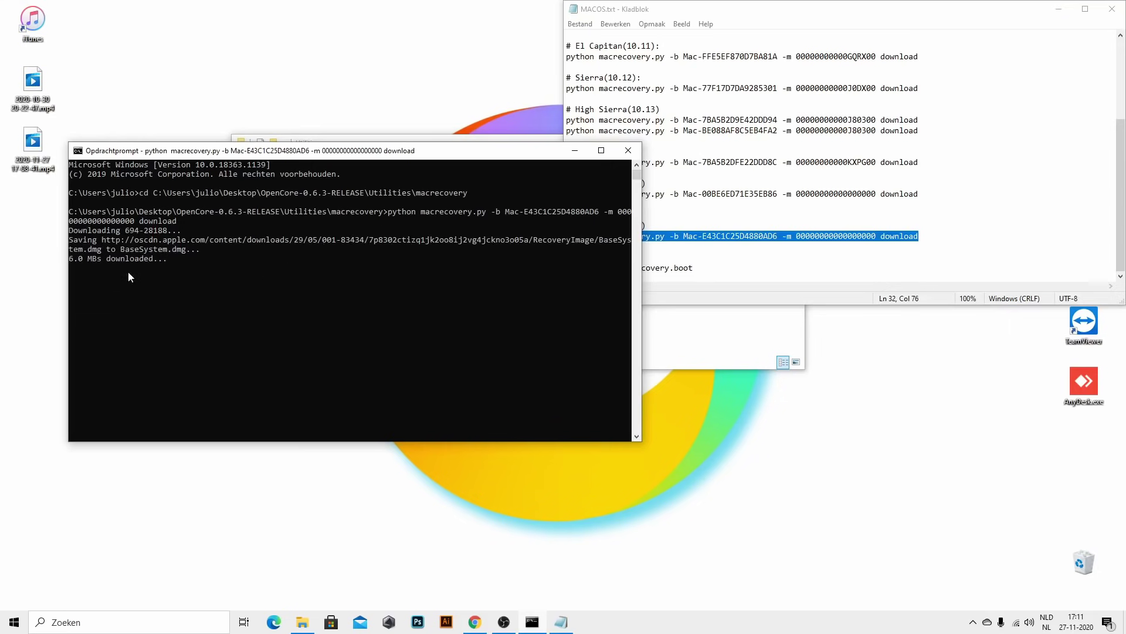
- Move the Command Prompt aside, close MACOS.txt and minimize the Utilities folder window while the download runs
drag(566, 150, 509, 109)
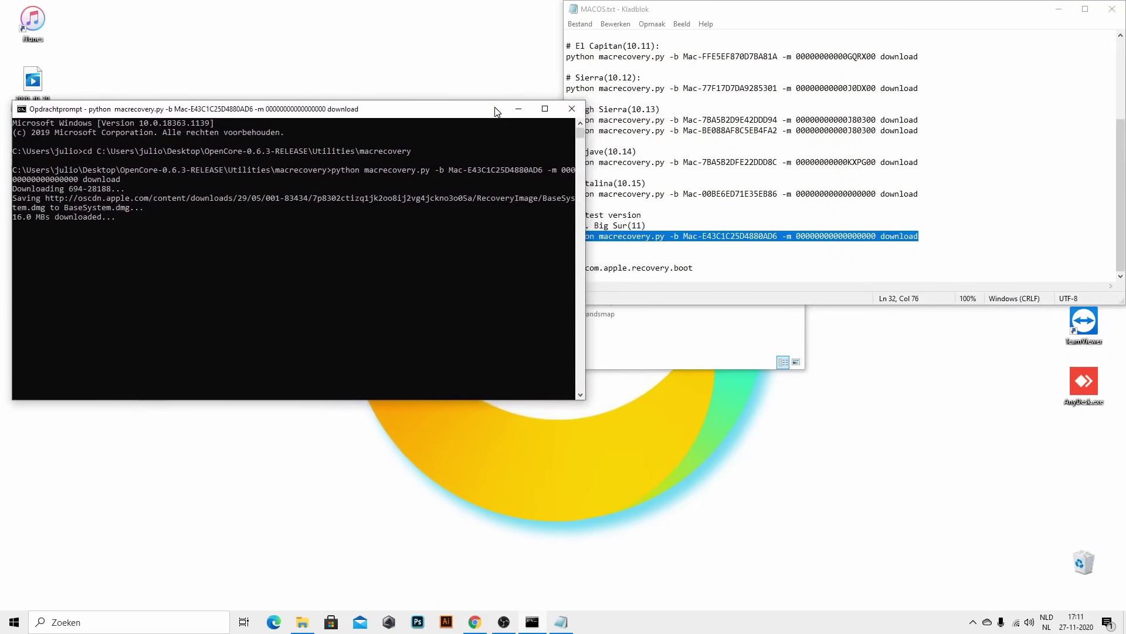
drag(843, 15, 851, 15)
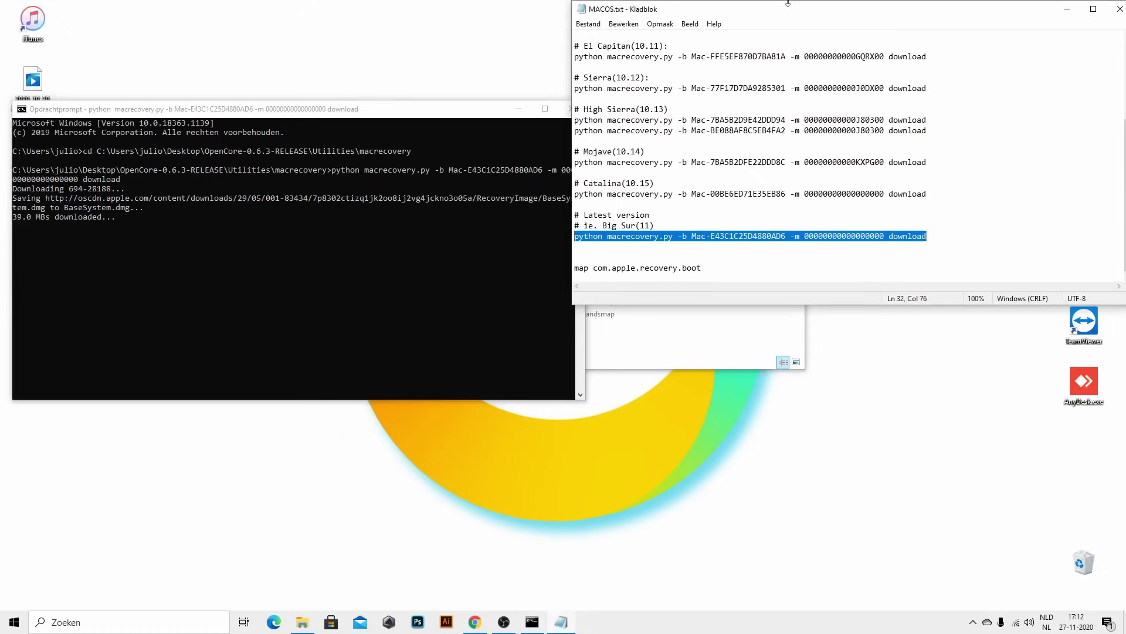
drag(786, 15, 338, 189)
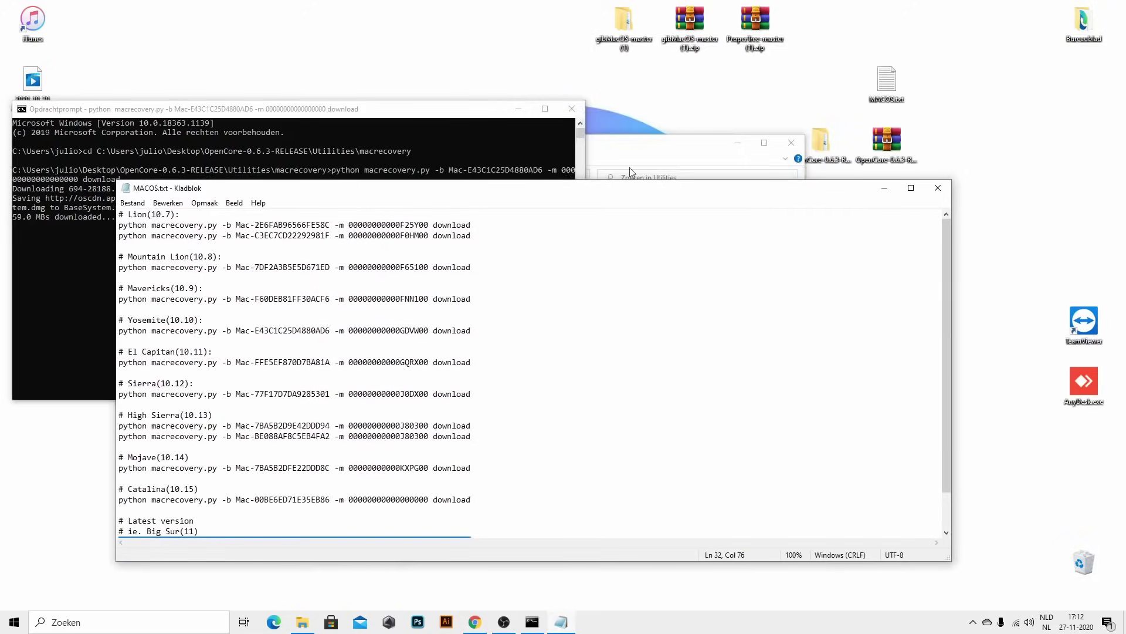
click(937, 188)
click(720, 158)
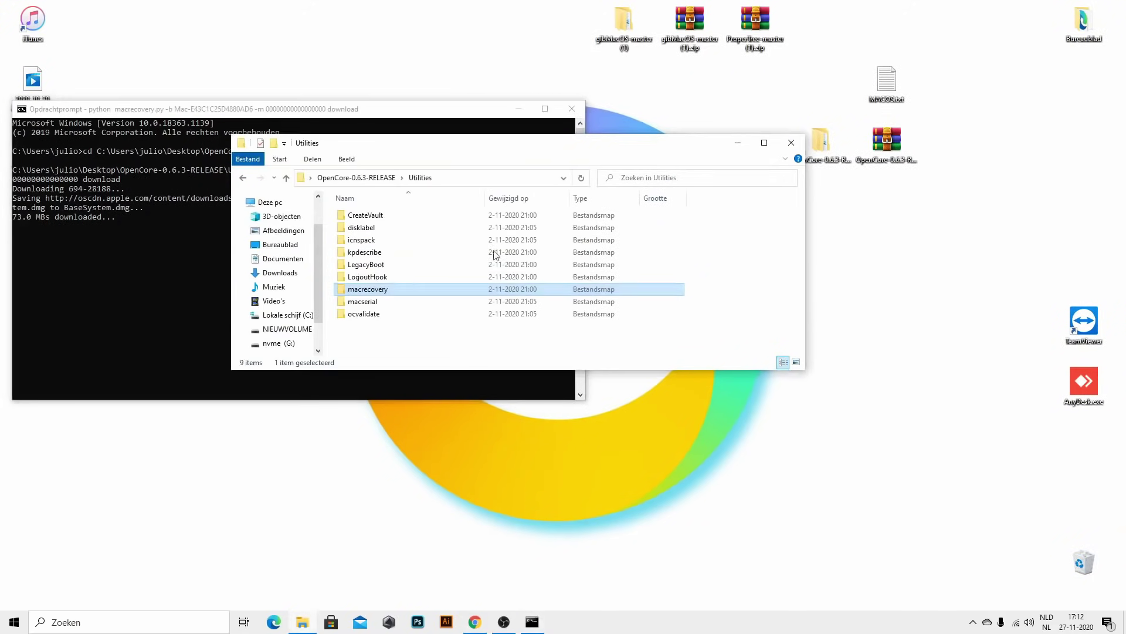
click(738, 145)
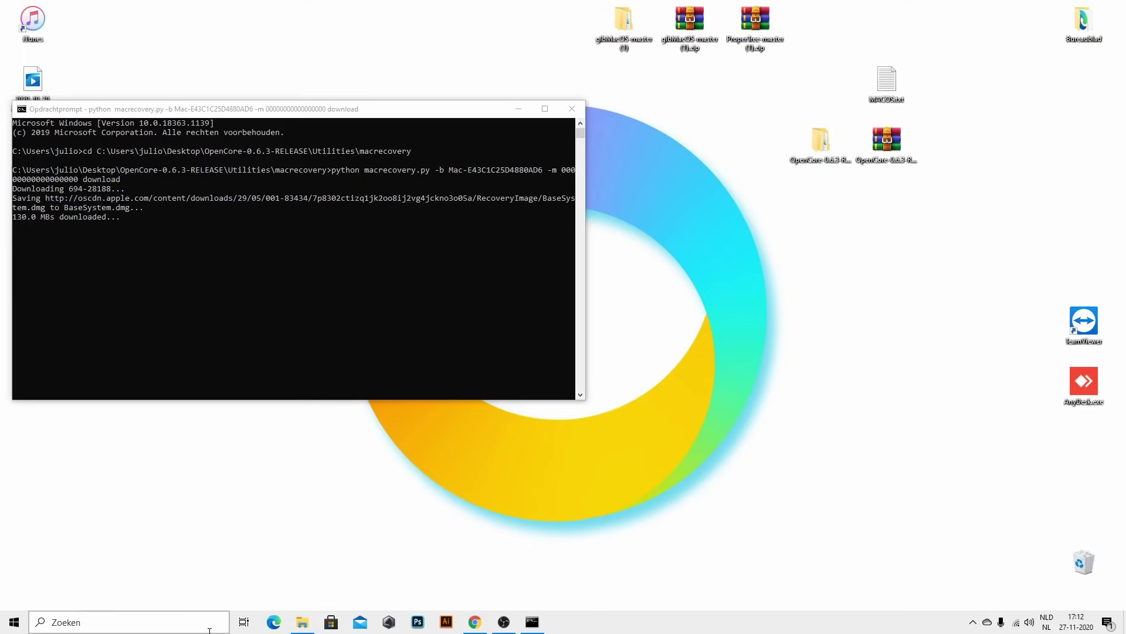
- Open Windows Disk Management from the recent search results and maximize its window
click(67, 621)
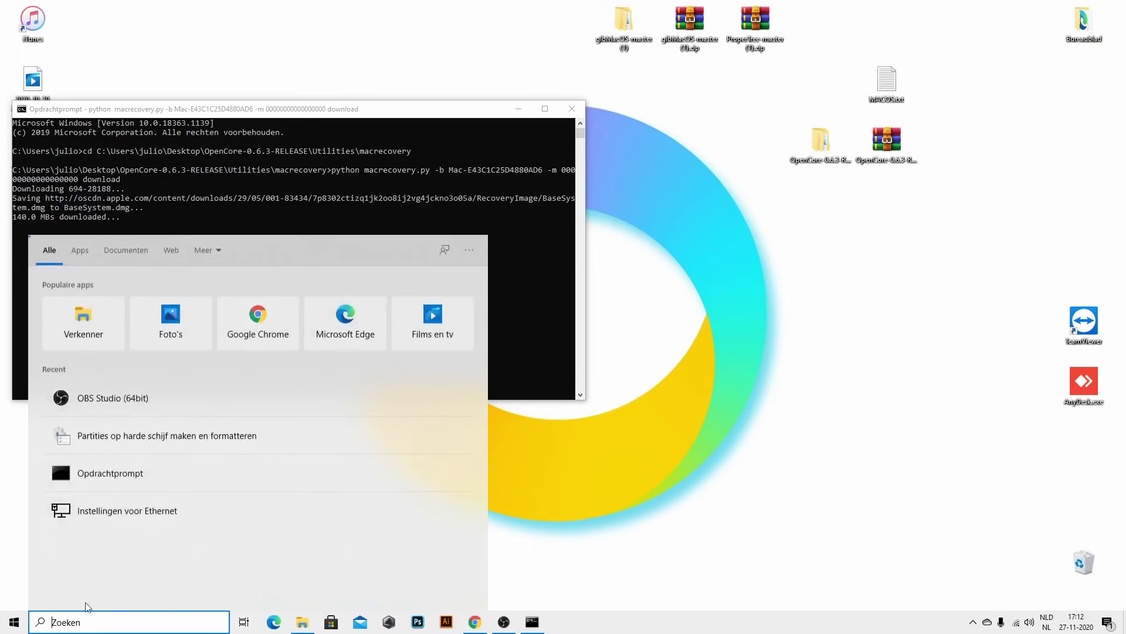
click(118, 444)
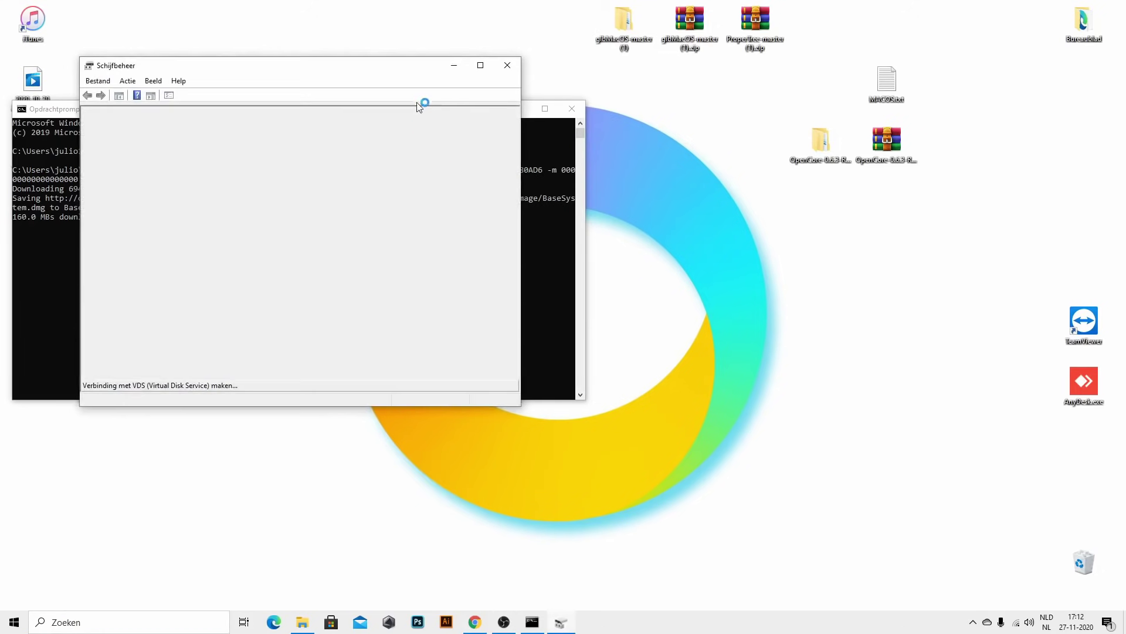
drag(401, 74, 626, 23)
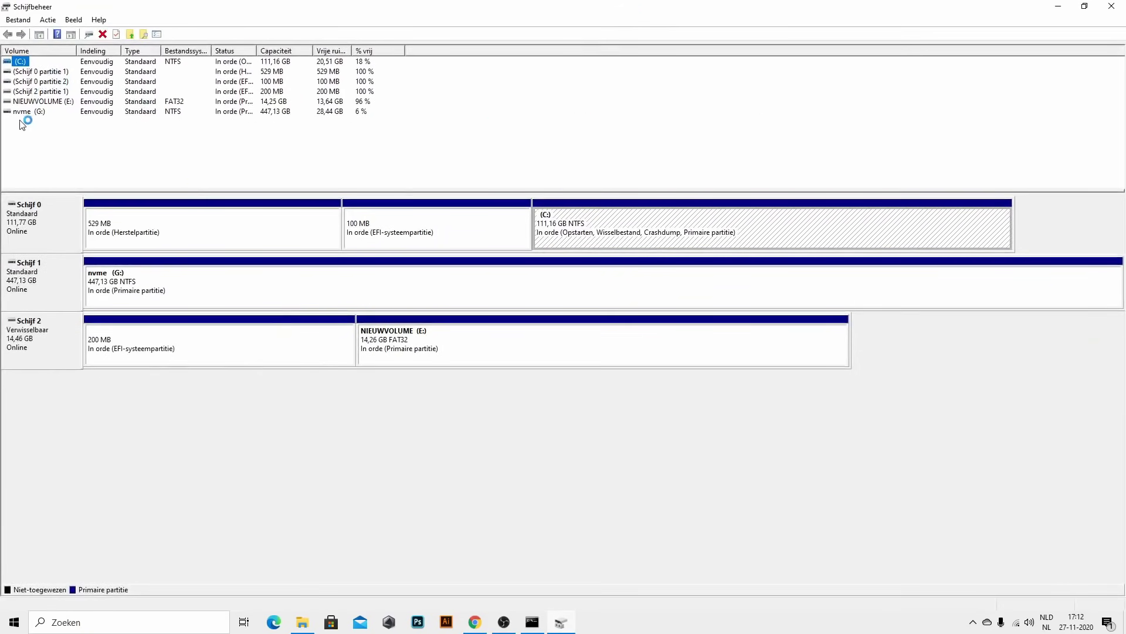
- Delete the NIEUWVOLUME (E:) volume from removable Disk 2 and confirm erasing its data
click(37, 102)
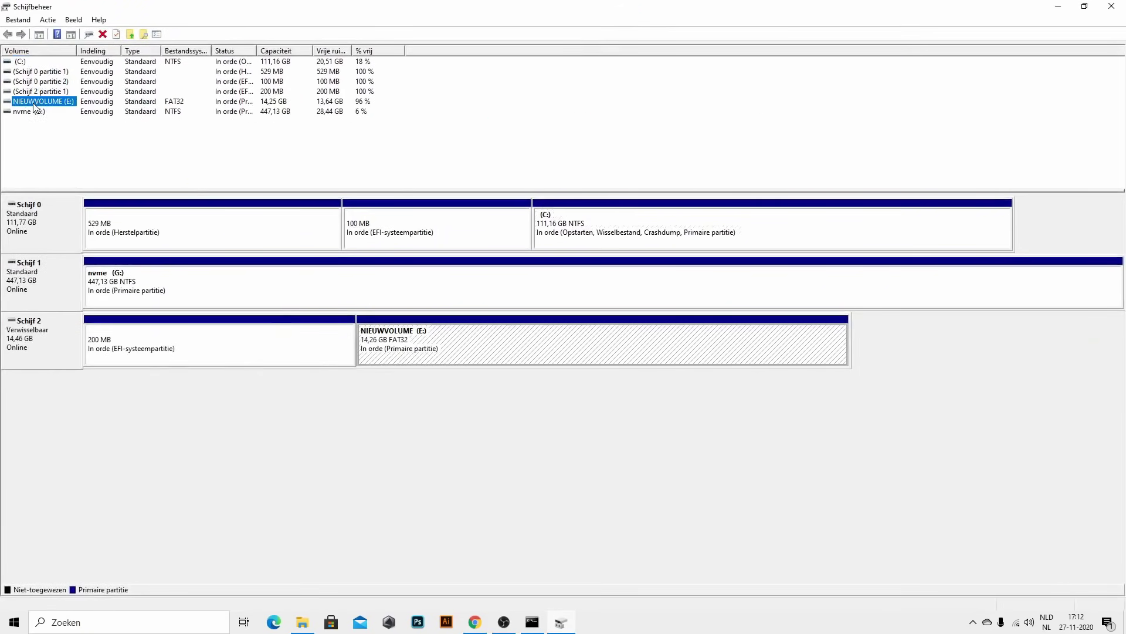
right_click(49, 97)
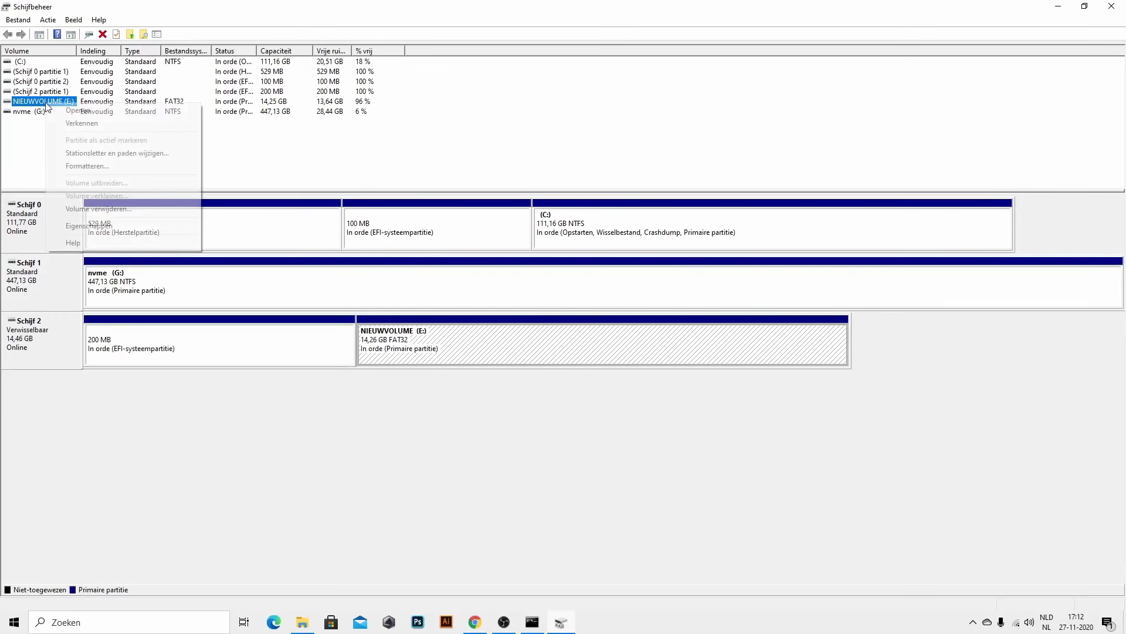
click(86, 210)
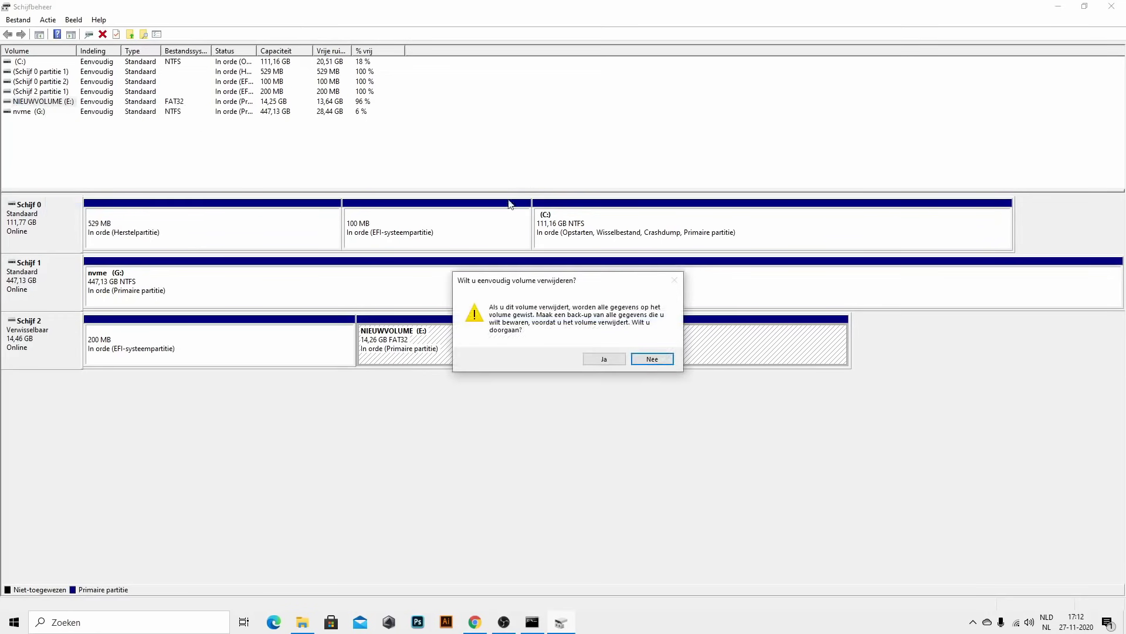
click(605, 359)
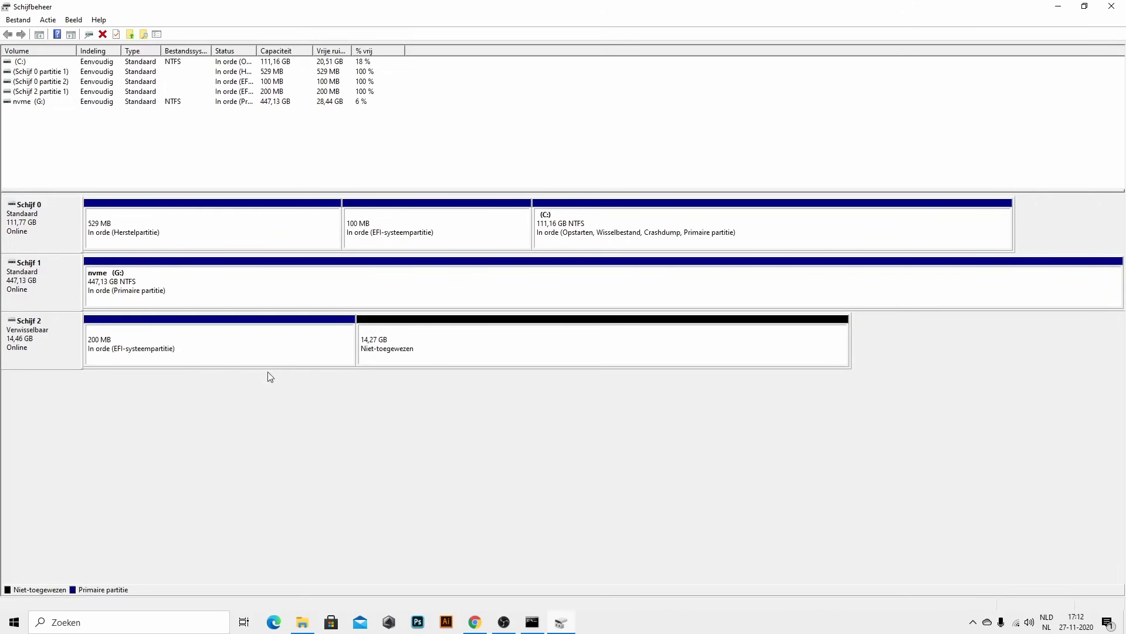
- Start a new simple volume in Disk 2's unallocated space, keeping the full 14606 MB size and drive letter D:
right_click(392, 329)
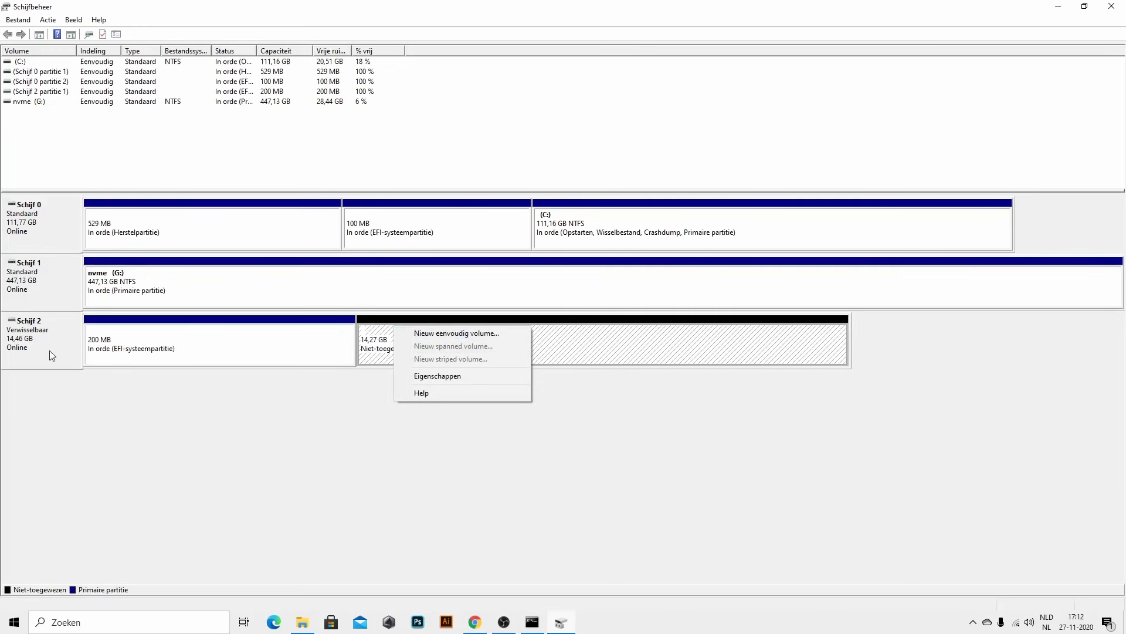
click(430, 335)
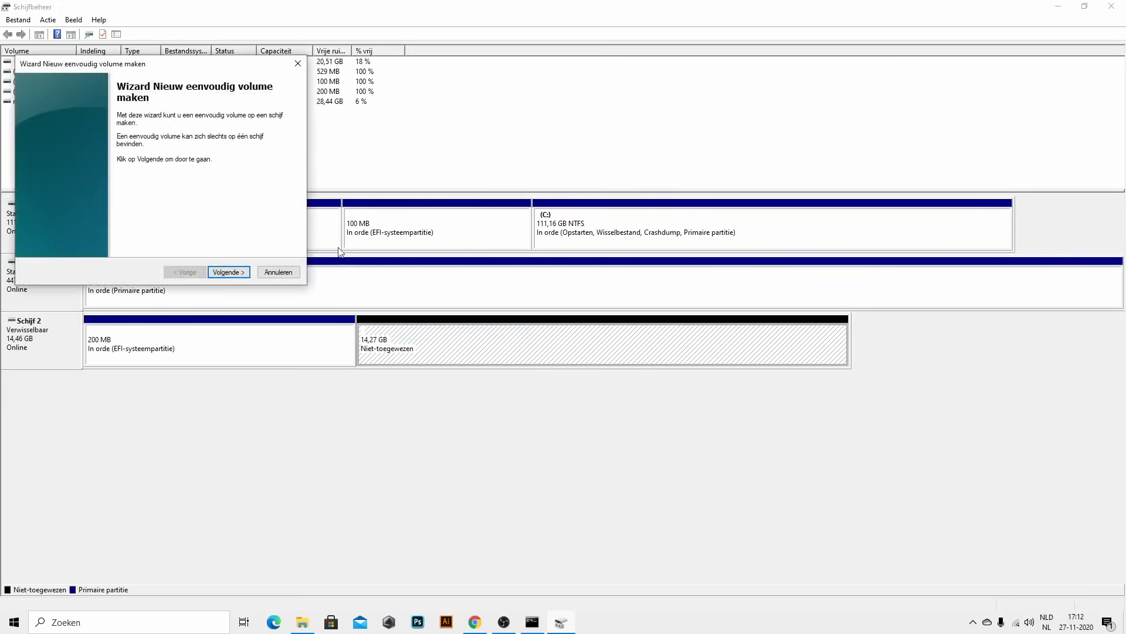
click(241, 276)
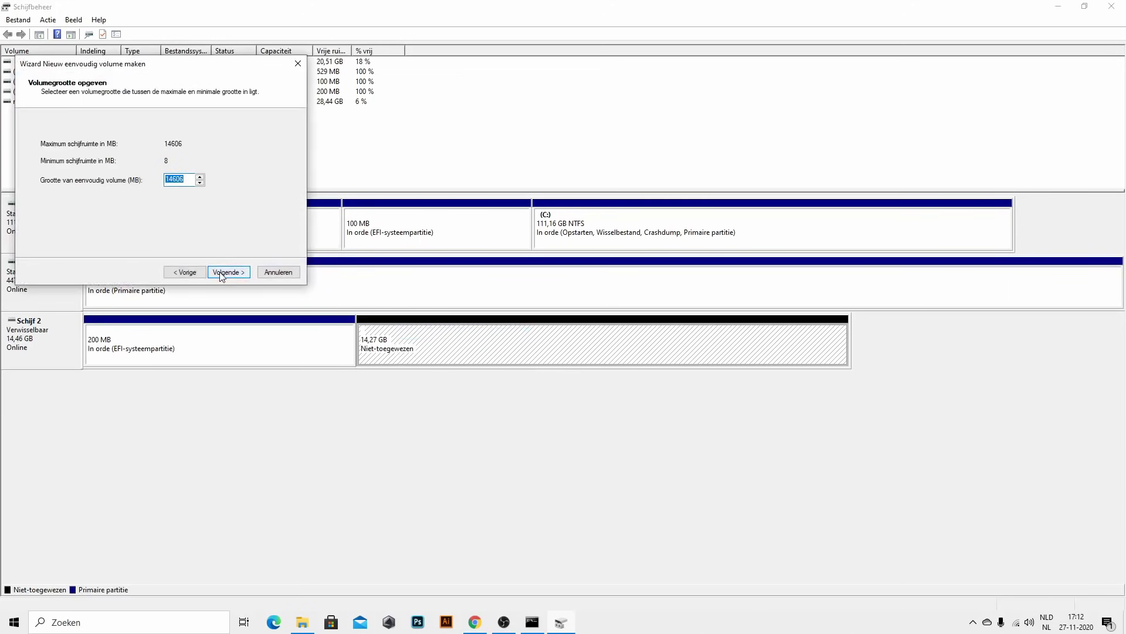
click(222, 271)
click(229, 274)
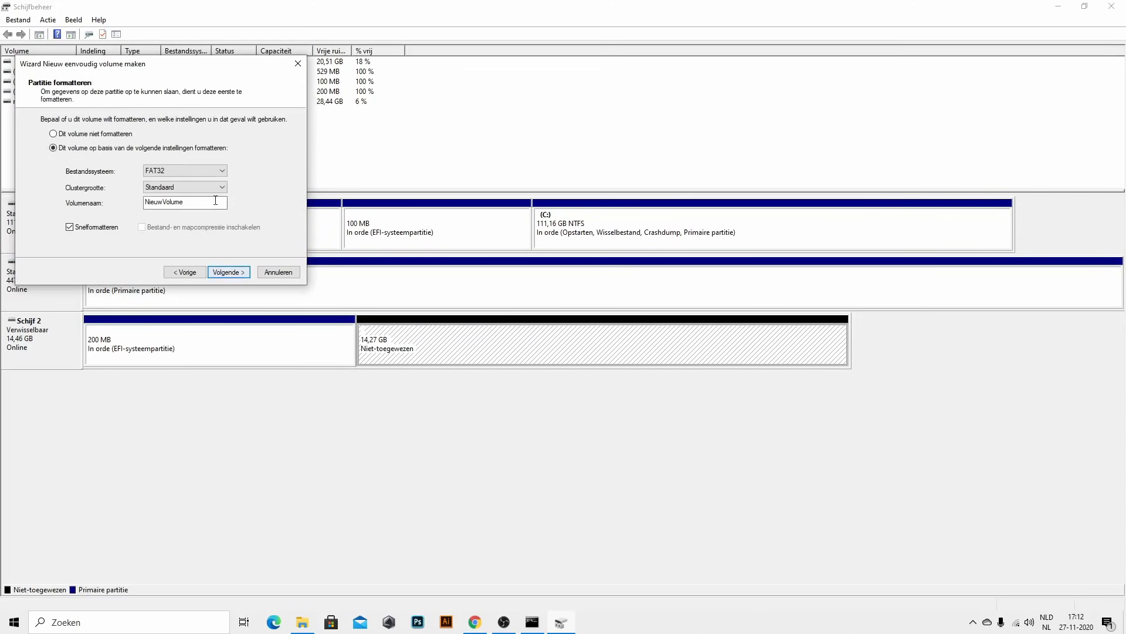
- Set the new volume to FAT32 with the name USB, then finish creating it and accept the drive-letter warning
click(176, 170)
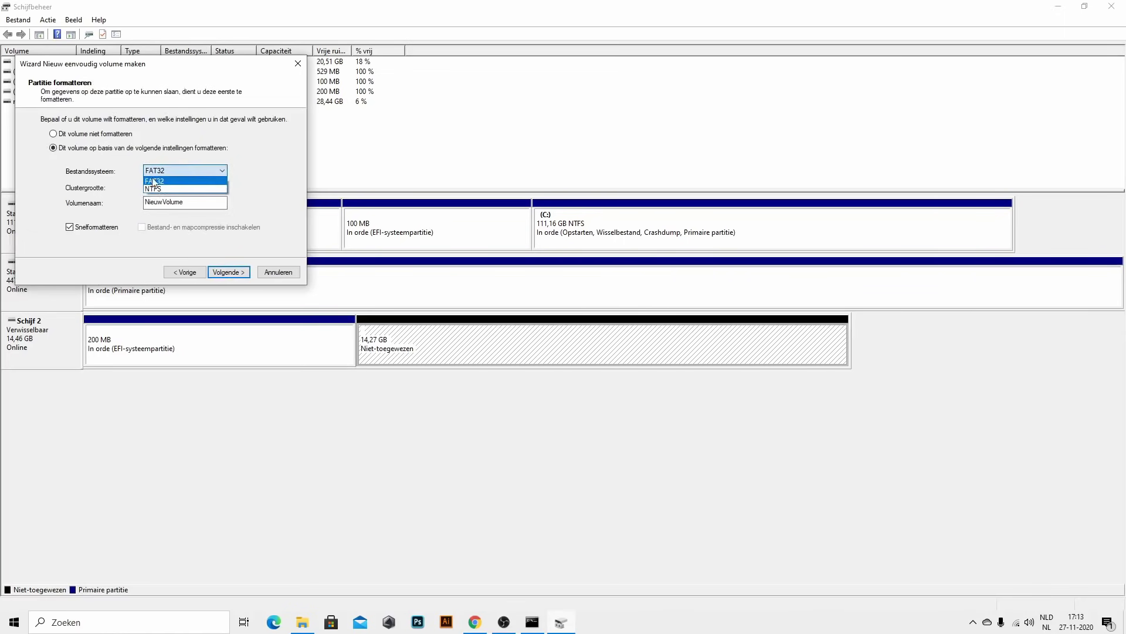
click(163, 180)
click(167, 201)
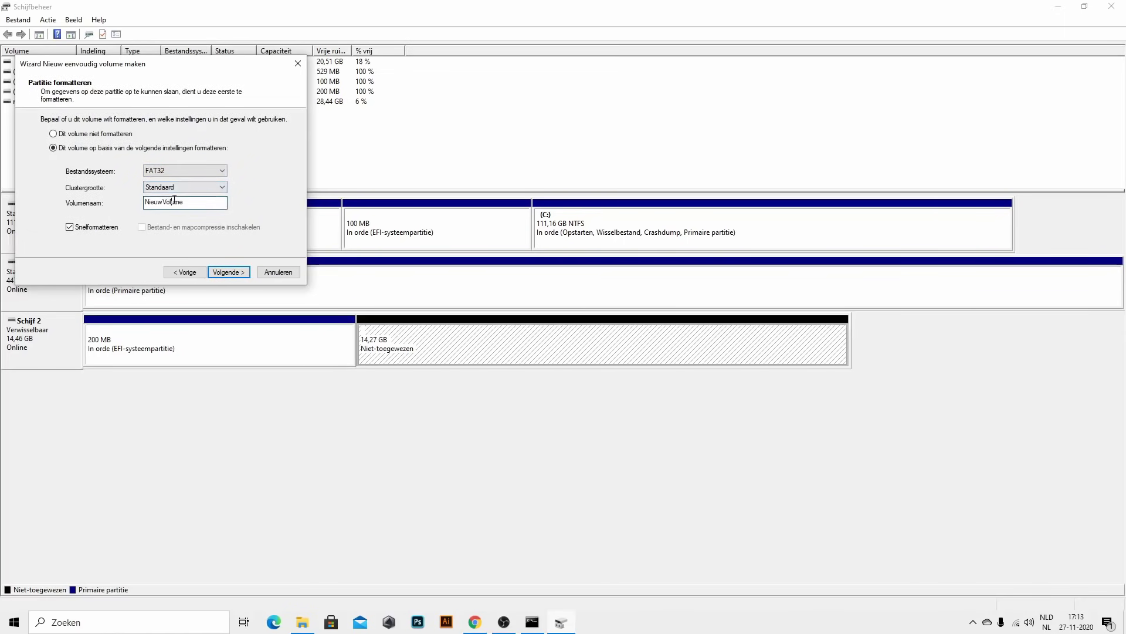
drag(192, 200, 142, 210)
text(U)
key(Return)
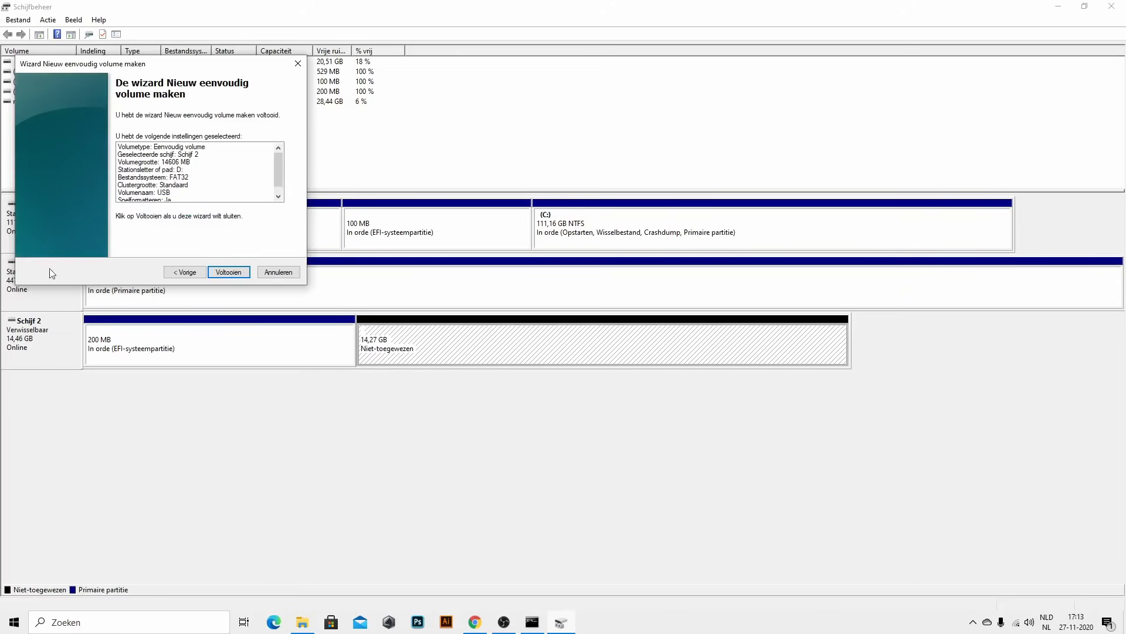
click(228, 271)
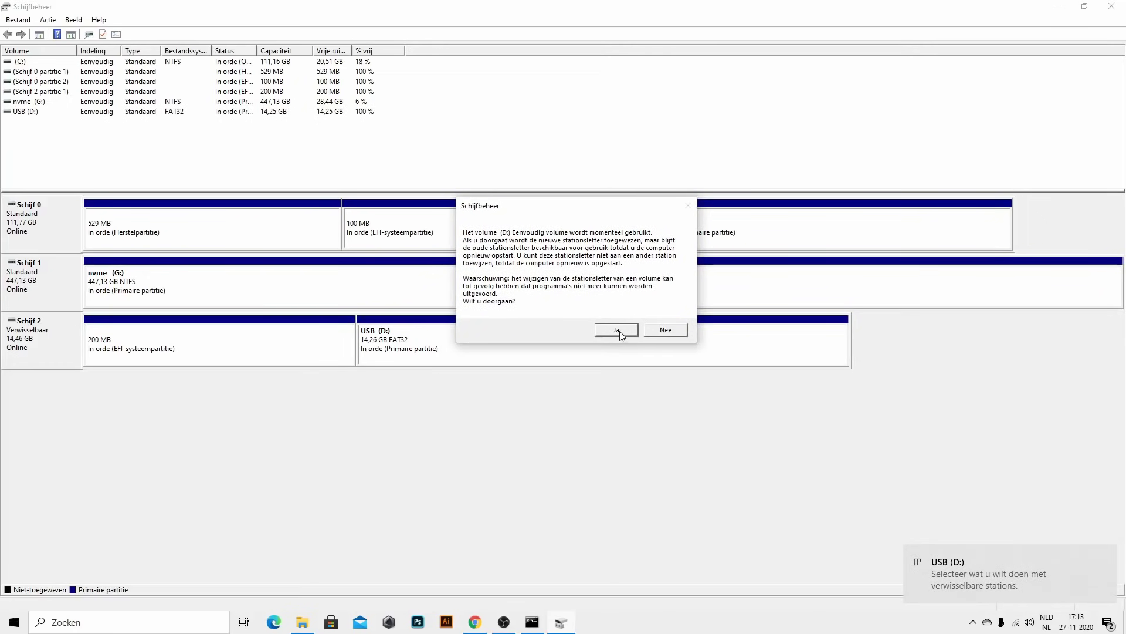
click(617, 330)
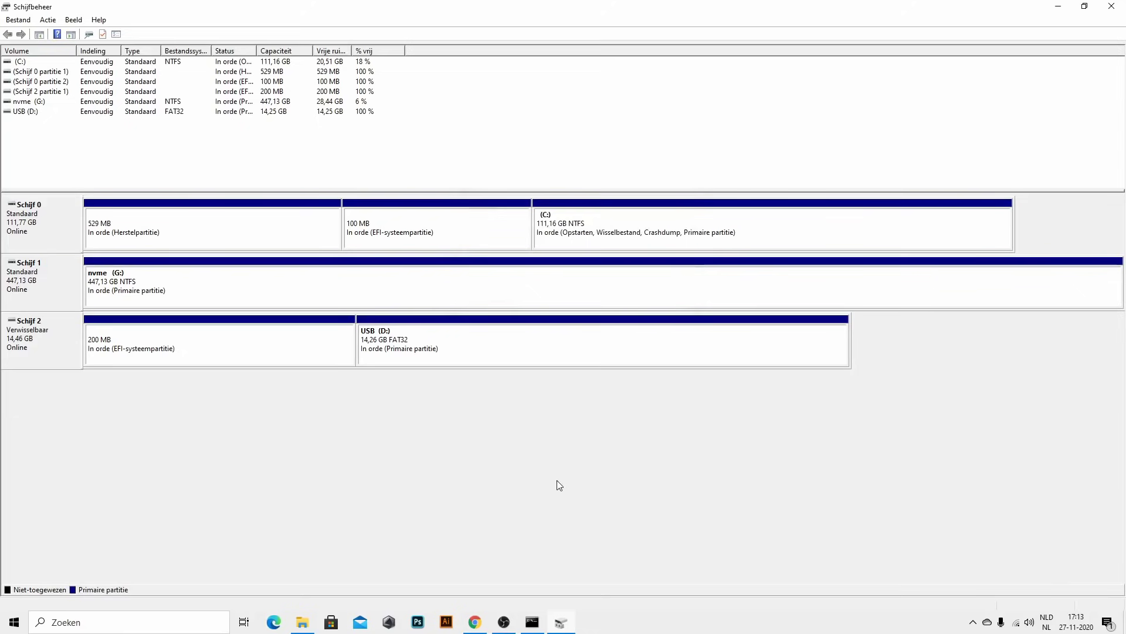
- Close Disk Management and move the Command Prompt window toward the middle of the desktop
click(1111, 6)
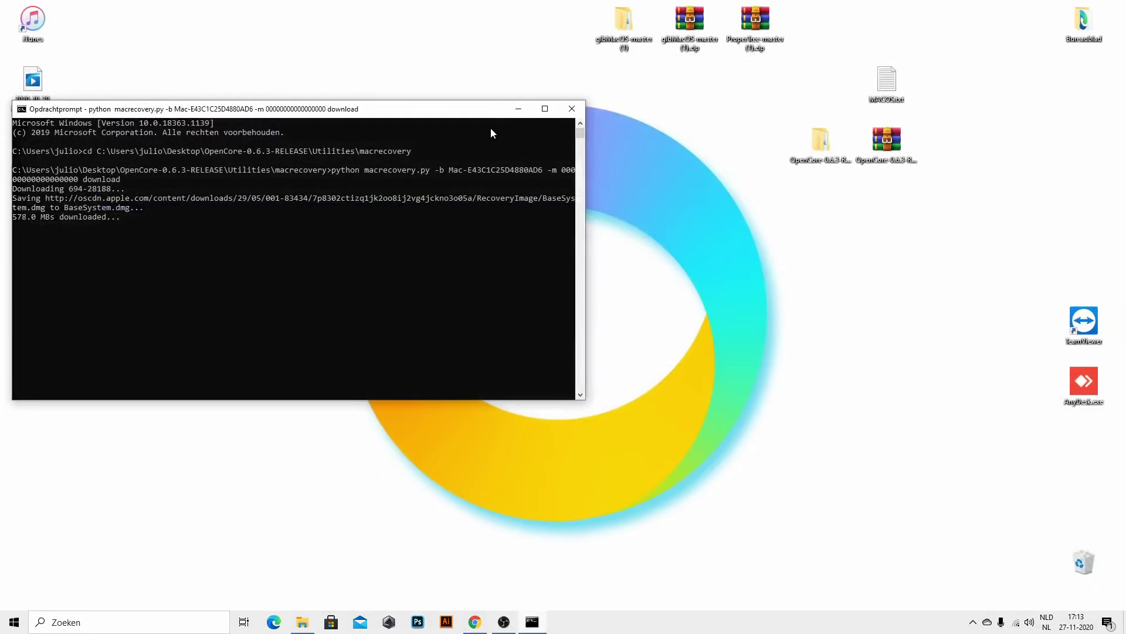
drag(491, 109, 654, 63)
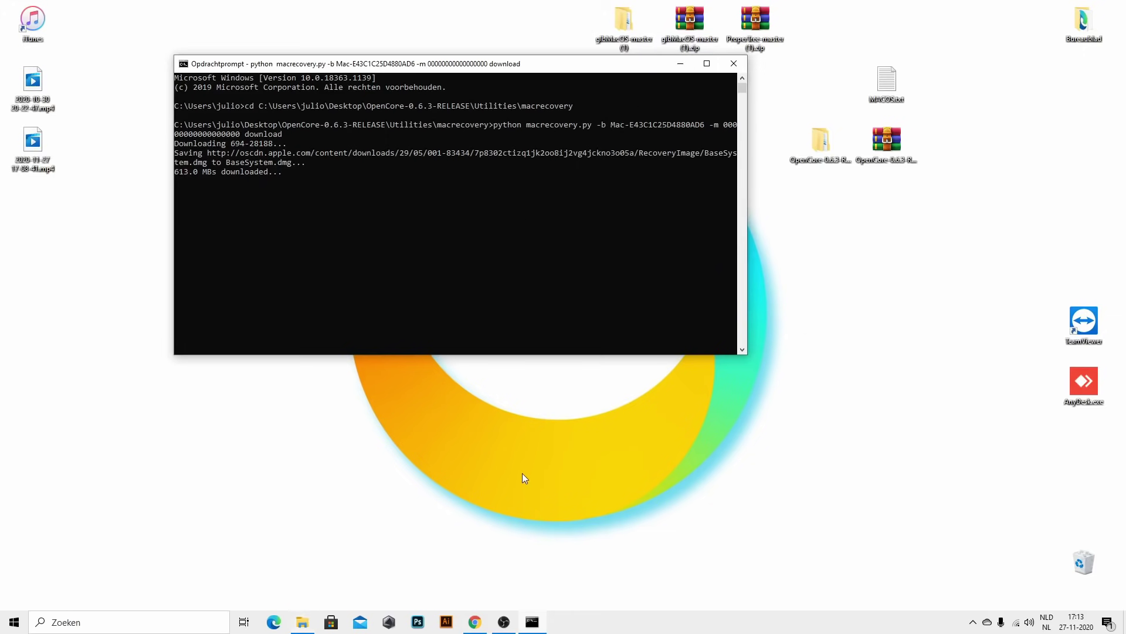
drag(616, 64, 607, 91)
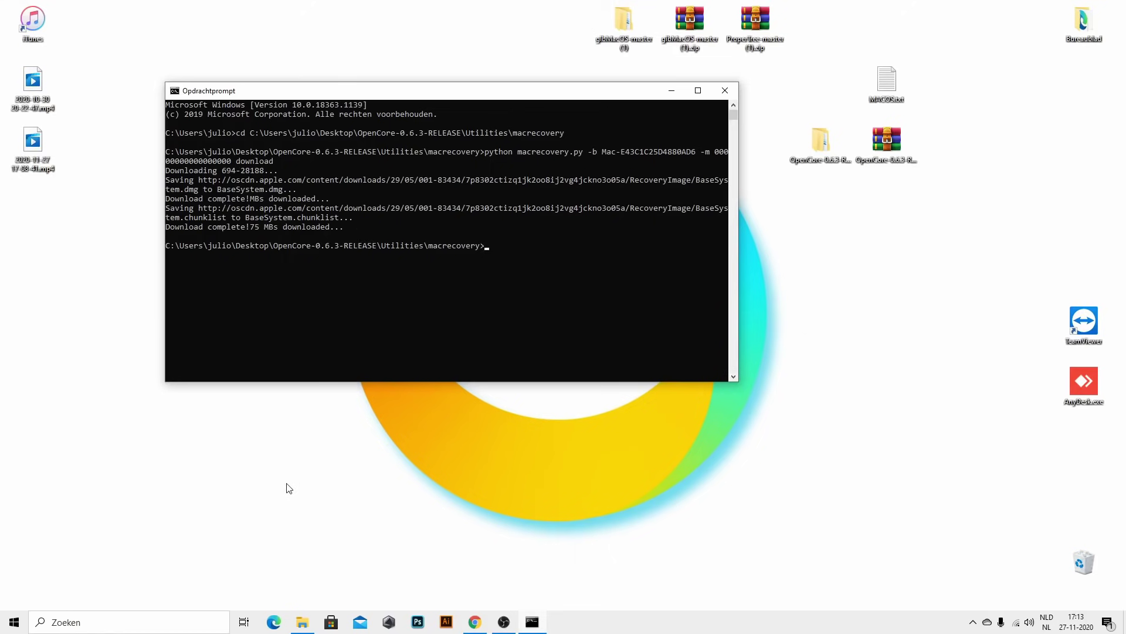
- Switch to File Explorer and open the newly formatted USB (D:) drive
click(302, 622)
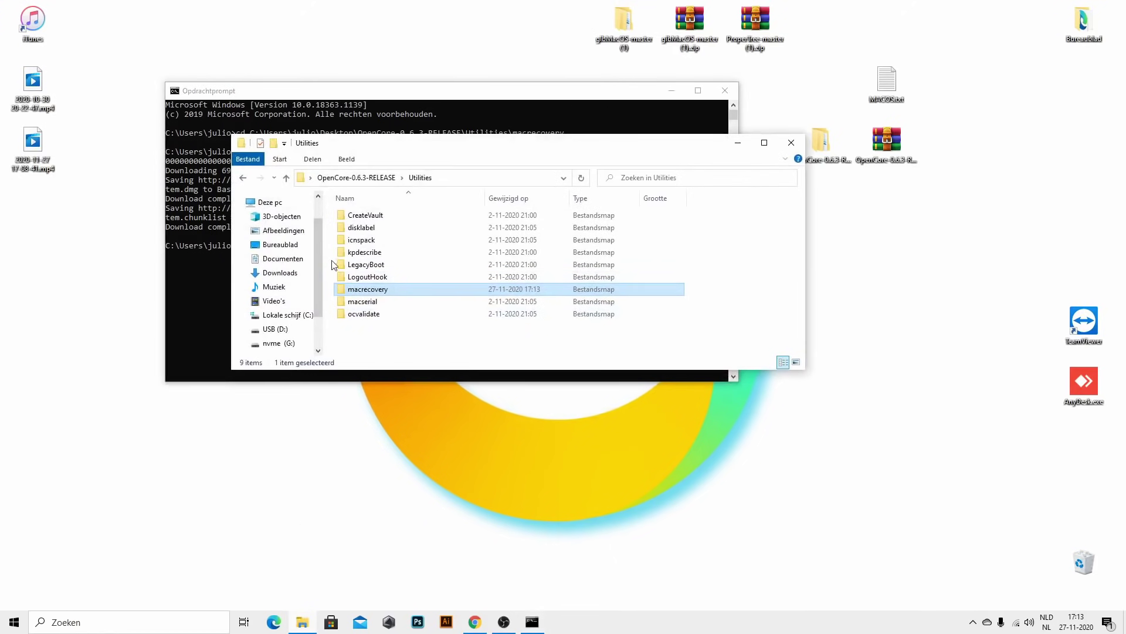
scroll(317, 262, down, 2)
click(273, 296)
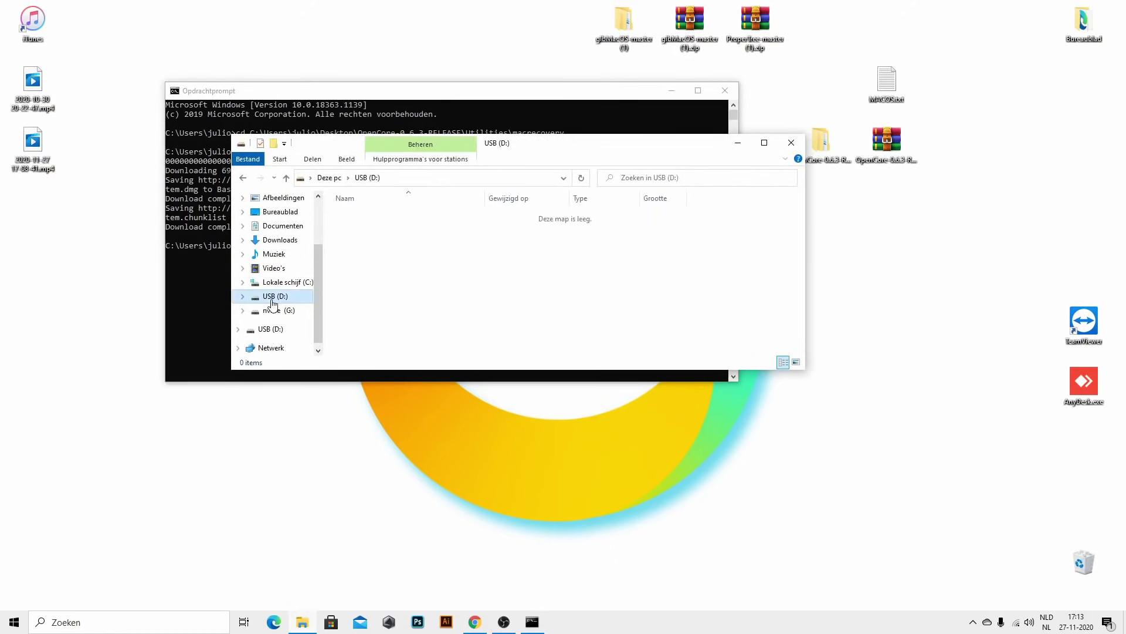
- Open the USB (D:) drive, check its file system and capacity in its properties, and close them
click(265, 328)
click(281, 298)
click(264, 329)
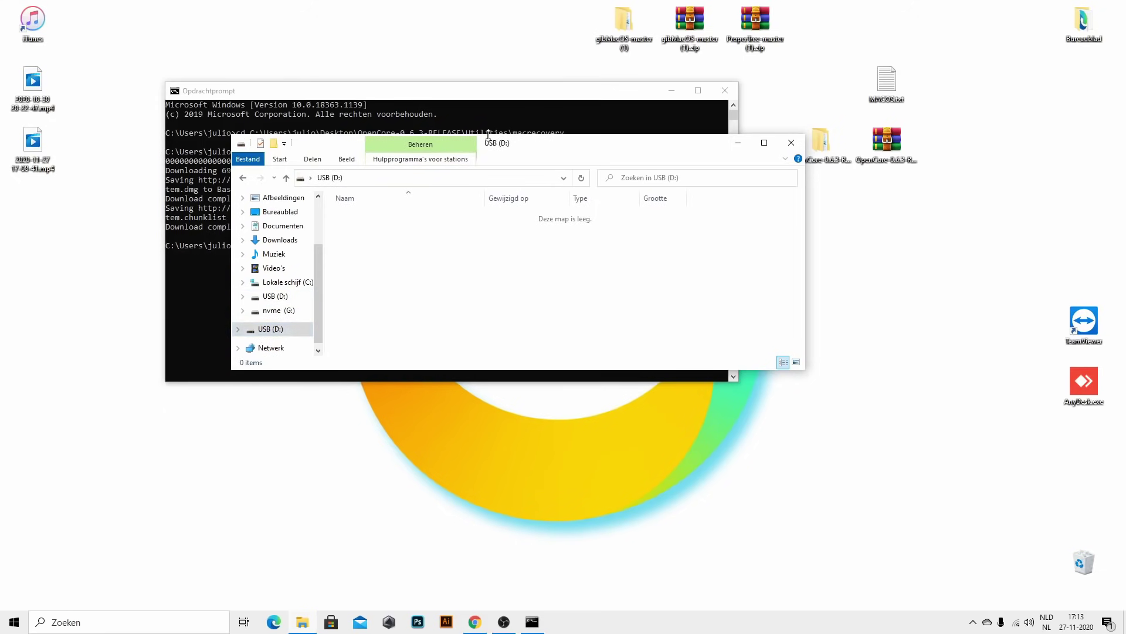
drag(560, 150, 491, 172)
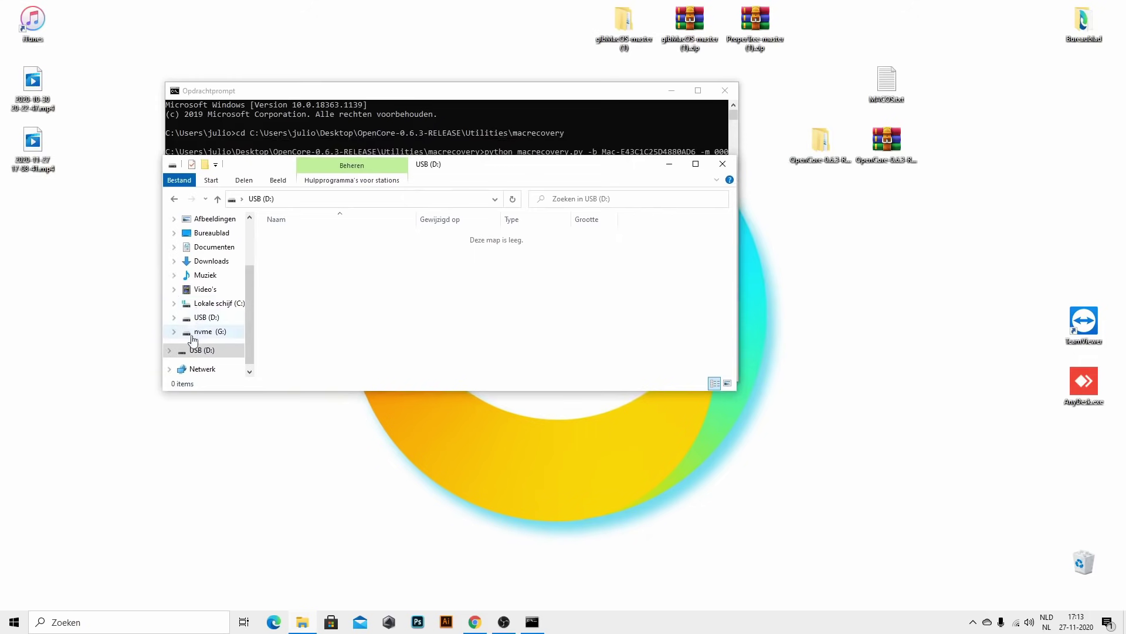
click(223, 320)
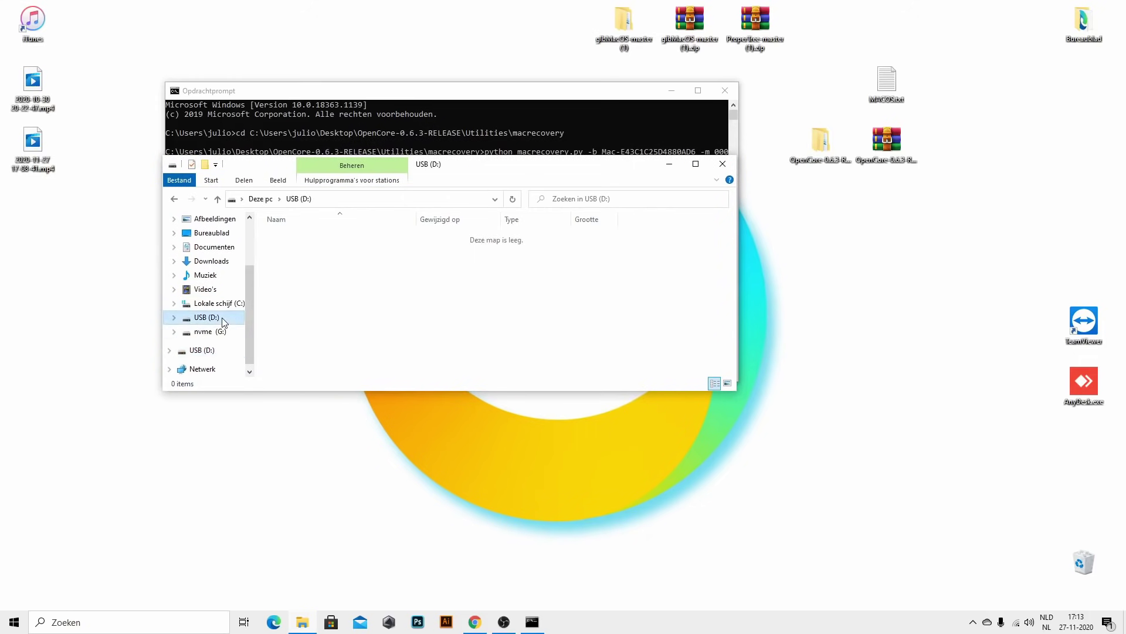
click(203, 351)
right_click(207, 322)
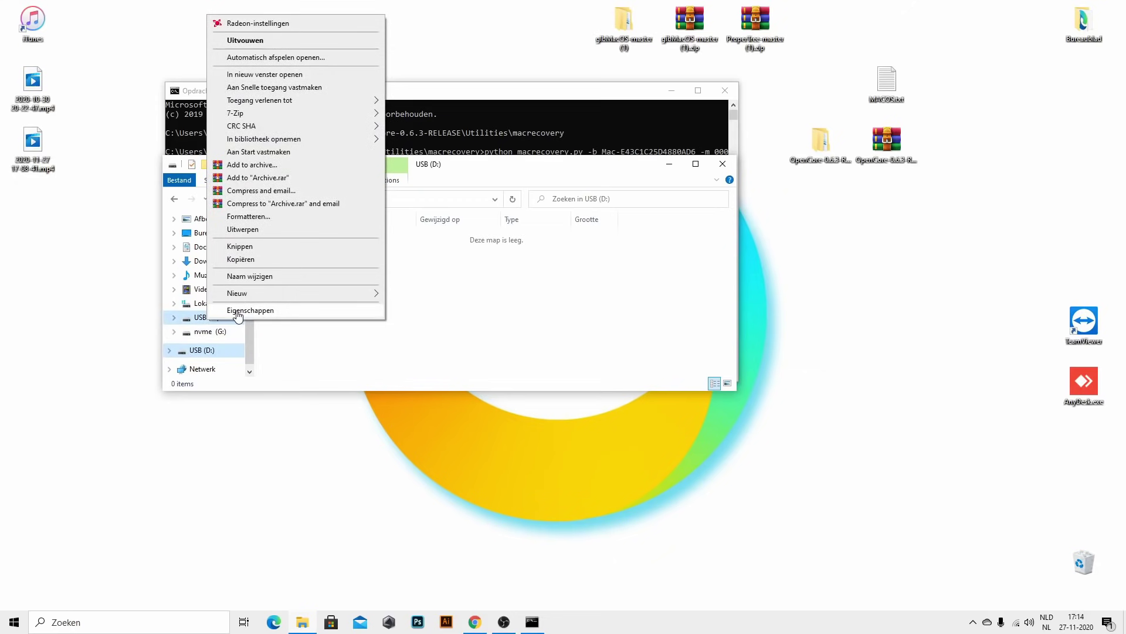
click(234, 309)
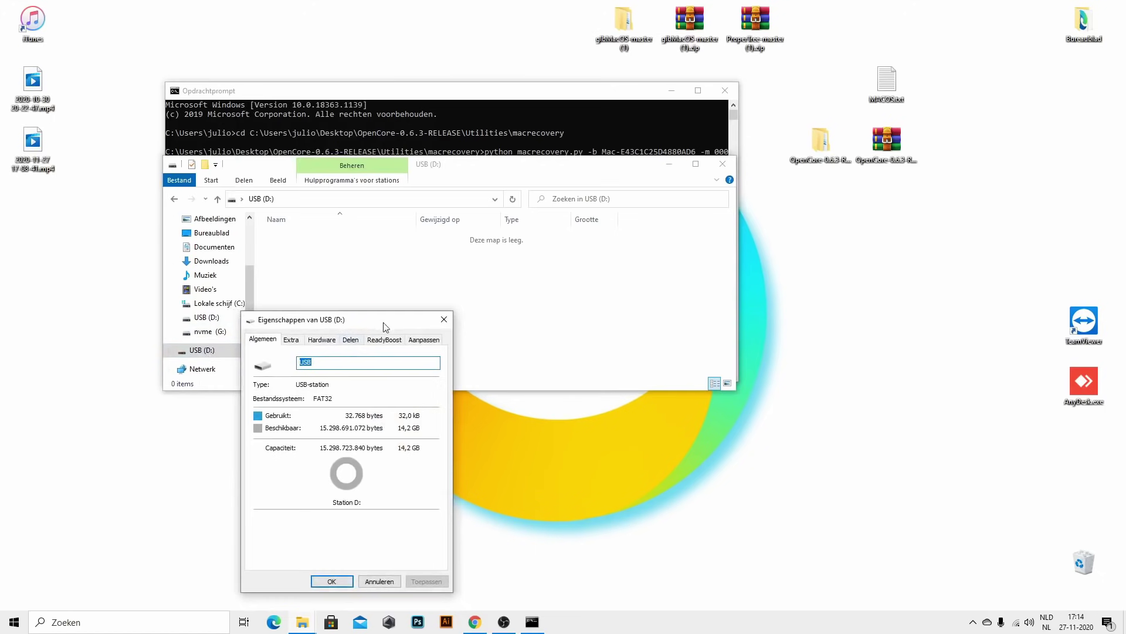
click(440, 322)
- Move the File Explorer window up over Command Prompt and create a new folder in the root of USB (D:)
drag(512, 168, 515, 169)
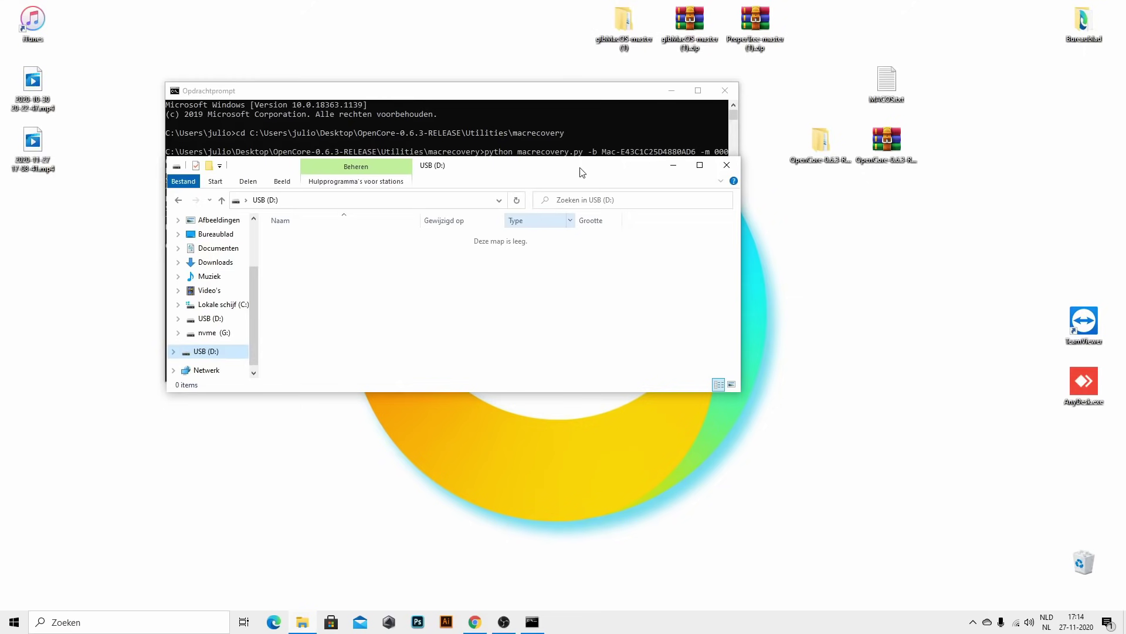
drag(579, 169, 584, 93)
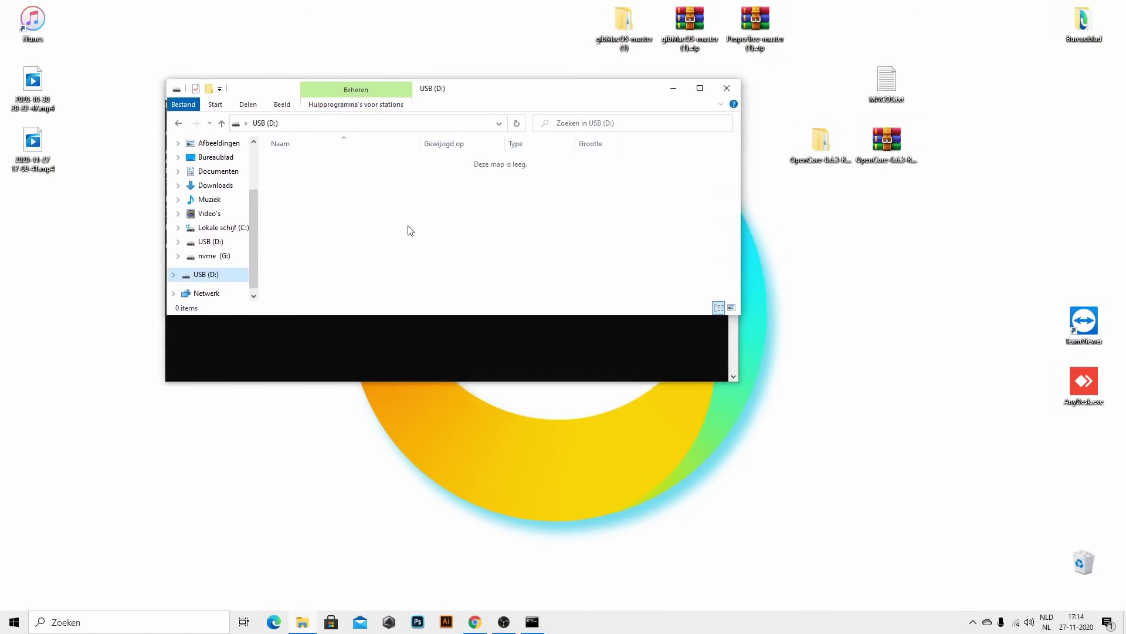
scroll(256, 229, down, 1)
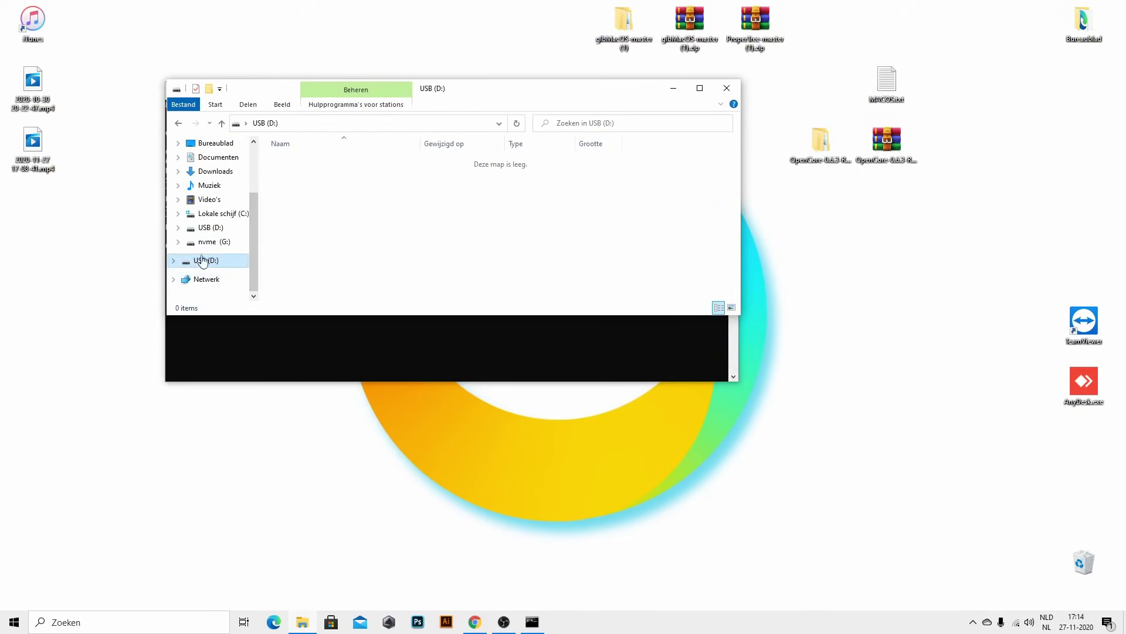
click(214, 230)
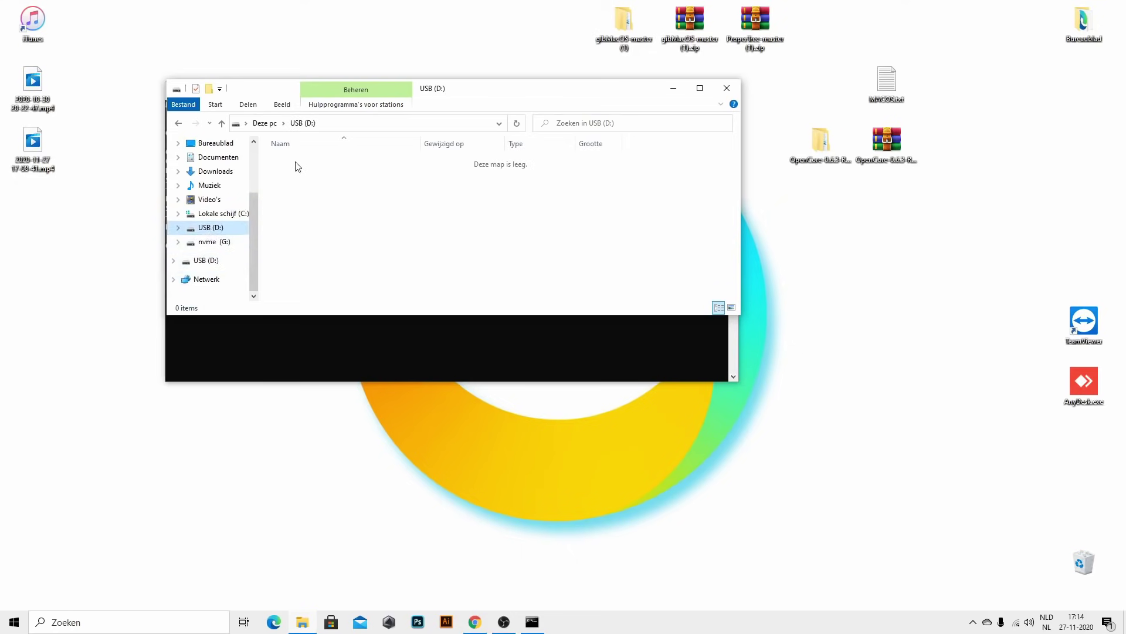
right_click(306, 187)
mouse_move(352, 341)
click(498, 343)
click(380, 219)
- Copy the folder name com.apple.recovery.boot from the last line of MACOS.txt on the desktop, then close the file
double_click(886, 82)
scroll(234, 522, down, 2)
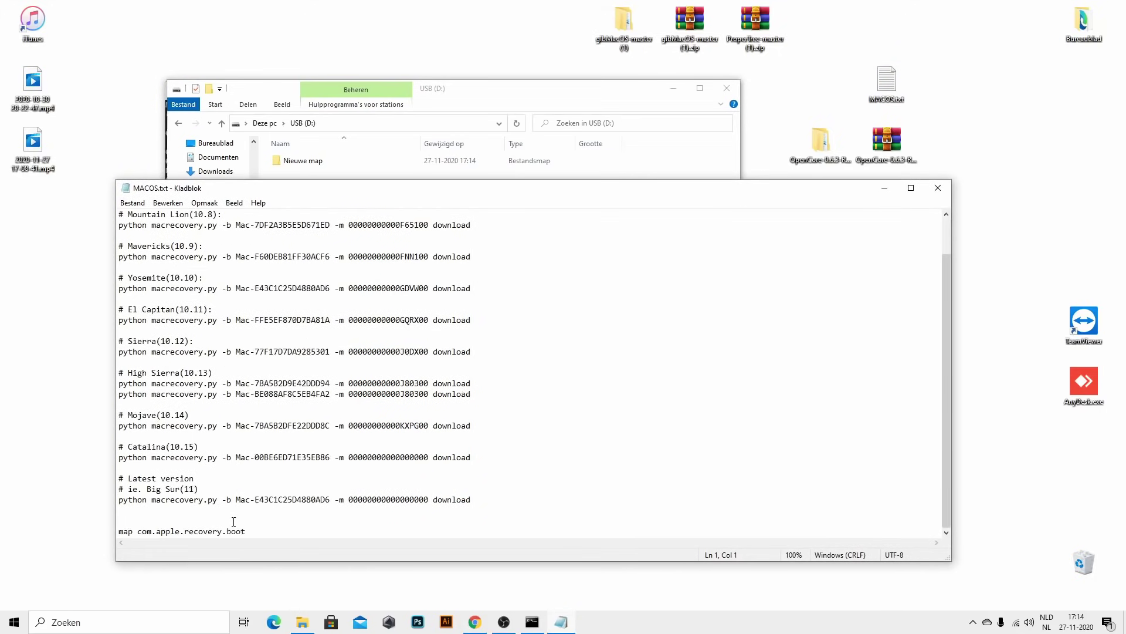
drag(118, 531, 141, 535)
click(261, 530)
right_click(143, 530)
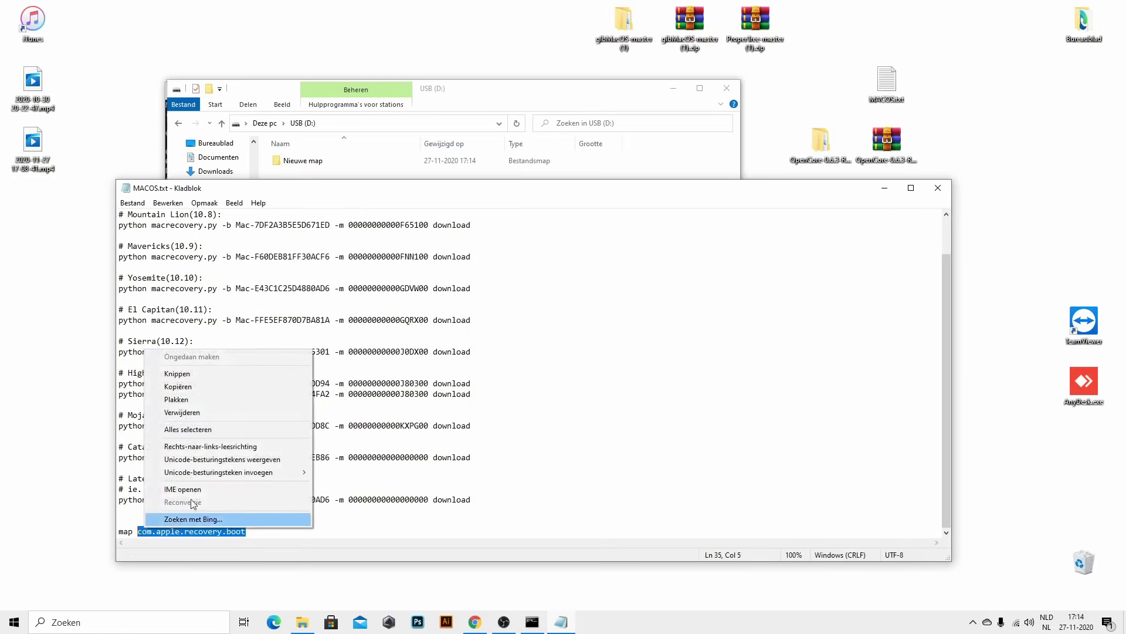
click(203, 385)
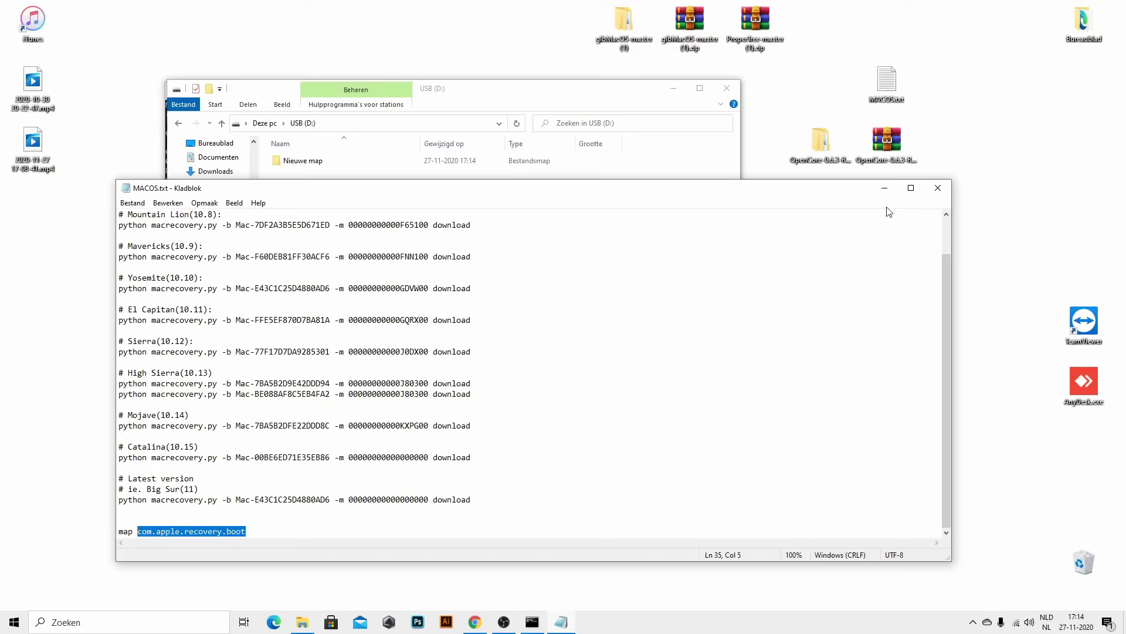
click(936, 186)
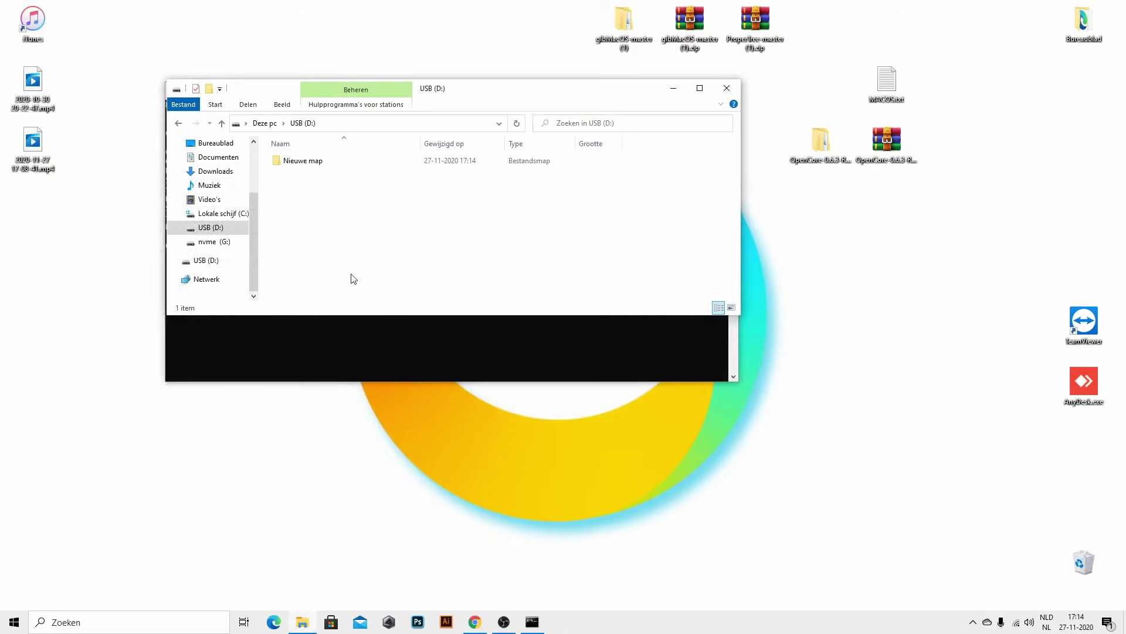
- Rename the new folder on USB (D:) to com.apple.recovery.boot using the copied name
click(325, 160)
click(319, 166)
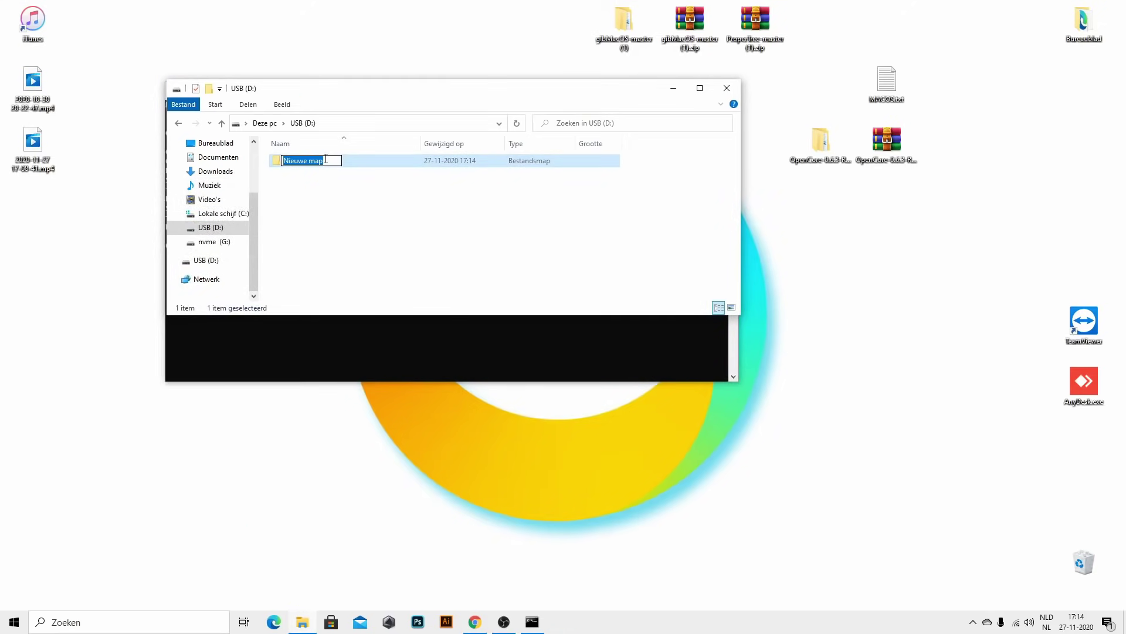
key(super)
click(331, 164)
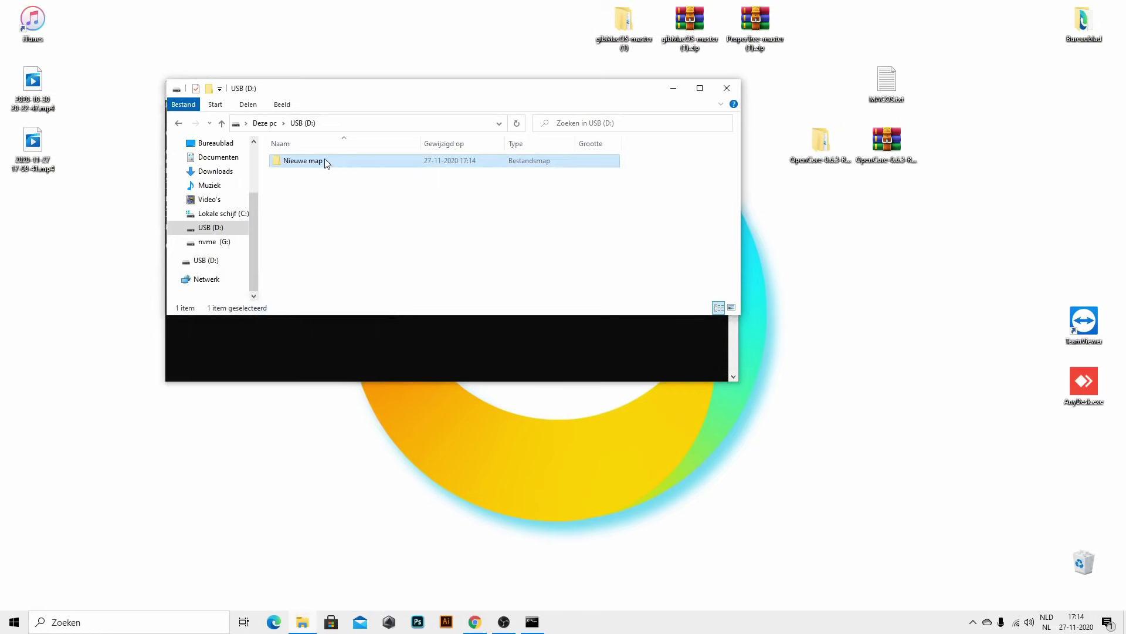
click(323, 161)
drag(325, 163, 275, 184)
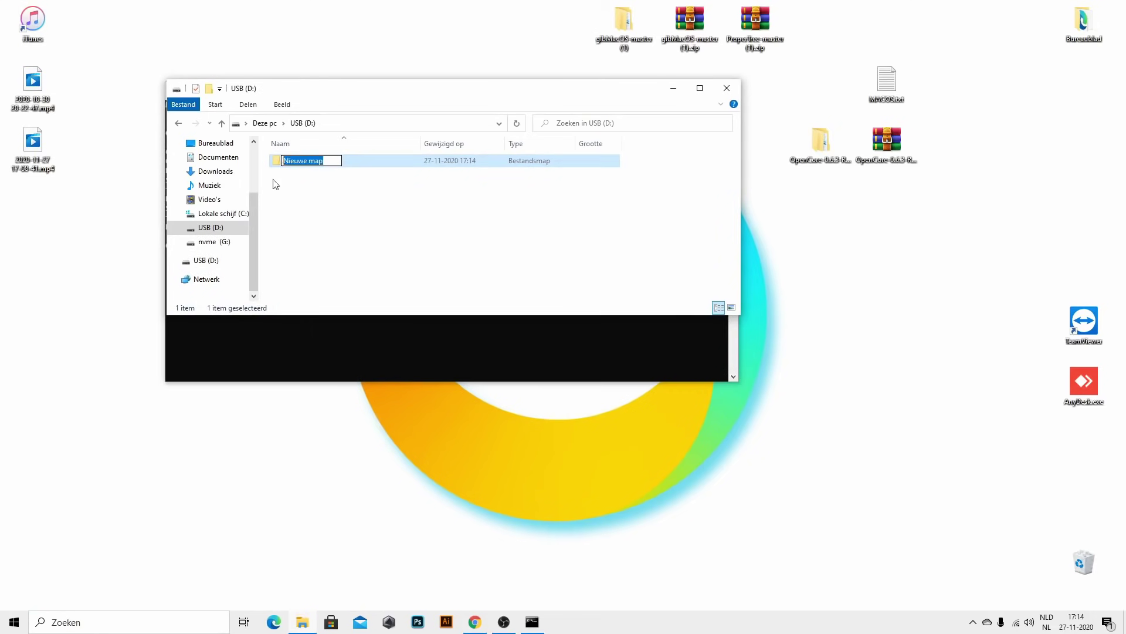
key(ctrl+v)
key(Return)
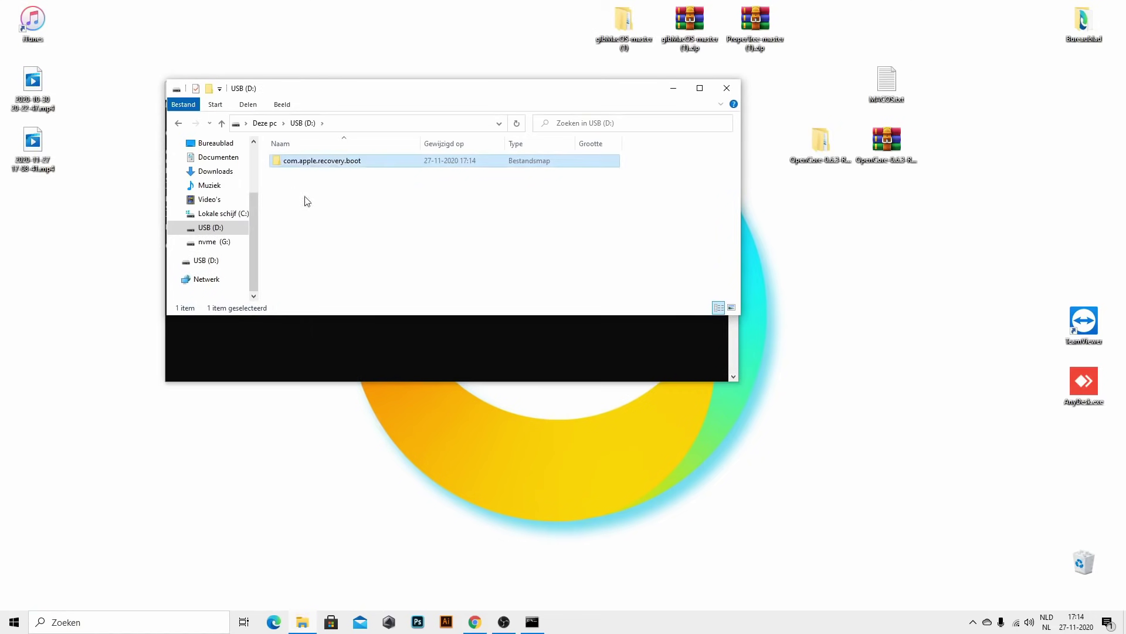
click(323, 246)
- Open the Utilities\macrecovery folder inside the desktop's OpenCore-0.6.3-RELEASE folder in a separate window
drag(596, 94, 588, 101)
click(296, 622)
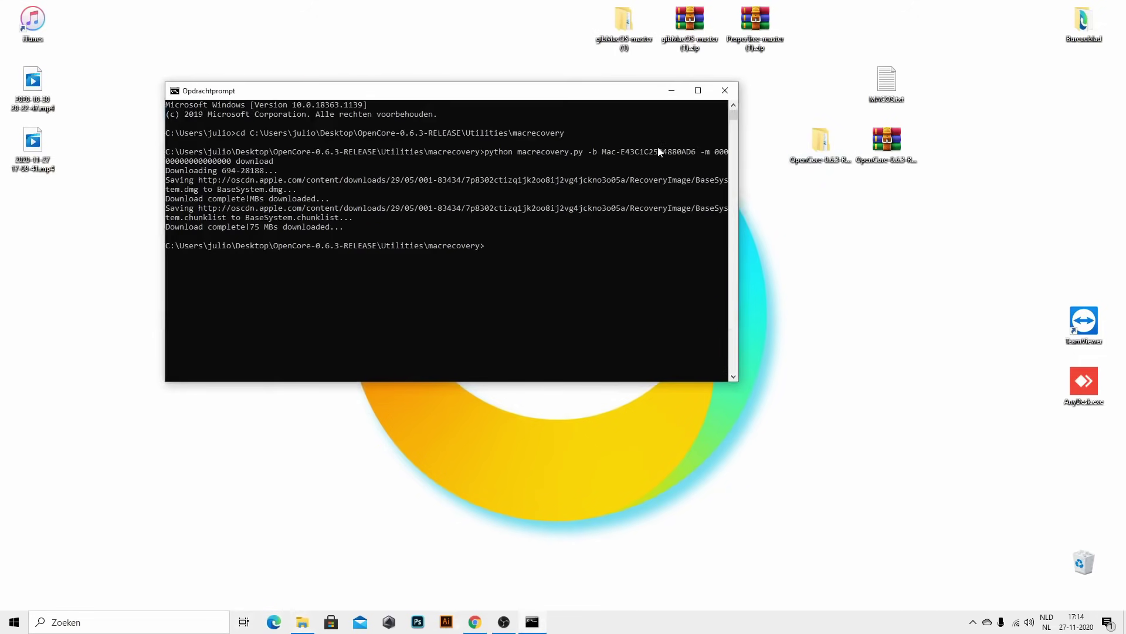
click(297, 619)
double_click(819, 142)
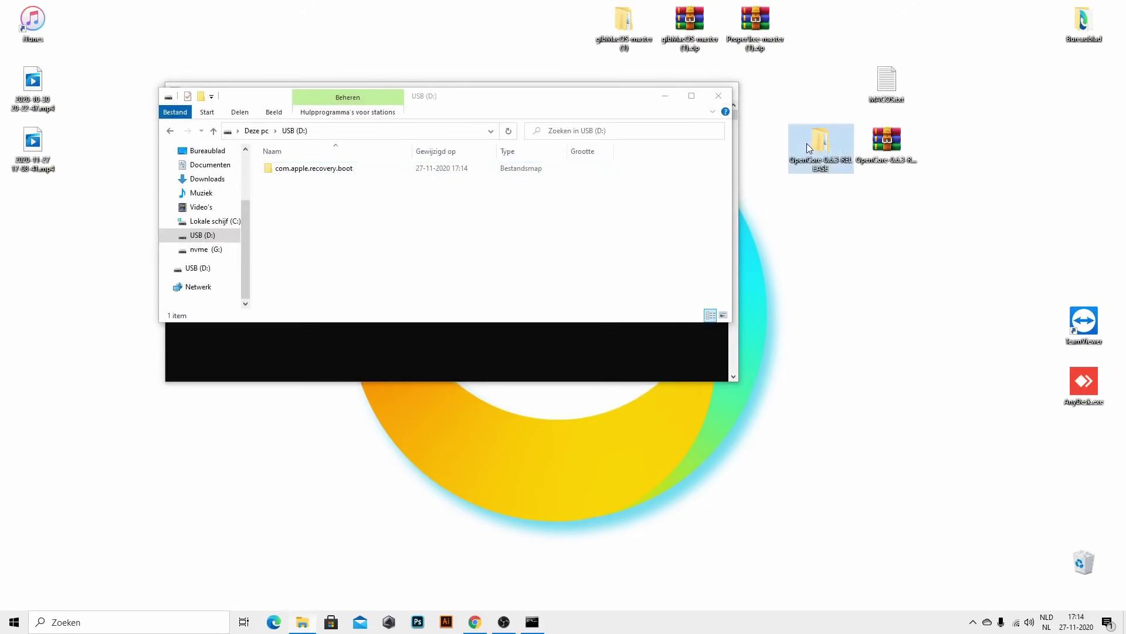
drag(561, 120, 593, 121)
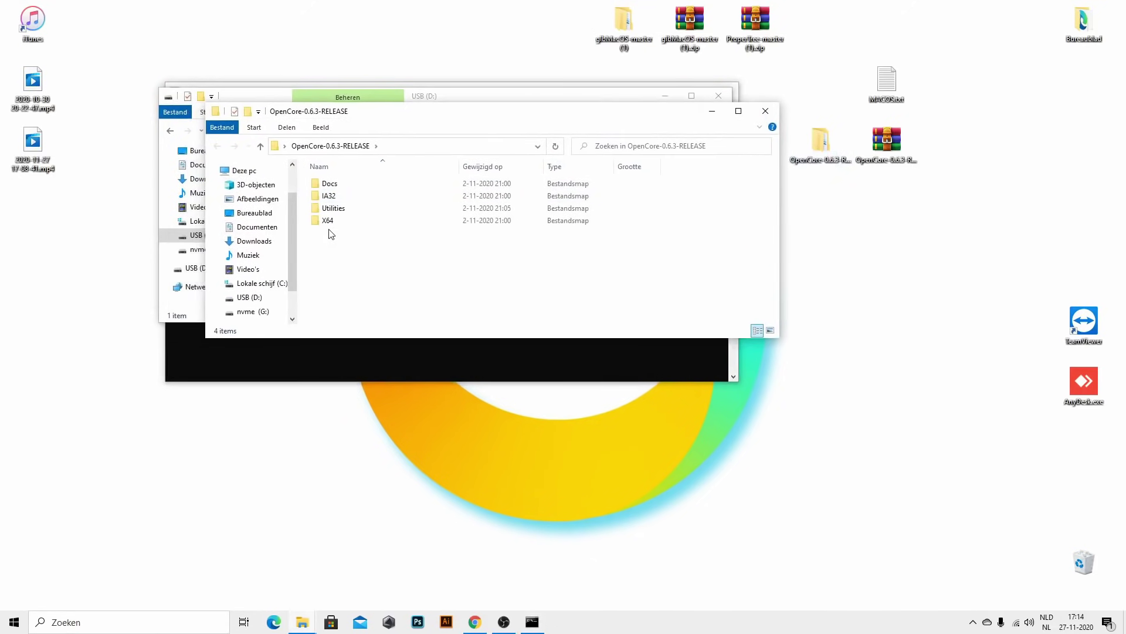
double_click(331, 208)
click(338, 260)
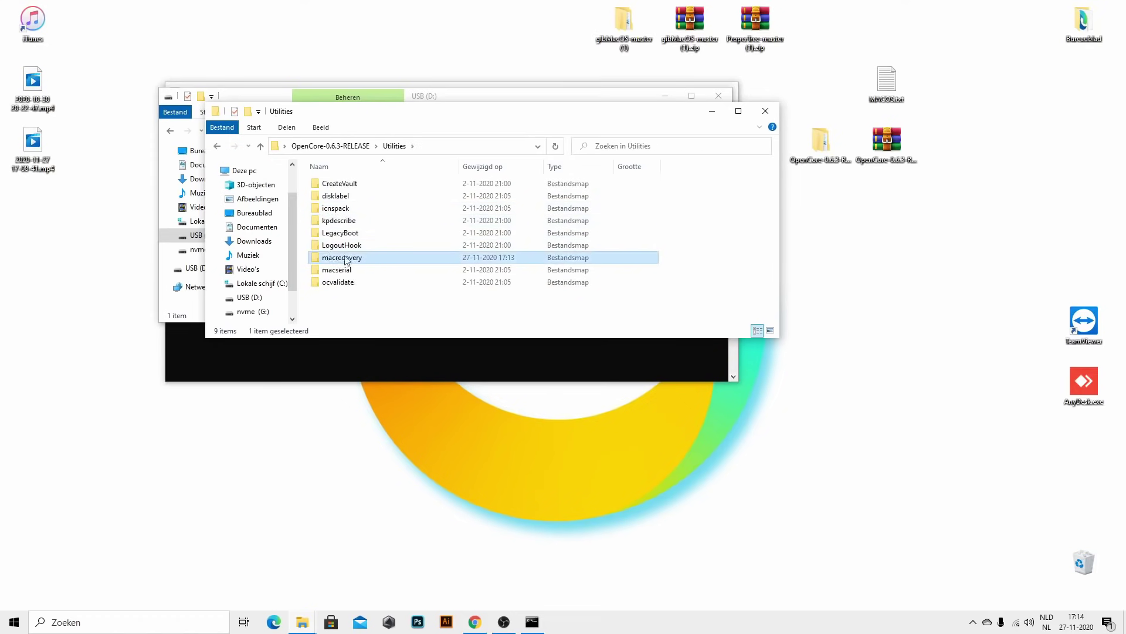
double_click(350, 260)
- Copy BaseSystem.chunklist and BaseSystem.dmg from the macrecovery folder
click(362, 183)
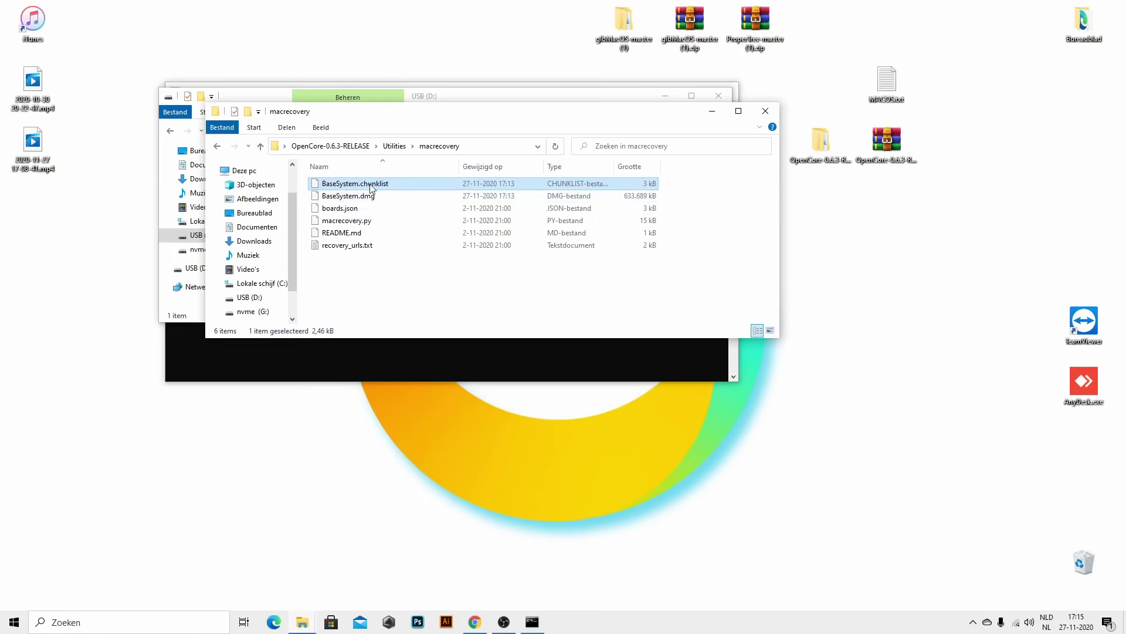
click(357, 198)
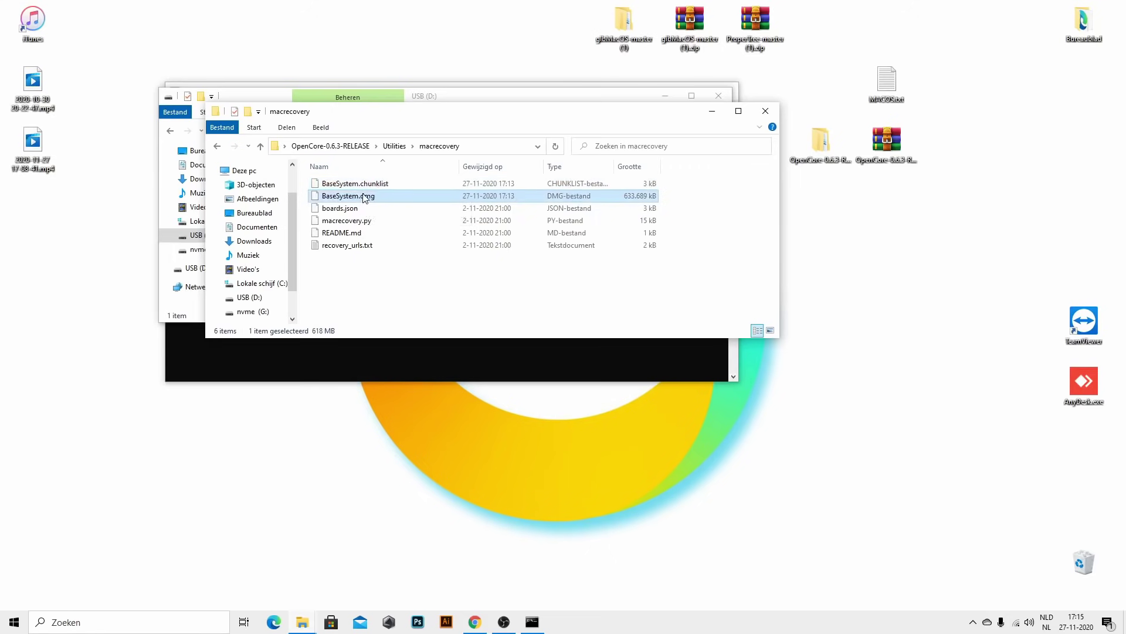
ctrl+click(376, 183)
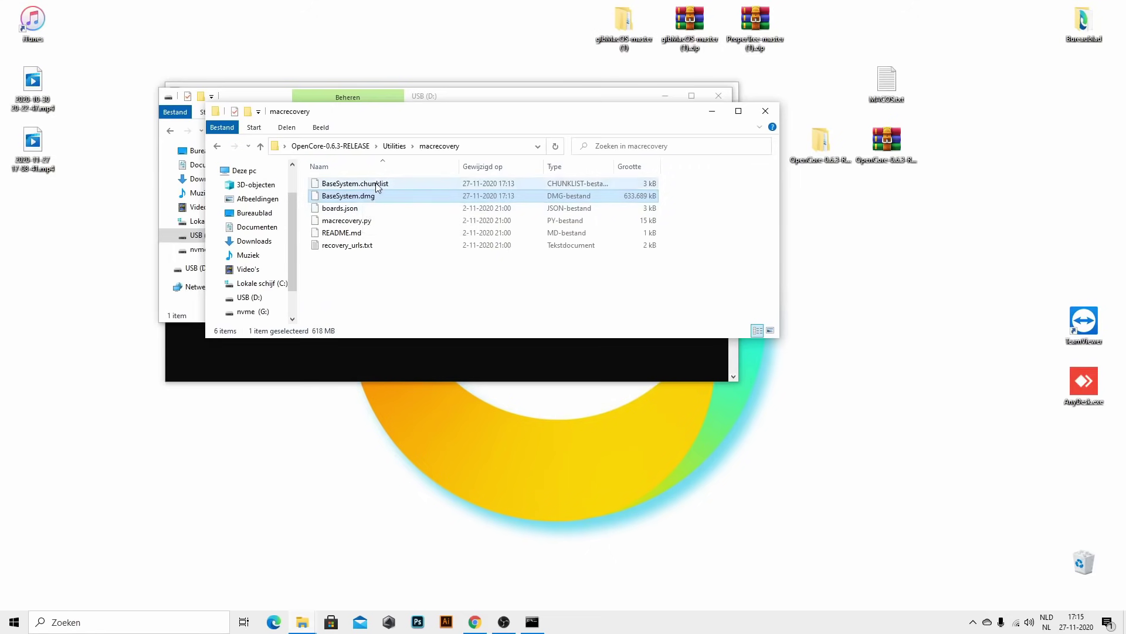
right_click(376, 183)
click(399, 347)
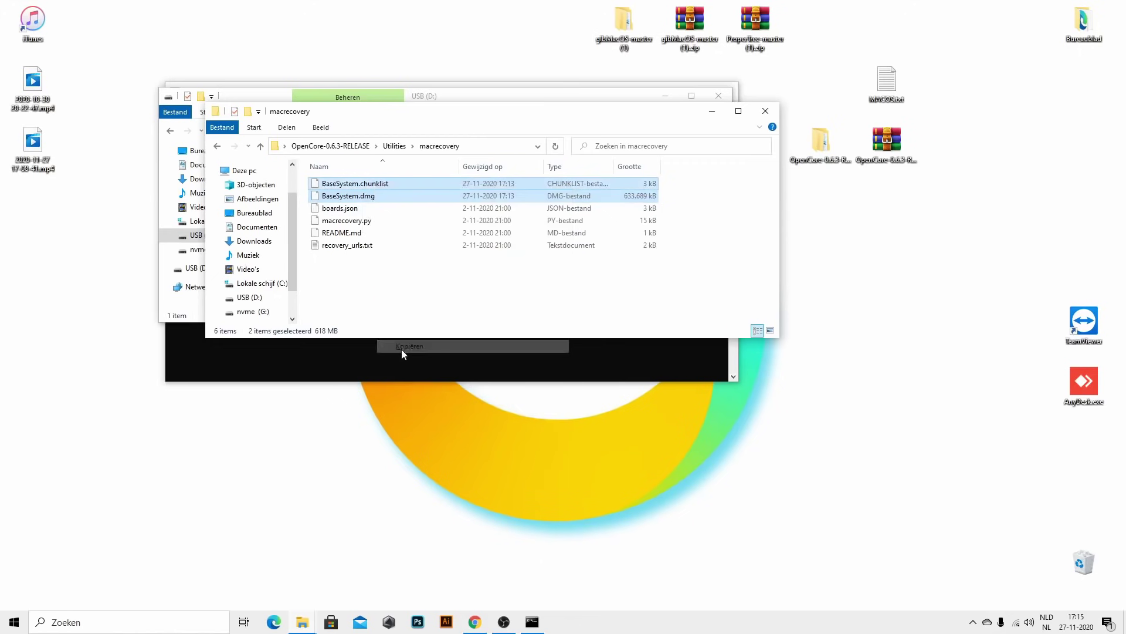
- Paste the two BaseSystem files into com.apple.recovery.boot on USB (D:) and move the copy progress window clear of the folder window
key(alt+Tab)
double_click(332, 171)
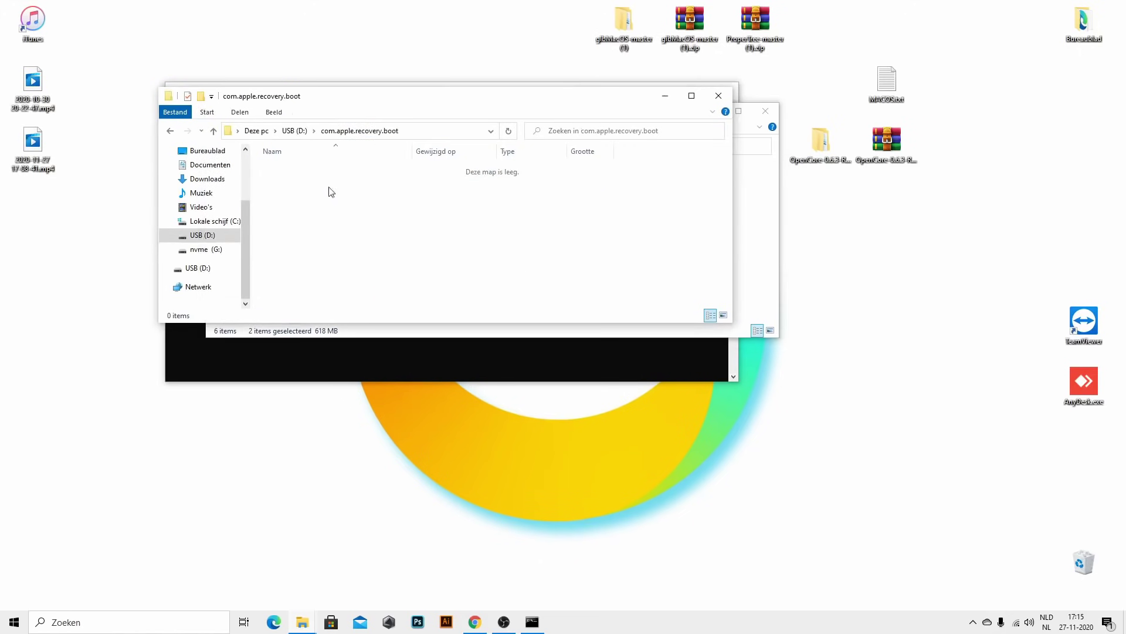
right_click(320, 217)
click(345, 312)
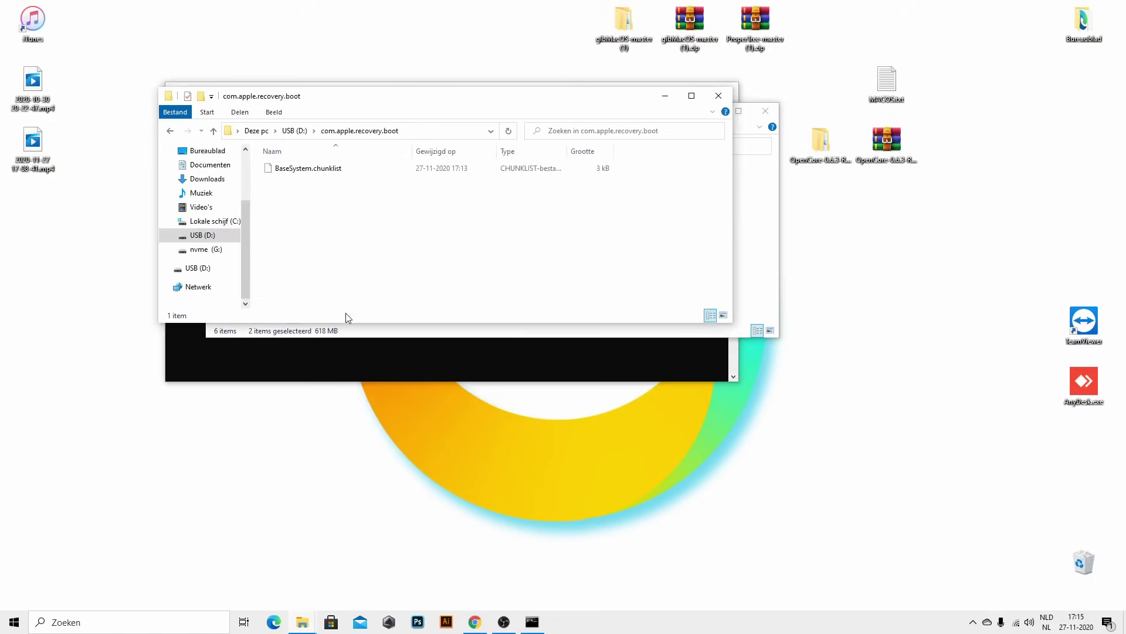
drag(306, 162, 870, 38)
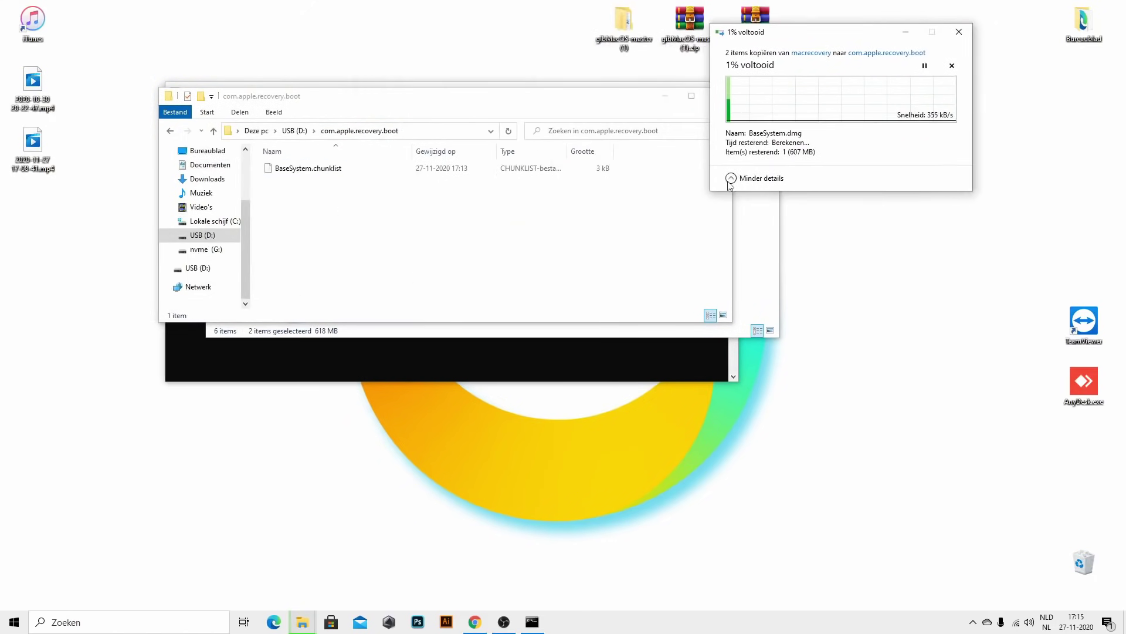
drag(891, 33, 938, 108)
drag(370, 99, 356, 90)
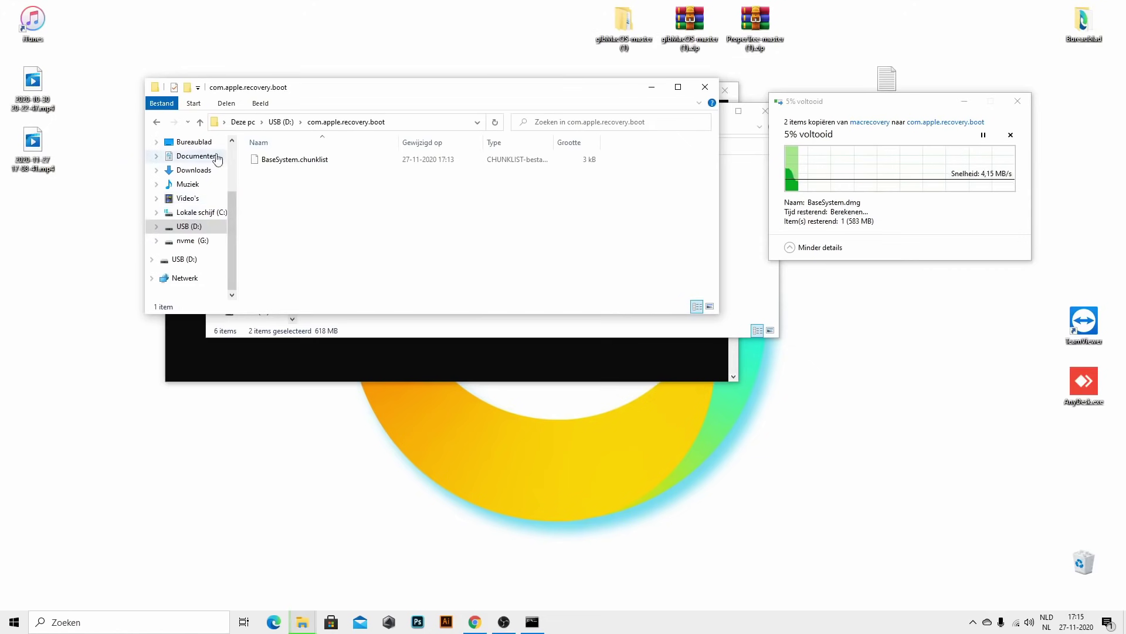
- Return to the root of USB (D:) and move its window lower on the desktop
click(156, 121)
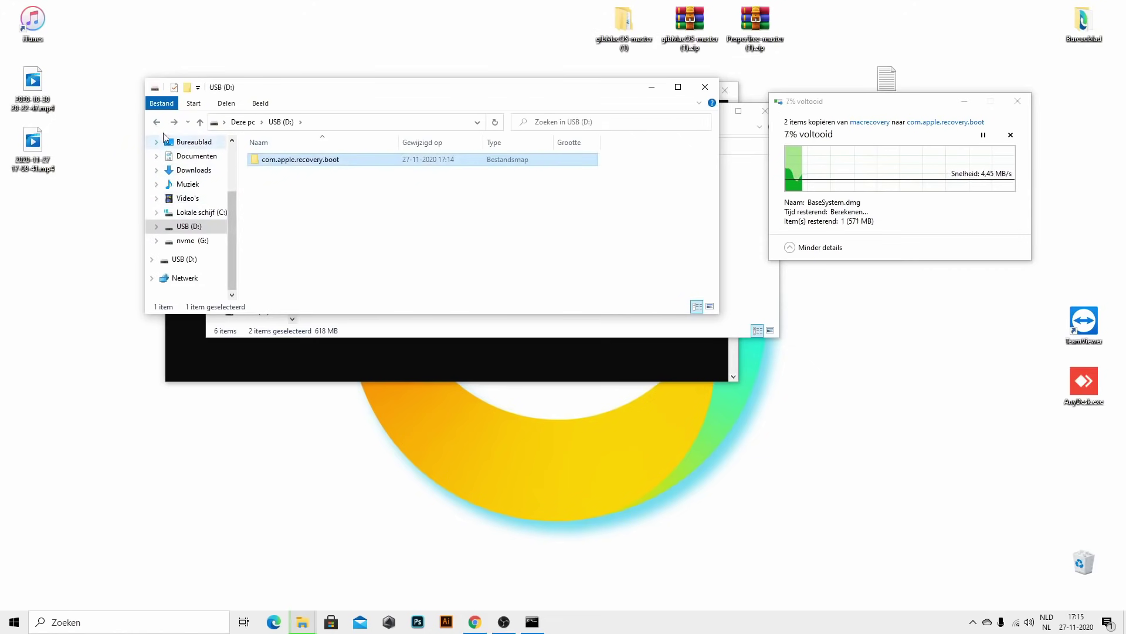
click(156, 122)
click(174, 122)
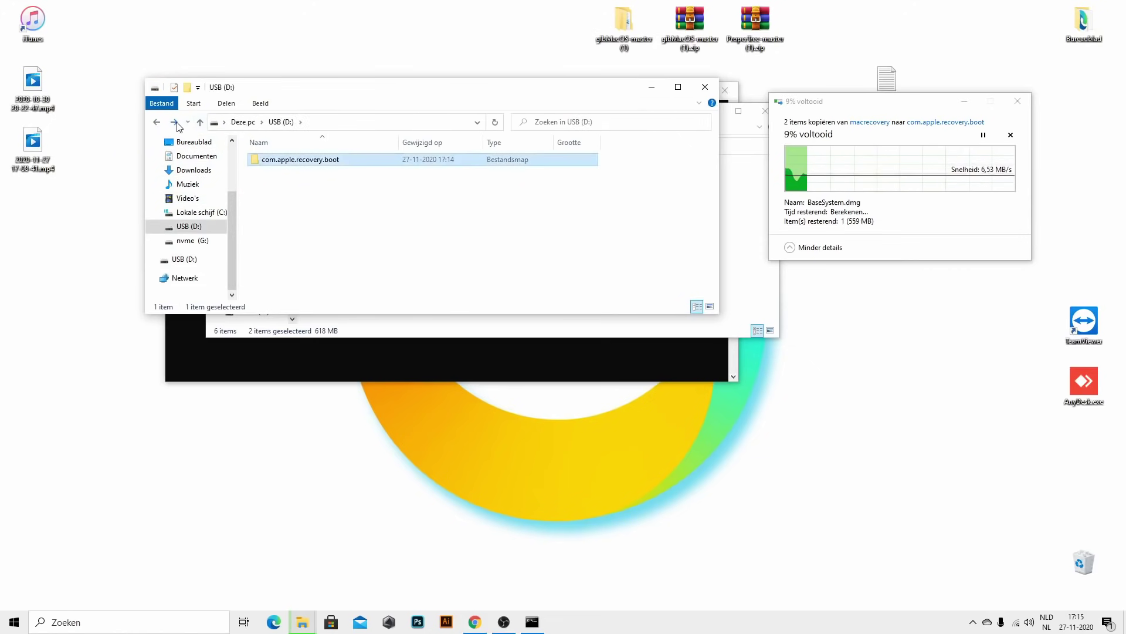
click(184, 227)
drag(281, 108, 204, 279)
- Close the Command Prompt and macrecovery folder windows while the copy runs
click(389, 149)
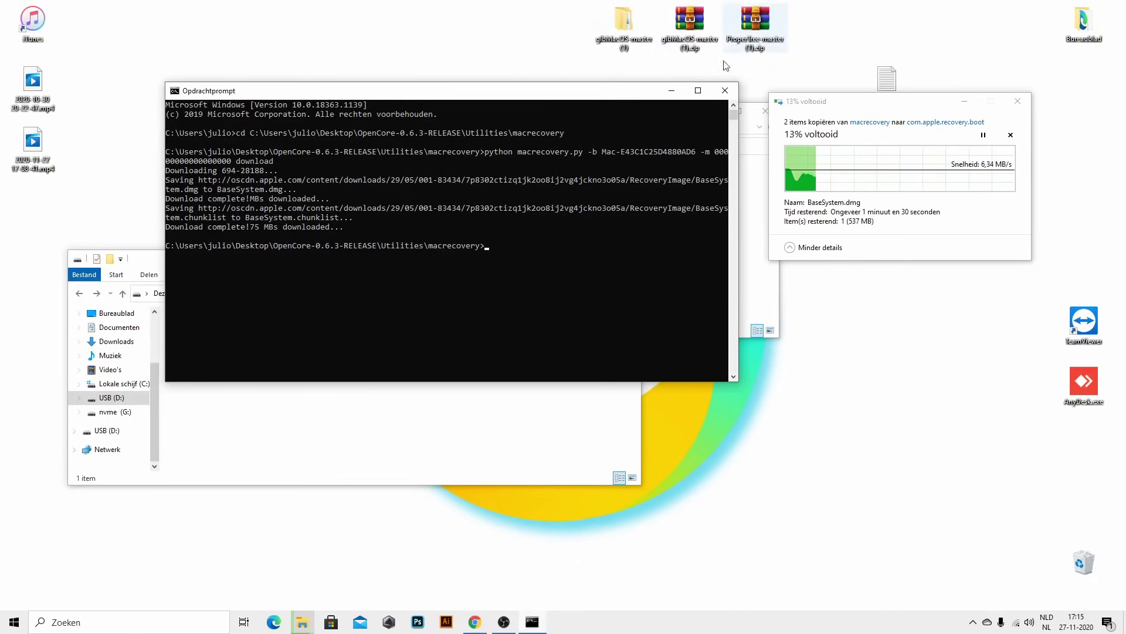
click(725, 91)
drag(656, 101, 543, 153)
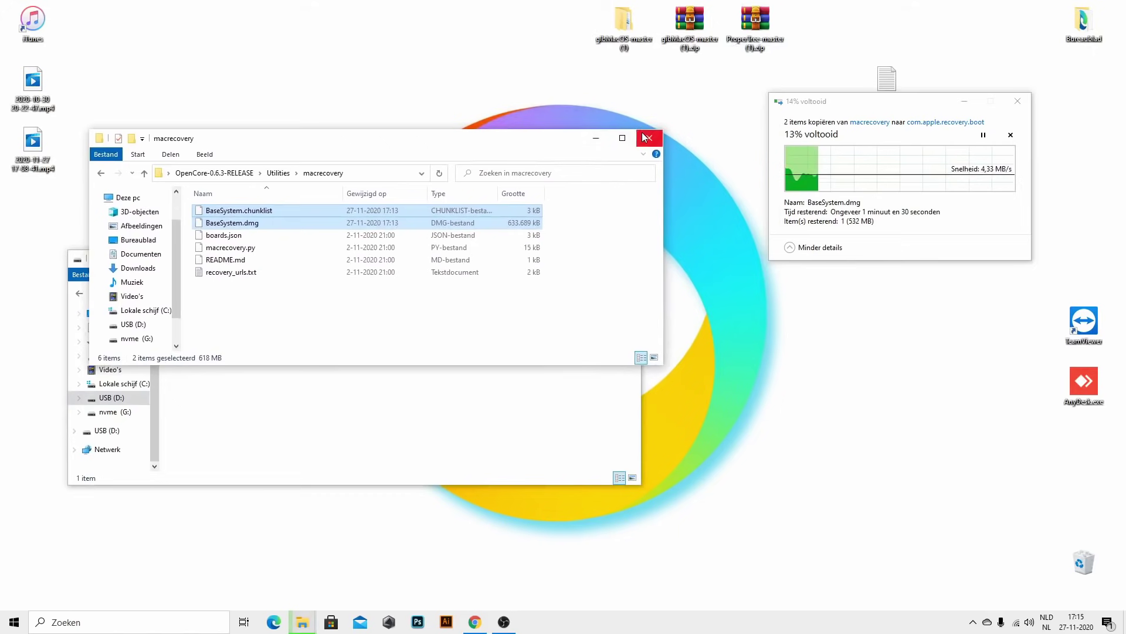
click(649, 138)
- Copy the EFI folder from the X64 folder of OpenCore-0.6.3-RELEASE, moving the copy progress window lower on the desktop
drag(873, 105, 810, 246)
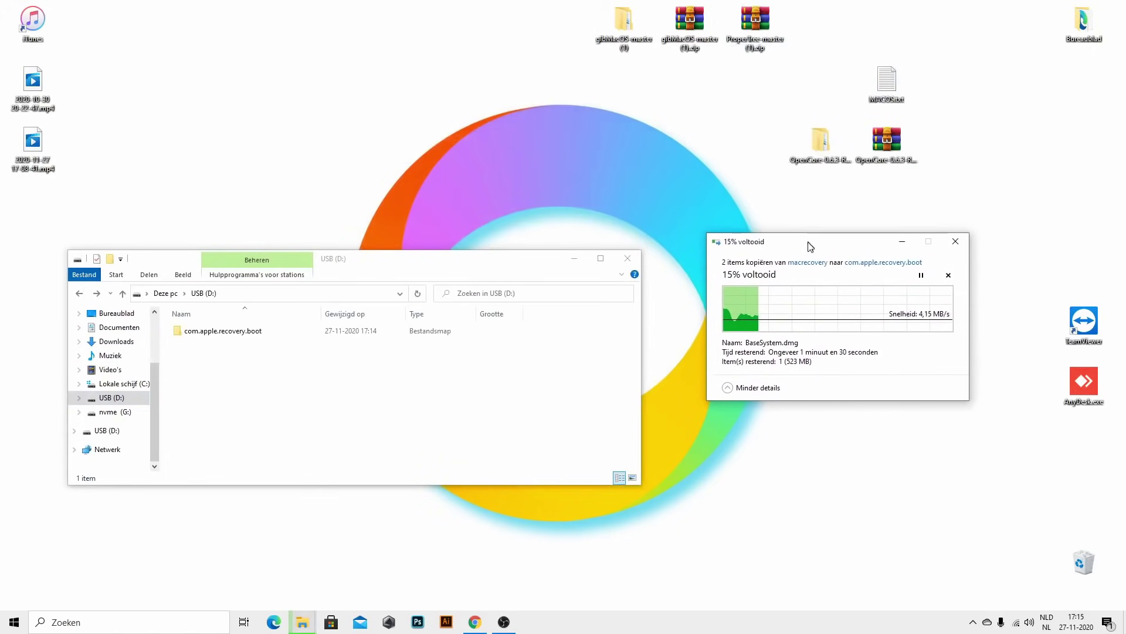
double_click(826, 149)
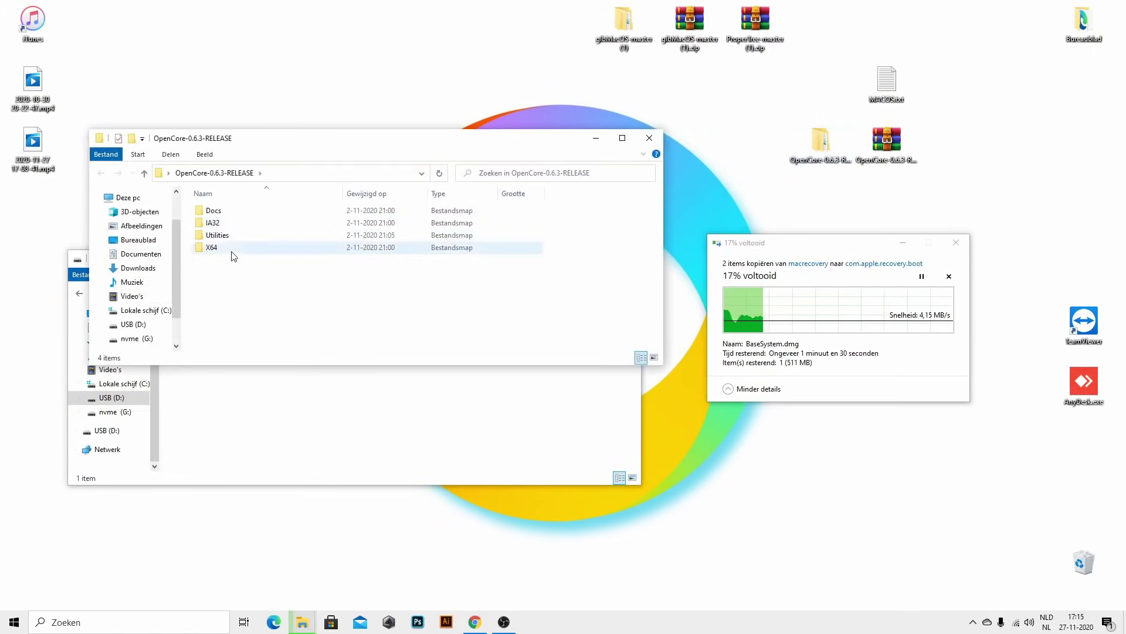
right_click(218, 213)
click(258, 458)
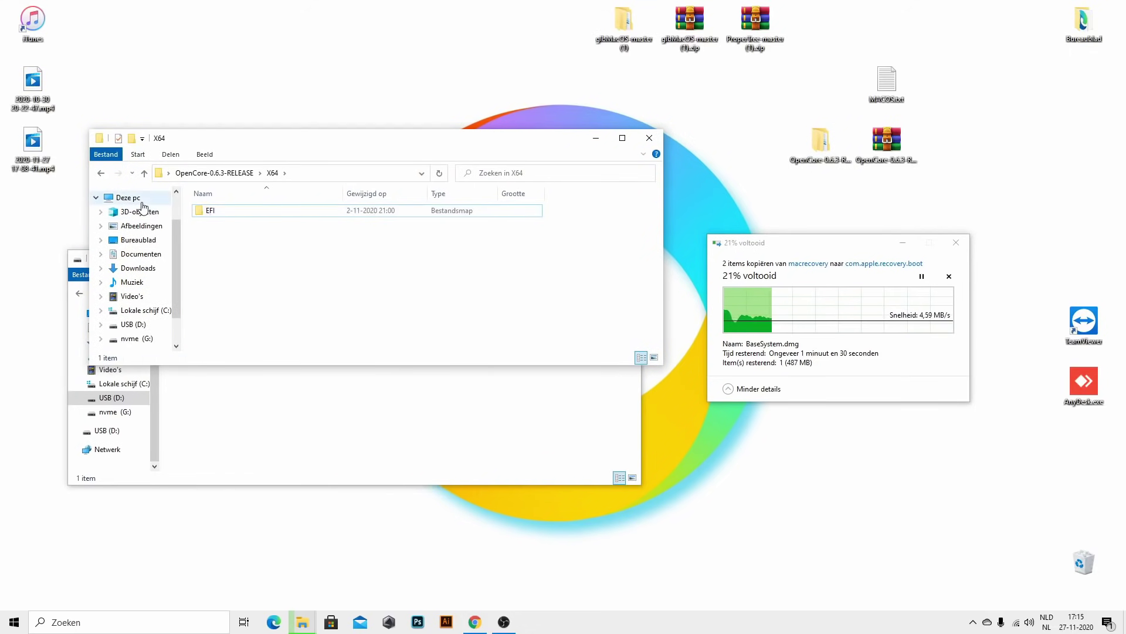
click(202, 212)
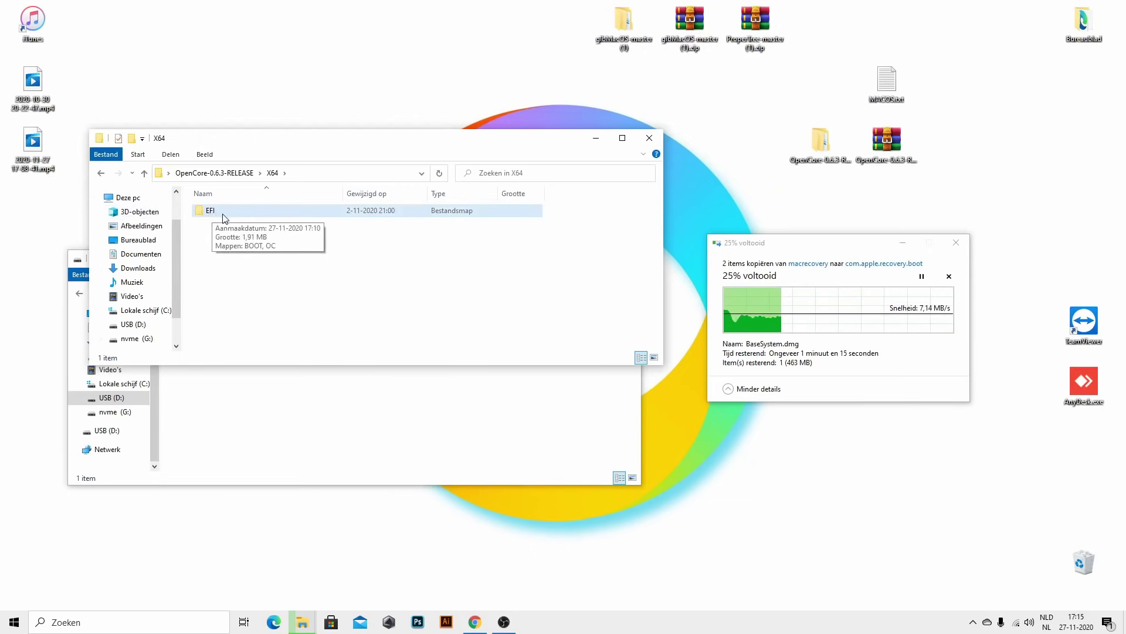
right_click(221, 213)
key(Escape)
right_click(220, 218)
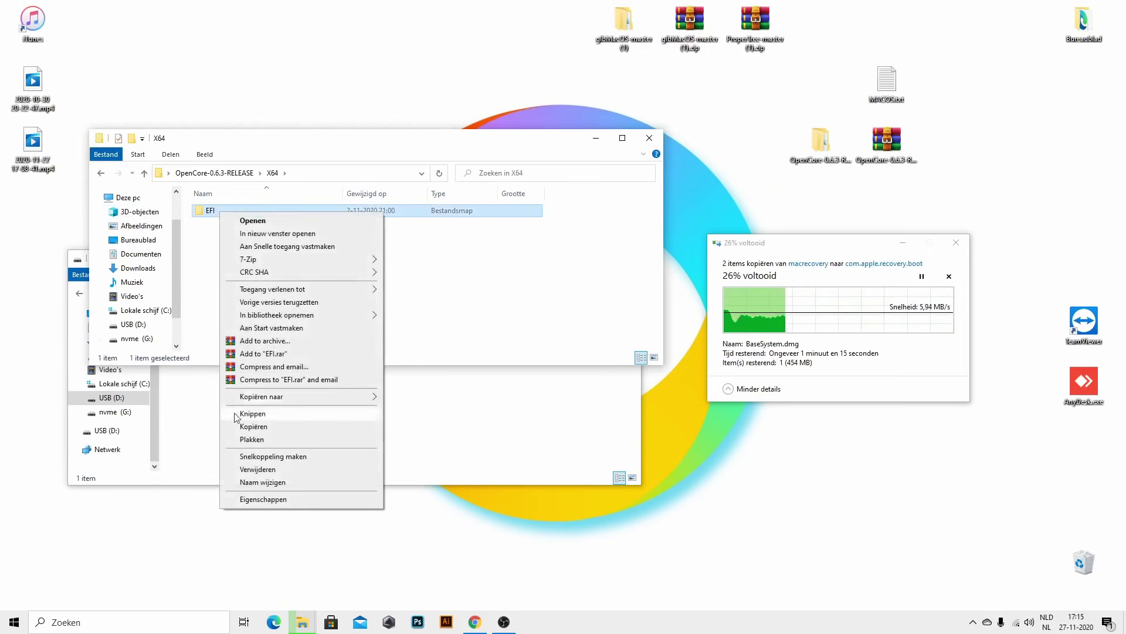
click(251, 426)
- Move the X64 window clear of the USB (D:) window and paste the EFI folder into the drive's root
drag(294, 155, 387, 98)
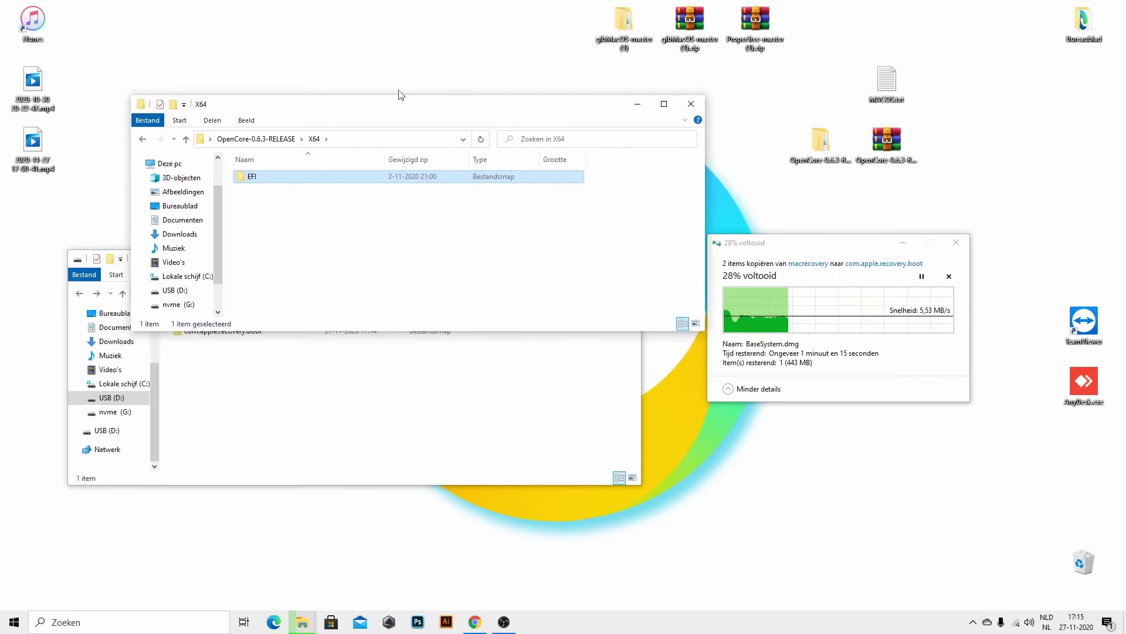
right_click(232, 377)
click(258, 473)
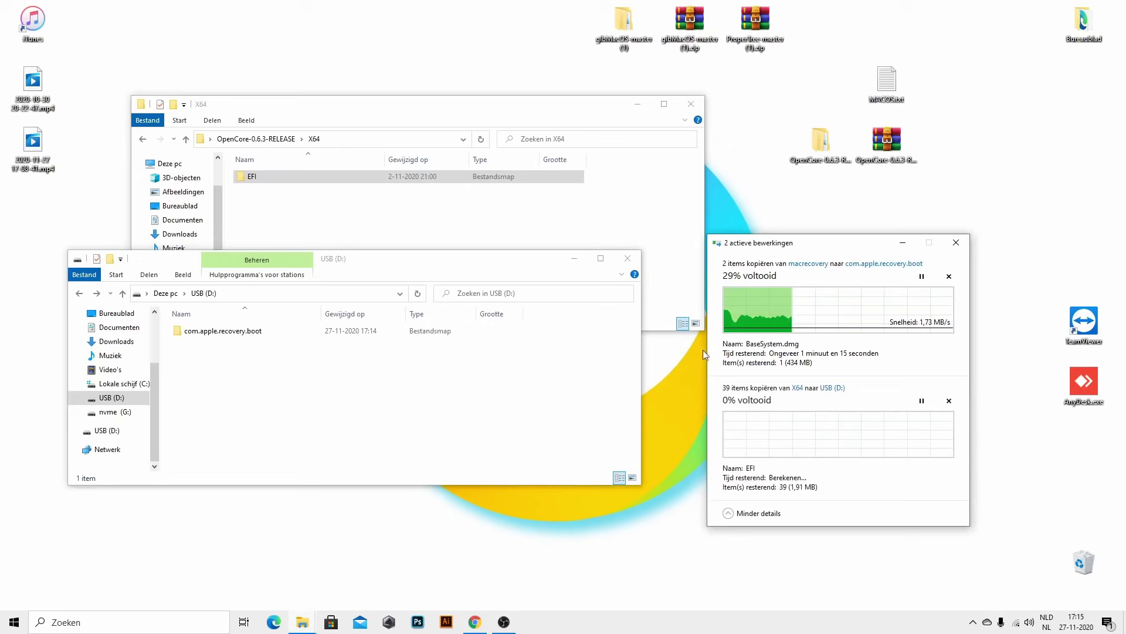
- Copy Sample.plist from the Docs folder of OpenCore-0.6.3-RELEASE
click(358, 117)
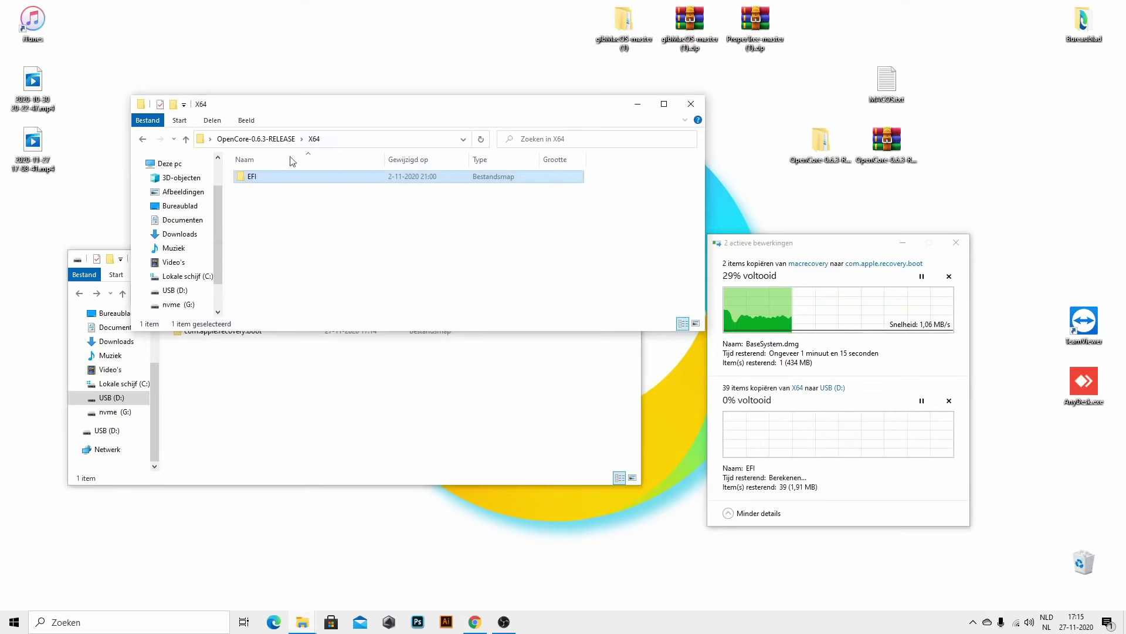
click(142, 139)
double_click(255, 176)
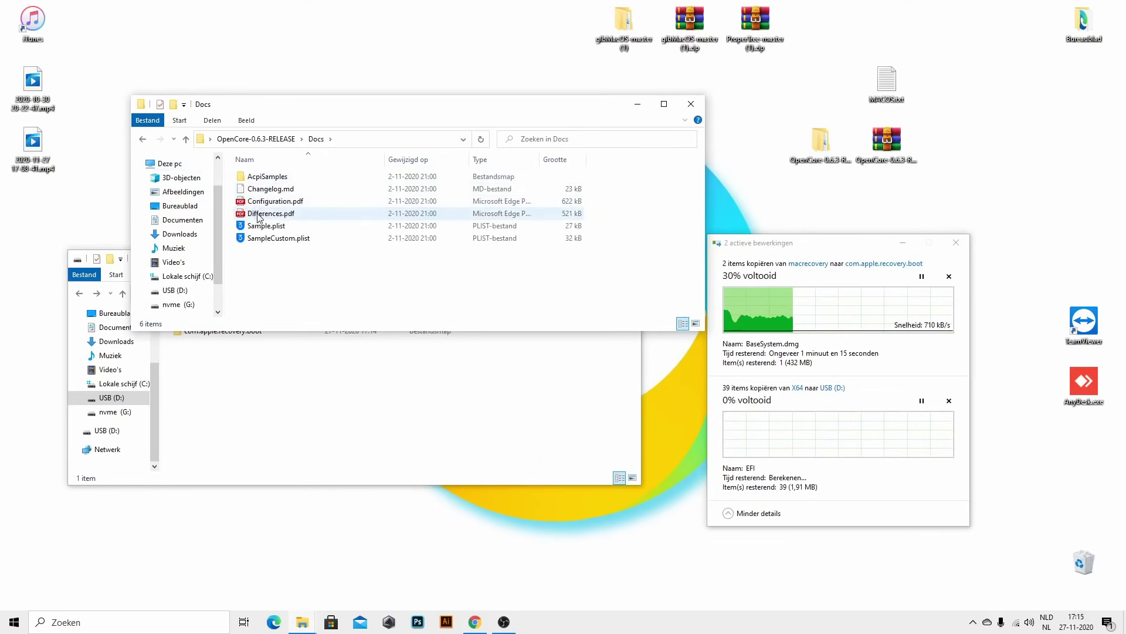
click(273, 228)
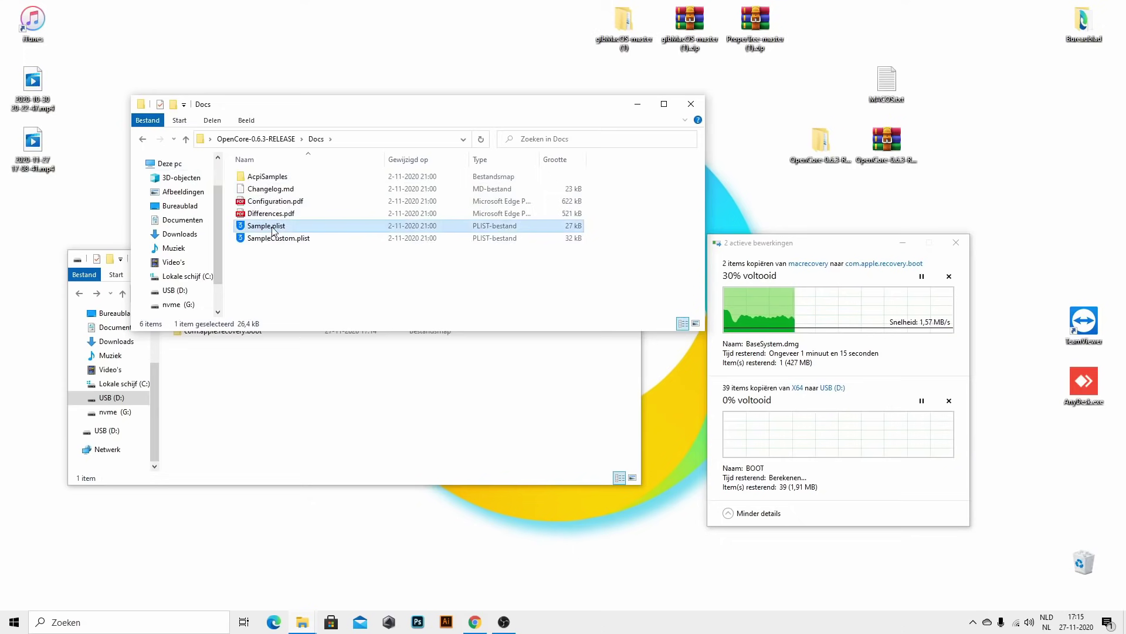
right_click(272, 229)
click(302, 441)
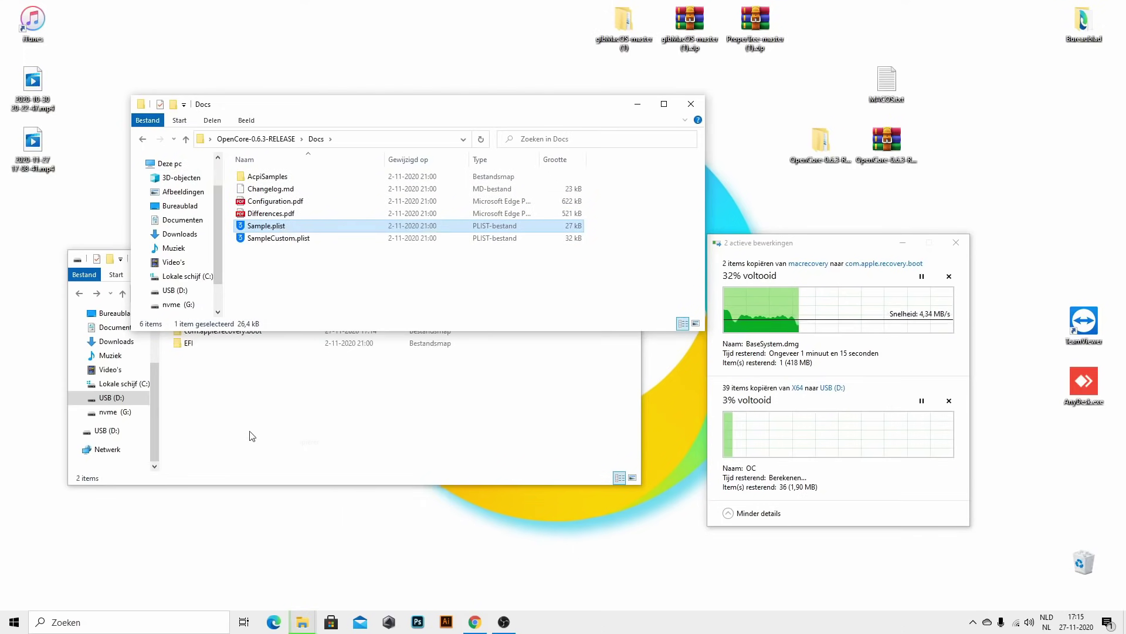
- Paste Sample.plist into the OC folder inside EFI on USB (D:) and move the copy progress window higher
click(251, 434)
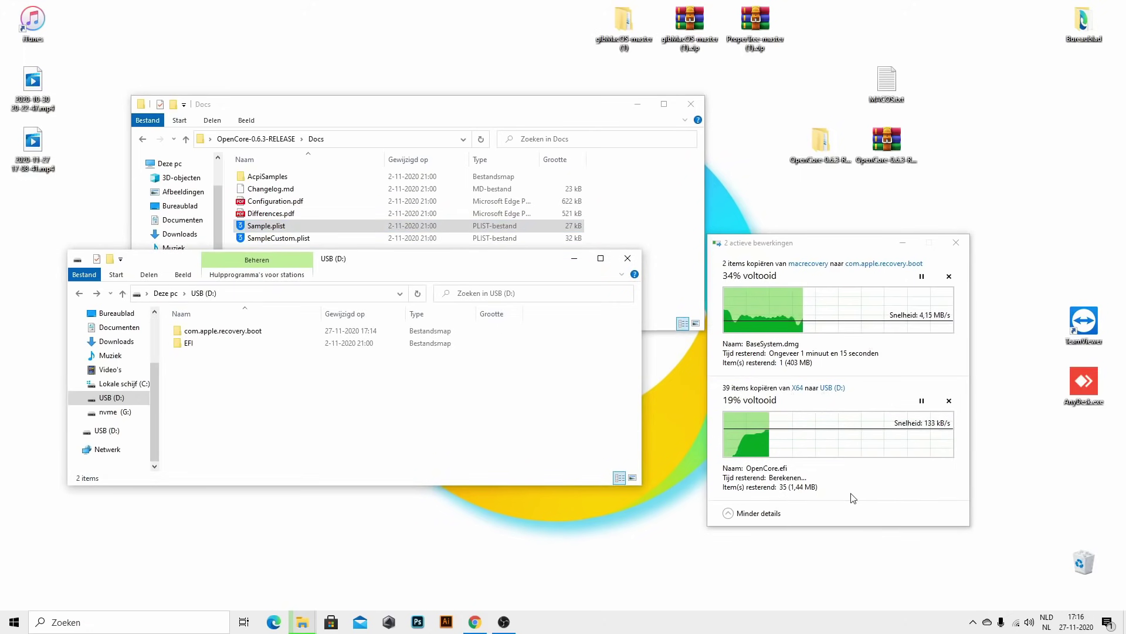
click(198, 348)
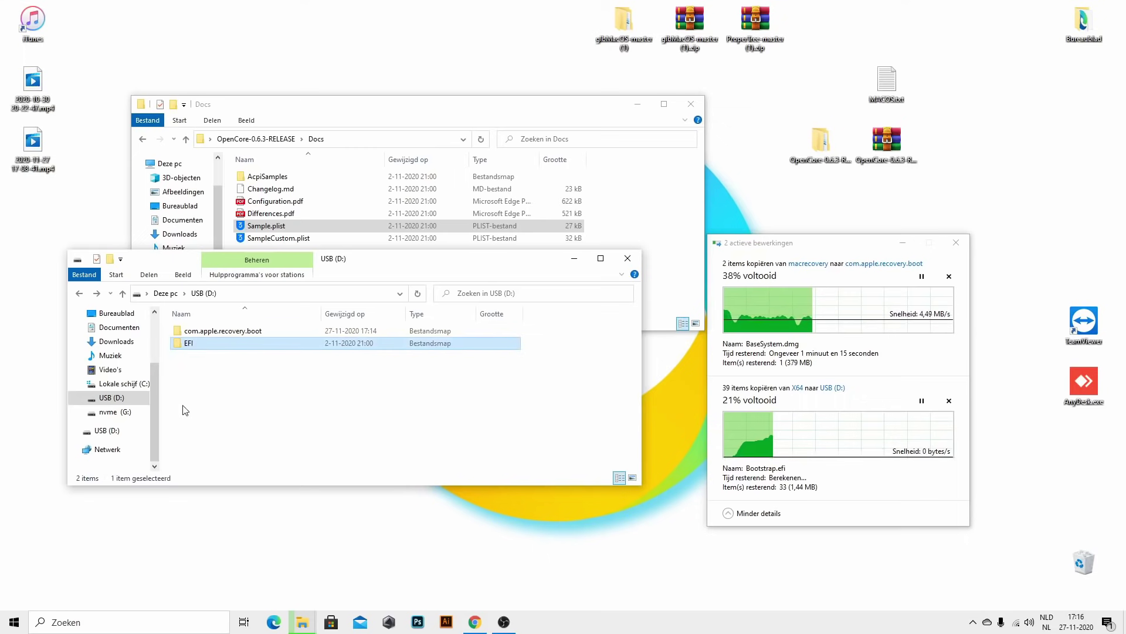
double_click(189, 343)
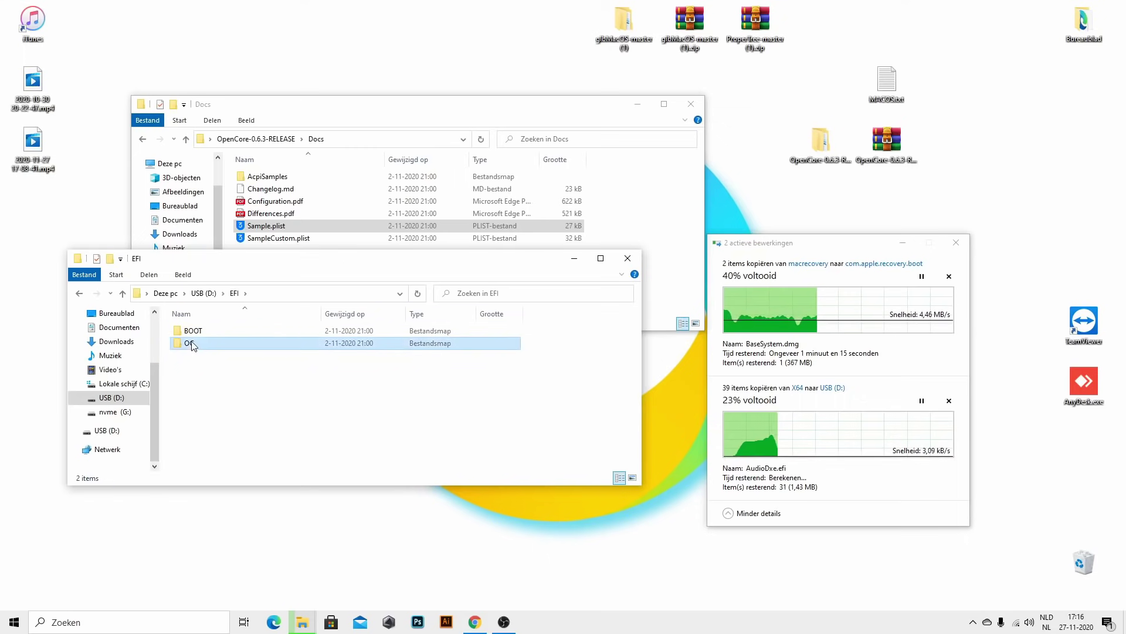
right_click(190, 342)
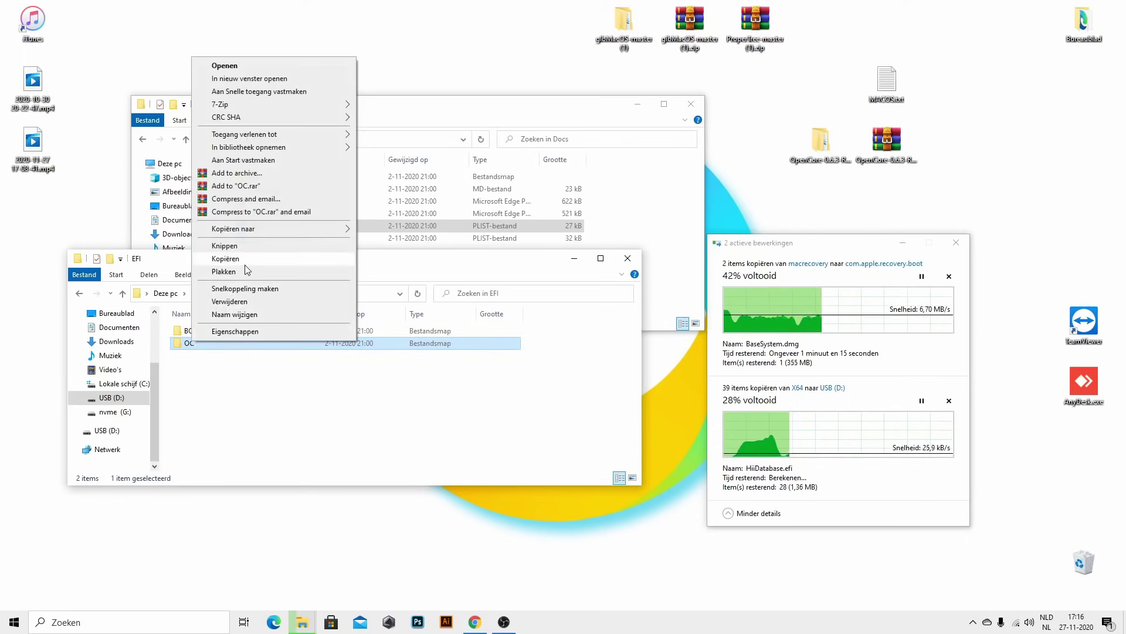
click(244, 269)
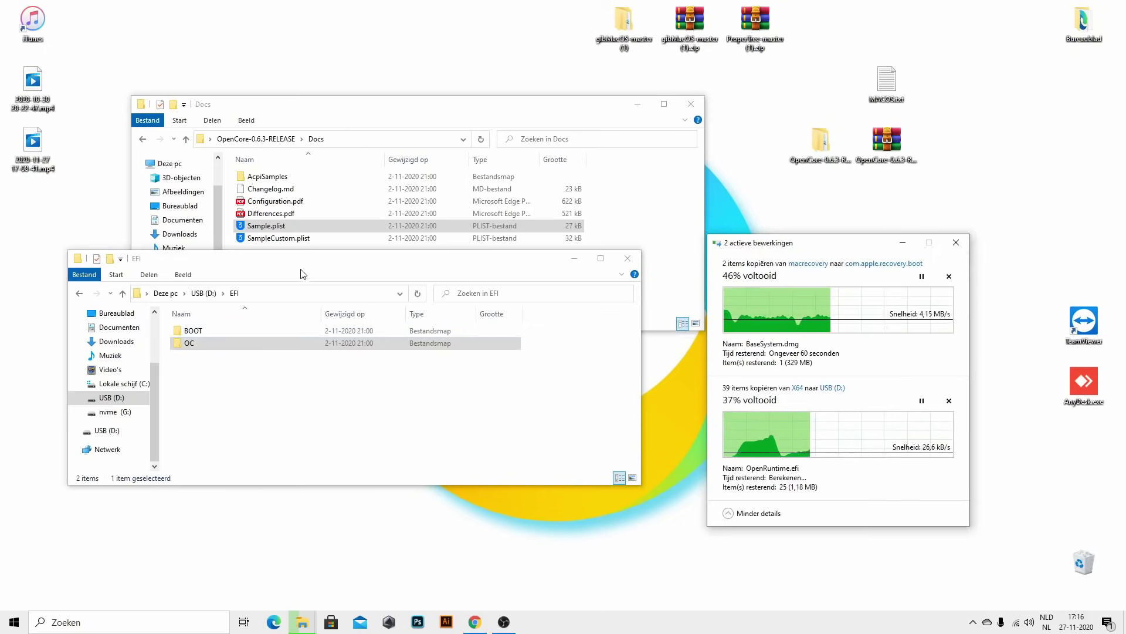
drag(856, 249, 880, 185)
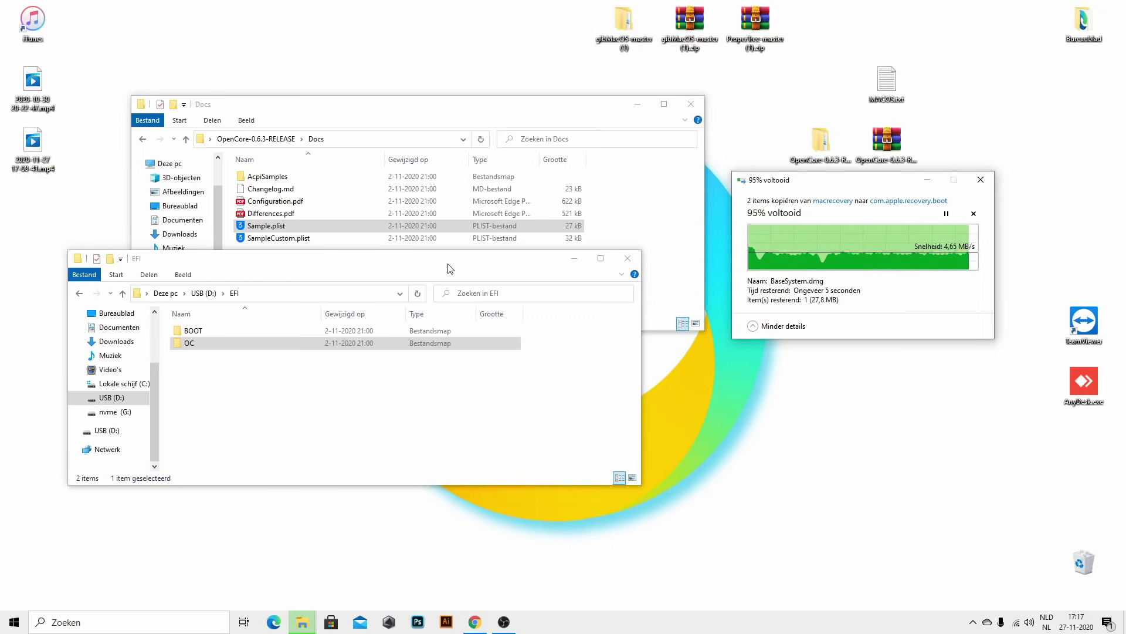
- Close the OpenCore Docs folder window and move the EFI window towards the middle of the desktop
click(478, 279)
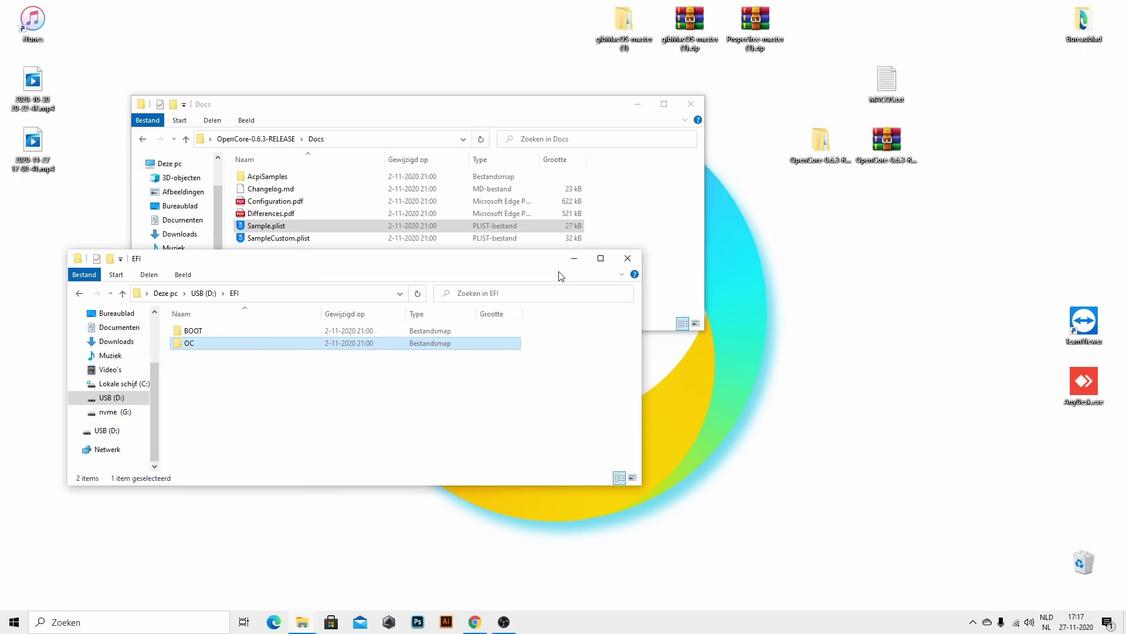
drag(540, 263, 600, 240)
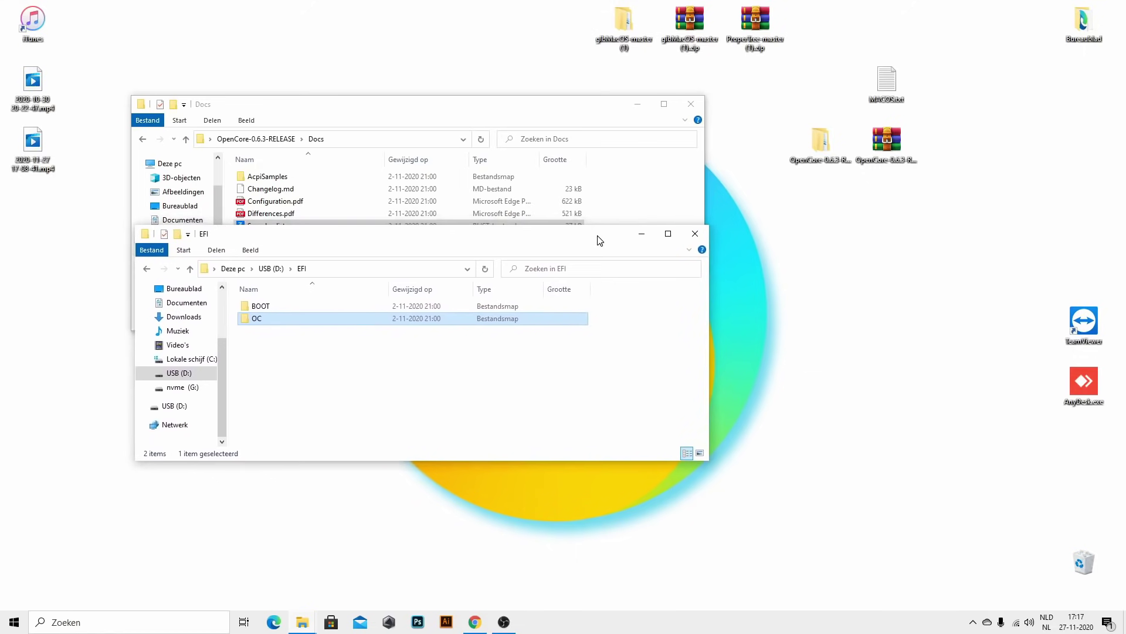
click(610, 128)
click(647, 71)
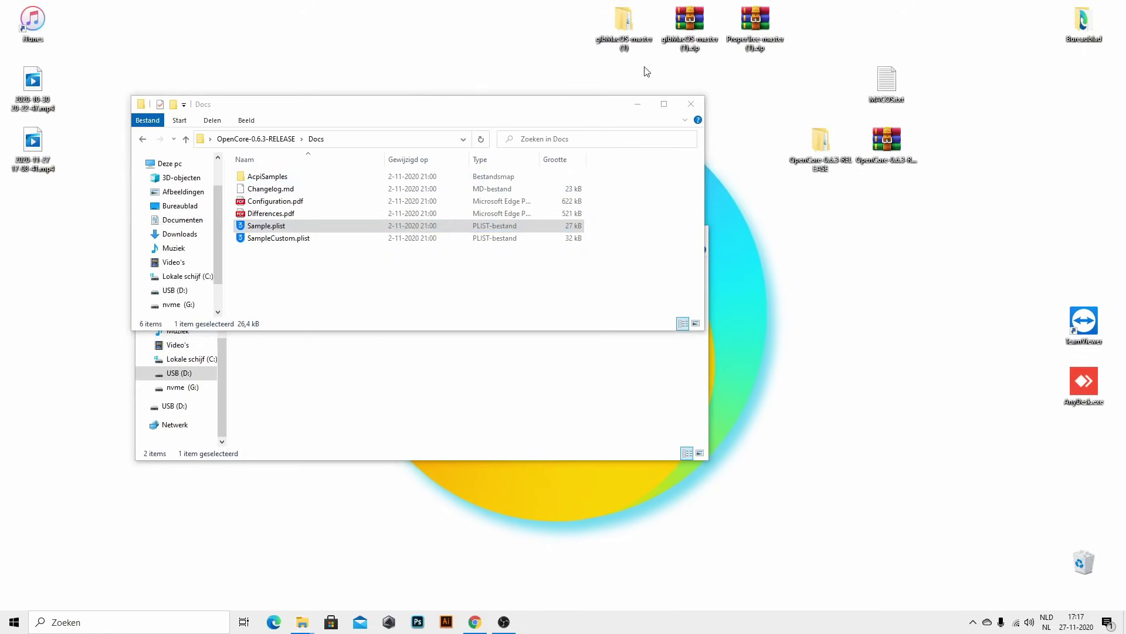
click(691, 106)
drag(346, 238, 407, 182)
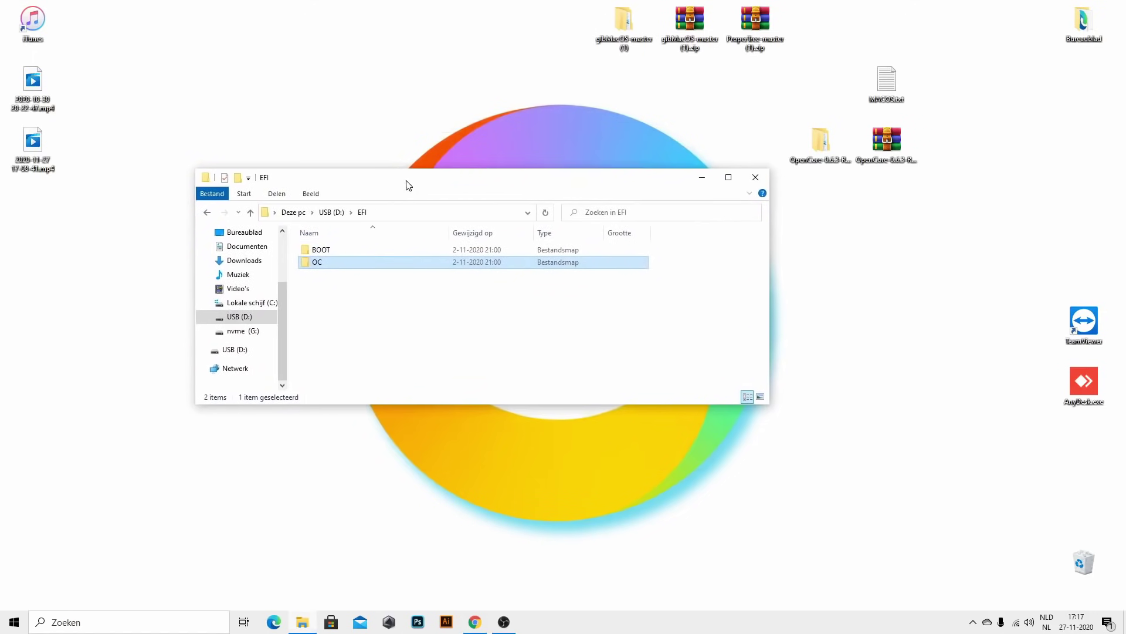
- Check the contents of com.apple.recovery.boot and of the OC folder inside EFI on USB (D:)
click(207, 212)
double_click(329, 250)
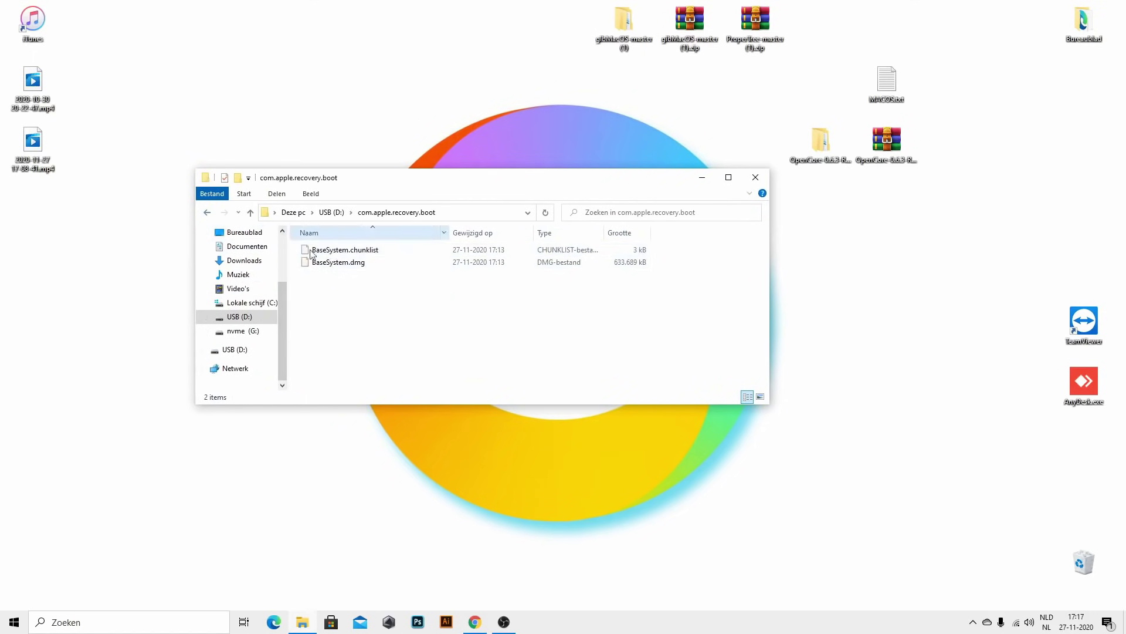
click(207, 214)
double_click(317, 262)
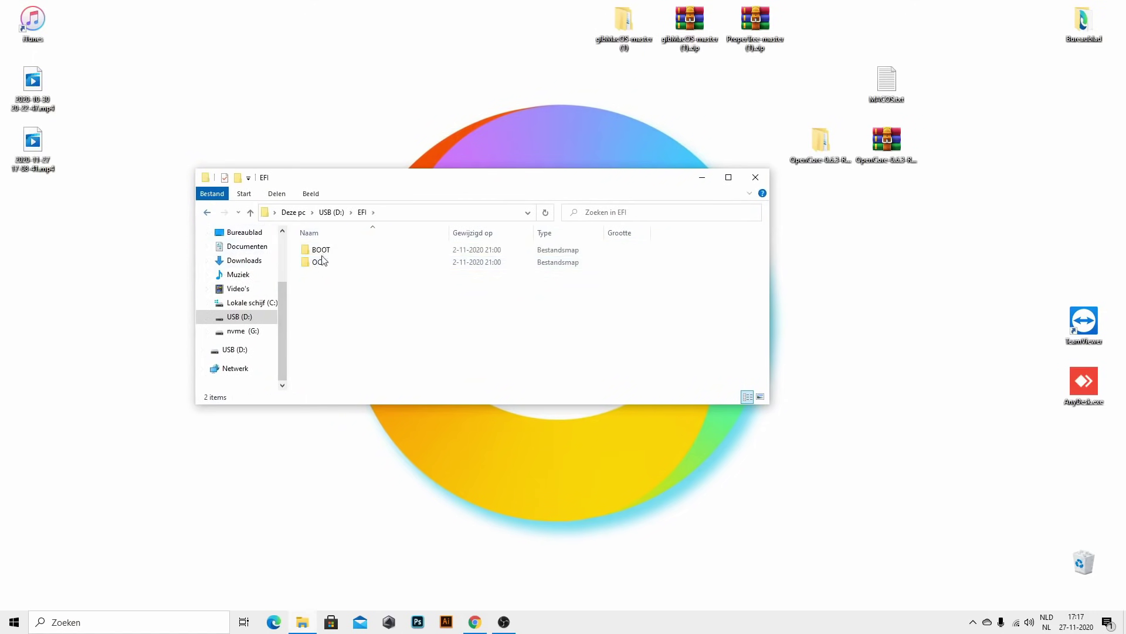
double_click(317, 263)
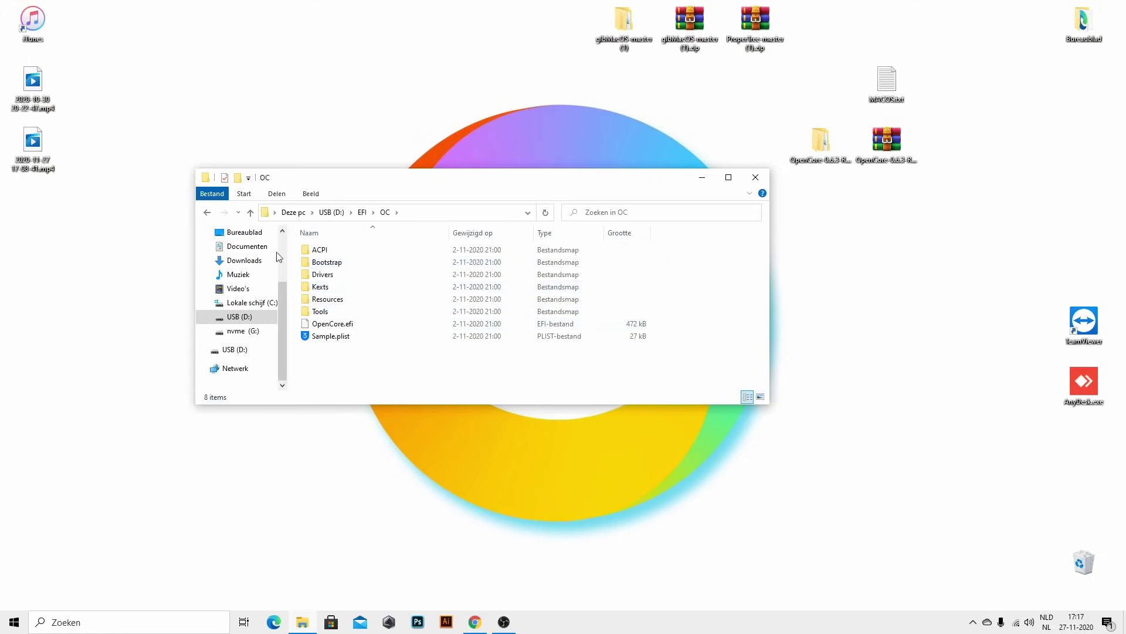
click(208, 212)
drag(370, 177, 457, 194)
mouse_move(561, 184)
mouse_down()
mouse_move(570, 205)
mouse_move(566, 111)
mouse_move(502, 161)
mouse_move(570, 202)
mouse_up()
- Rename Sample.plist in the OC folder inside EFI to config.plist
double_click(436, 287)
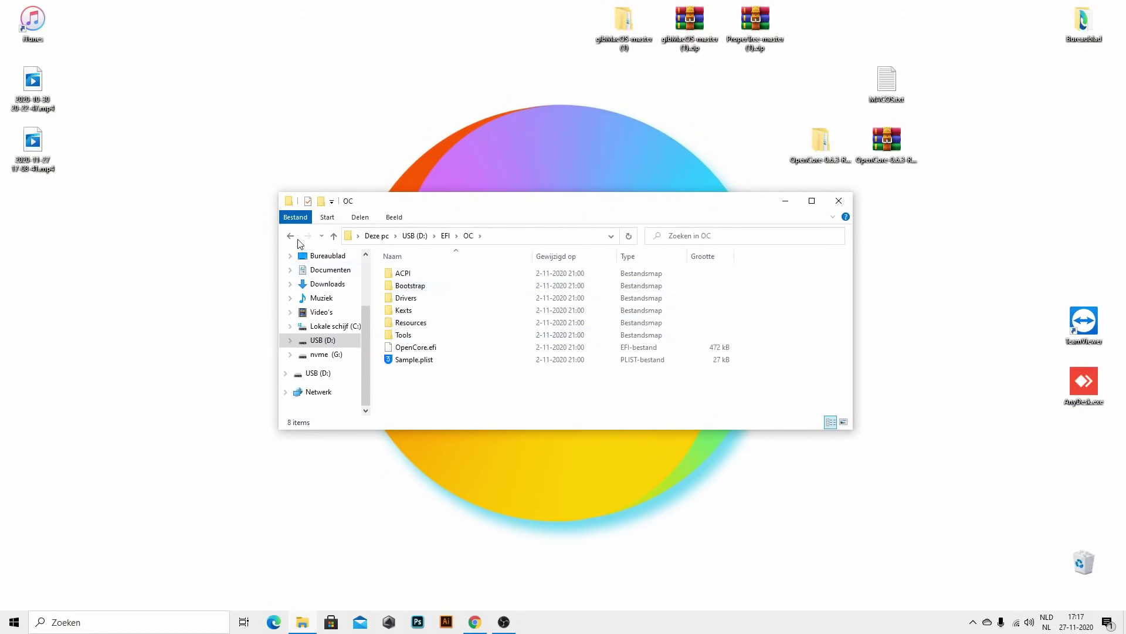
drag(476, 202, 414, 87)
drag(525, 89, 518, 88)
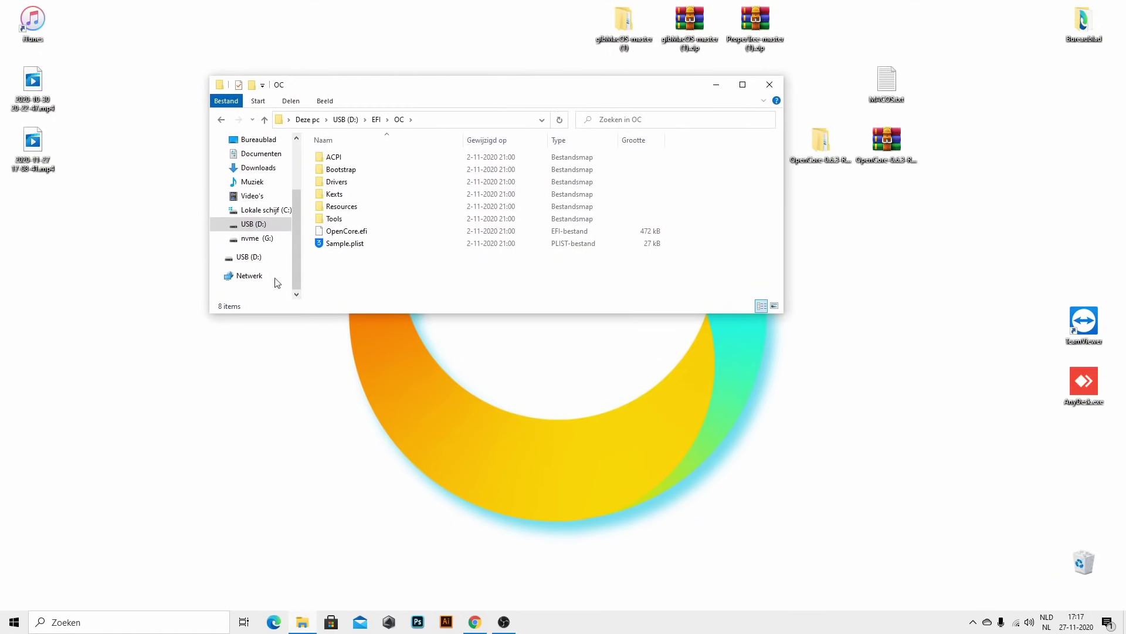
click(345, 244)
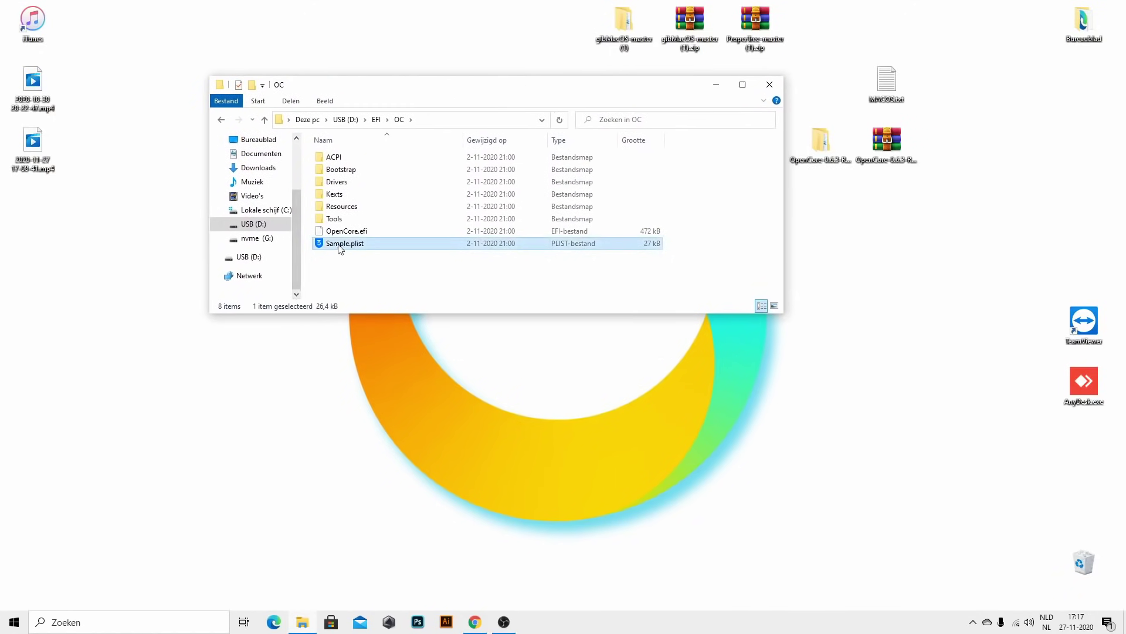
click(337, 245)
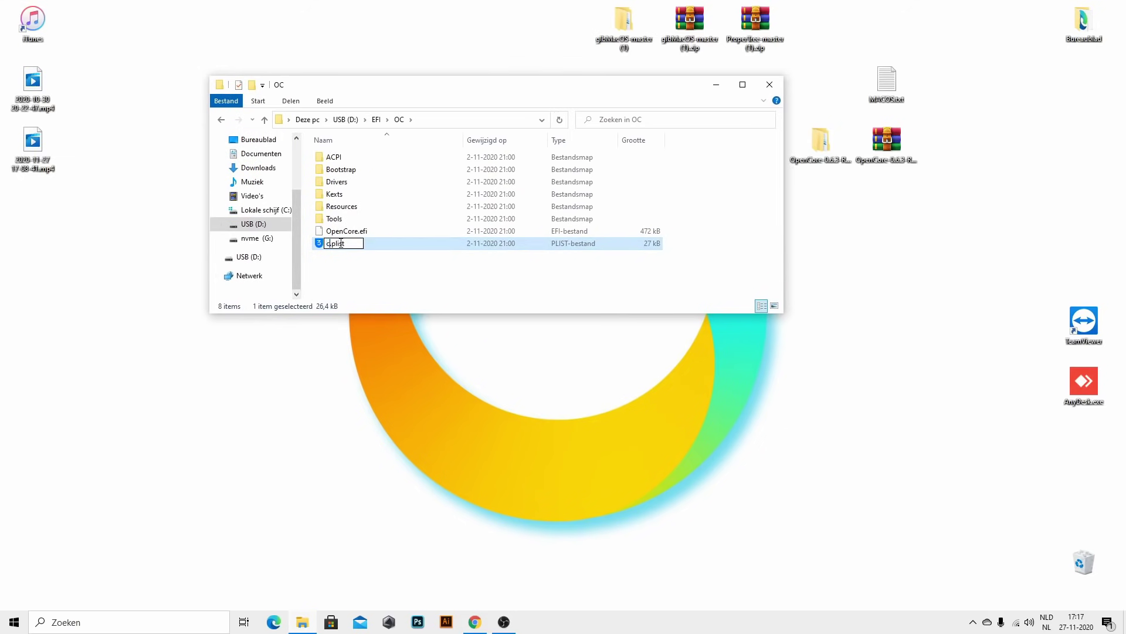
text(config)
key(Return)
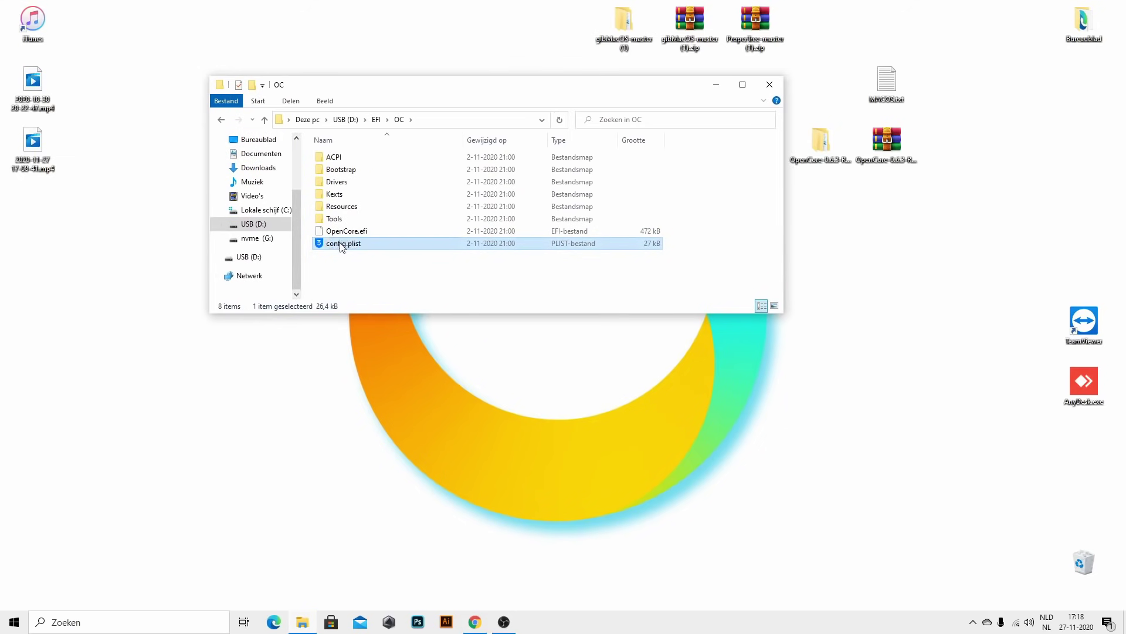
- Delete all the .efi files in the Tools folder inside EFI\OC on USB (D:)
drag(463, 93, 390, 122)
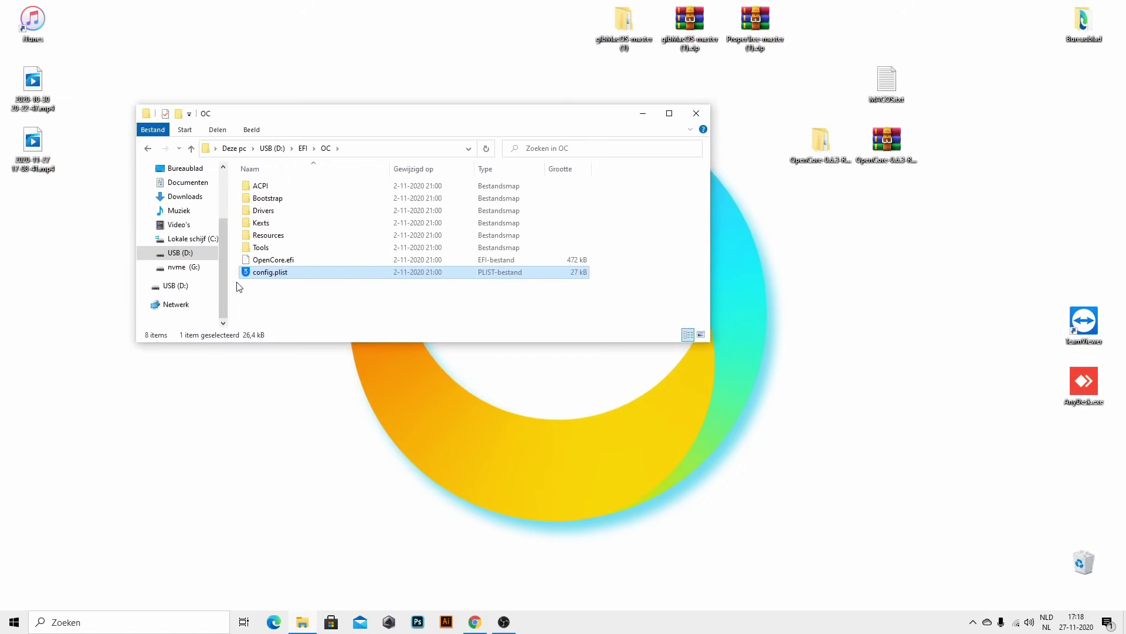
double_click(261, 246)
click(269, 322)
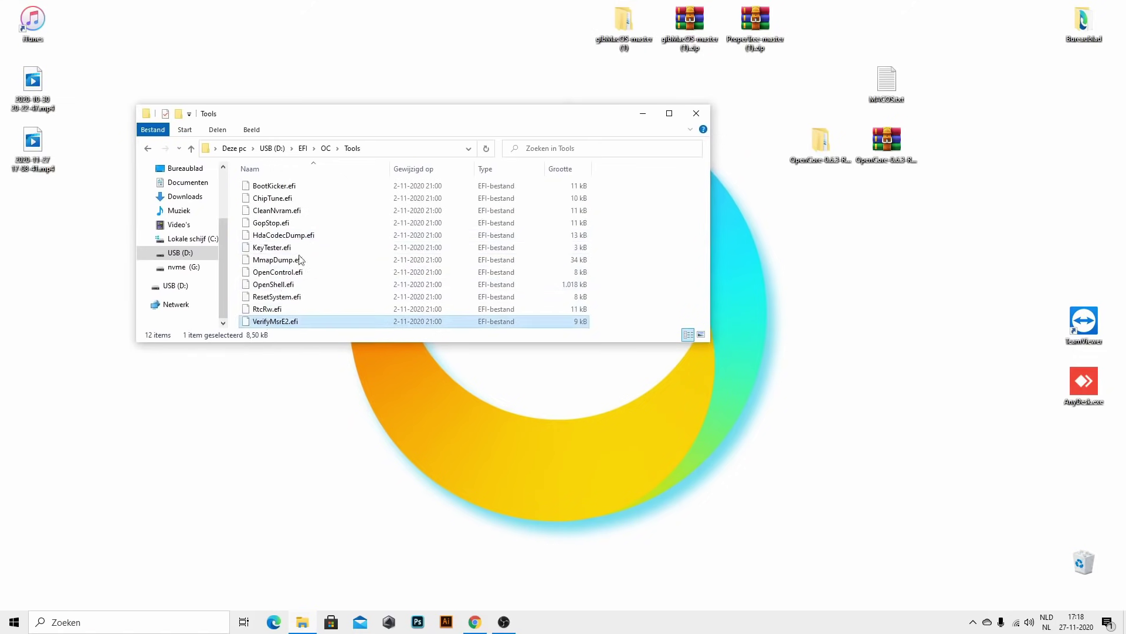
shift+click(297, 189)
right_click(298, 190)
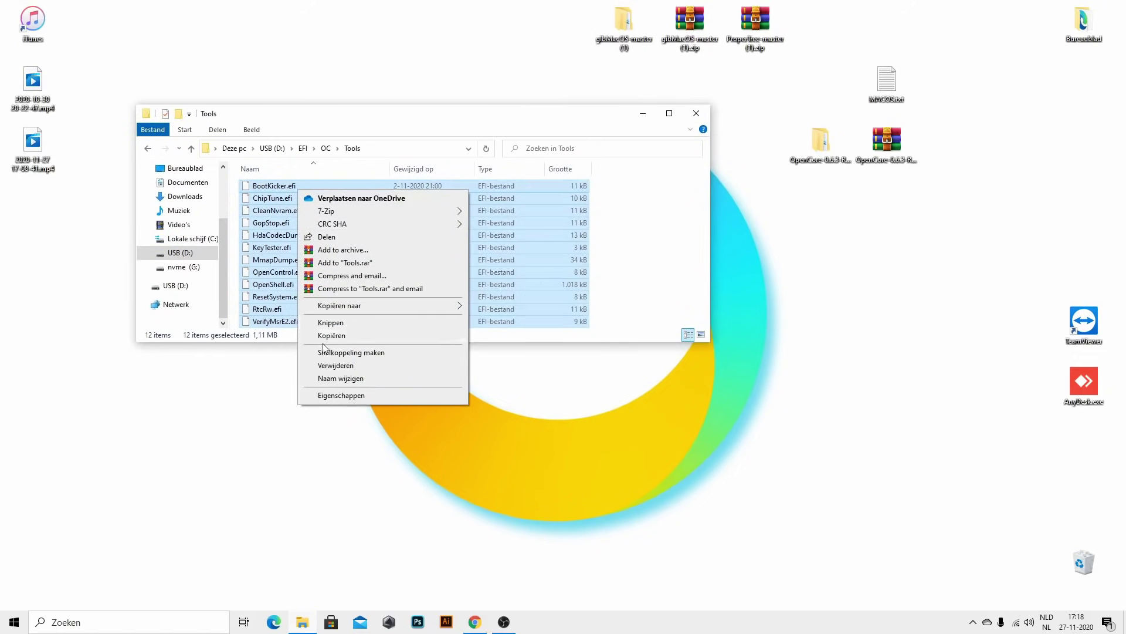
click(334, 370)
key(Return)
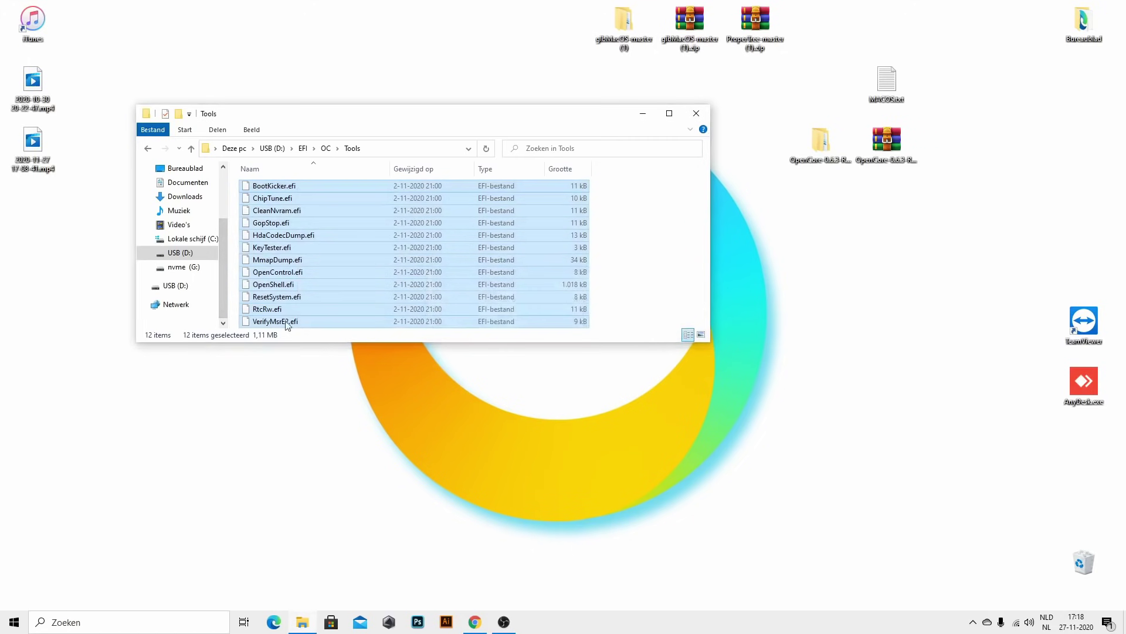
- Check the contents of the Kexts folder inside EFI\OC on USB (D:) and return to OC
key(BackSpace)
key(Up)
key(Up)
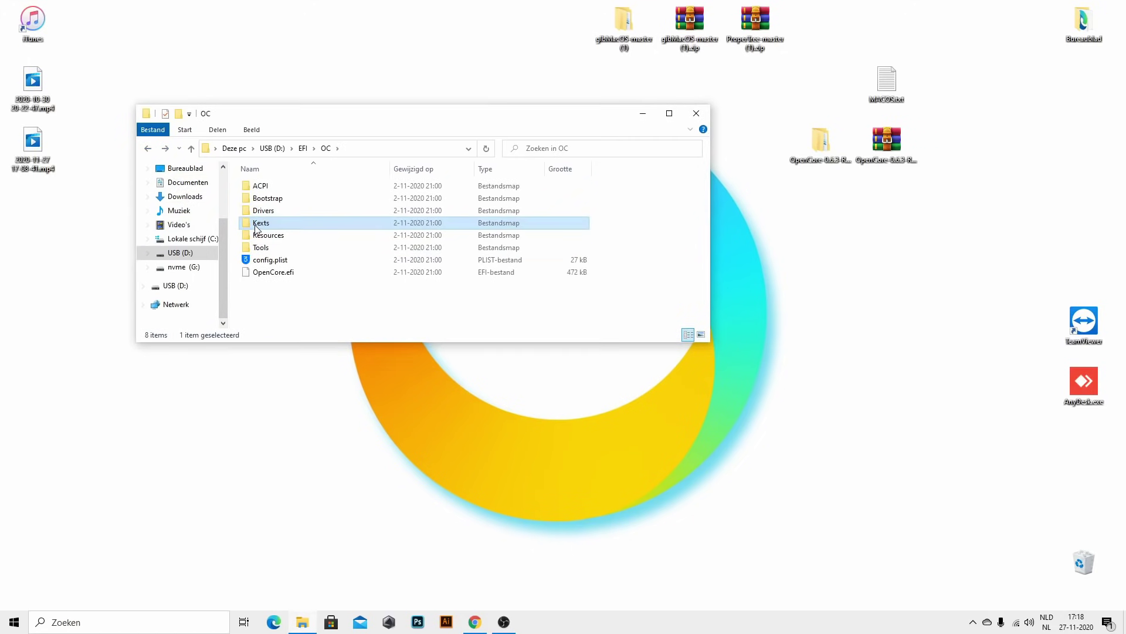
key(Return)
key(BackSpace)
- Permanently delete every .efi file except OpenRuntime.efi from the Drivers folder inside EFI\OC
key(Up)
key(Return)
shift+click(249, 312)
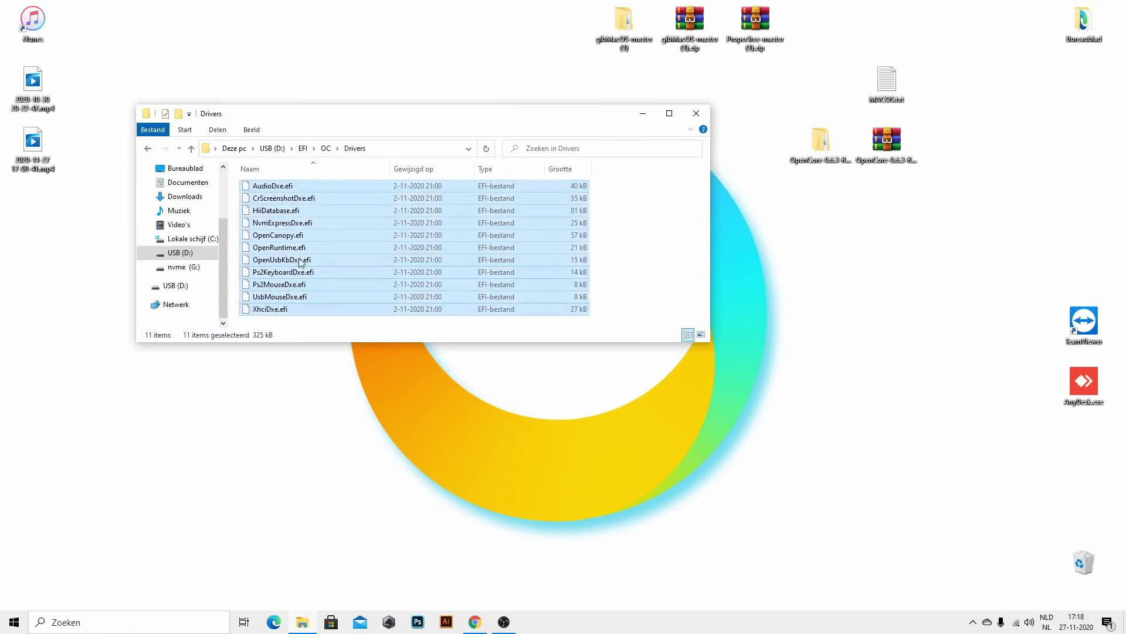
ctrl+click(295, 248)
right_click(292, 217)
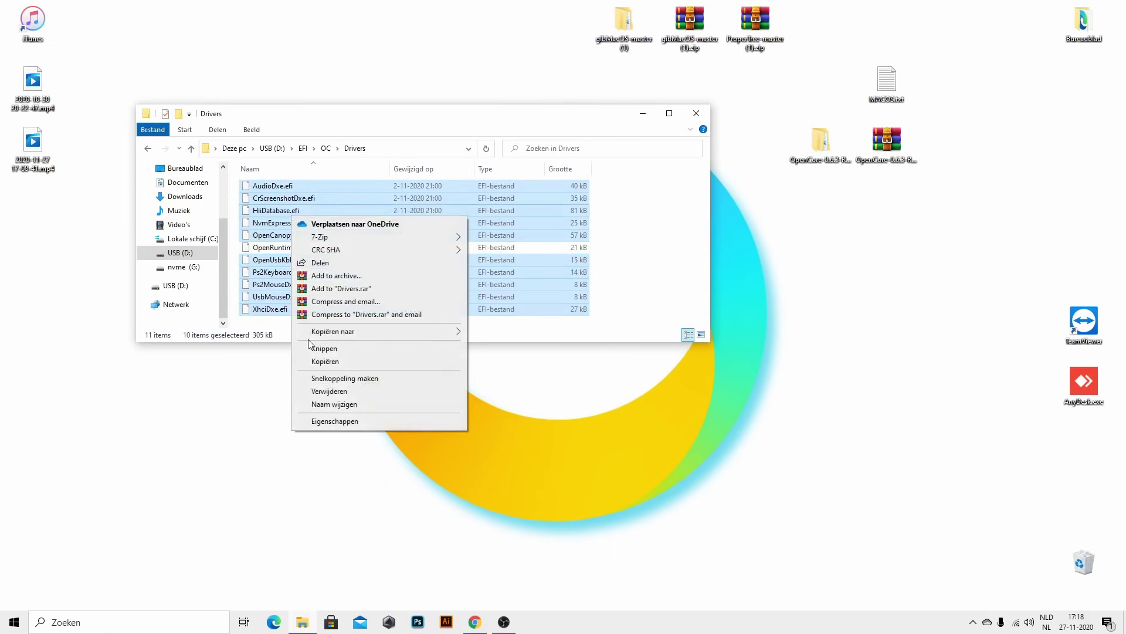
click(326, 392)
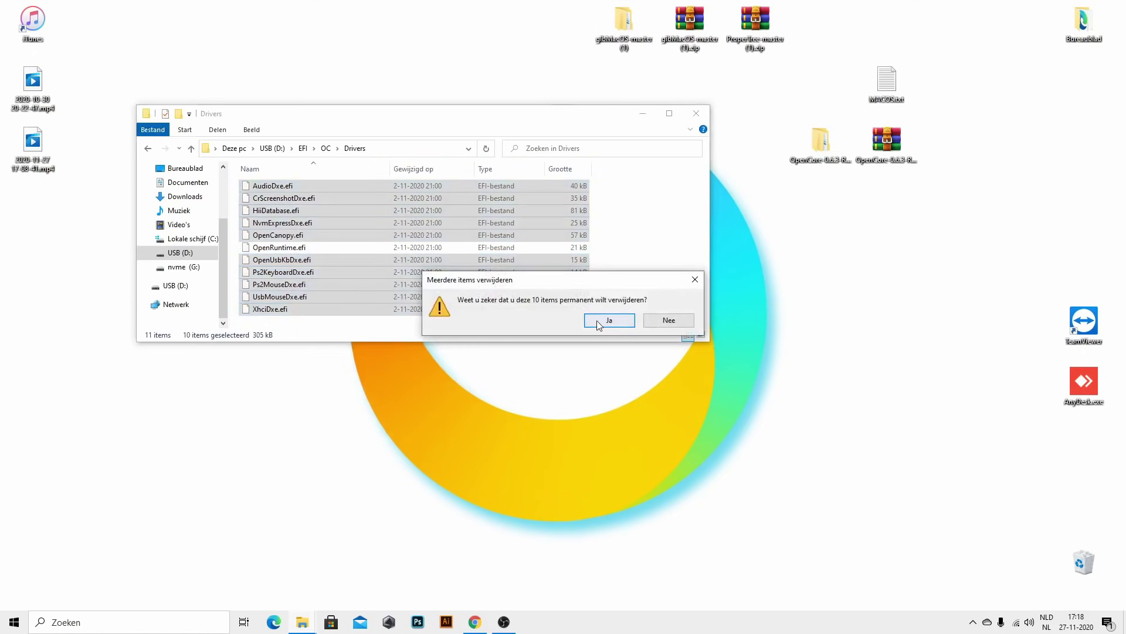
click(599, 323)
- Check the ACPI folder inside EFI\OC, return to OC and dock the window to the left half of the desktop
click(150, 150)
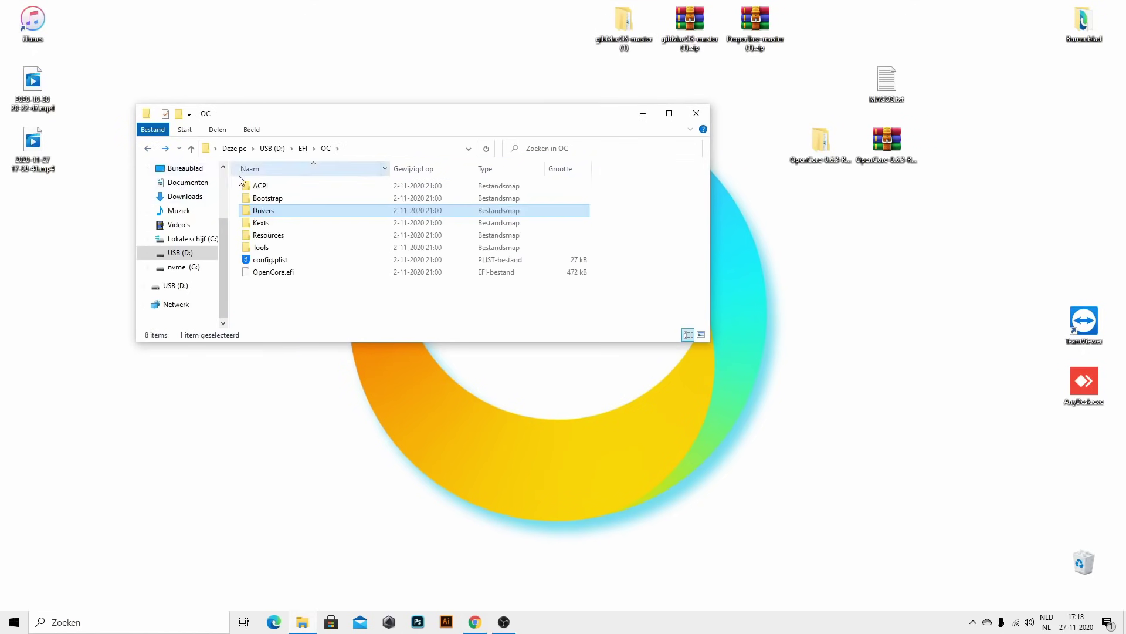
double_click(260, 185)
click(147, 148)
drag(311, 123, 1, 286)
click(592, 185)
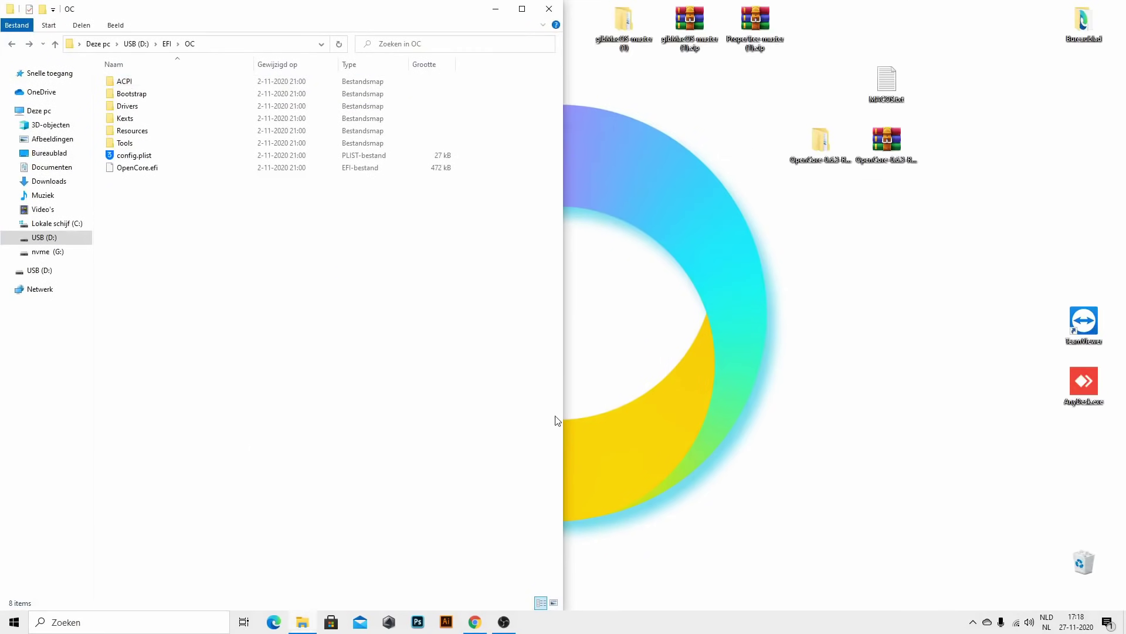
click(821, 154)
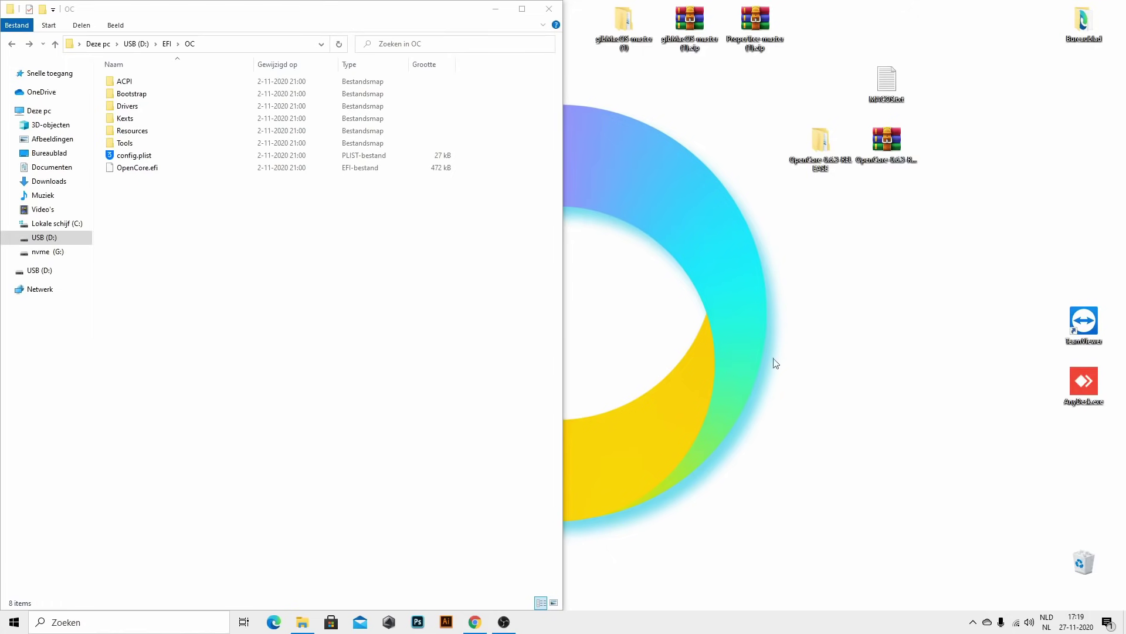
drag(831, 145, 835, 160)
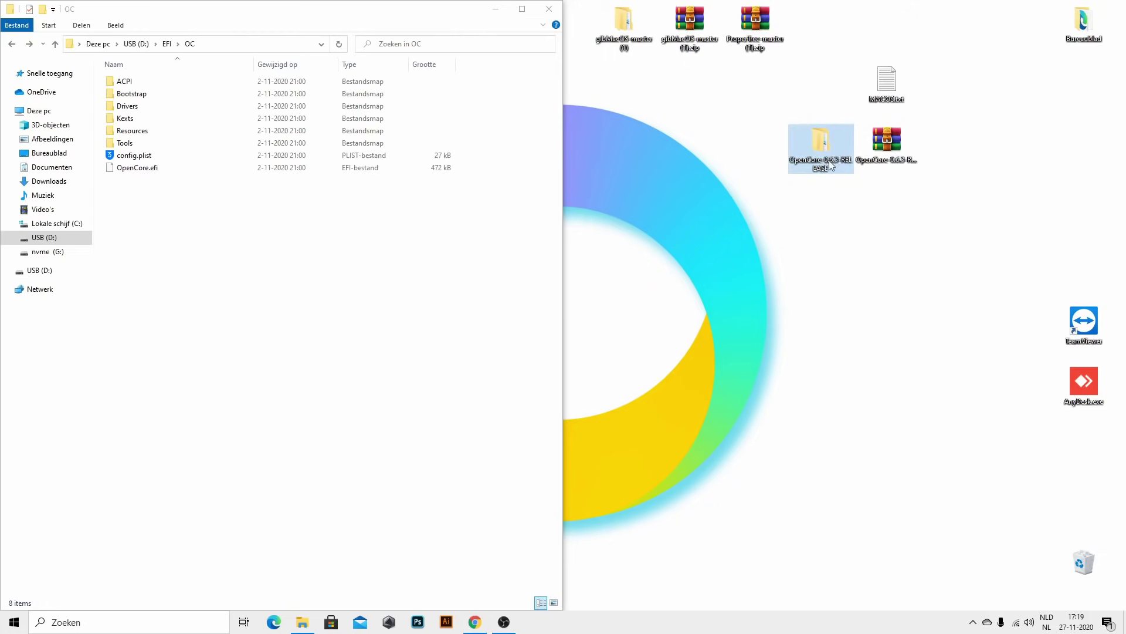
click(785, 170)
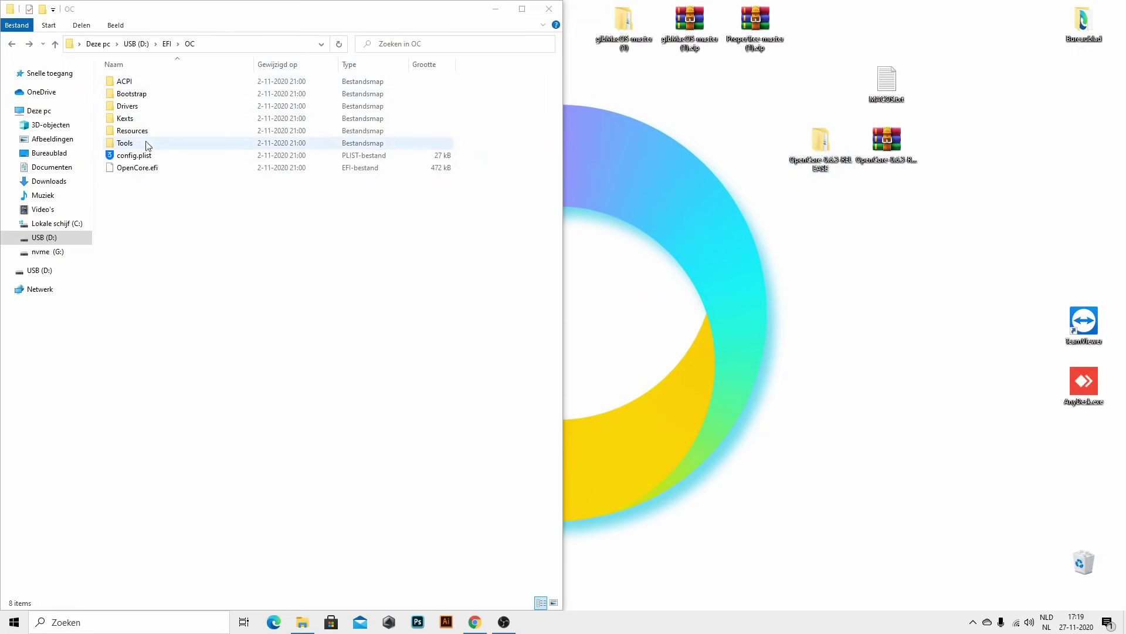
- Switch to Chrome, open Dortania's OpenCore Install Guide in a new tab and go to its Getting Started page
click(474, 622)
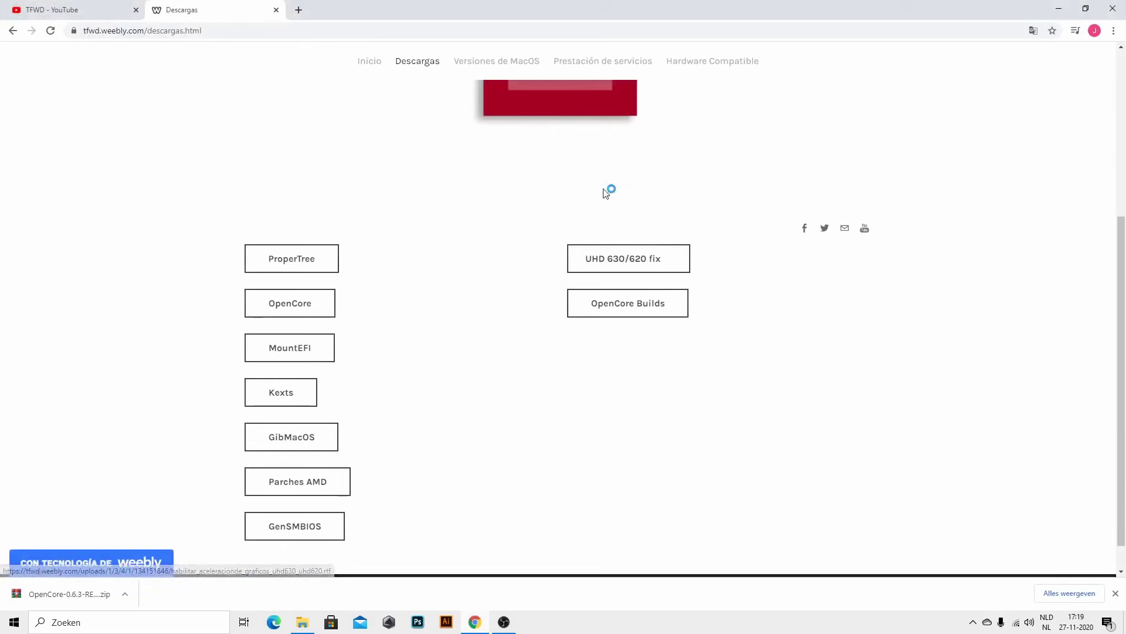
click(298, 10)
click(293, 28)
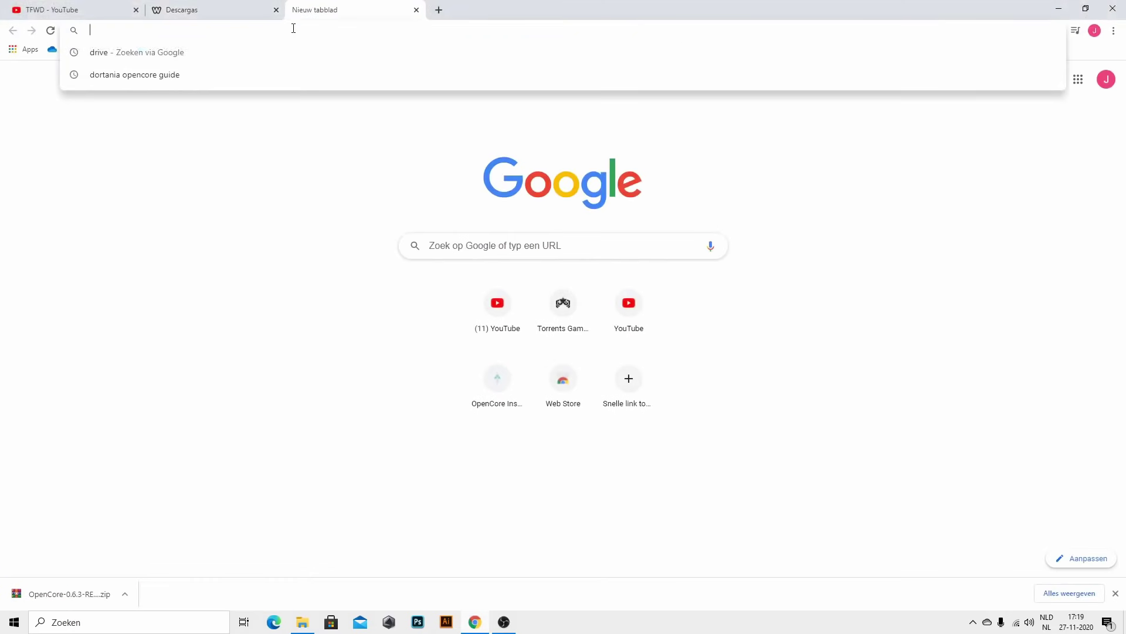
click(198, 74)
click(177, 166)
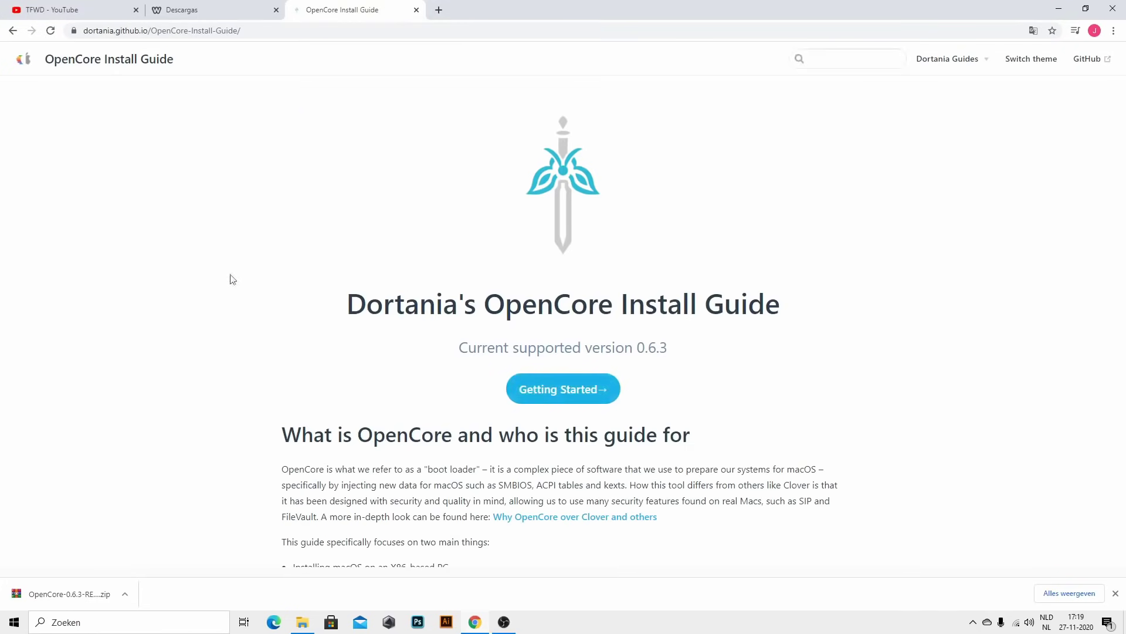
scroll(568, 395, down, 2)
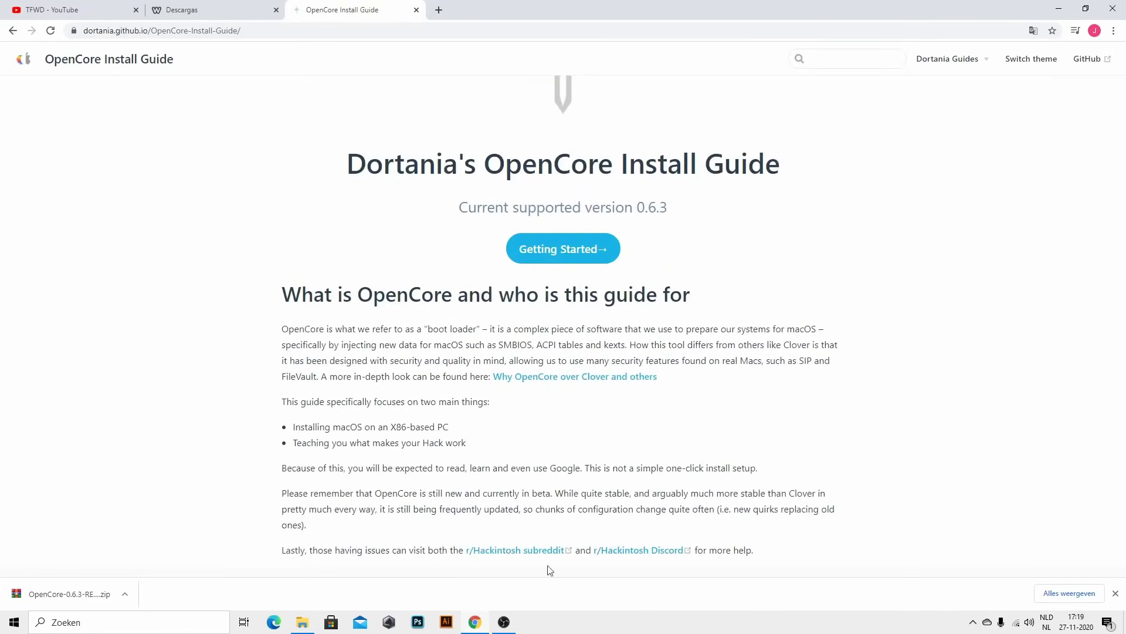
click(598, 254)
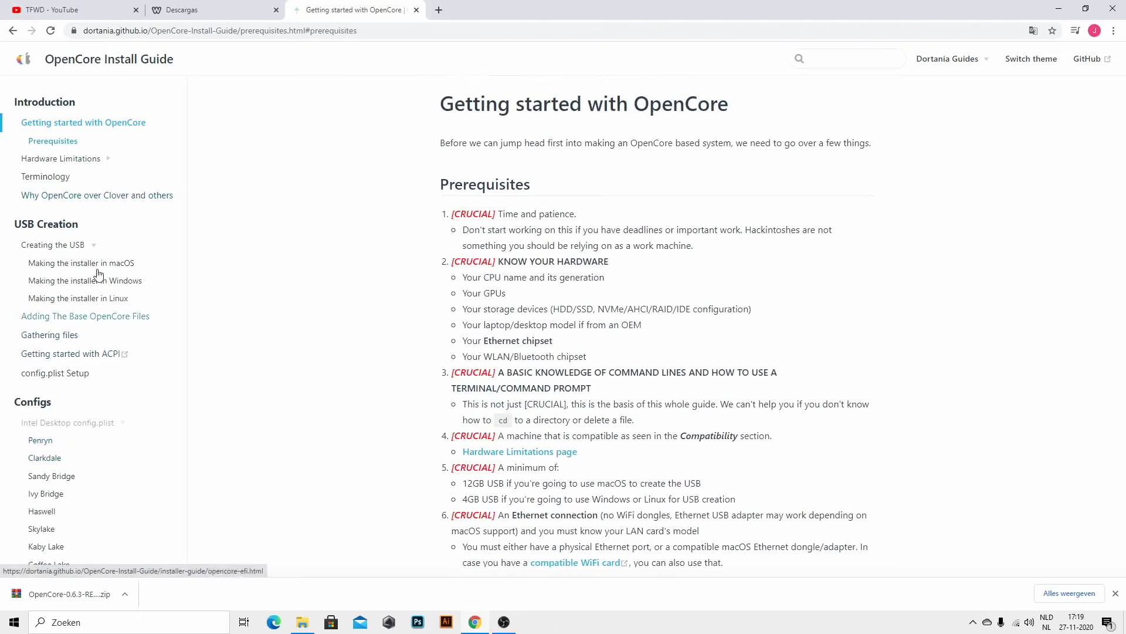
scroll(77, 458, down, 2)
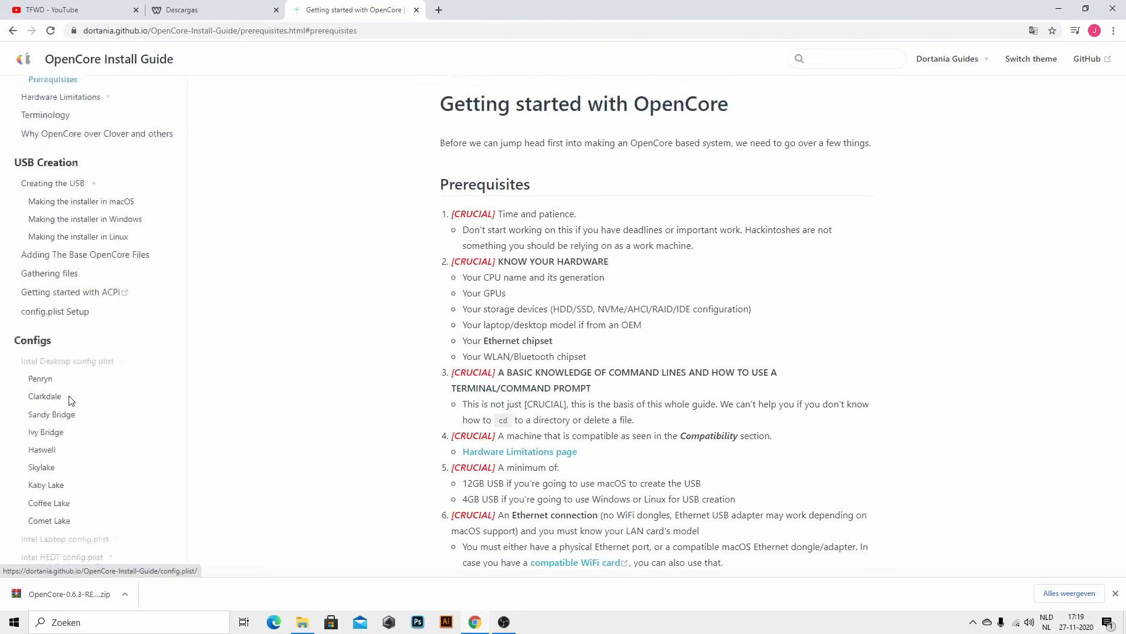
click(1116, 593)
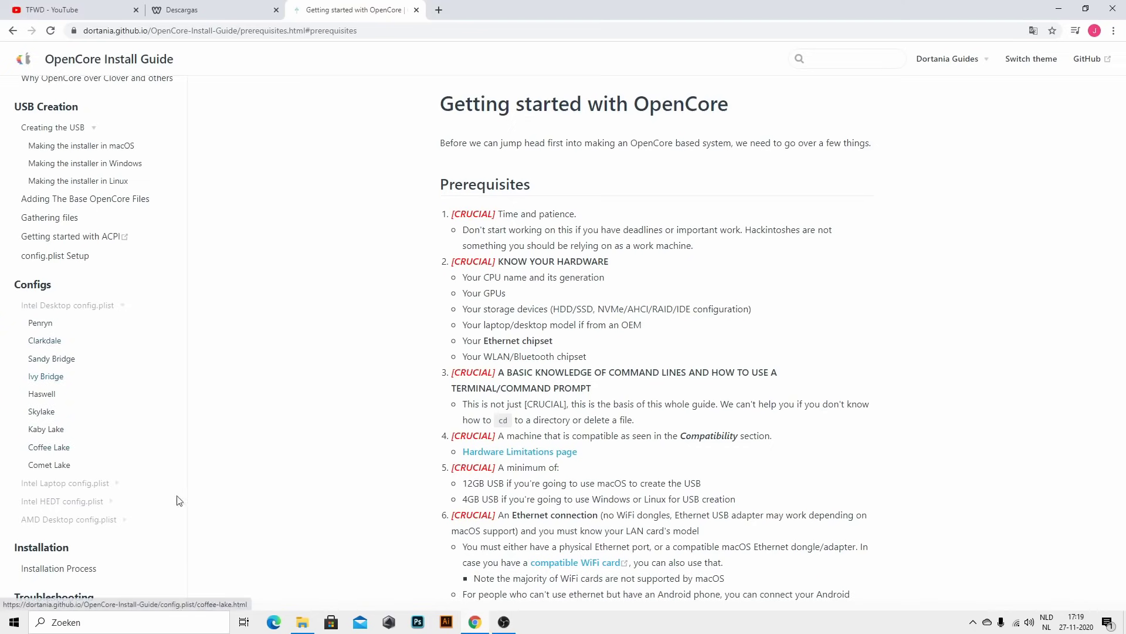
click(476, 625)
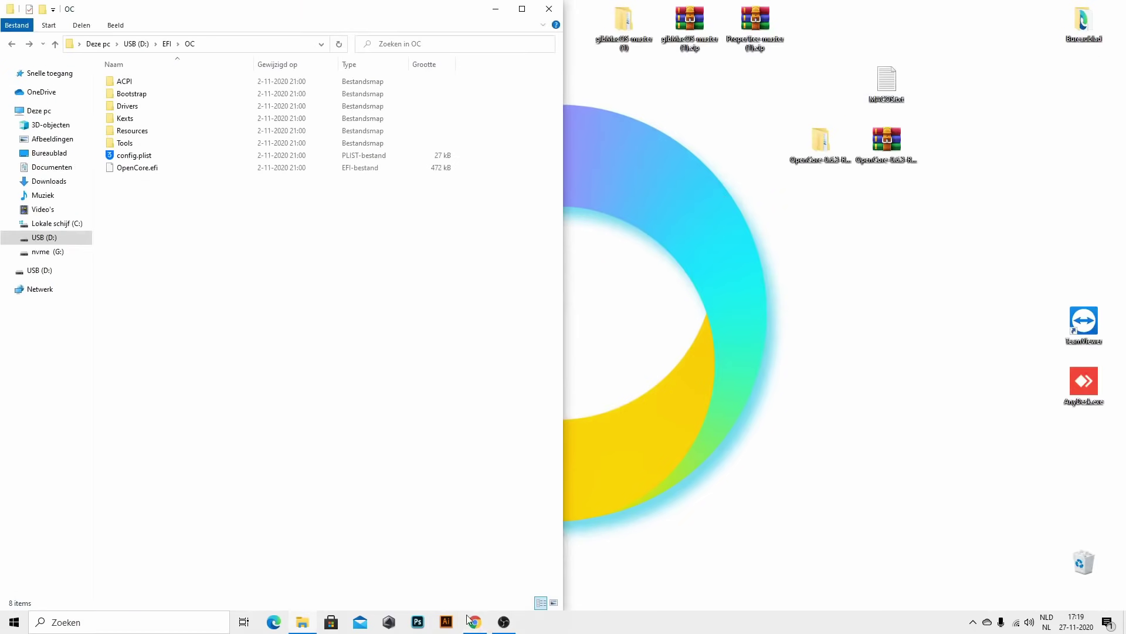
click(474, 622)
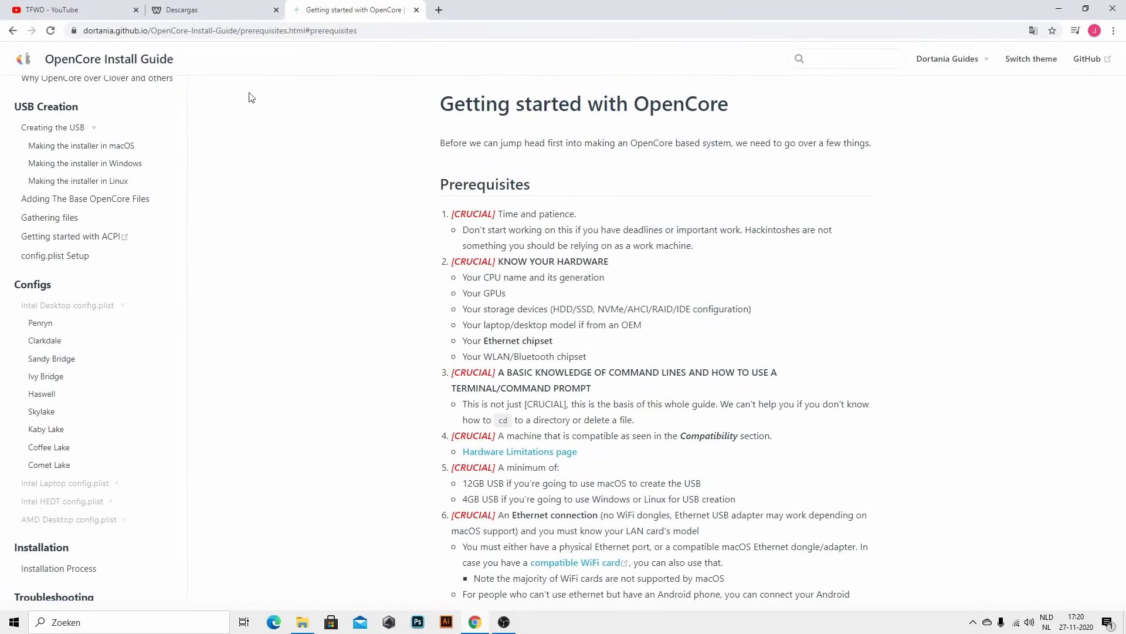
drag(628, 6, 583, 154)
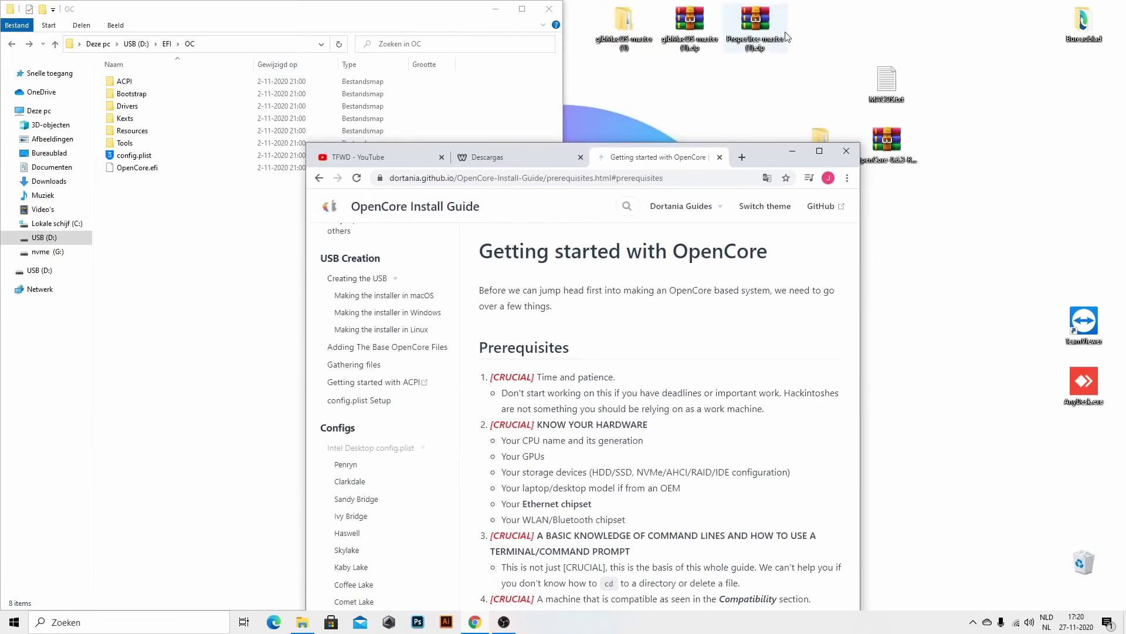
click(818, 155)
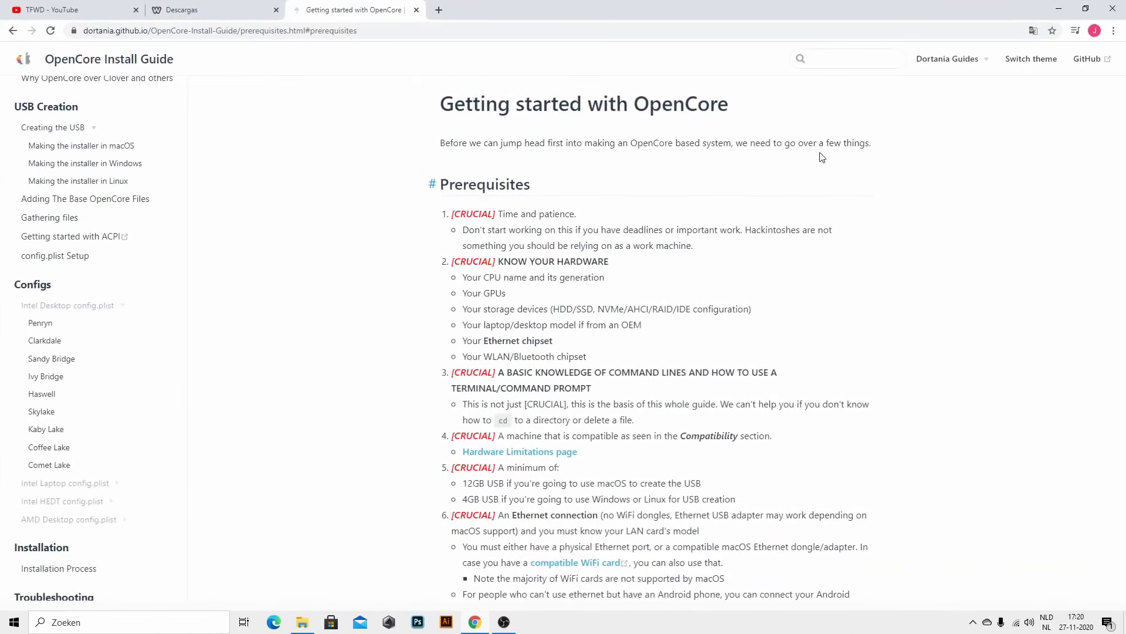
click(189, 10)
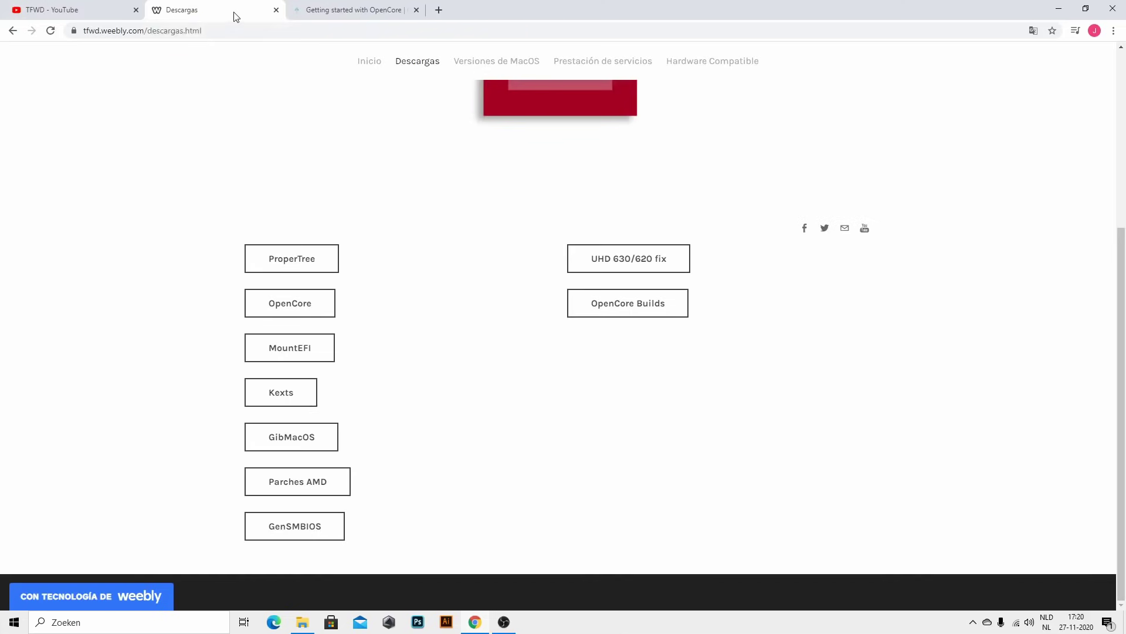
click(1059, 8)
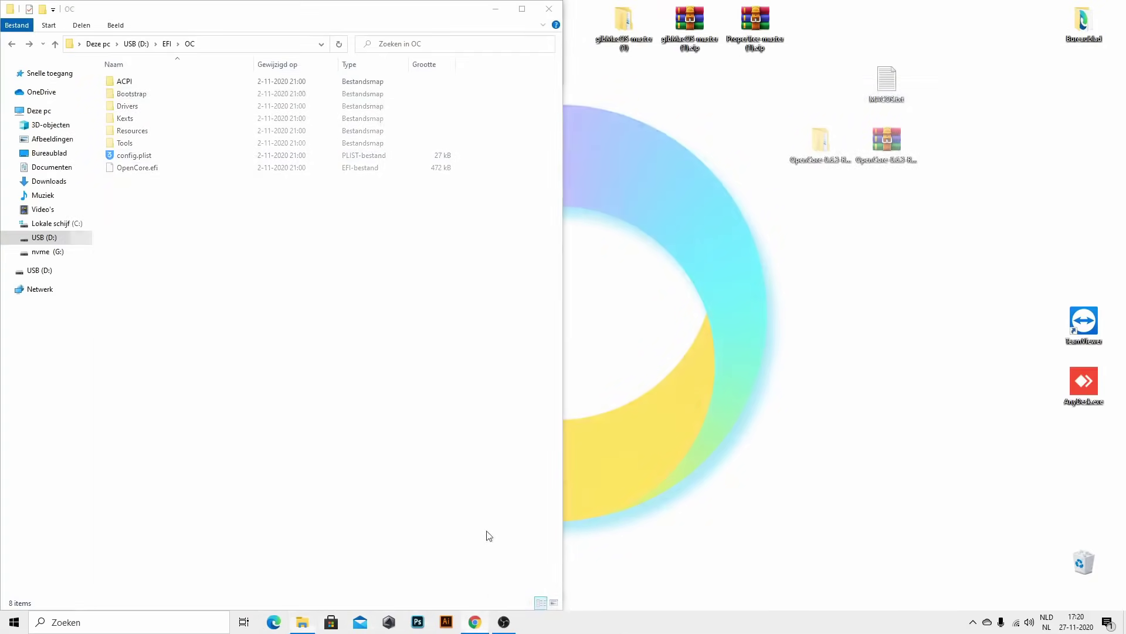
click(476, 622)
- Look through the OpenCore Install Guide's contents and open its Gathering files page
click(387, 10)
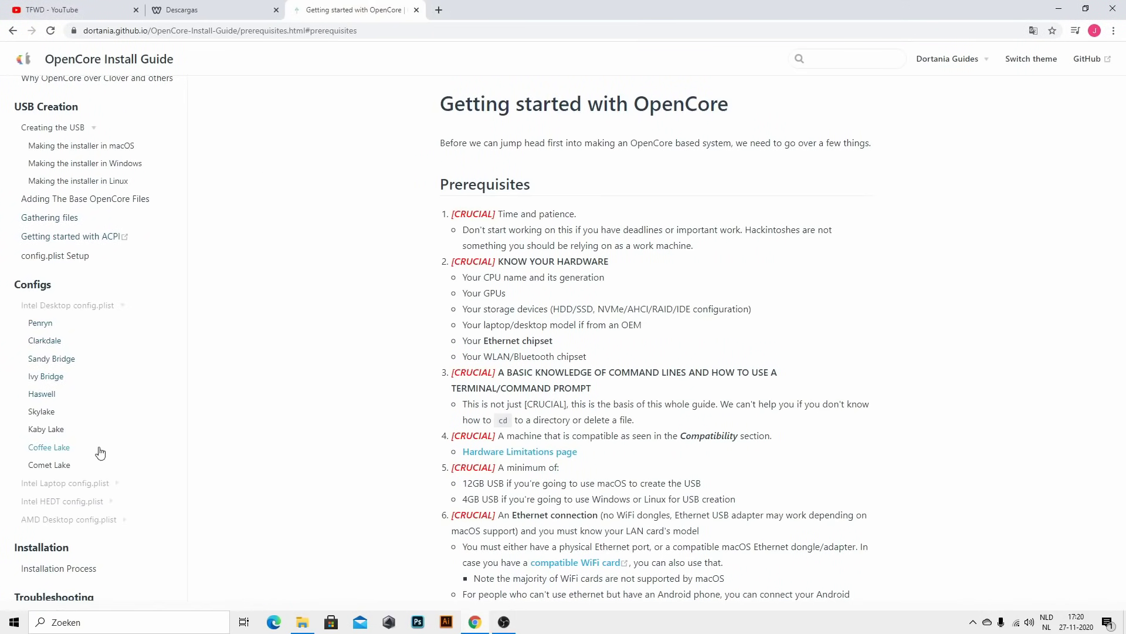
scroll(97, 423, down, 3)
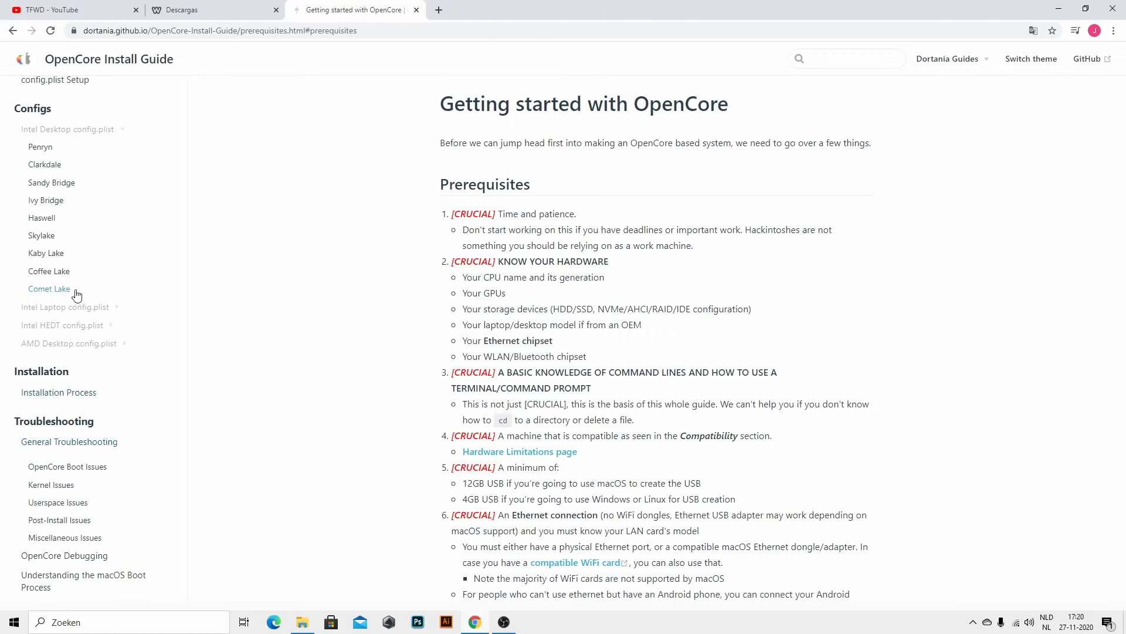
scroll(42, 233, up, 2)
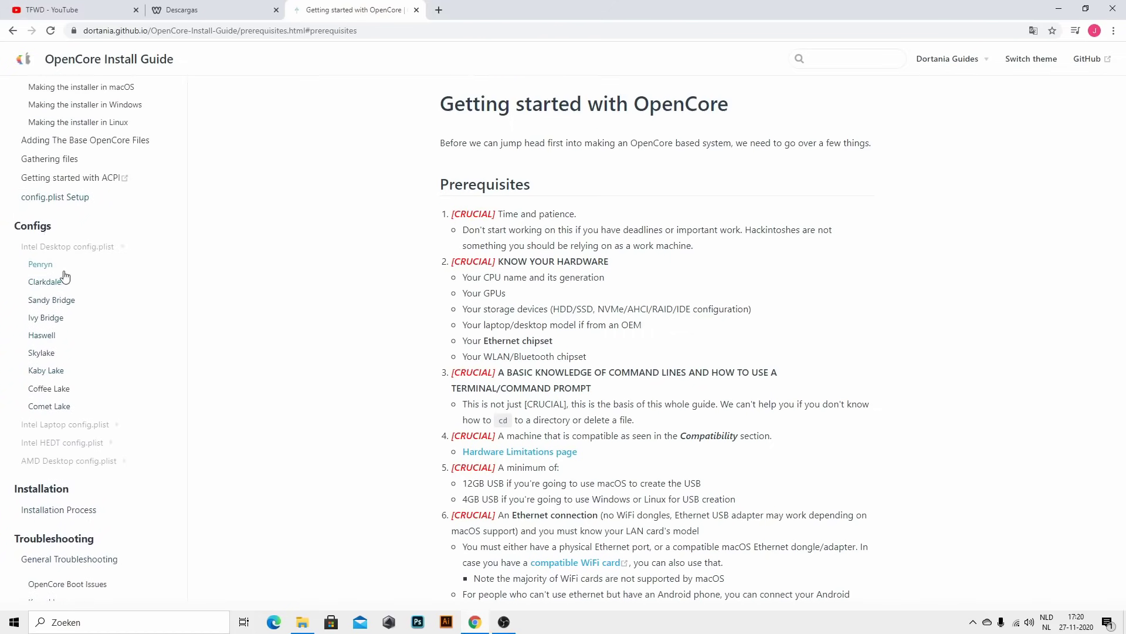
scroll(65, 287, up, 2)
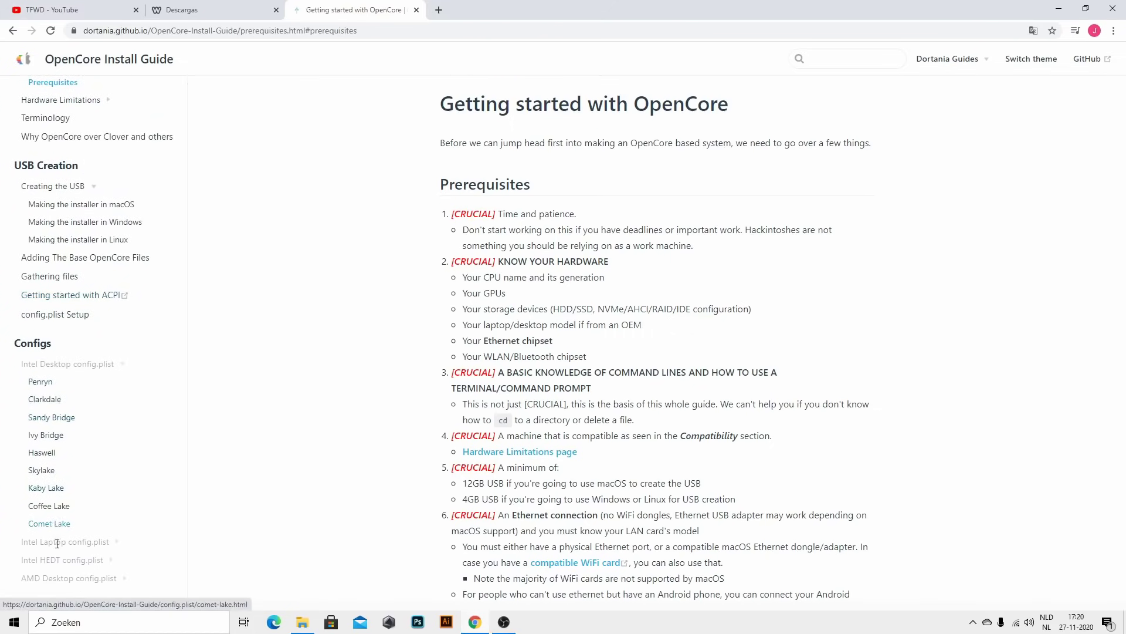
scroll(59, 525, down, 2)
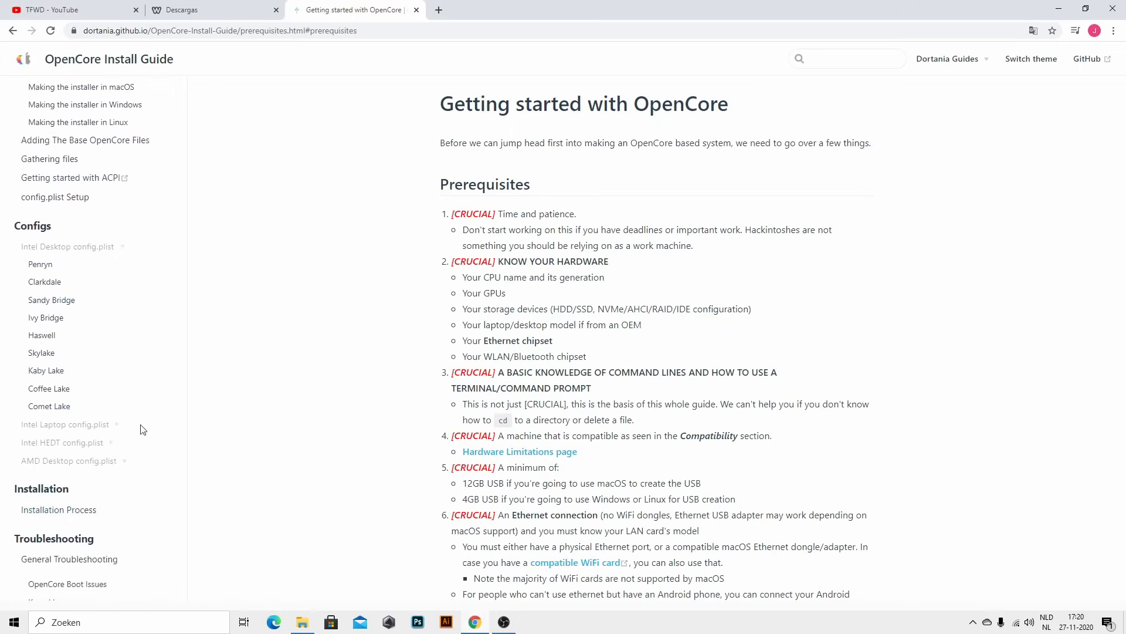
scroll(141, 428, up, 2)
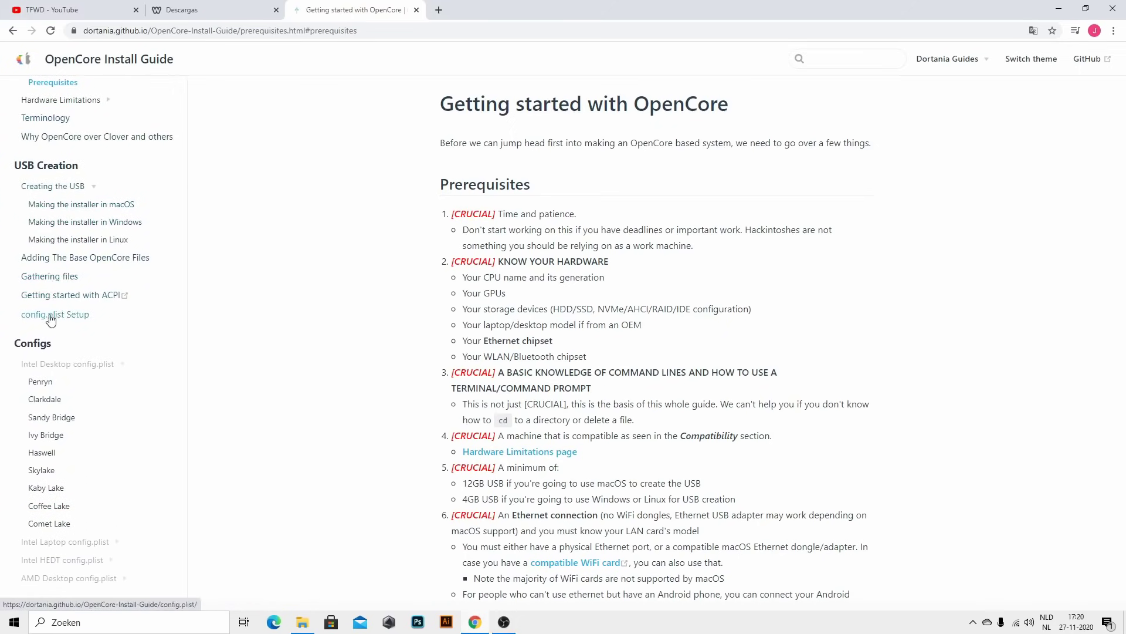
click(59, 277)
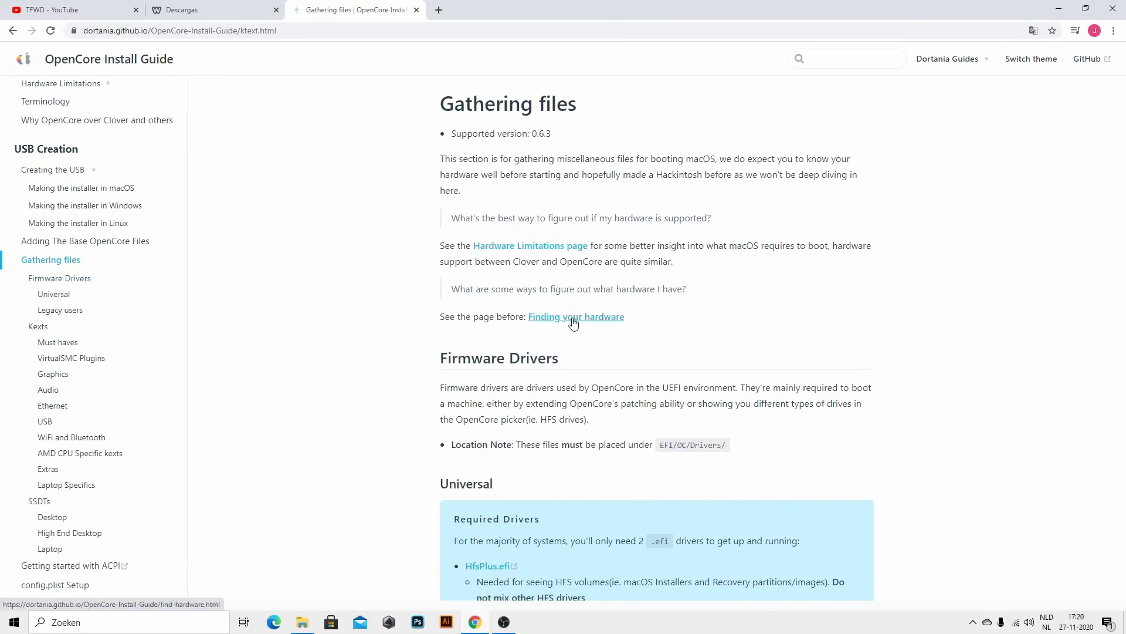
- Download HfsPlus.efi from GitHub through the required universal drivers listed under Firmware Drivers
scroll(587, 376, down, 4)
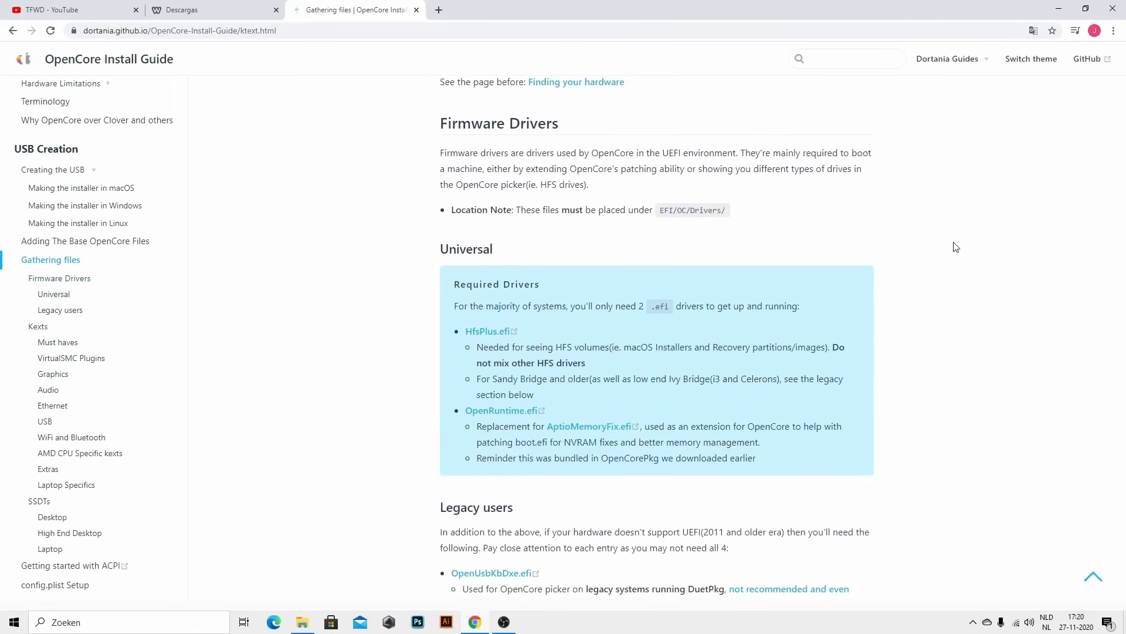
key(ctrl+minus)
key(ctrl+minus)
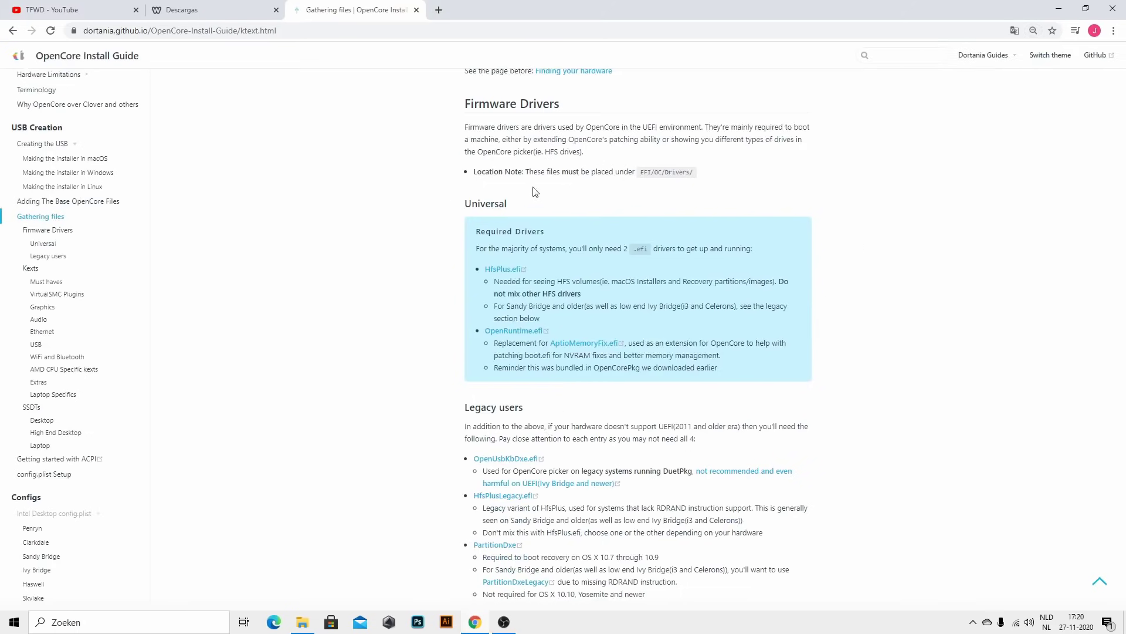
scroll(566, 232, up, 3)
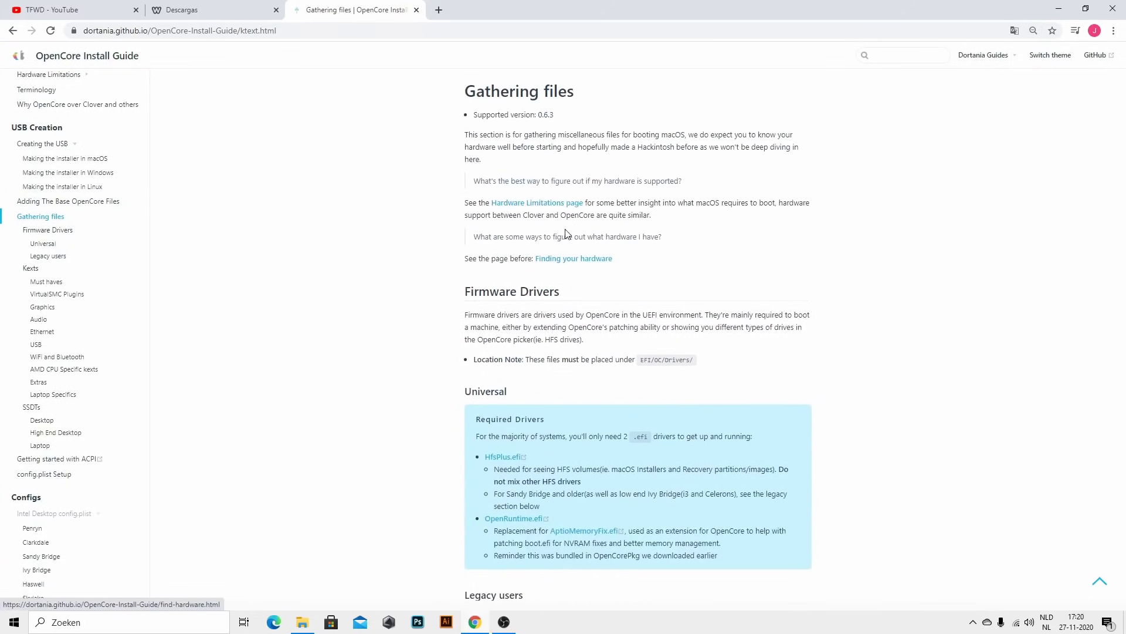
scroll(449, 427, down, 3)
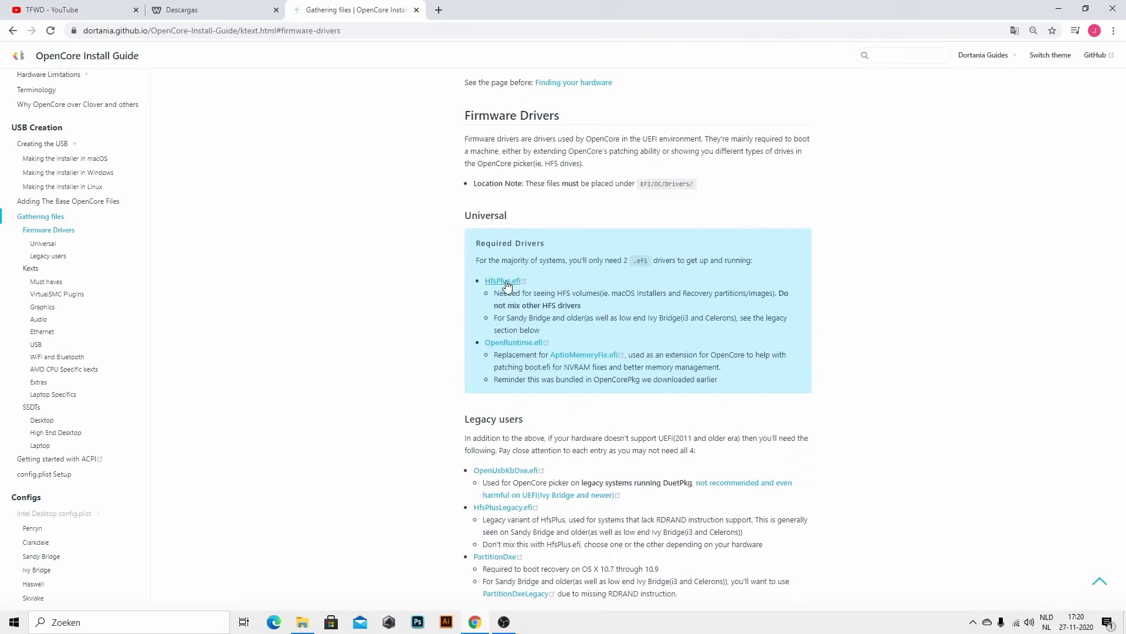
click(504, 281)
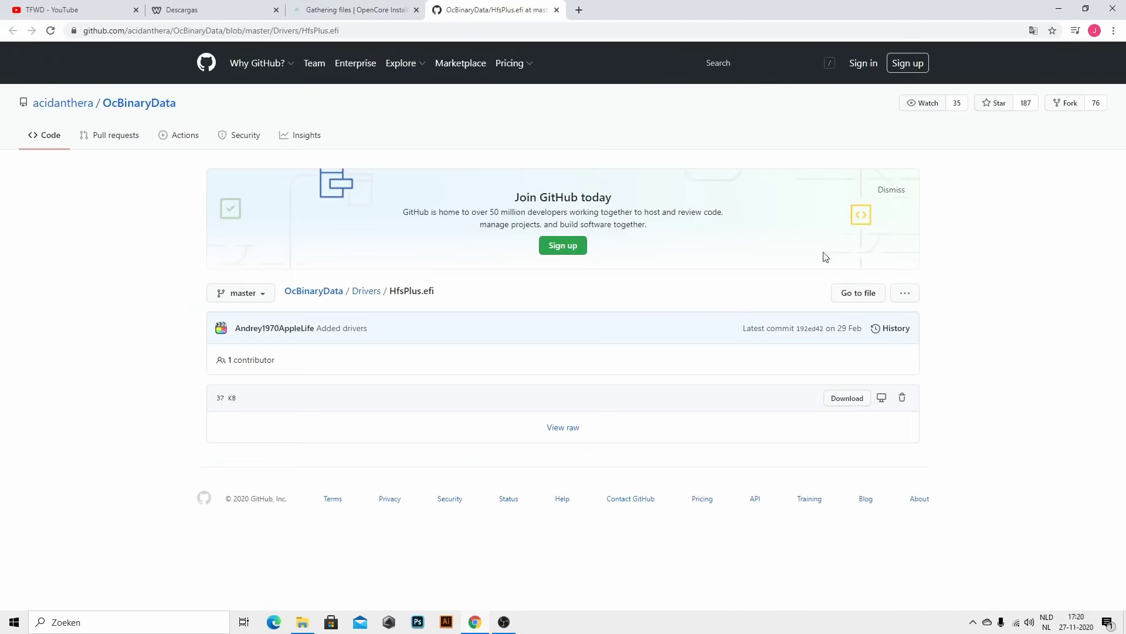
click(847, 398)
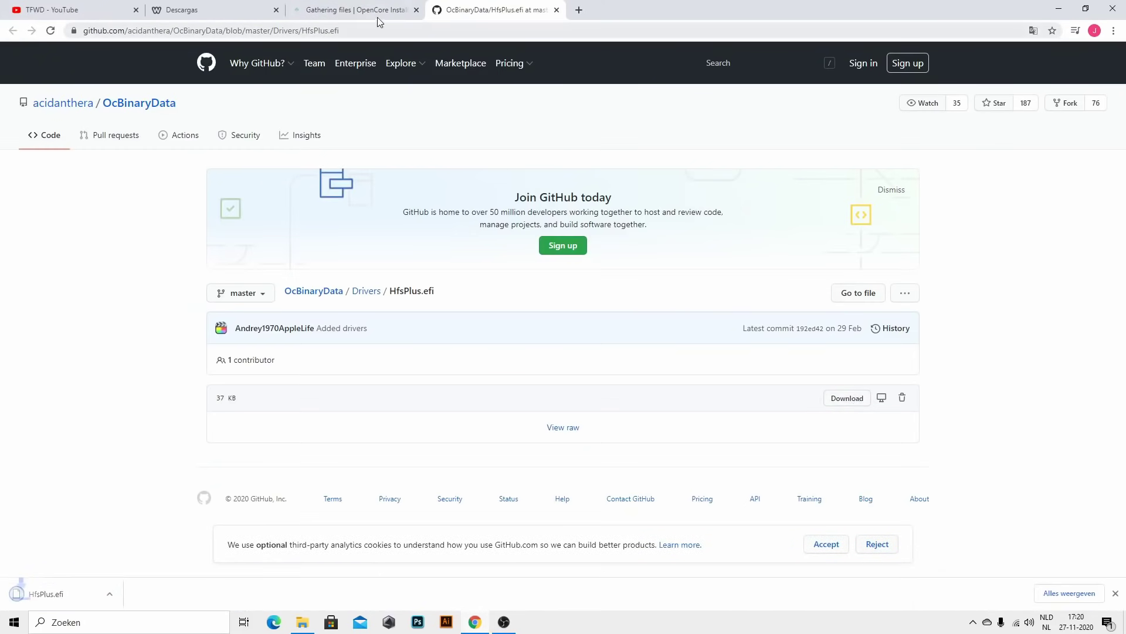
- Return to the install guide and download VirtualSMC-1.1.8-RELEASE.zip from GitHub through the Required Kexts section
click(378, 16)
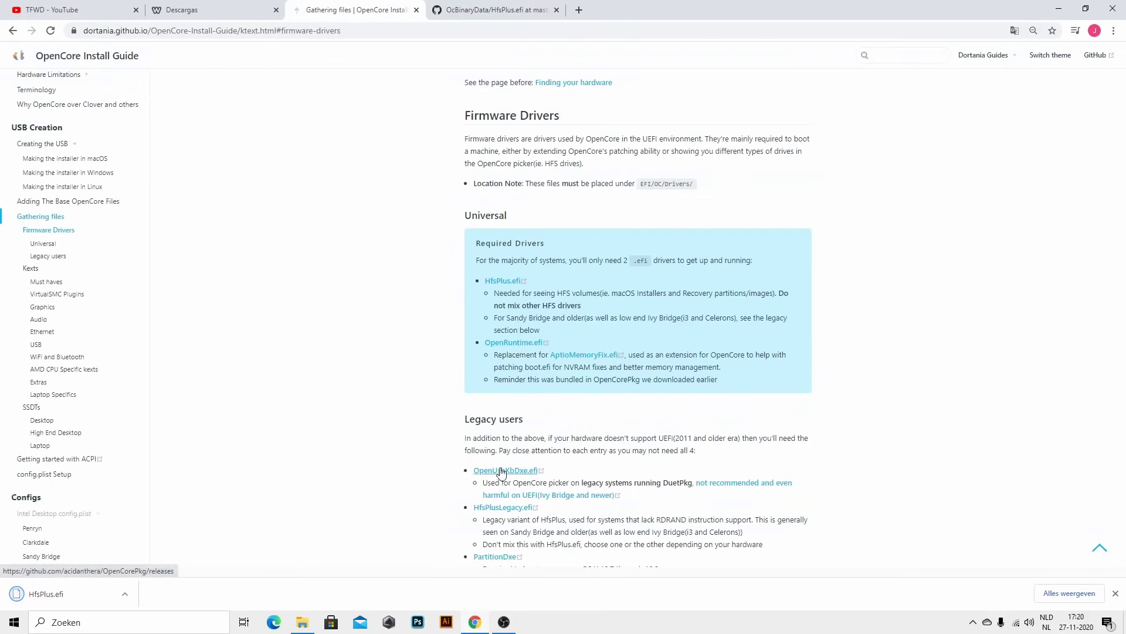
scroll(500, 474, down, 4)
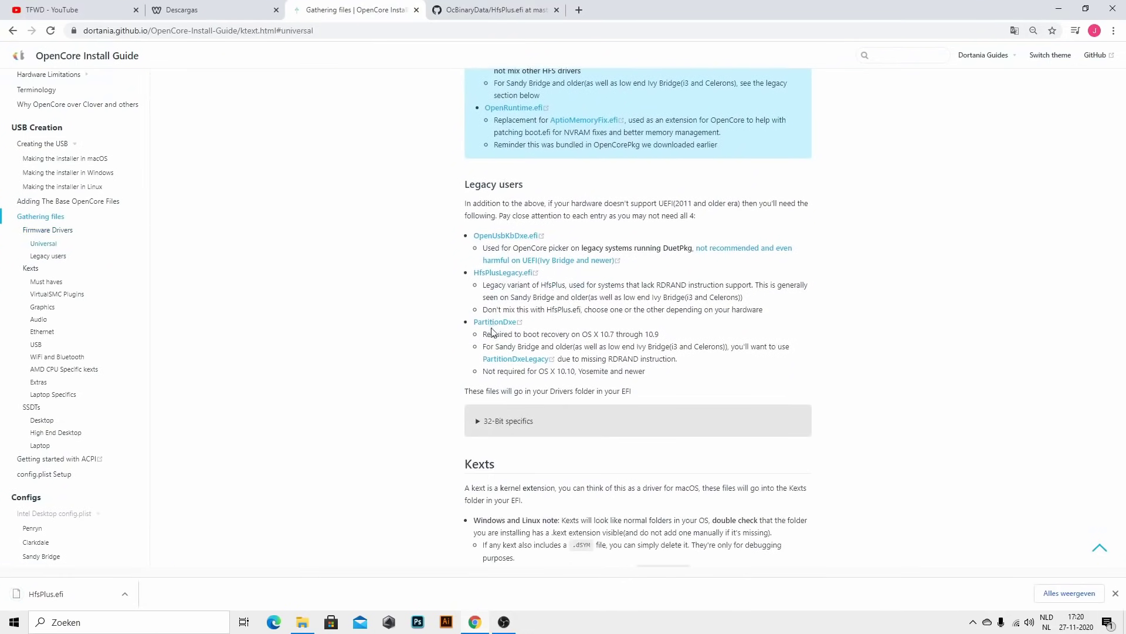
scroll(508, 238, down, 3)
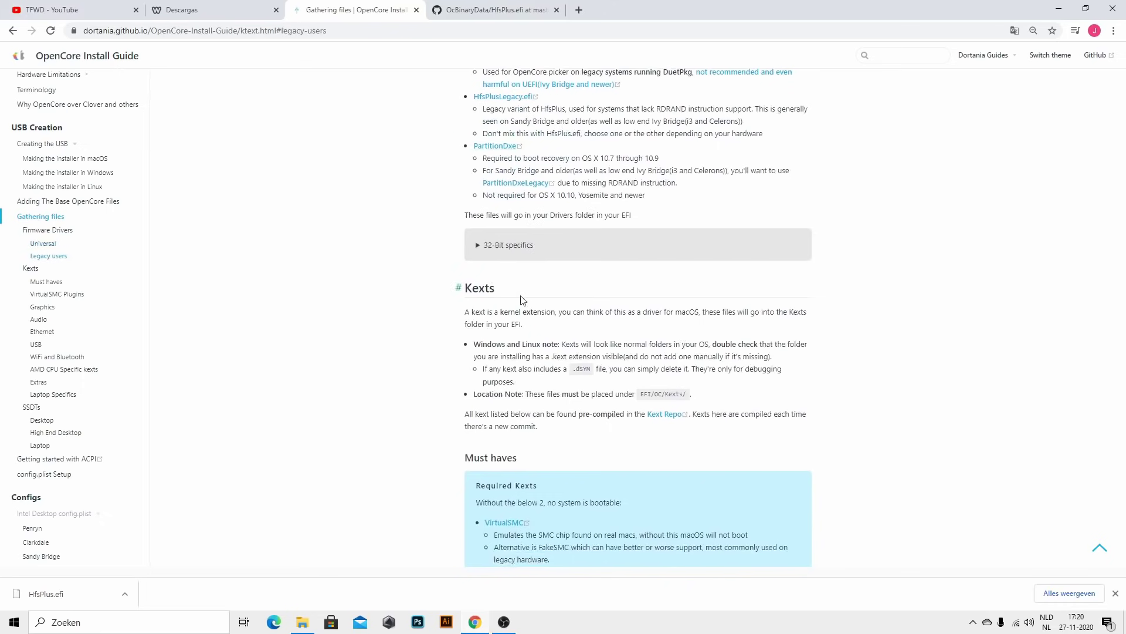
scroll(533, 299, up, 2)
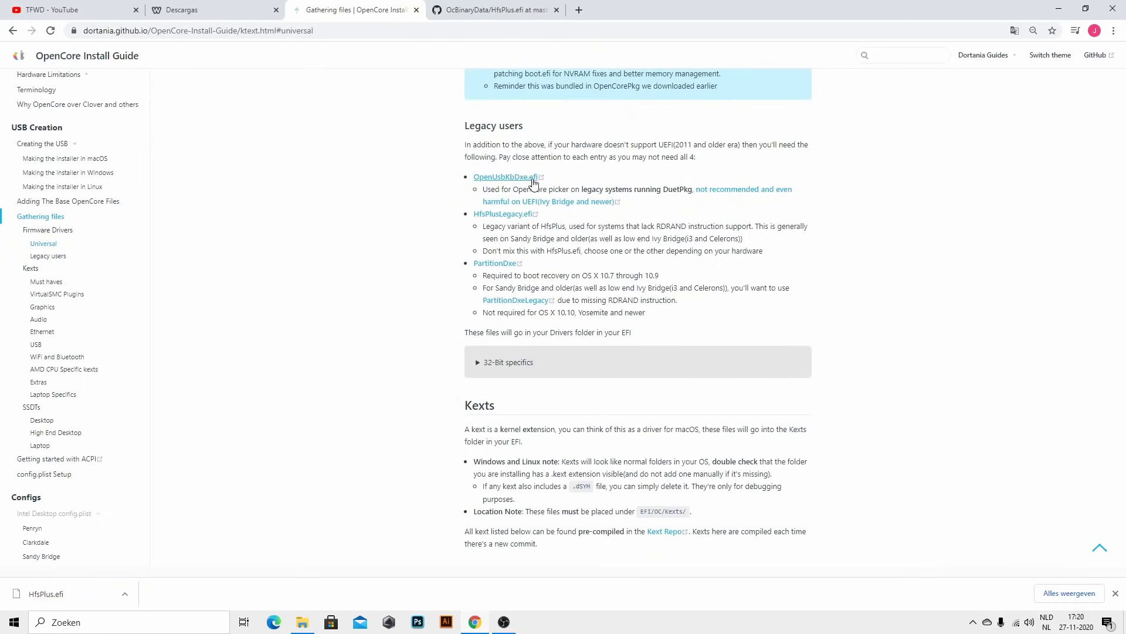
scroll(562, 415, down, 6)
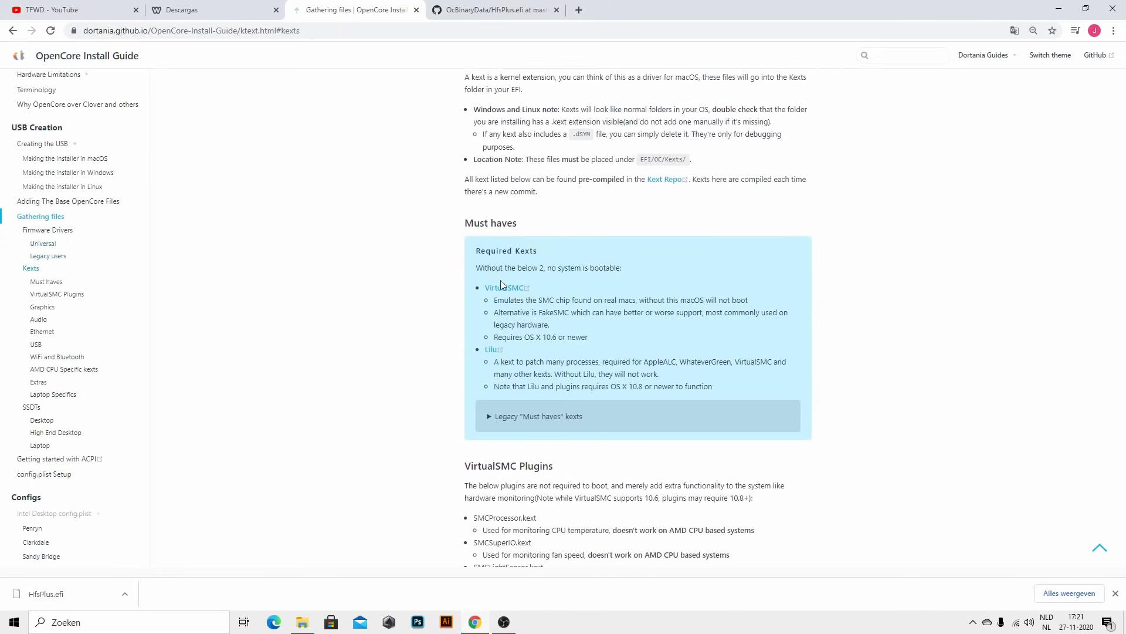
click(504, 287)
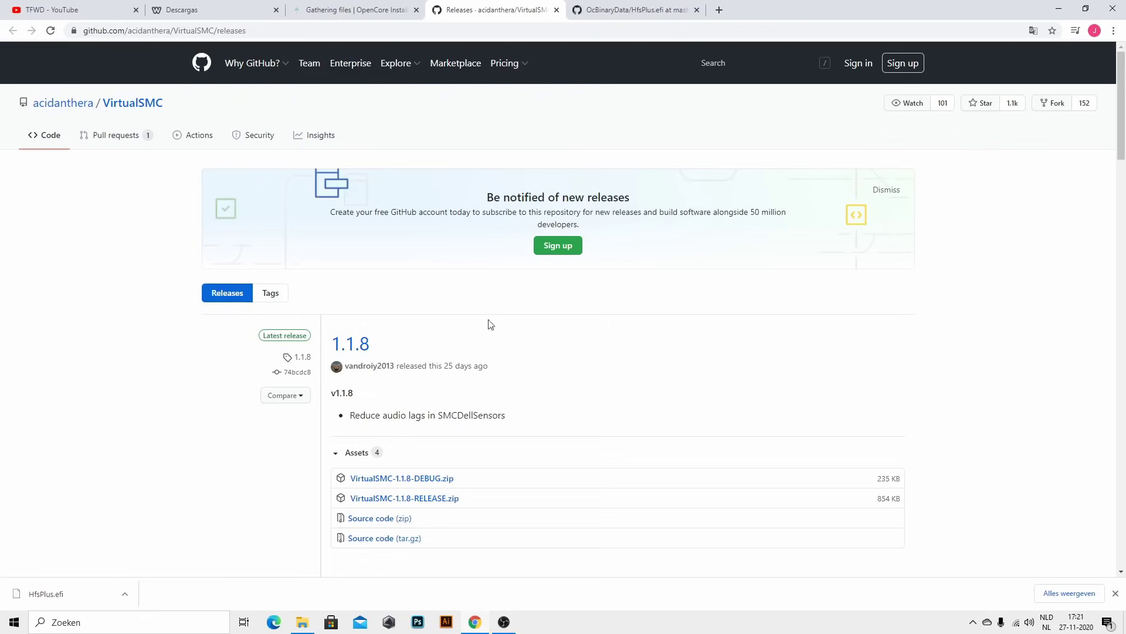
click(405, 498)
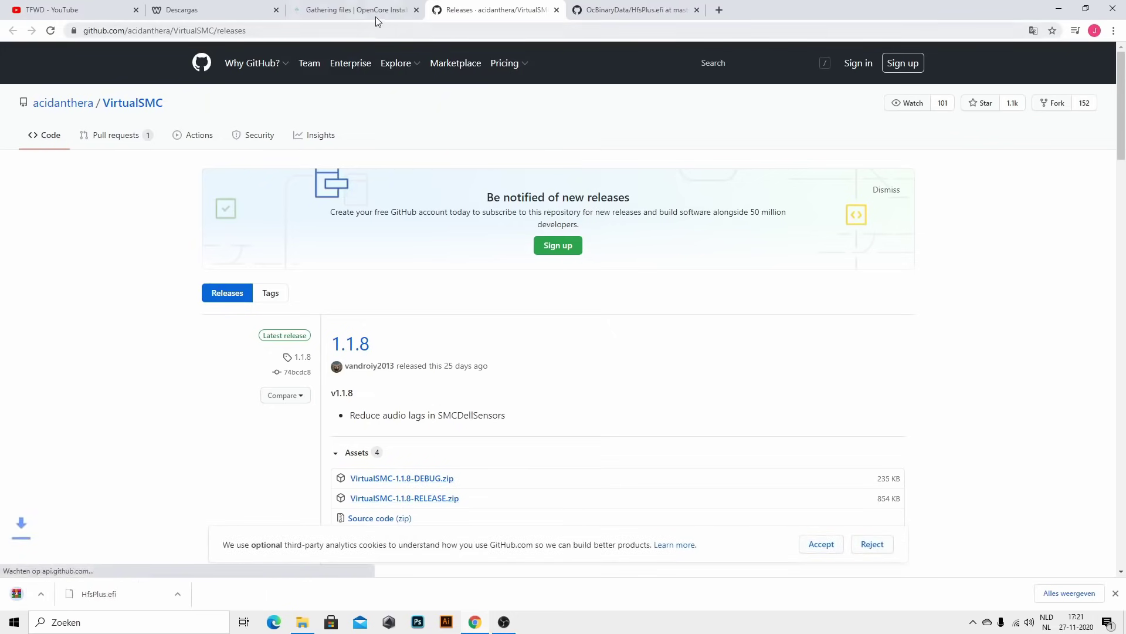
- Download Lilu-1.4.9-RELEASE.zip from GitHub through the guide's Required Kexts section
click(375, 17)
click(496, 351)
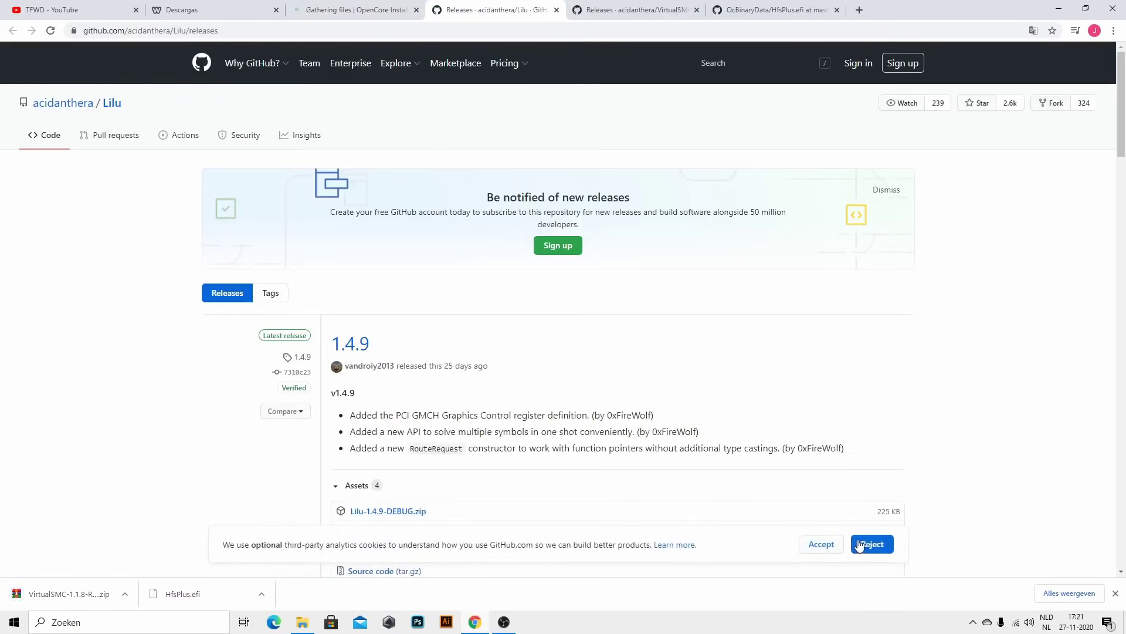
click(821, 544)
- Download WhateverGreen-1.4.4-RELEASE.zip from GitHub through the Graphics section of the guide
click(355, 9)
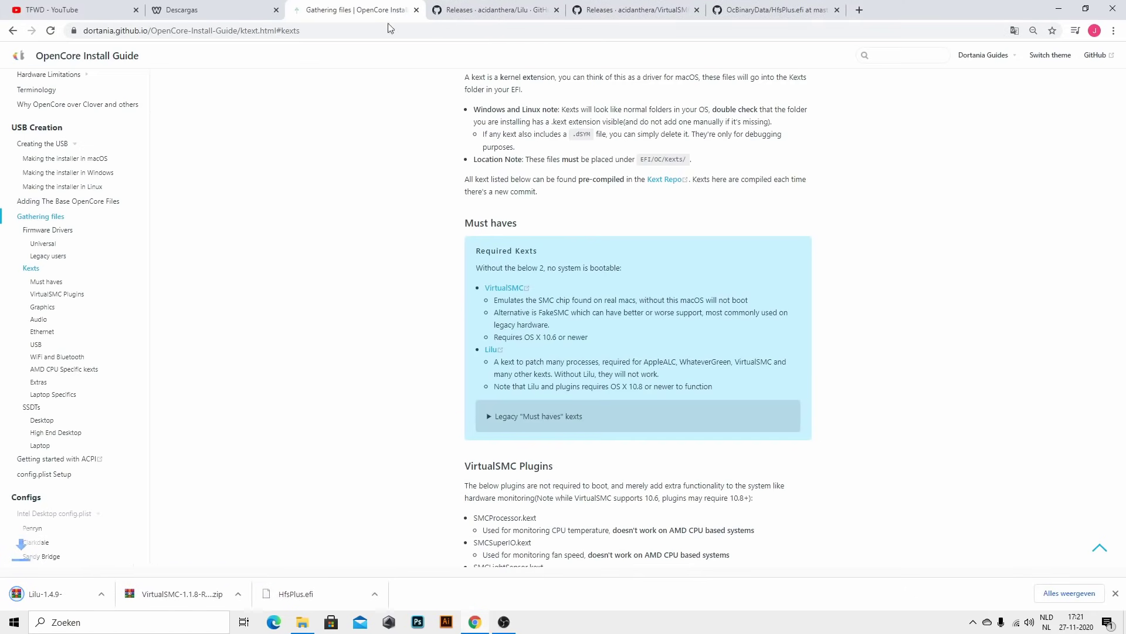
scroll(529, 473, down, 7)
scroll(529, 472, down, 1)
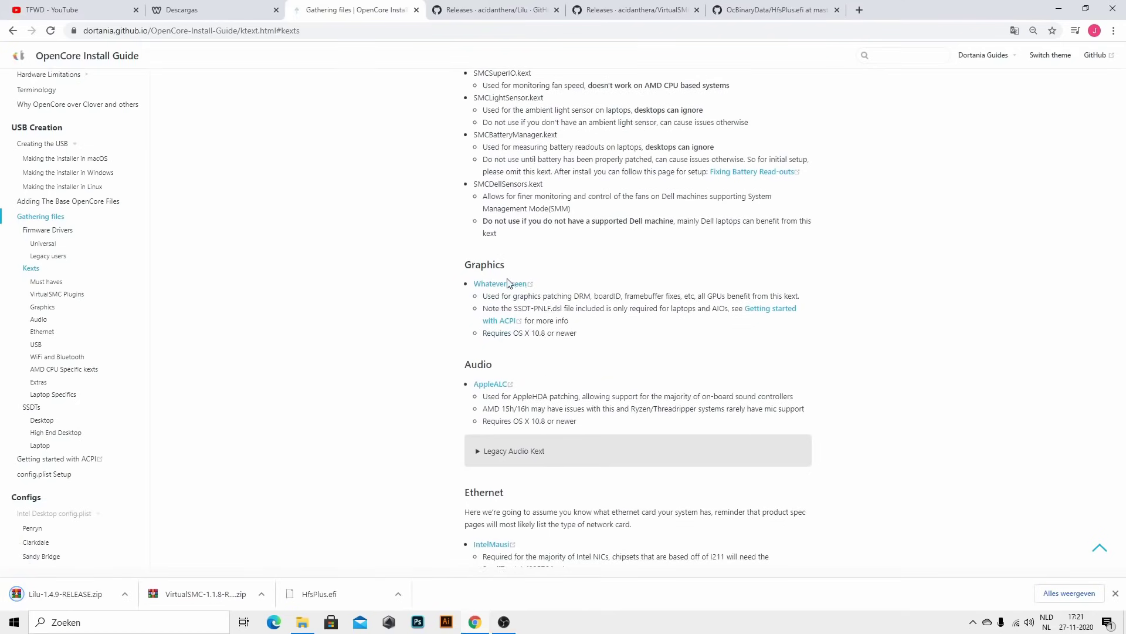
click(508, 286)
scroll(374, 332, down, 2)
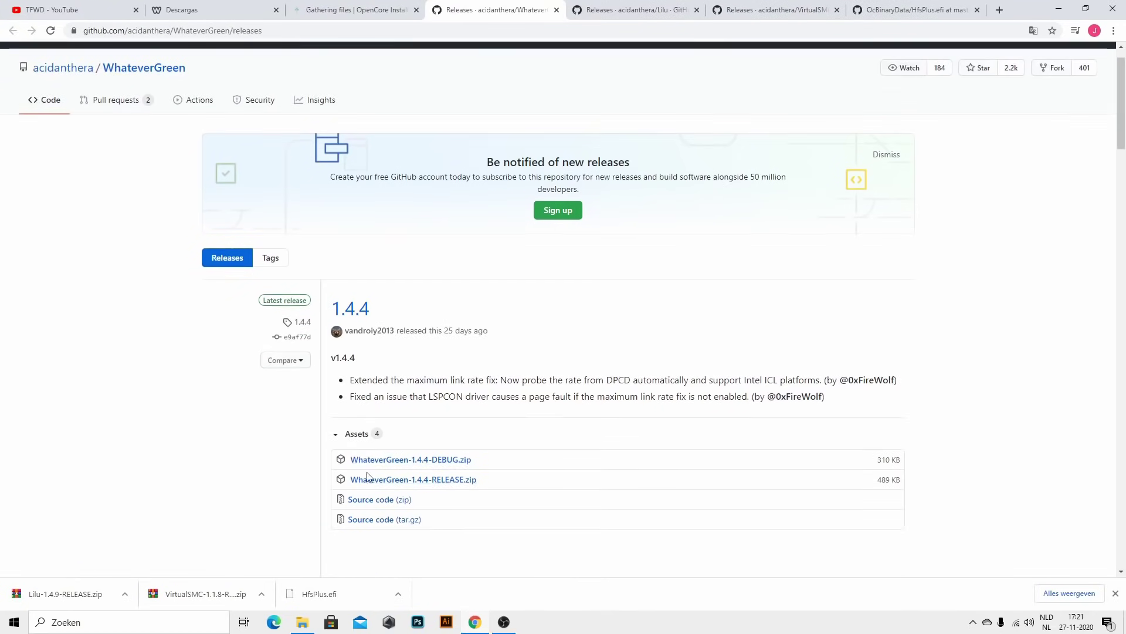
click(448, 398)
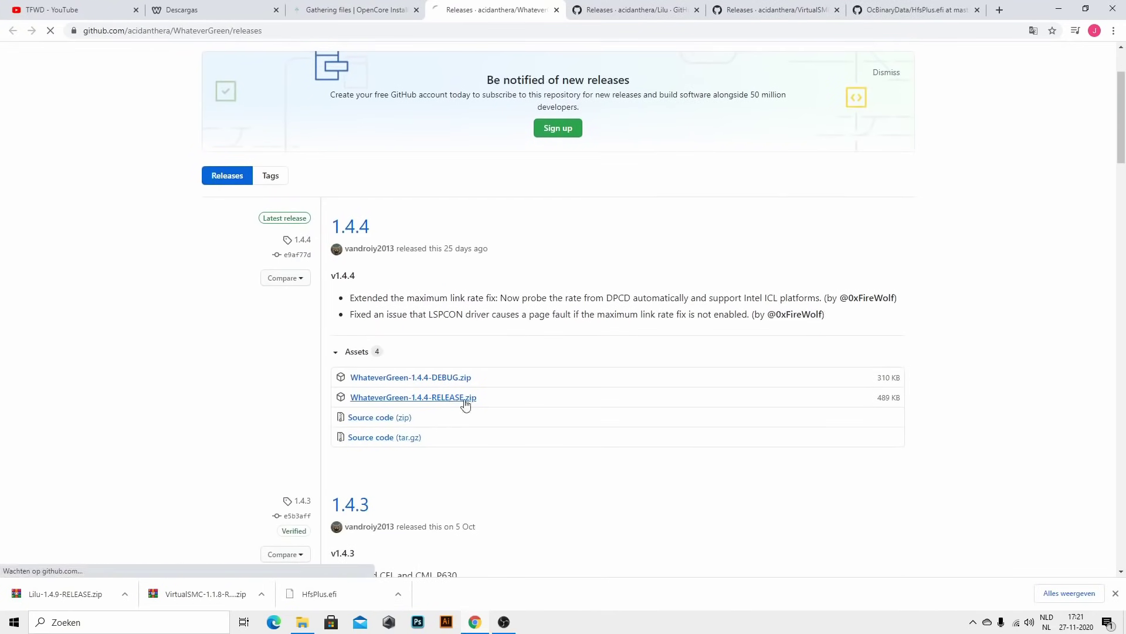
- Download AppleALC-1.5.4-RELEASE.zip from GitHub through the Audio section of the guide
click(364, 10)
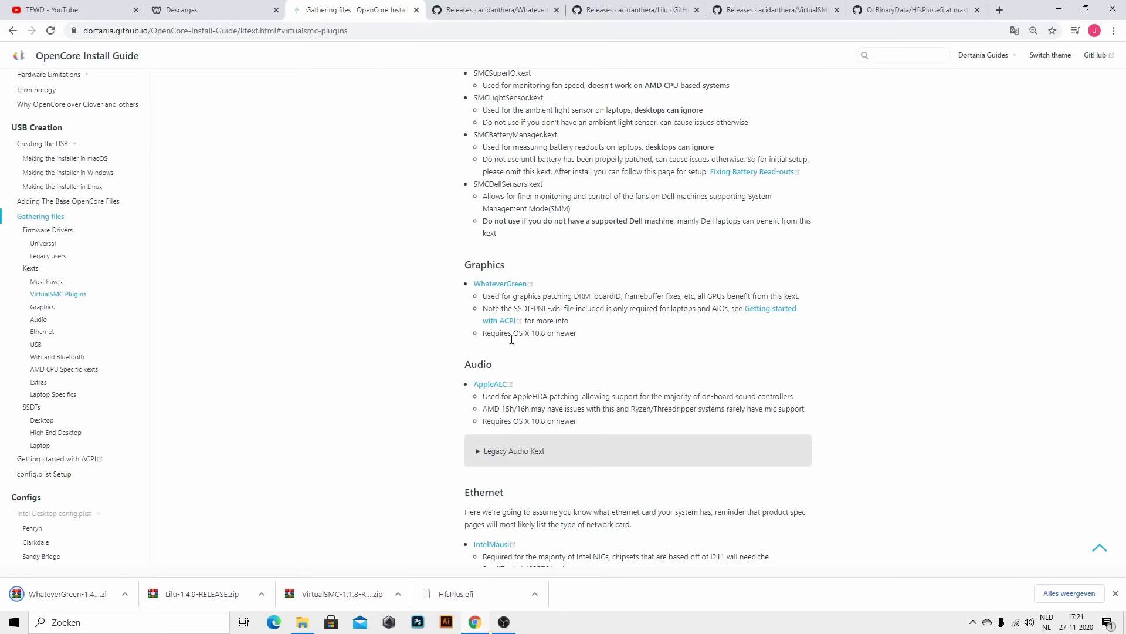
click(496, 387)
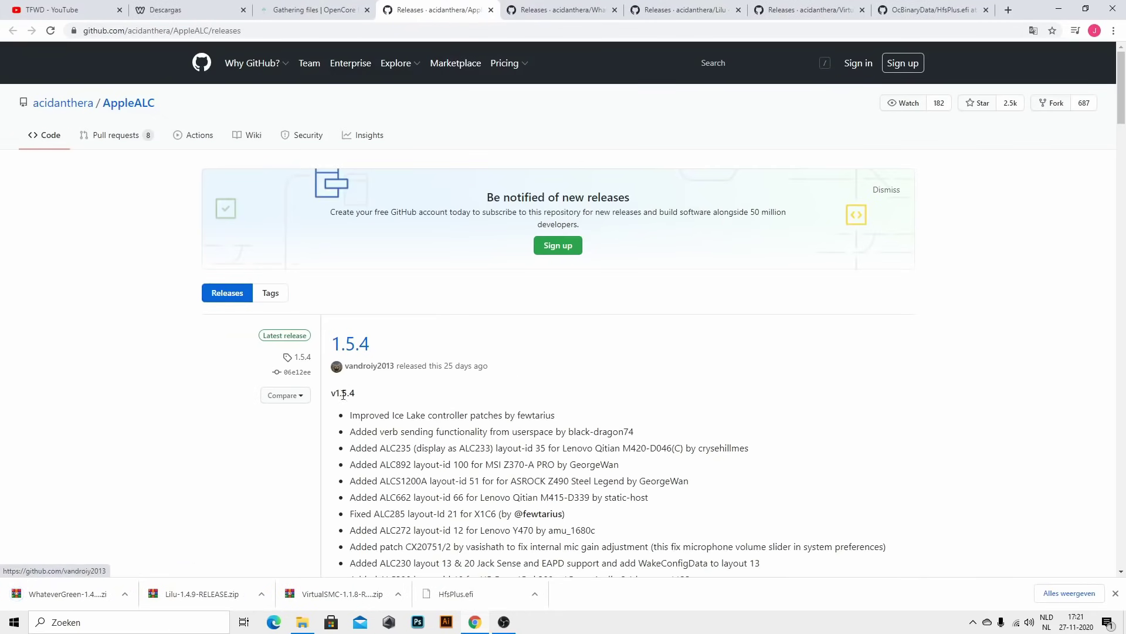
scroll(399, 434, down, 4)
click(399, 428)
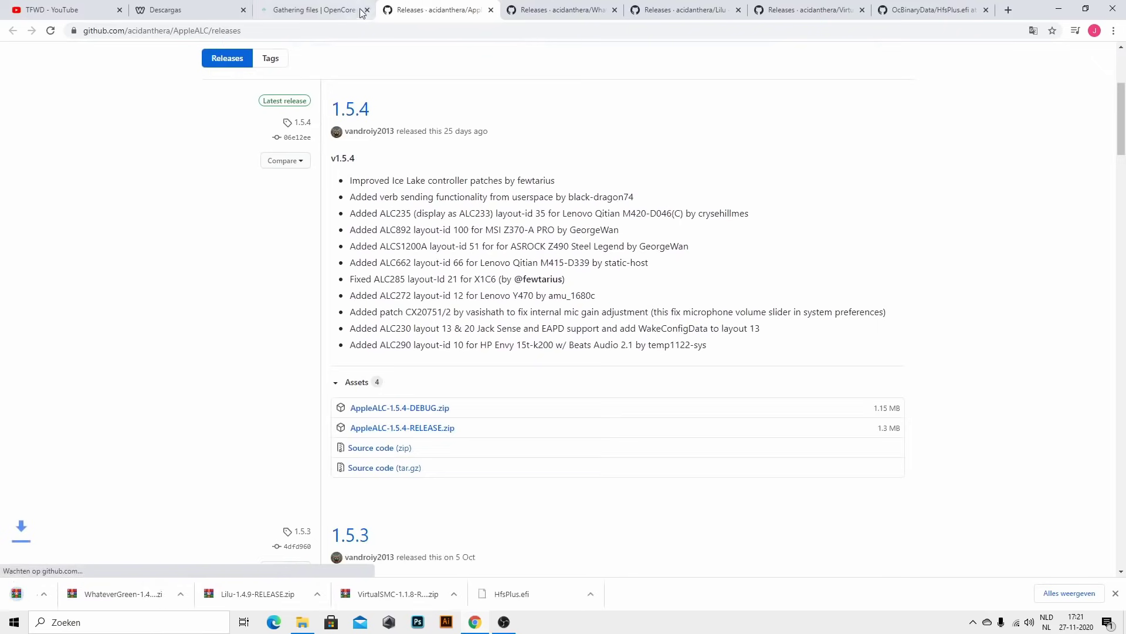
- Read the guide's Ethernet notes for Realtek Gigabit cards, download the RealtekRTL8111 release zip from GitHub and return to the guide
click(314, 10)
scroll(511, 381, down, 5)
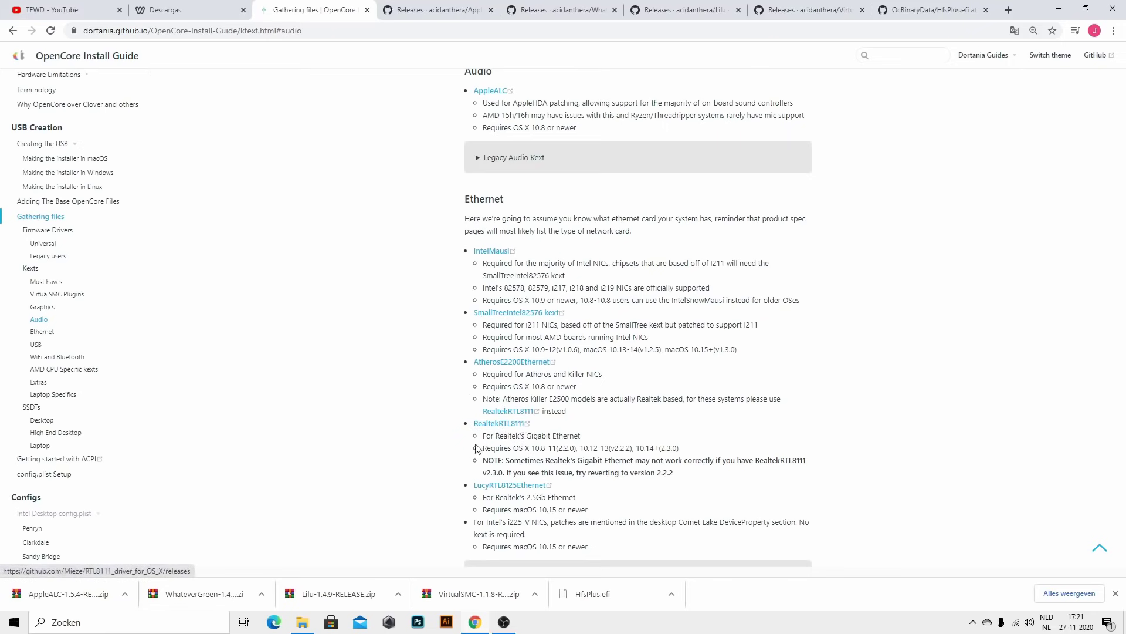
drag(503, 435, 760, 478)
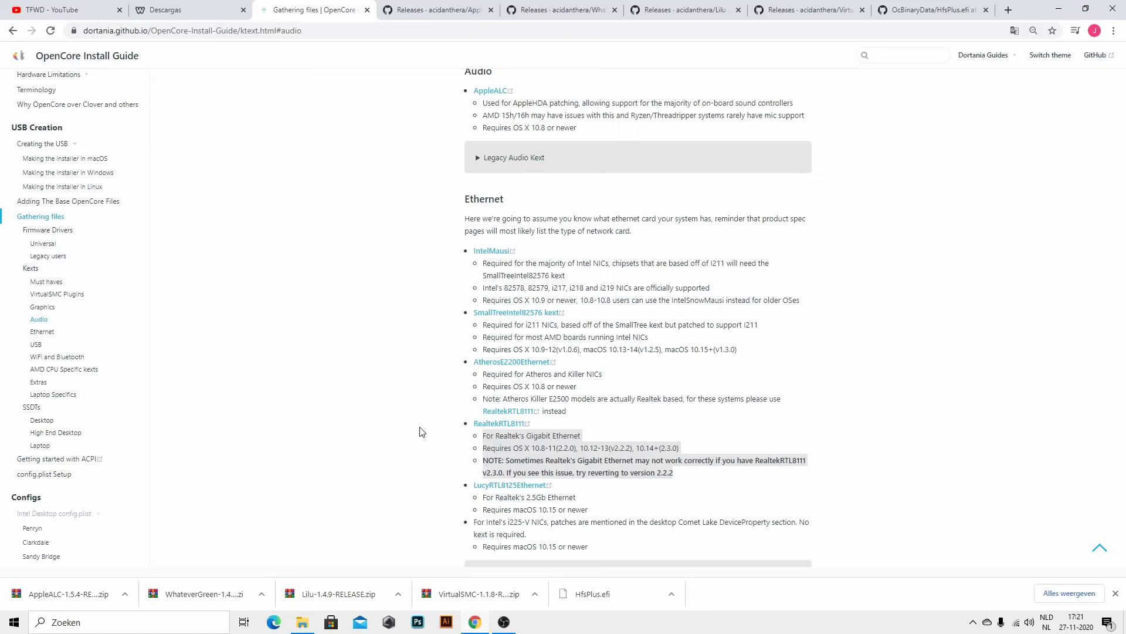
scroll(555, 295, down, 2)
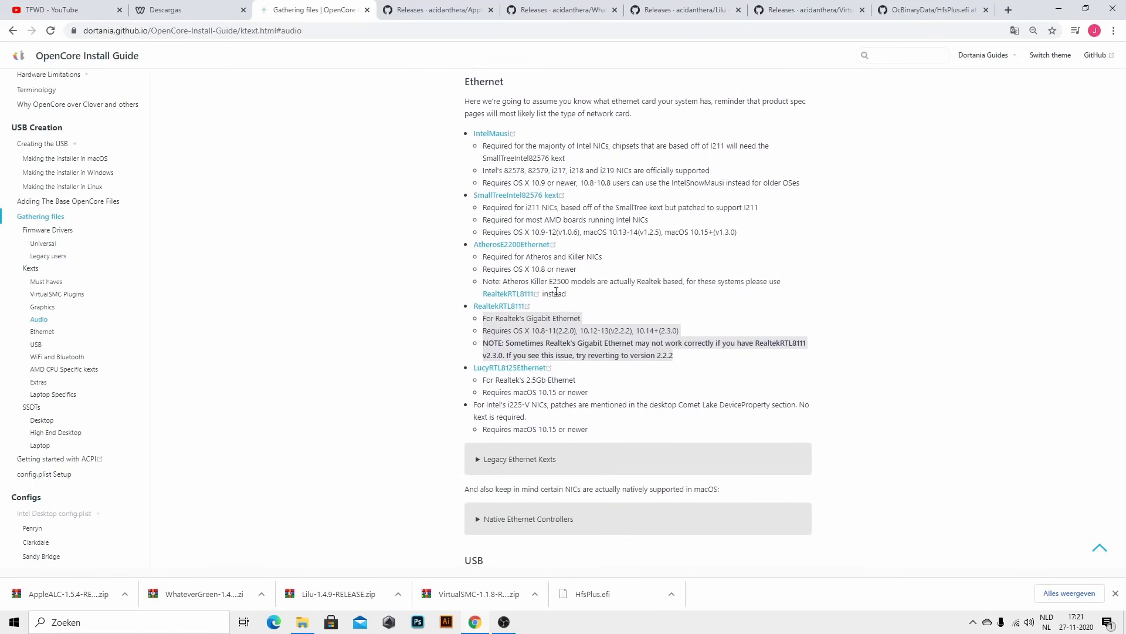
click(498, 306)
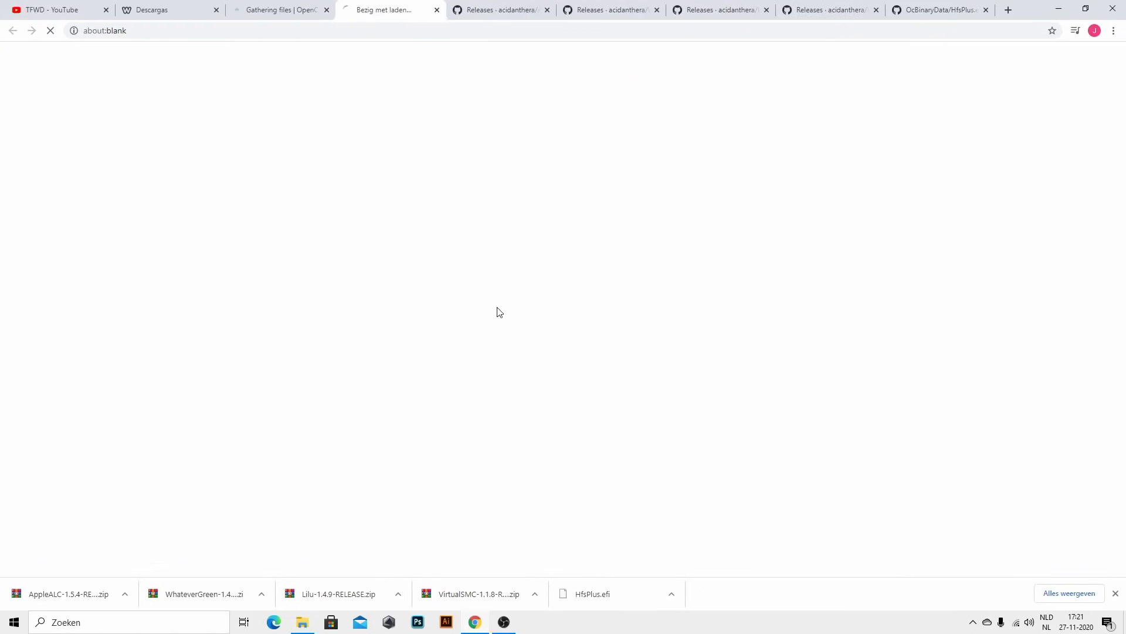
click(413, 489)
key(ctrl+shift+Tab)
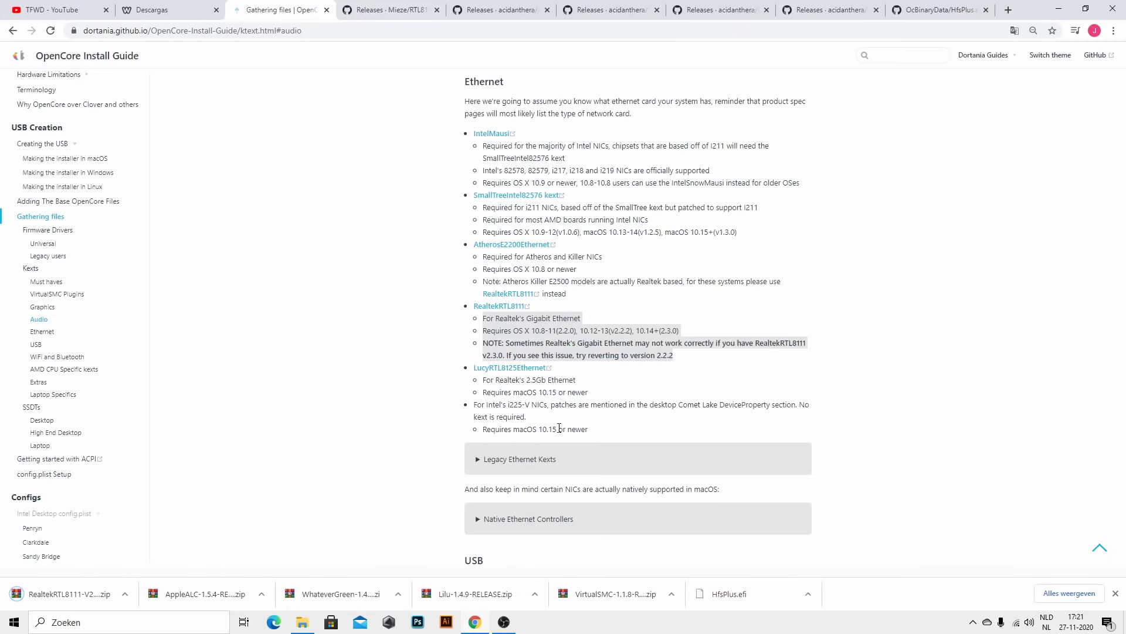
- Examine the guide's USB section for the USBInjectAll and XHCI-unsupported kext requirements
scroll(559, 428, down, 7)
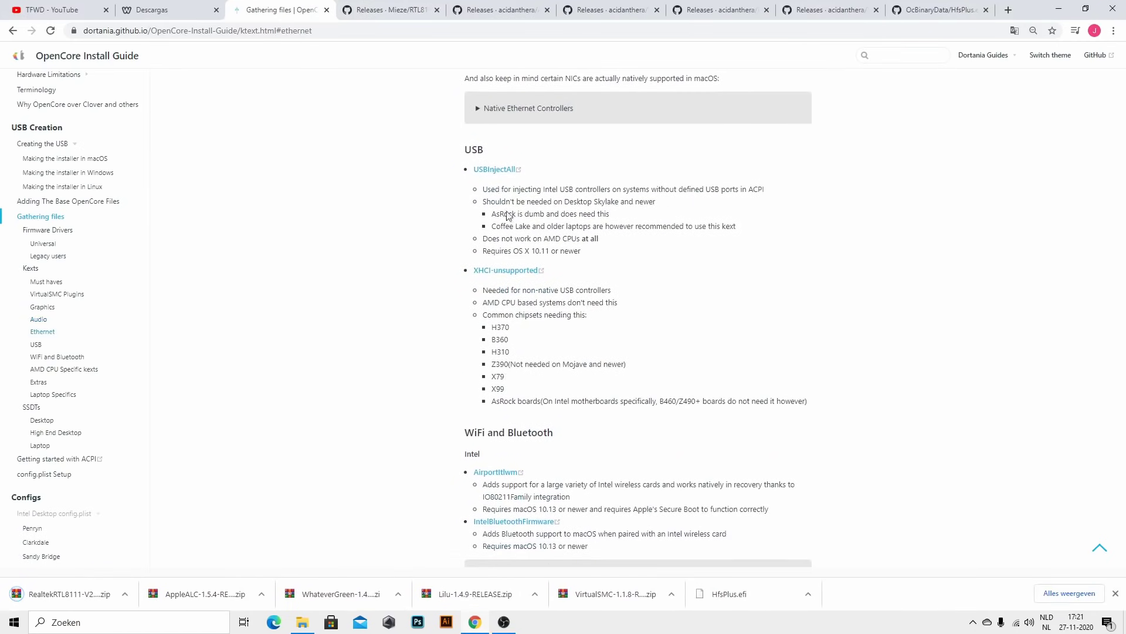
drag(482, 189, 531, 201)
drag(490, 234, 650, 247)
click(663, 202)
drag(485, 203, 656, 226)
click(558, 202)
drag(558, 202, 632, 205)
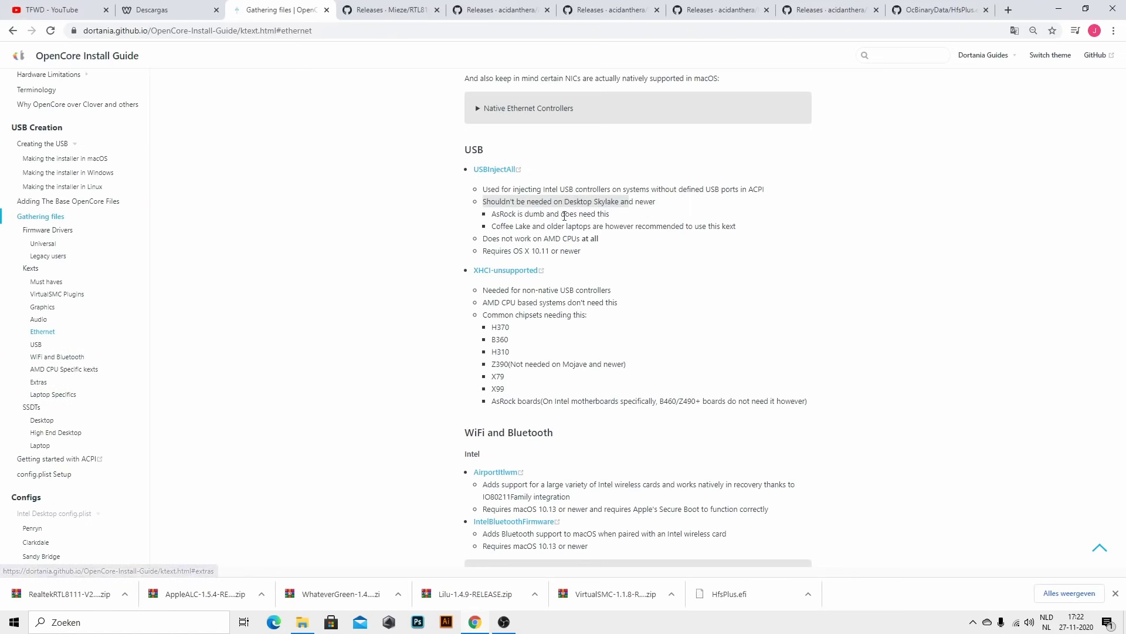
click(602, 203)
drag(483, 202, 635, 202)
click(614, 204)
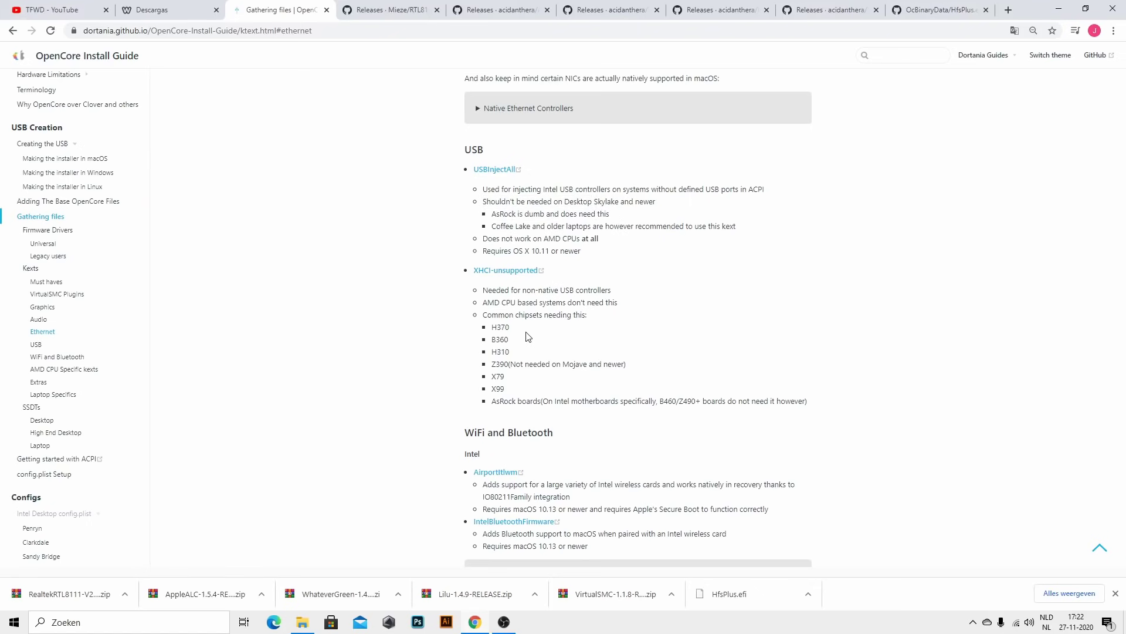
scroll(566, 394, down, 1)
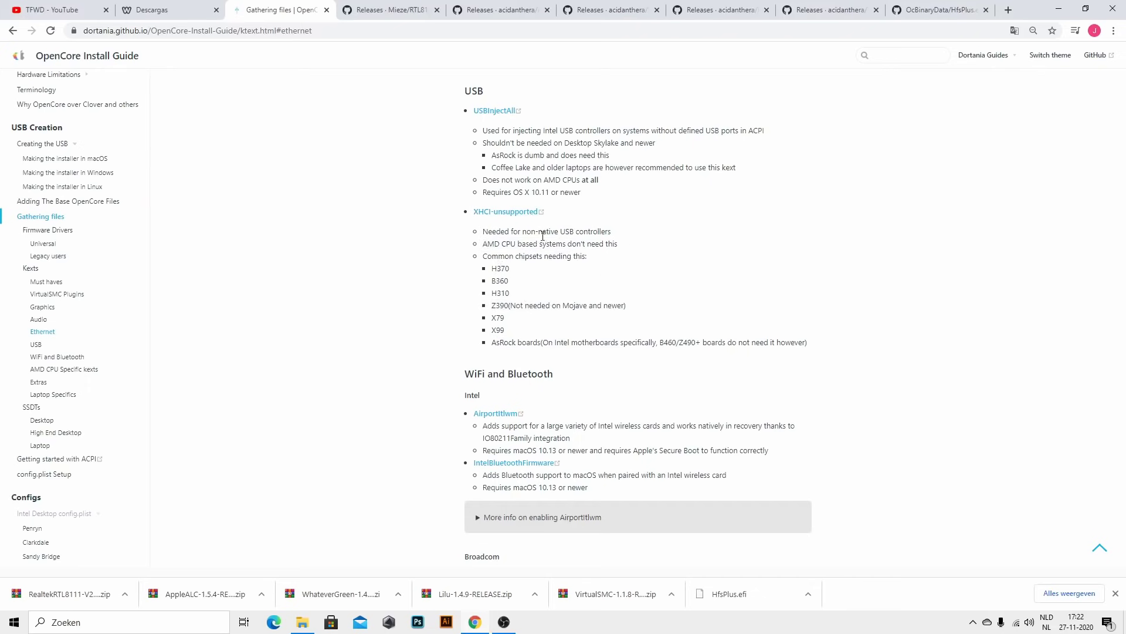
- Read through the guide's WiFi and Bluetooth, AMD CPU Specific kexts and Extras sections
scroll(576, 424, down, 3)
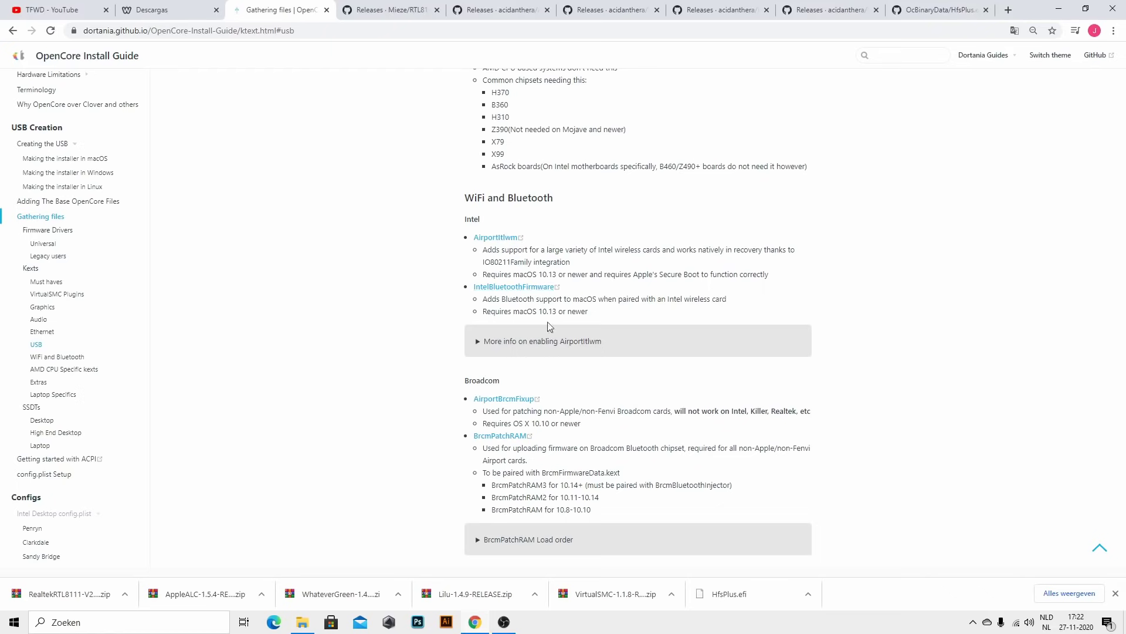
scroll(545, 375, down, 5)
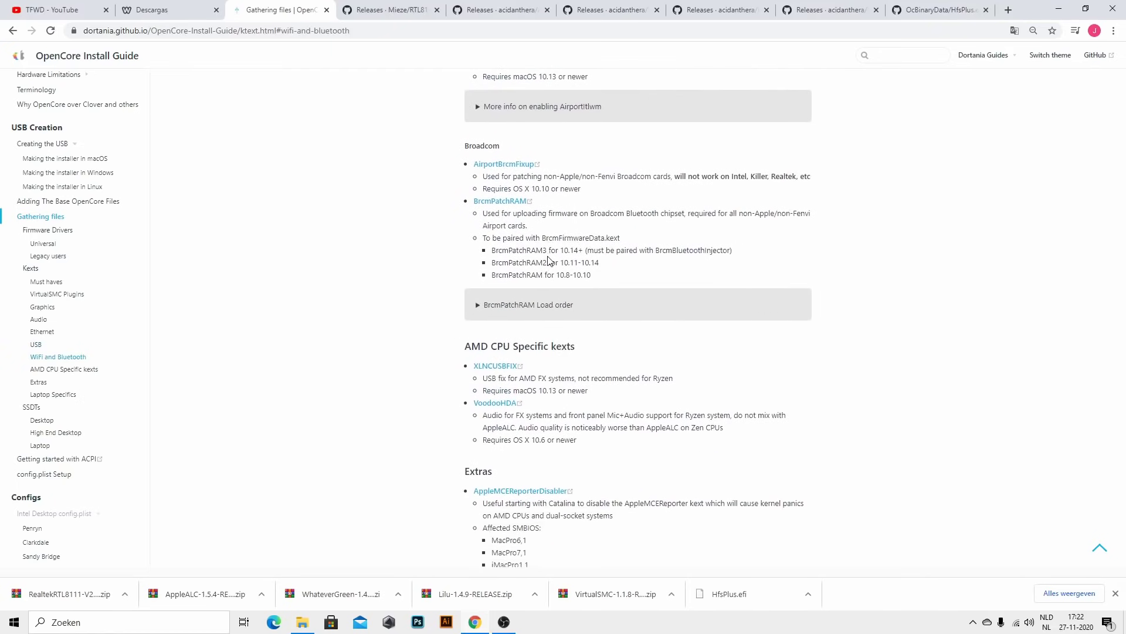
scroll(516, 359, down, 2)
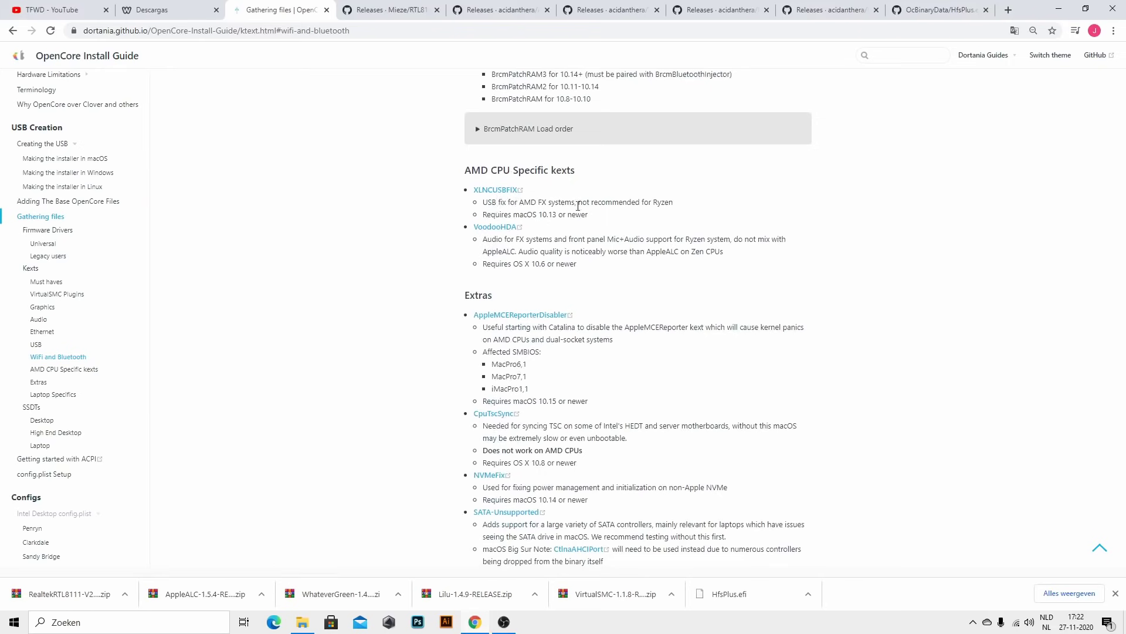
drag(683, 202, 491, 202)
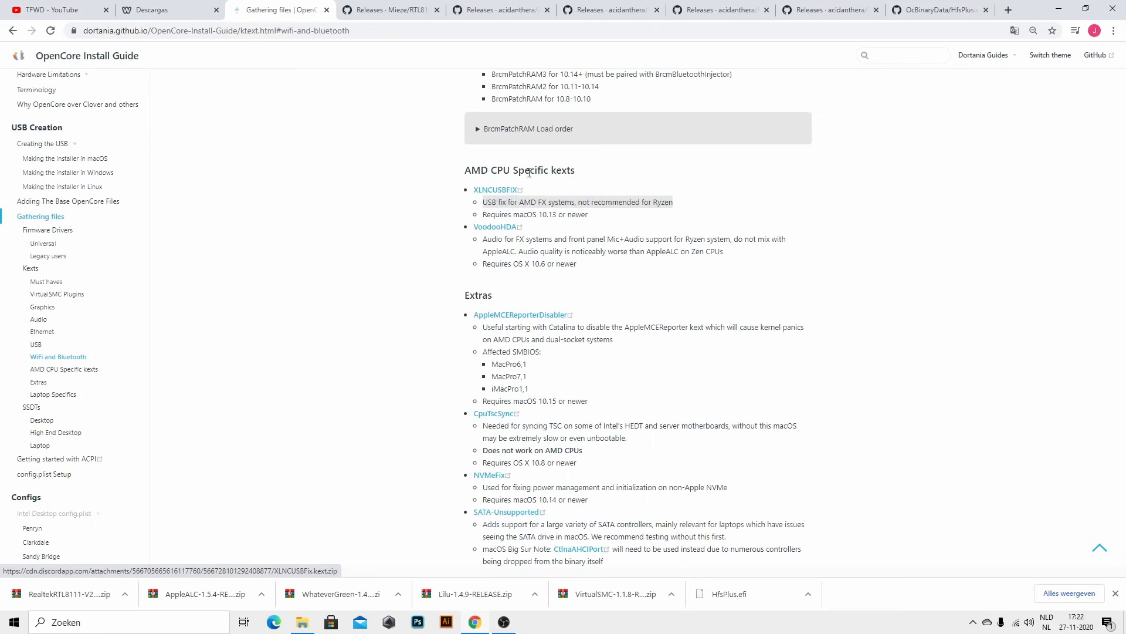
click(495, 215)
scroll(581, 263, down, 1)
scroll(581, 263, down, 2)
scroll(686, 137, up, 3)
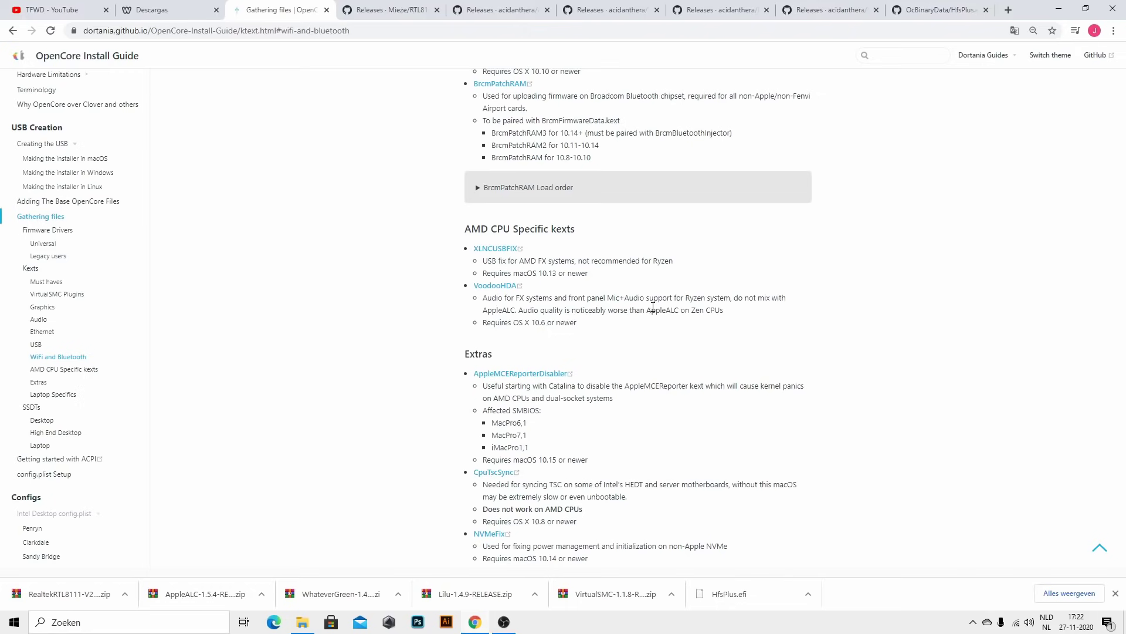
scroll(551, 434, down, 3)
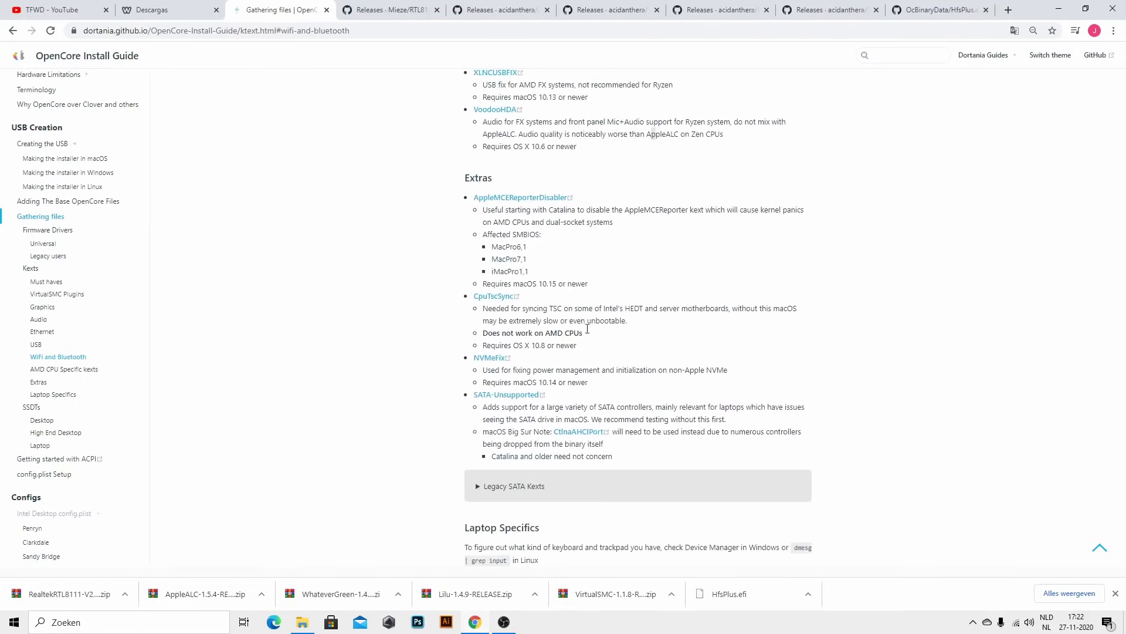
- Download NVMeFix-1.0.4-RELEASE.zip from GitHub through the Extras section of the guide
scroll(575, 364, down, 2)
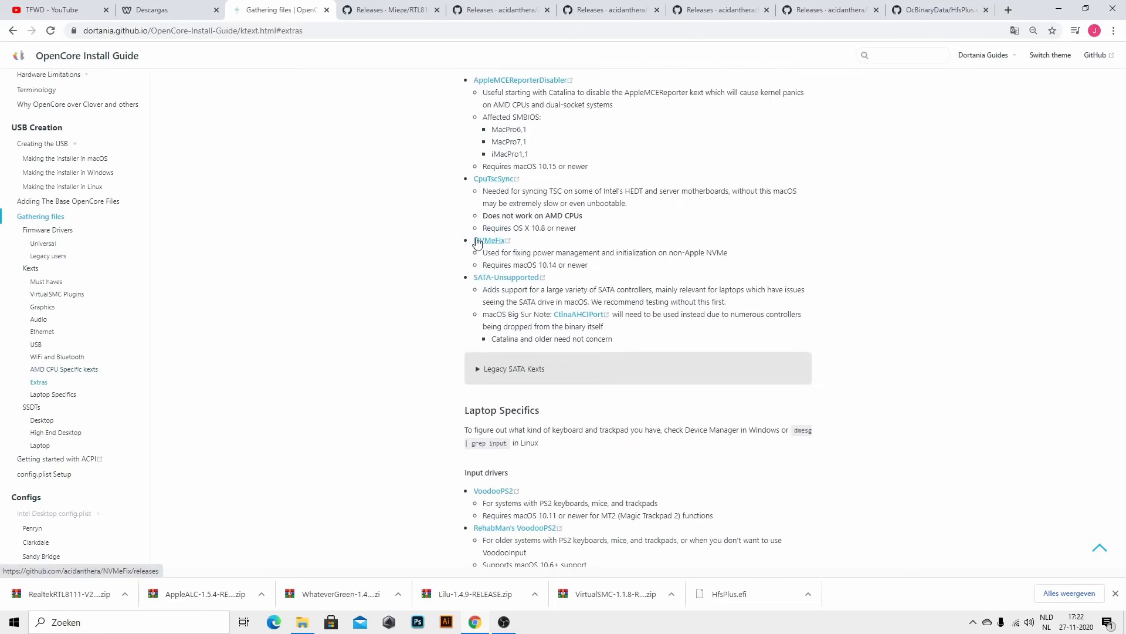
click(496, 242)
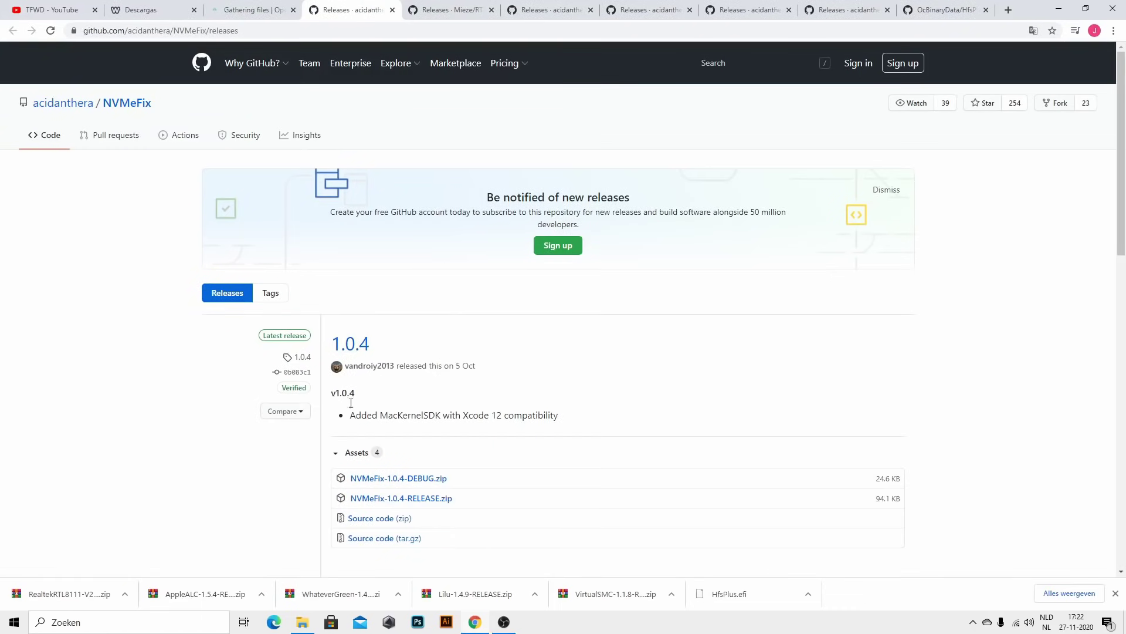
scroll(353, 396, down, 2)
click(410, 382)
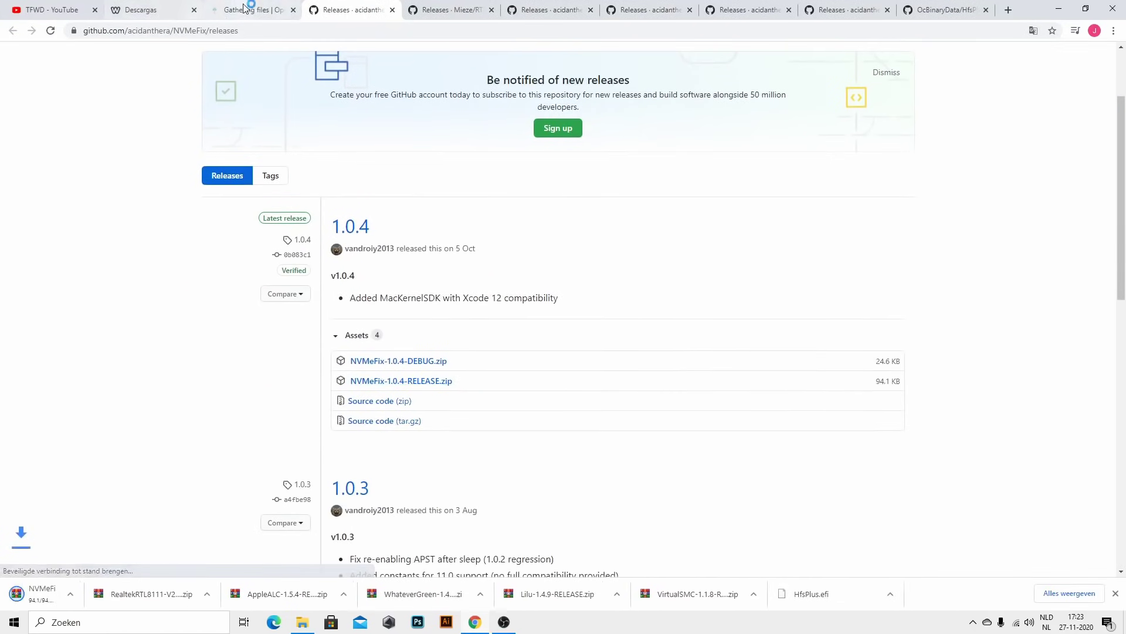
- Return to the guide and look through the Laptop Specifics input drivers as far as the SSDTs section
click(243, 8)
scroll(515, 361, down, 7)
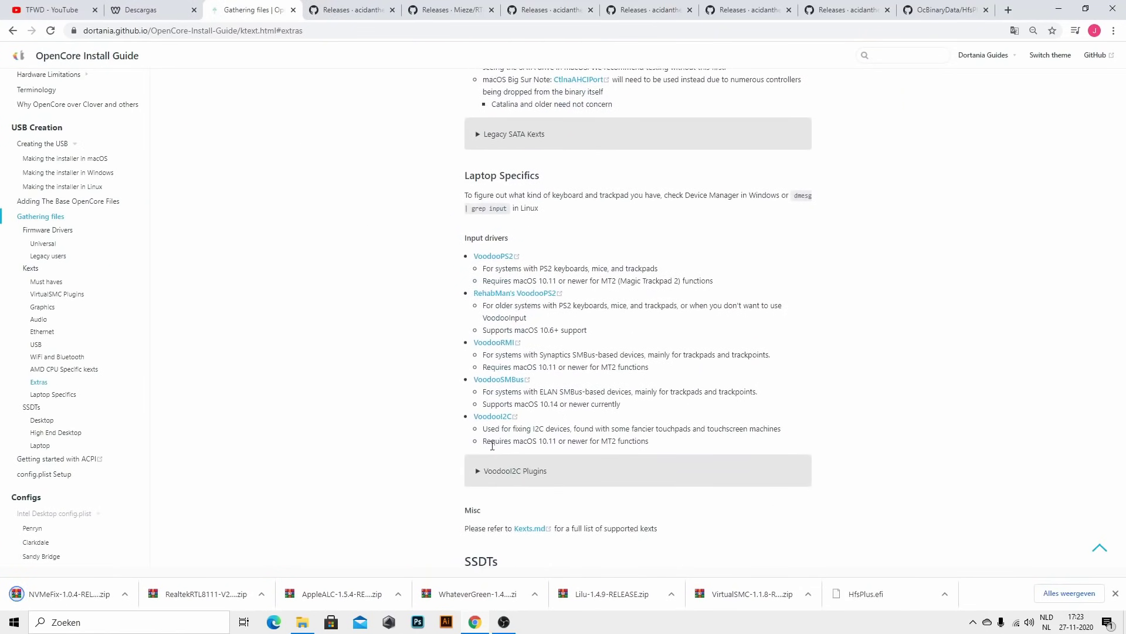
scroll(478, 398, down, 2)
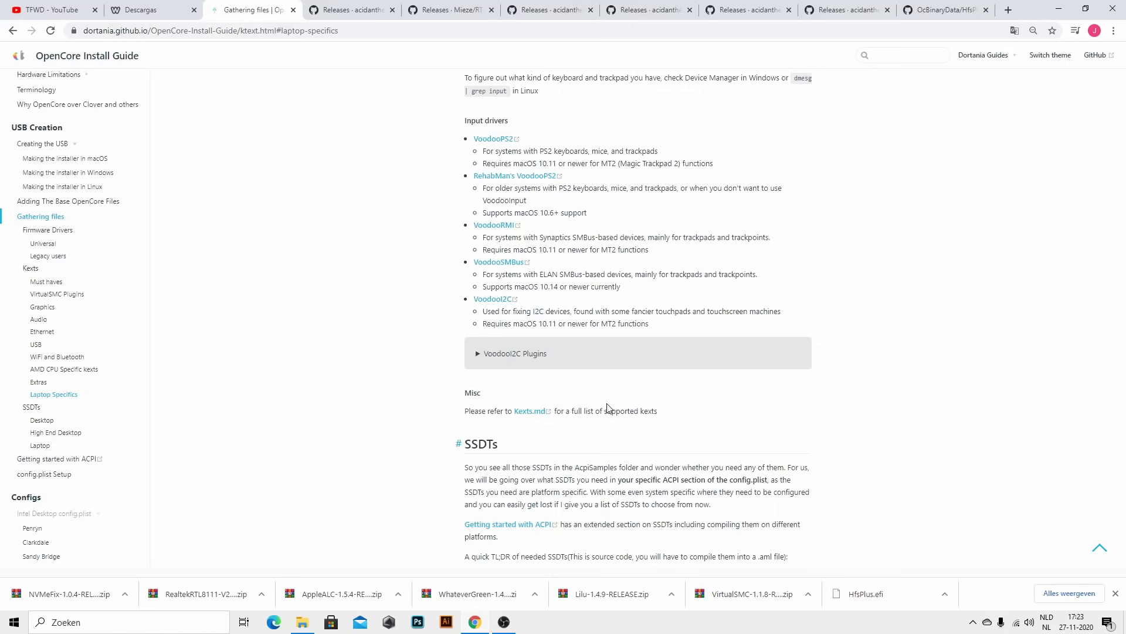
- Follow the guide's SSDT-PLUG link in the SSDTs section to the Pre-Built SSDTs page and go to its AMD Zen entry
scroll(608, 405, down, 5)
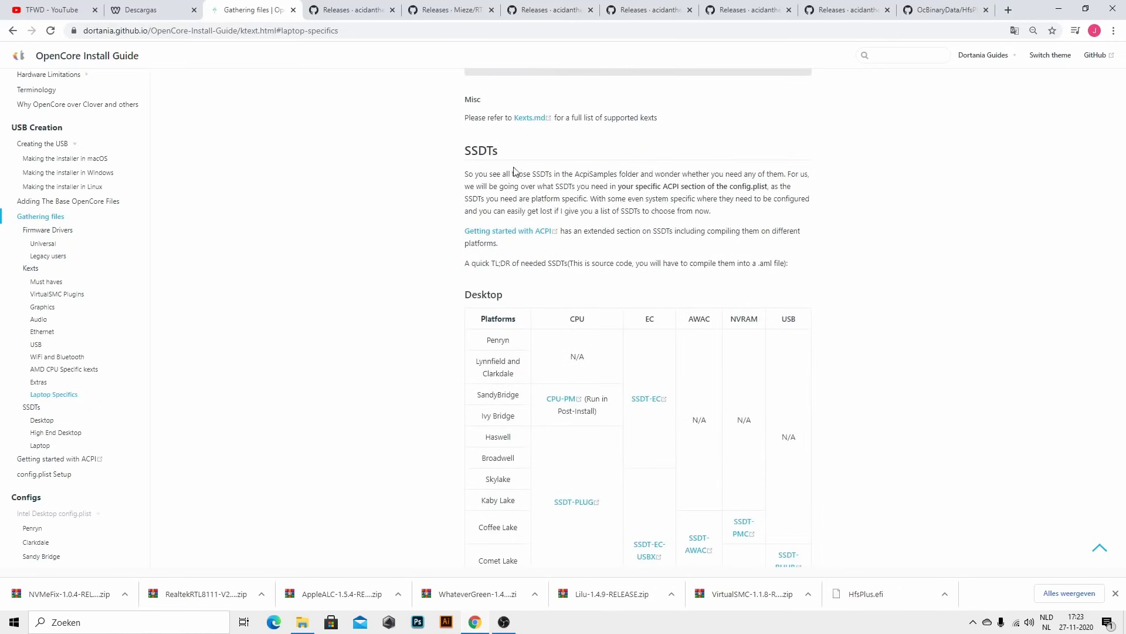
scroll(592, 343, down, 1)
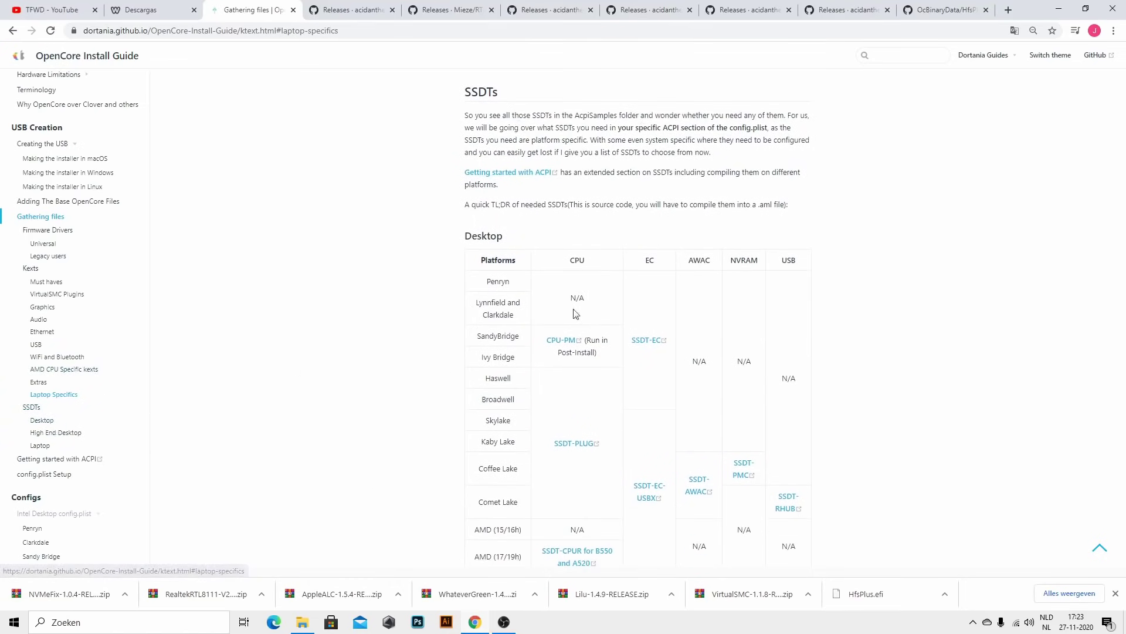
scroll(563, 358, down, 1)
click(573, 386)
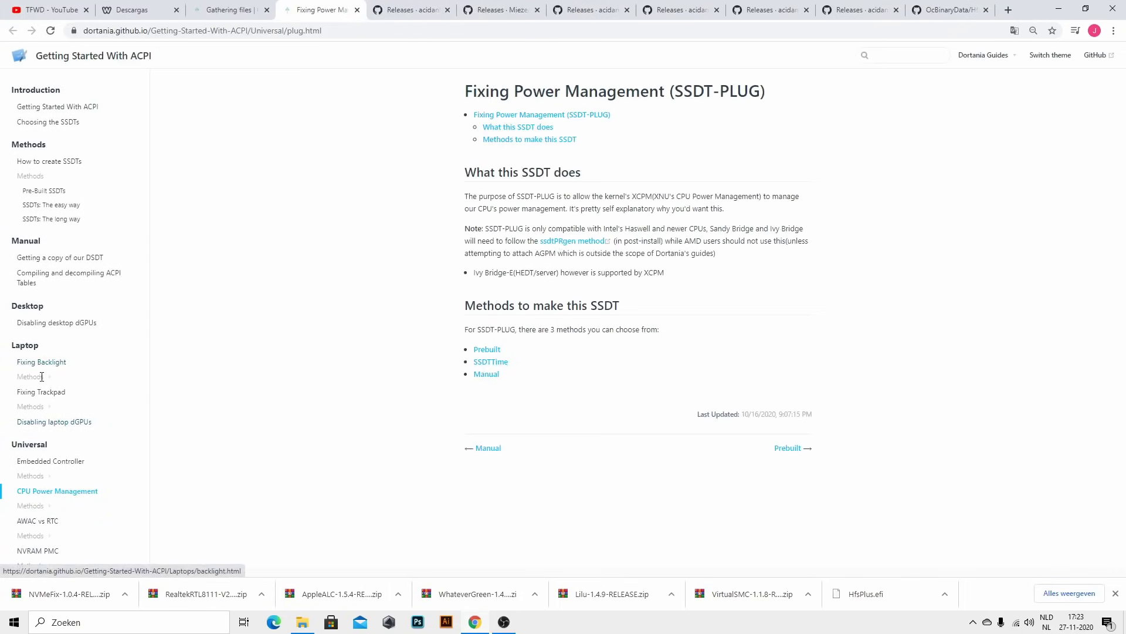
click(47, 193)
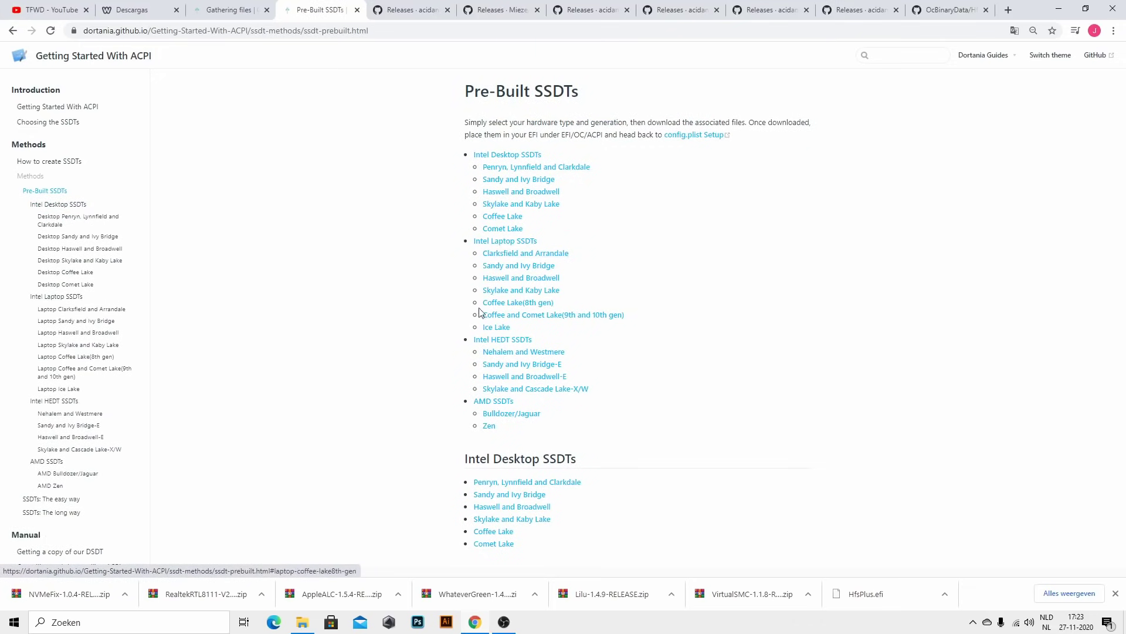
scroll(487, 431, down, 3)
scroll(524, 441, up, 3)
click(491, 427)
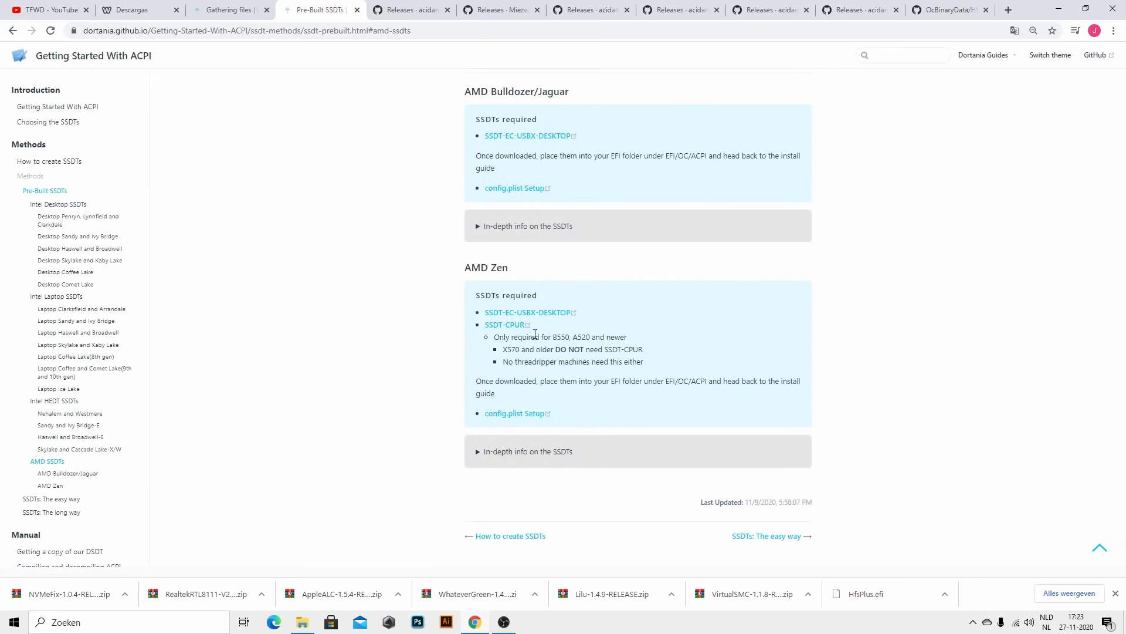
- Read the AMD Zen SSDT requirements and download SSDT-EC-USBX-DESKTOP.aml from GitHub
drag(504, 333, 578, 322)
click(642, 337)
drag(495, 336, 654, 352)
click(509, 363)
drag(536, 332, 610, 336)
click(632, 341)
click(550, 312)
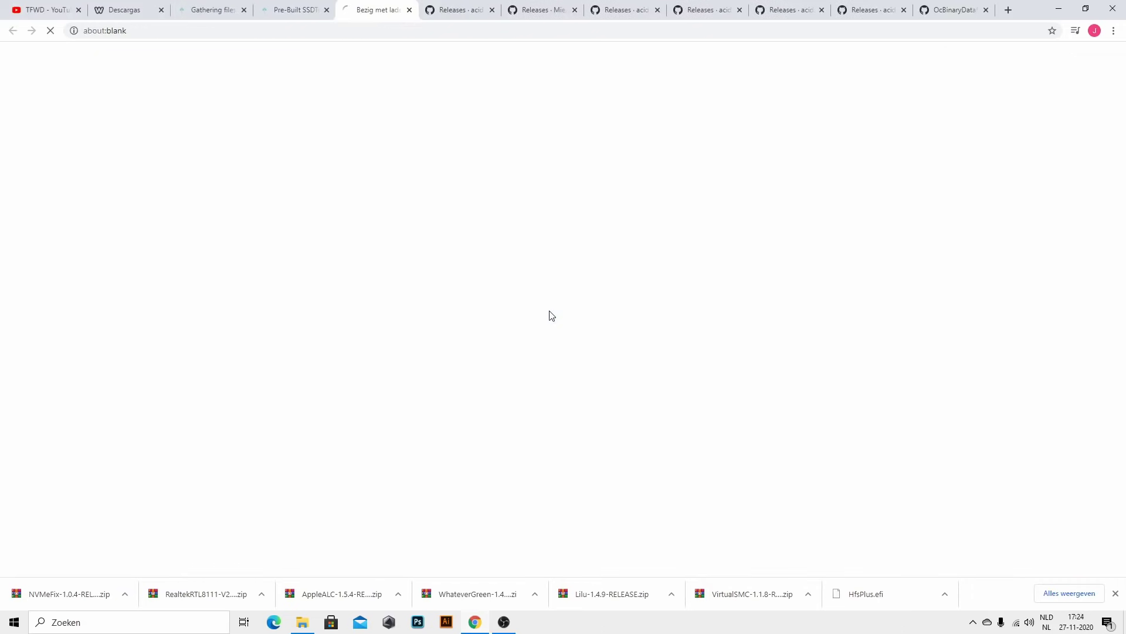
click(845, 399)
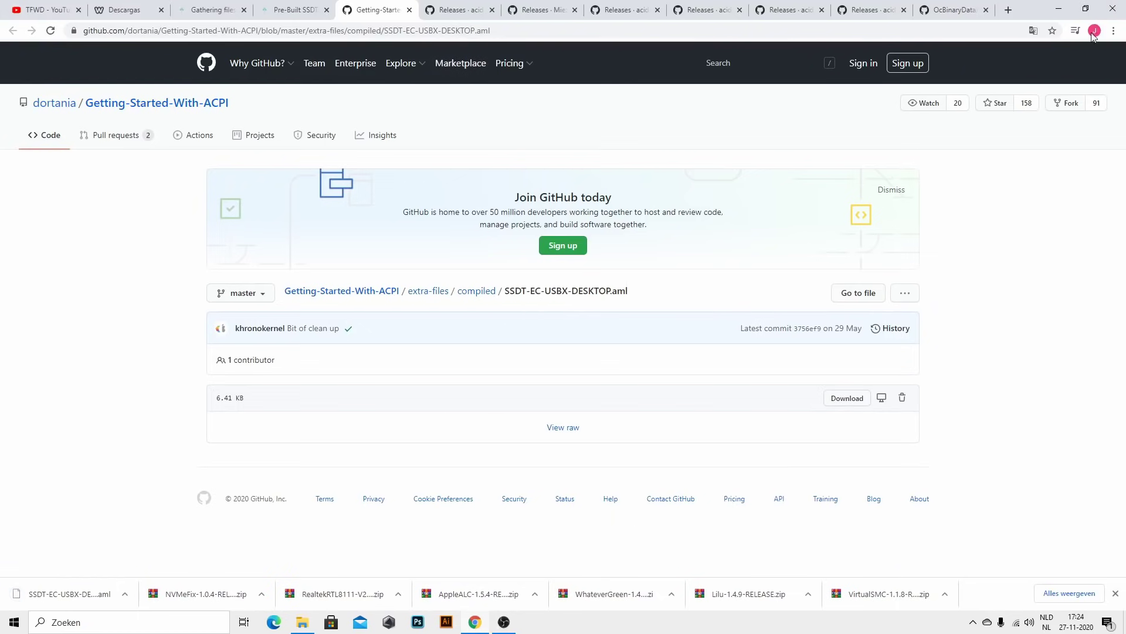
- Place the Downloads folder side by side with the USB's EFI\OC folder and copy SSDT-EC-USBX-DESKTOP.aml into ACPI
click(1059, 8)
drag(437, 23, 1123, 117)
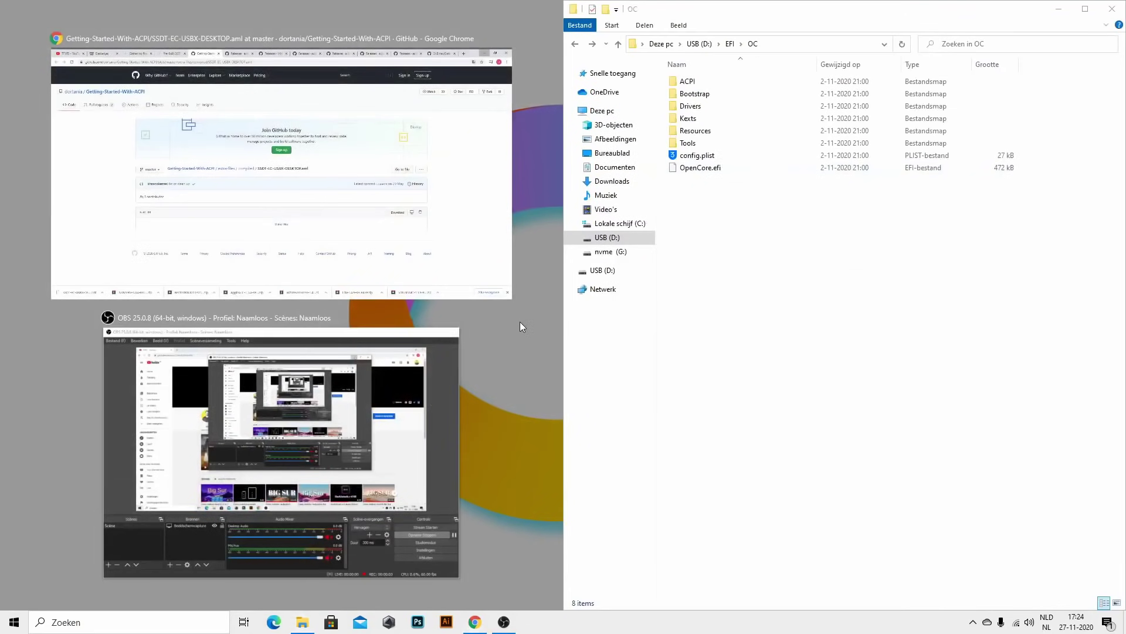
click(520, 323)
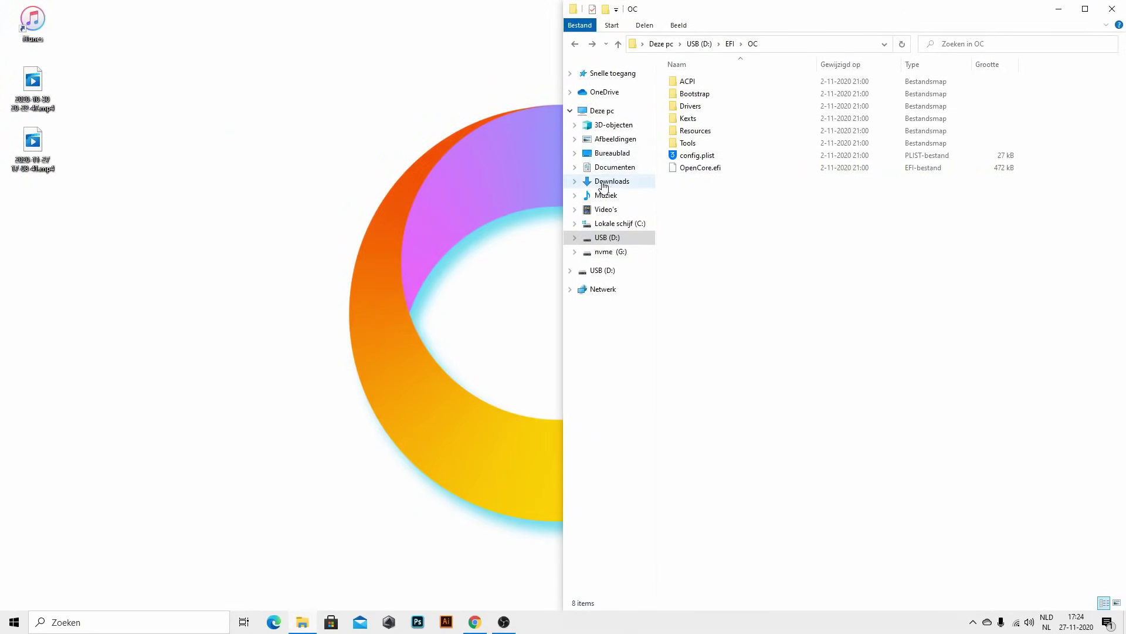
right_click(603, 186)
click(643, 225)
drag(523, 131, 1, 410)
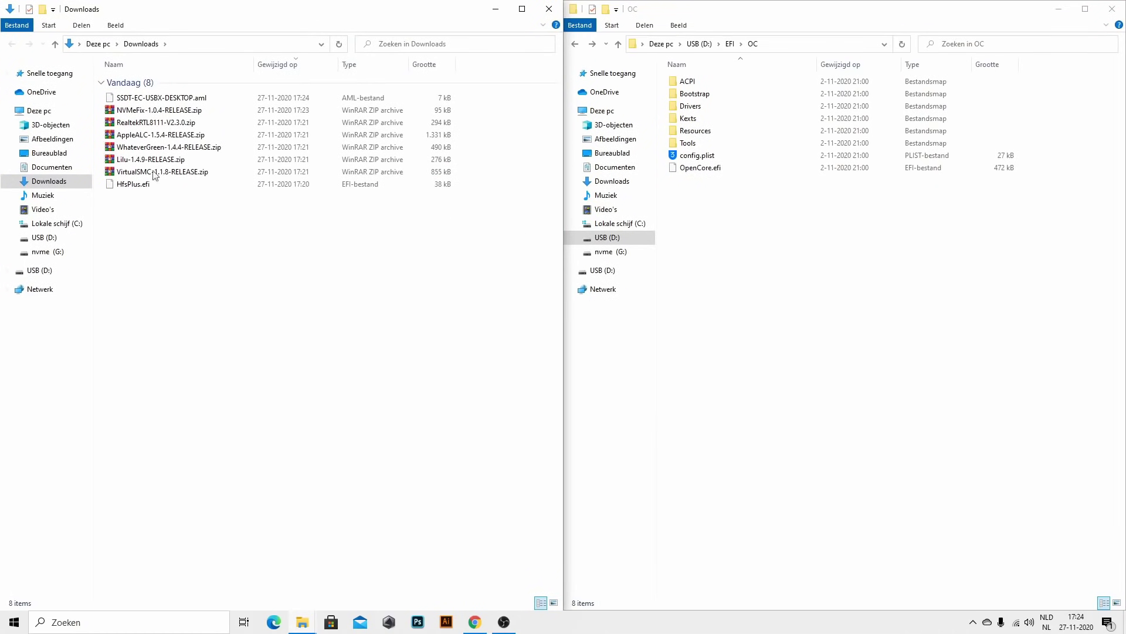
click(153, 98)
drag(166, 101, 691, 81)
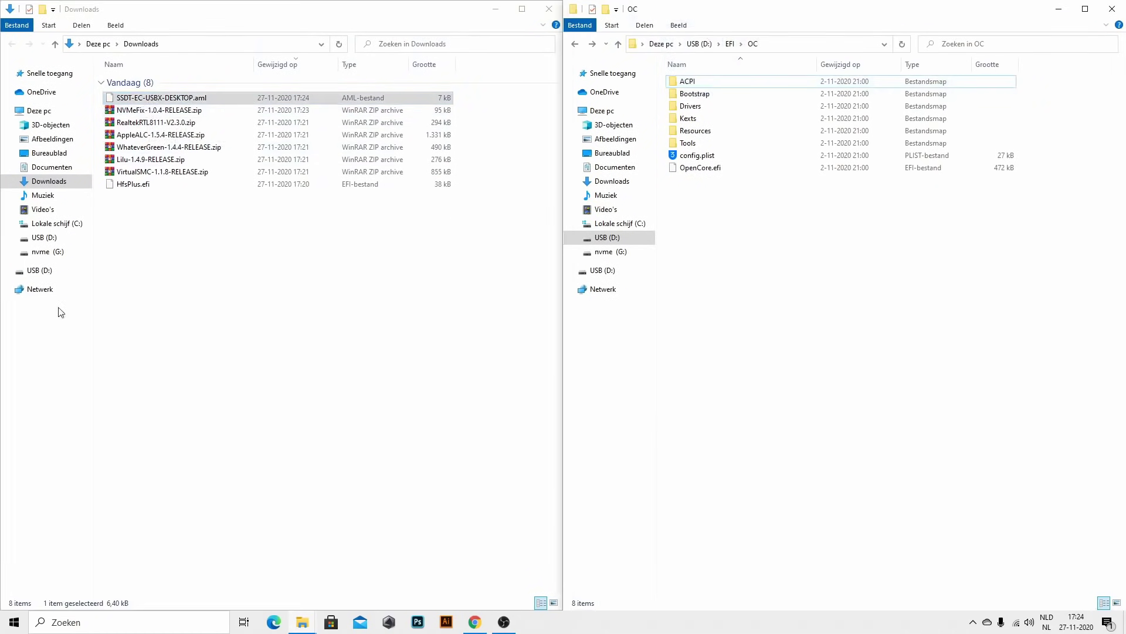
- Extract the NVMeFix-1.0.4, RealtekRTL8111-V2.3.0 and AppleALC-1.5.4 archives in Downloads into folders of their own names
click(185, 111)
right_click(185, 114)
key(Escape)
right_click(171, 122)
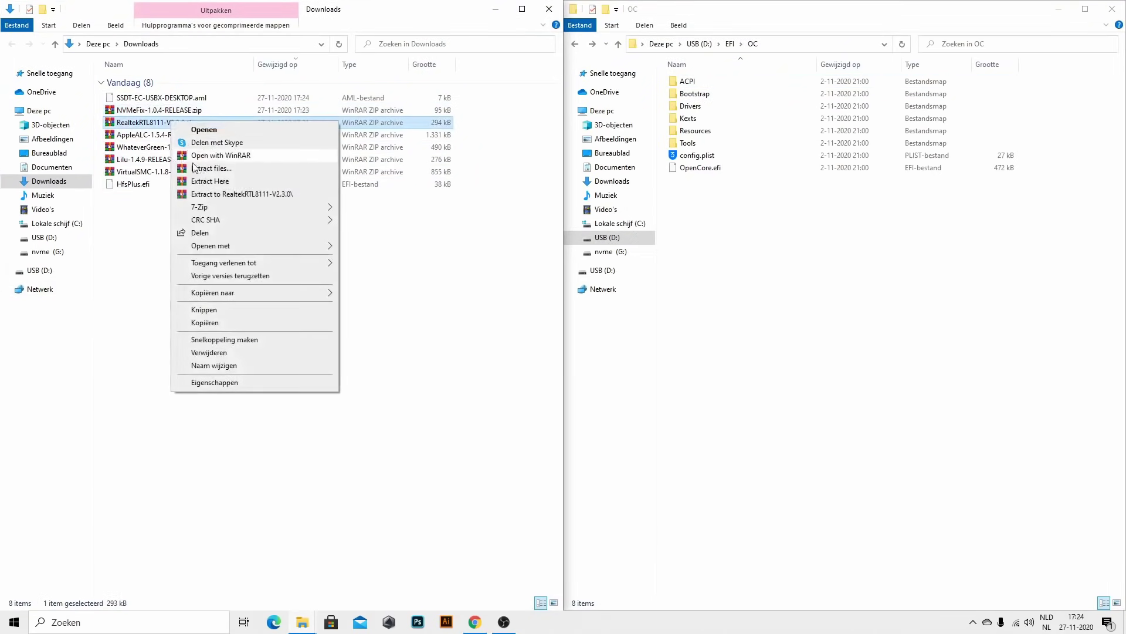
click(211, 193)
click(179, 135)
right_click(179, 134)
click(202, 210)
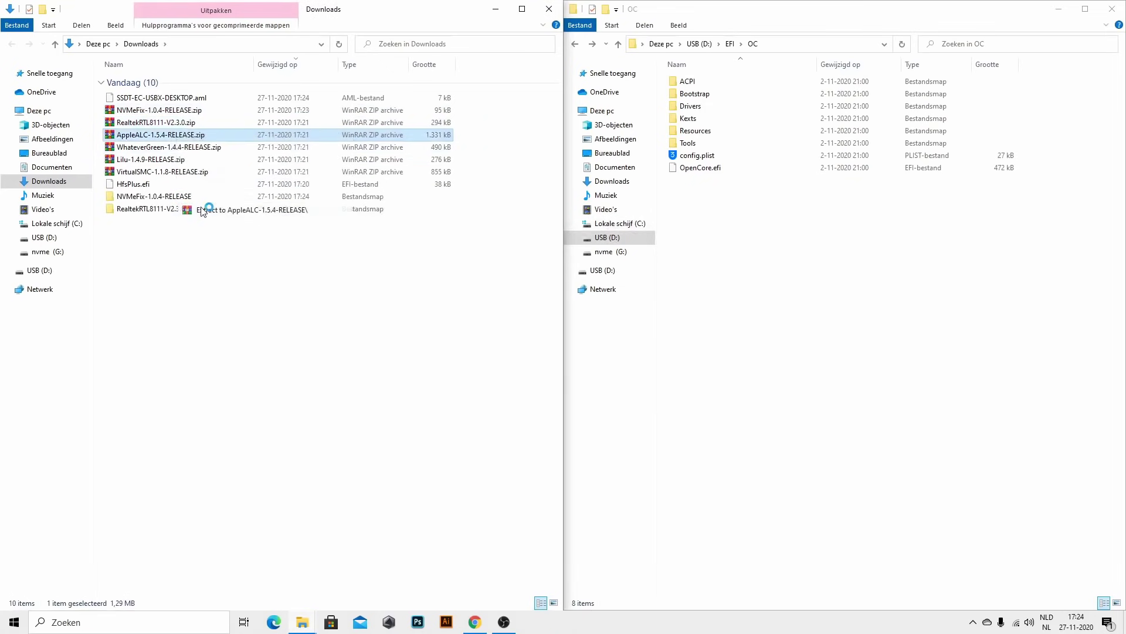
- Extract the WhateverGreen-1.4.4, Lilu-1.4.9 and VirtualSMC-1.1.8 archives in Downloads into folders of their own names
click(176, 147)
right_click(185, 147)
click(211, 221)
right_click(182, 161)
click(211, 231)
click(183, 172)
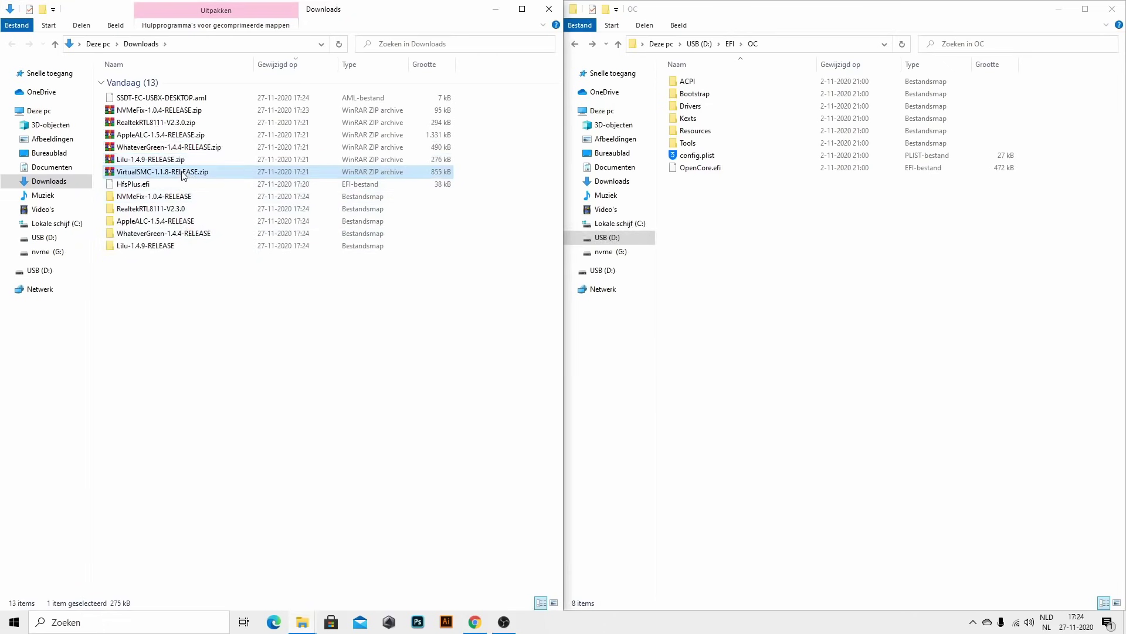
right_click(183, 172)
click(249, 245)
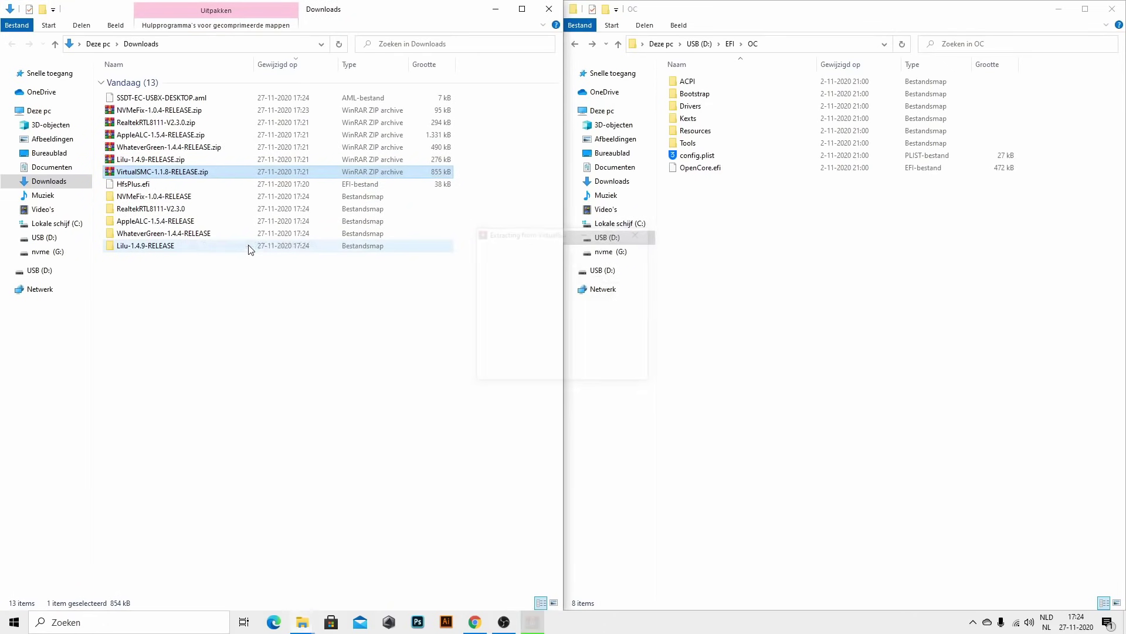
- Copy HfsPlus.efi from Downloads into the OC Drivers folder and check the contents of the ACPI folder
click(136, 186)
drag(137, 185, 690, 106)
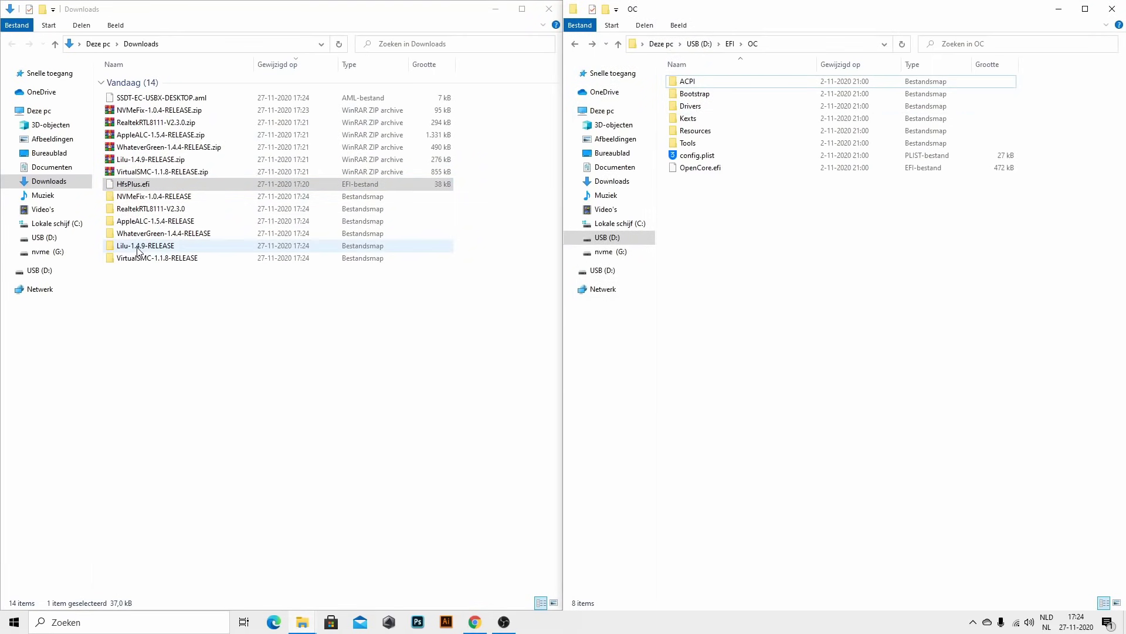
double_click(699, 82)
click(578, 46)
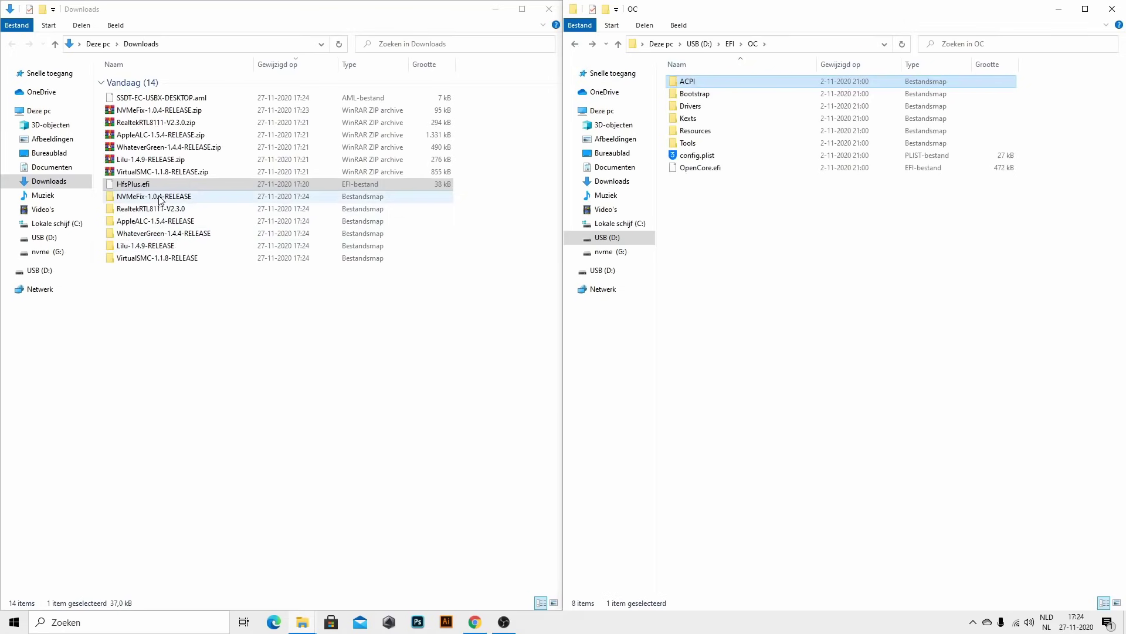
- Copy the NVMeFix kext from its extracted folder into the OC Kexts folder and return to Downloads
double_click(159, 198)
drag(143, 83, 710, 109)
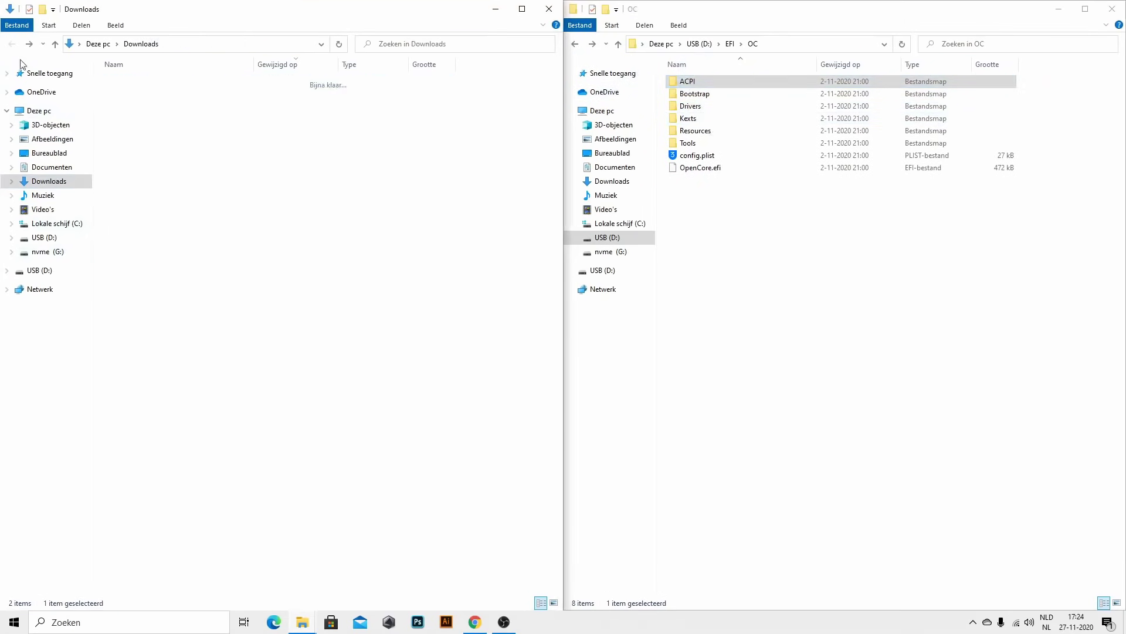
click(12, 44)
- Copy RealtekRTL8111.kext from the Release subfolder of RealtekRTL8111-V2.3.0 into the OC Kexts folder and return to Downloads
double_click(162, 229)
double_click(157, 95)
double_click(129, 94)
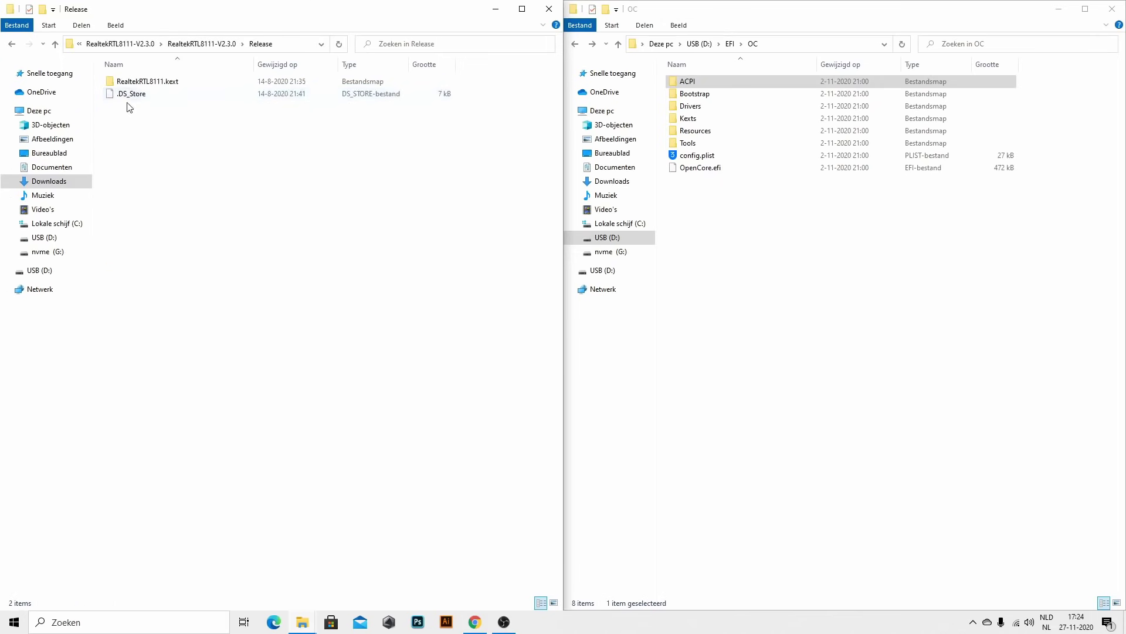
drag(130, 83, 699, 118)
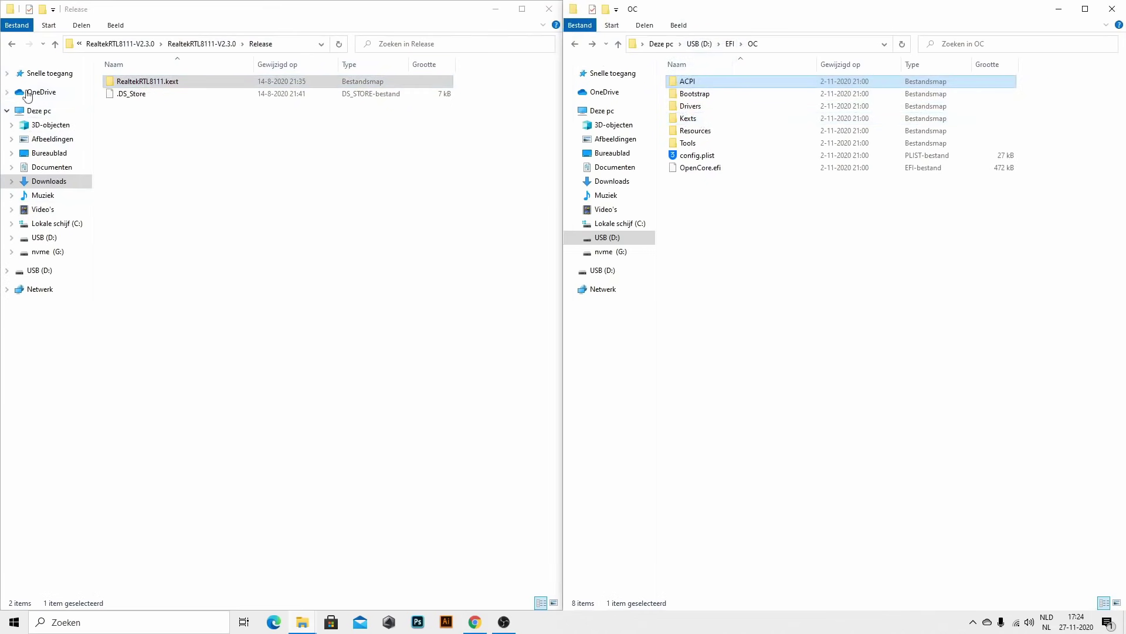
click(12, 44)
click(12, 44)
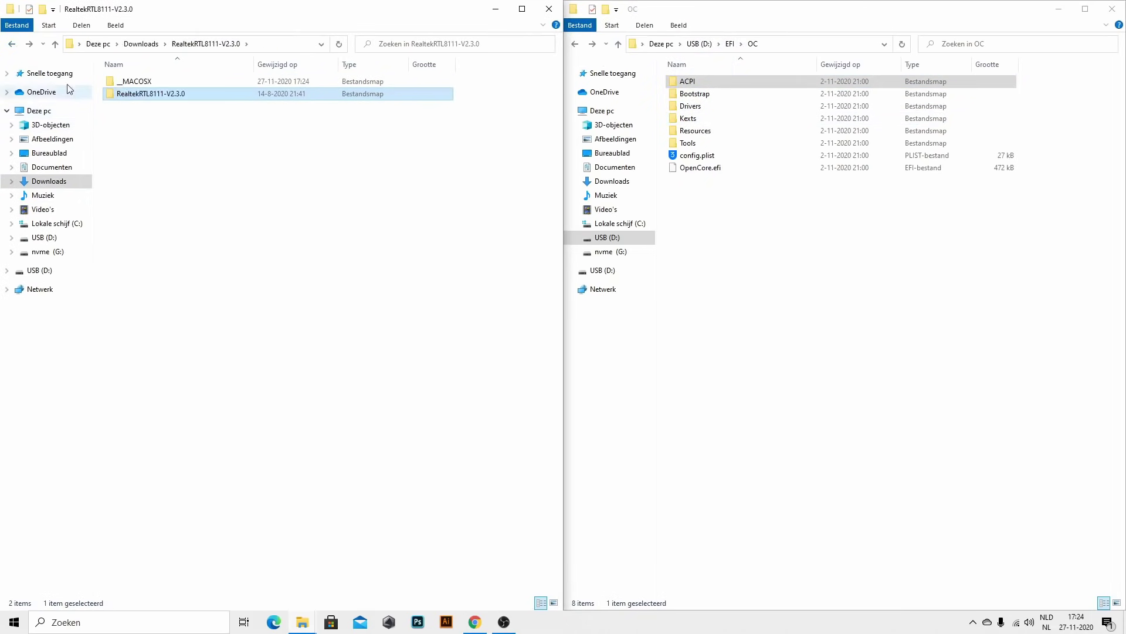
click(13, 45)
- Copy the AppleALC kext from AppleALC-1.5.4-RELEASE into the OC Kexts folder and return to Downloads
double_click(141, 227)
drag(160, 87, 694, 114)
click(13, 45)
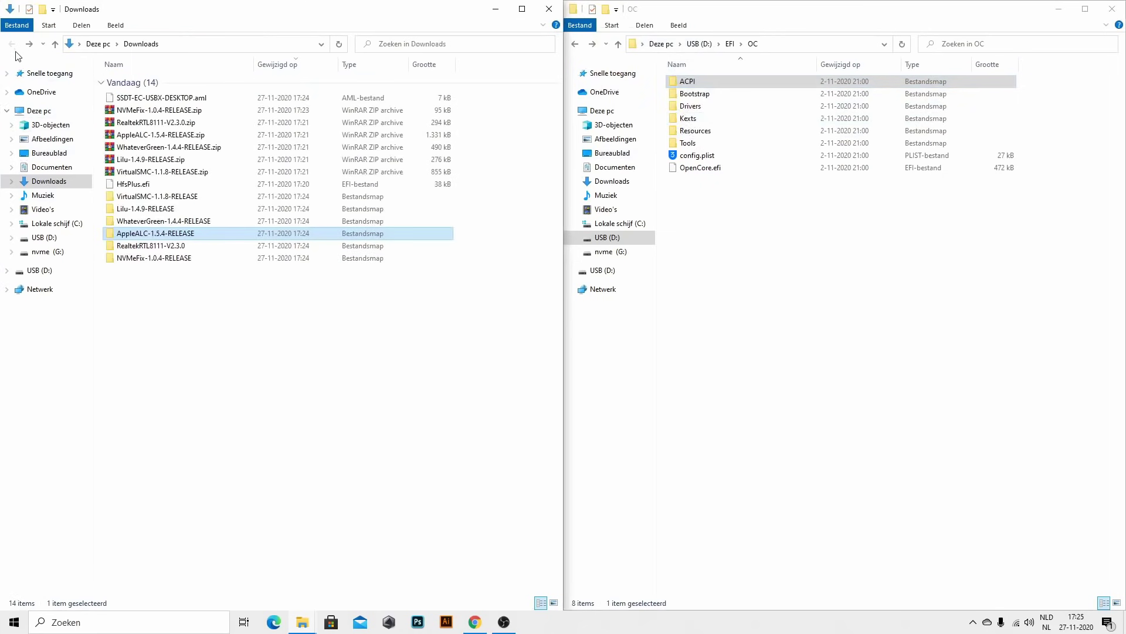
- Copy WhateverGreen.kext from WhateverGreen-1.4.4-RELEASE into the OC Kexts folder and return to Downloads
double_click(157, 222)
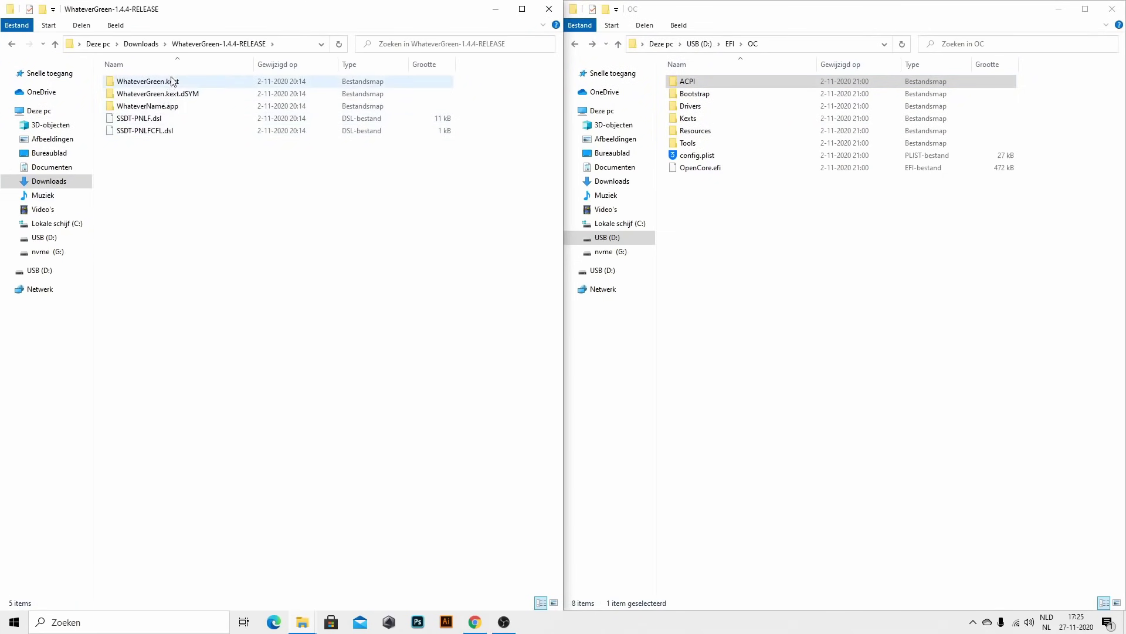
double_click(173, 83)
click(12, 44)
drag(153, 82, 698, 124)
click(11, 44)
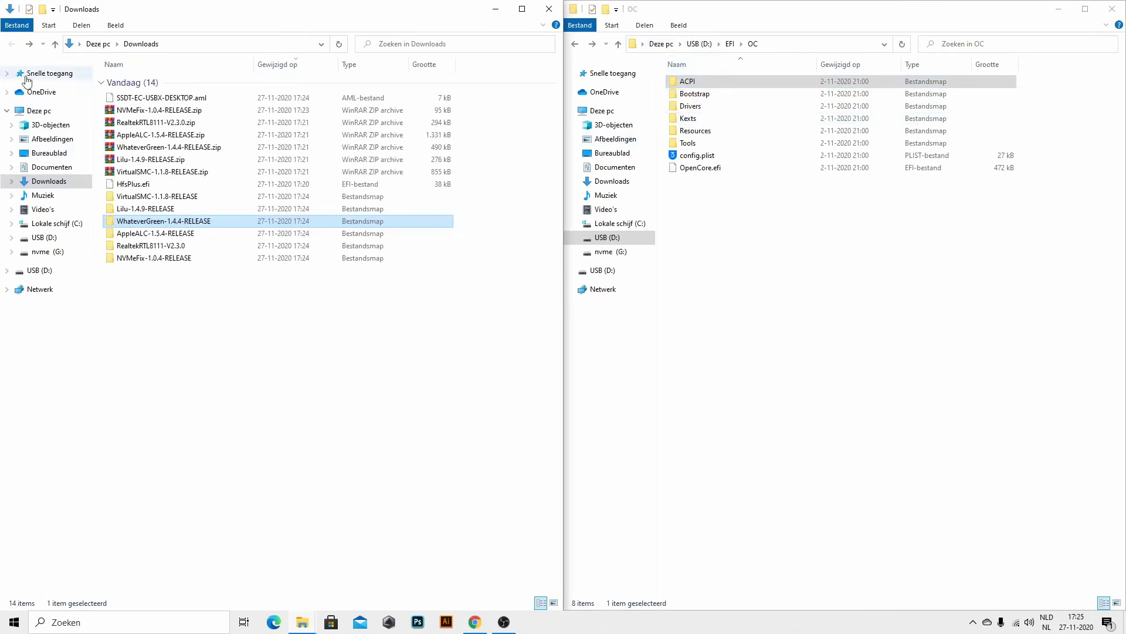
- Copy Lilu.kext from Lilu-1.4.9-RELEASE into the OC Kexts folder and return to Downloads
double_click(145, 208)
drag(130, 82, 712, 121)
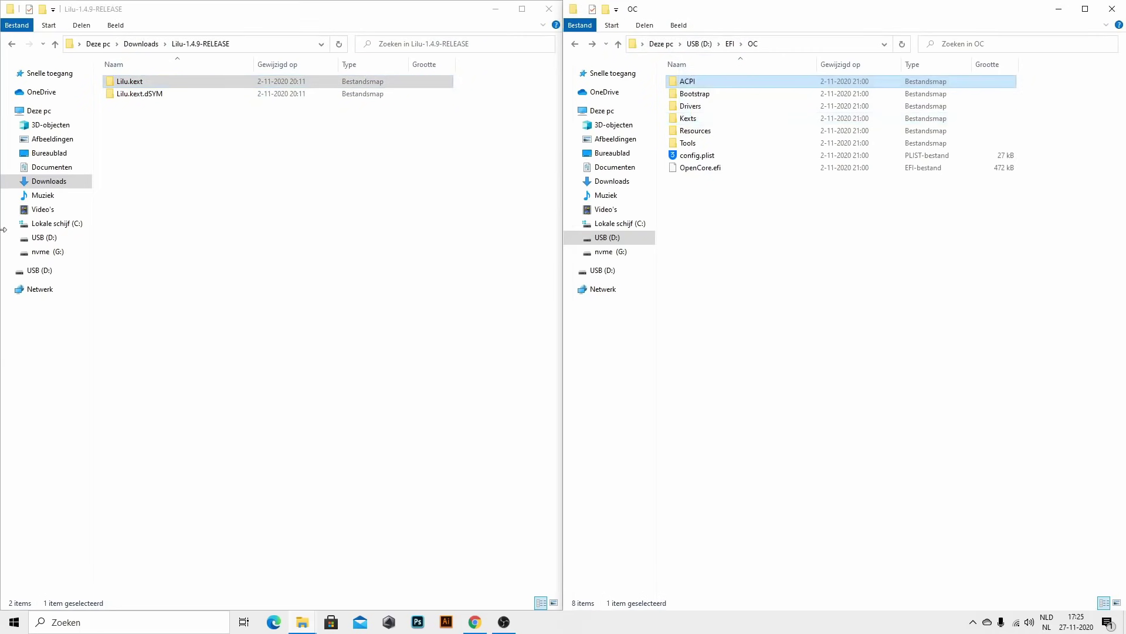
click(11, 44)
- Copy VirtualSMC.kext from the Kexts subfolder of VirtualSMC-1.1.8-RELEASE into the OC Kexts folder and return to Downloads
double_click(134, 197)
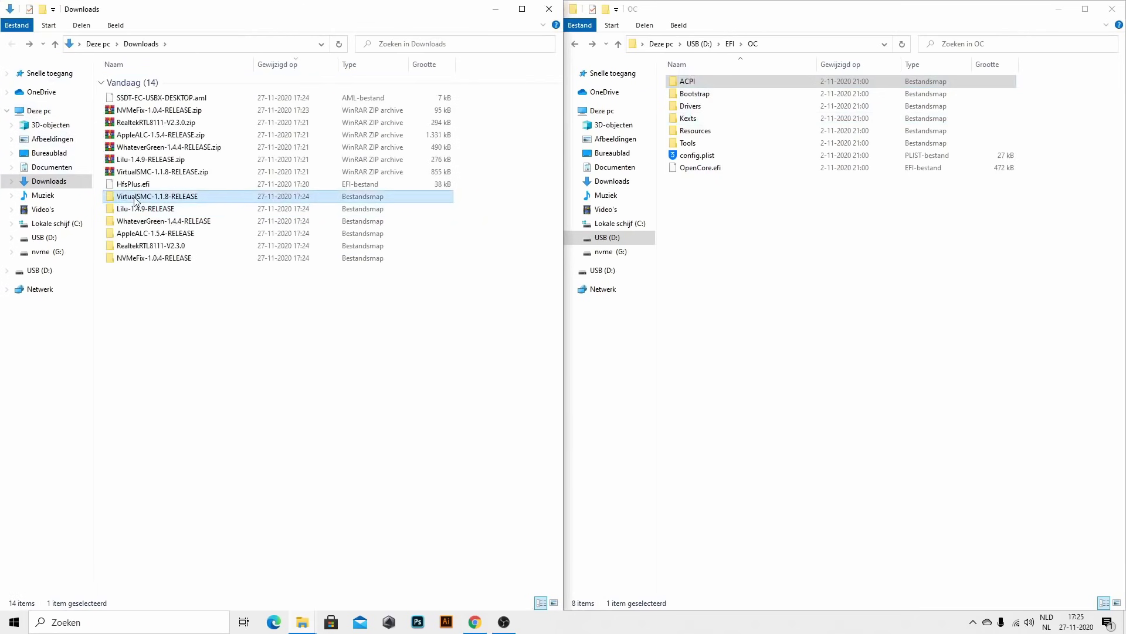
double_click(125, 95)
click(132, 144)
drag(128, 146, 705, 121)
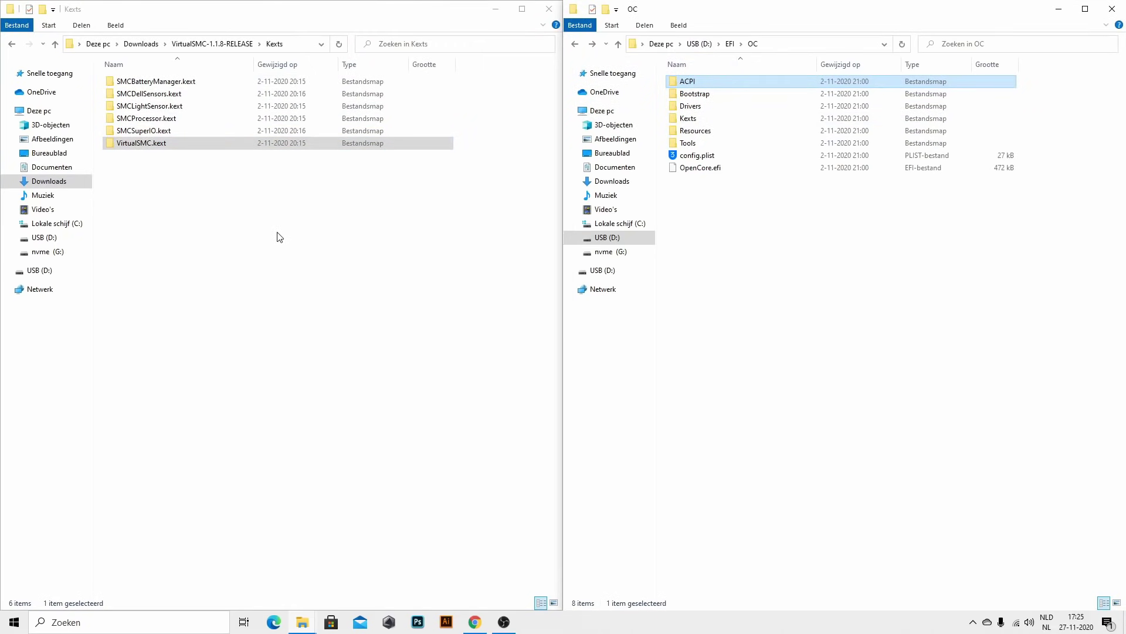
click(12, 44)
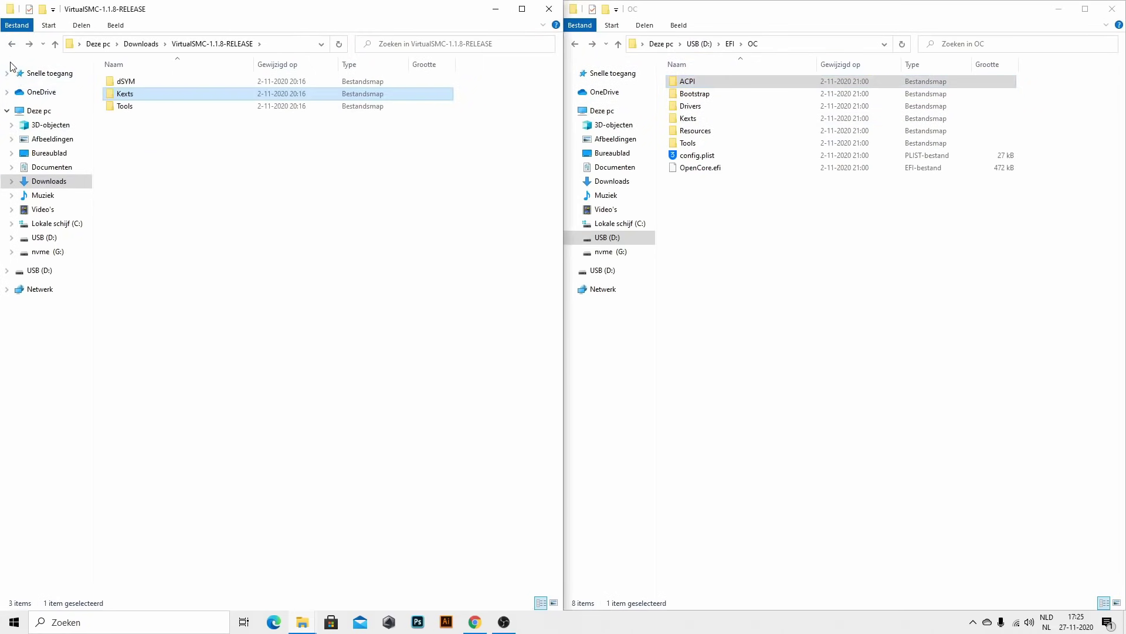
click(14, 45)
drag(290, 373, 129, 124)
right_click(130, 124)
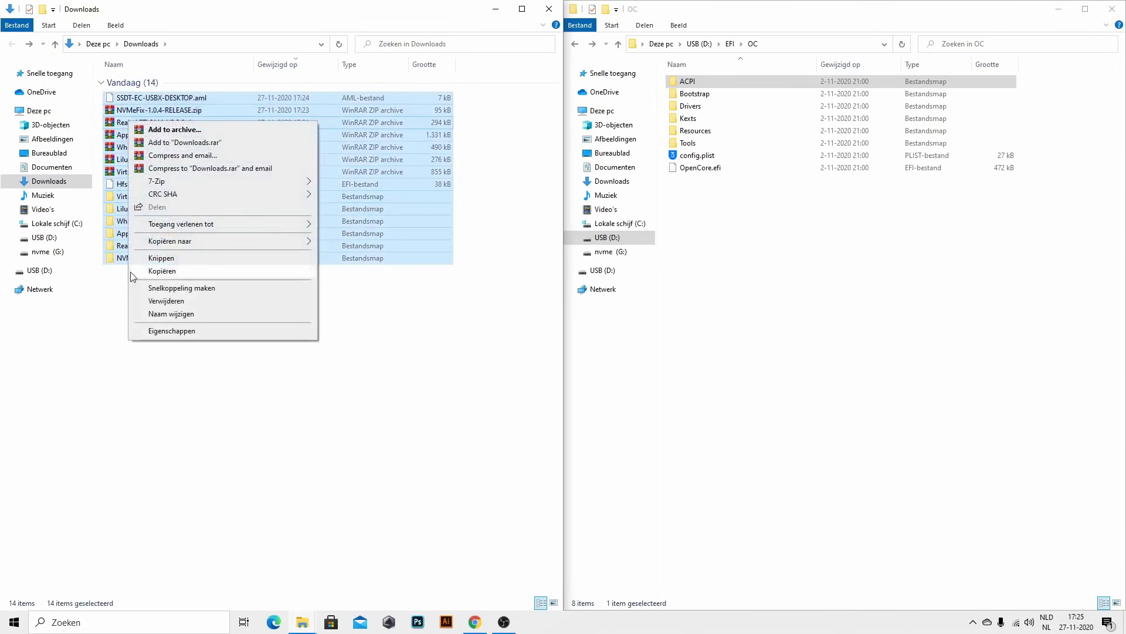
click(84, 346)
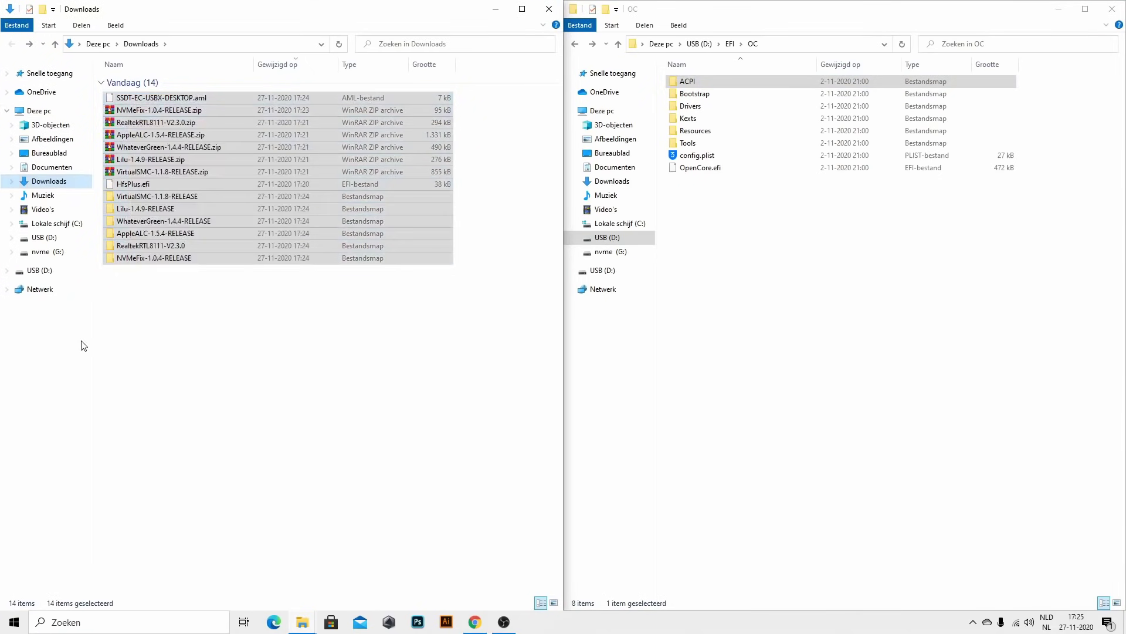
click(193, 99)
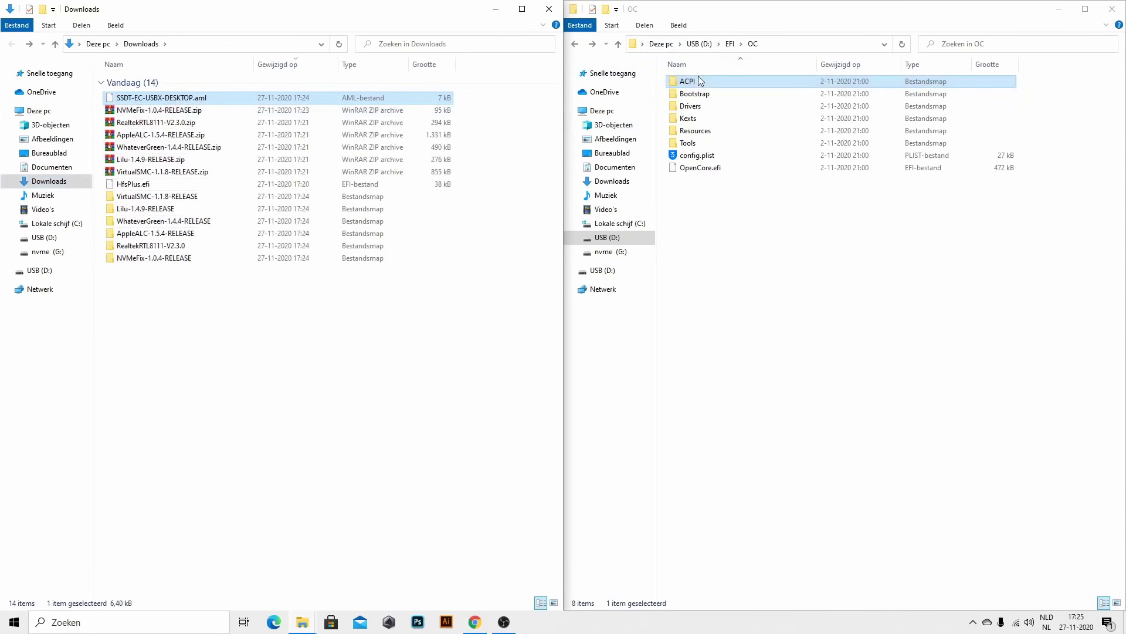
click(181, 271)
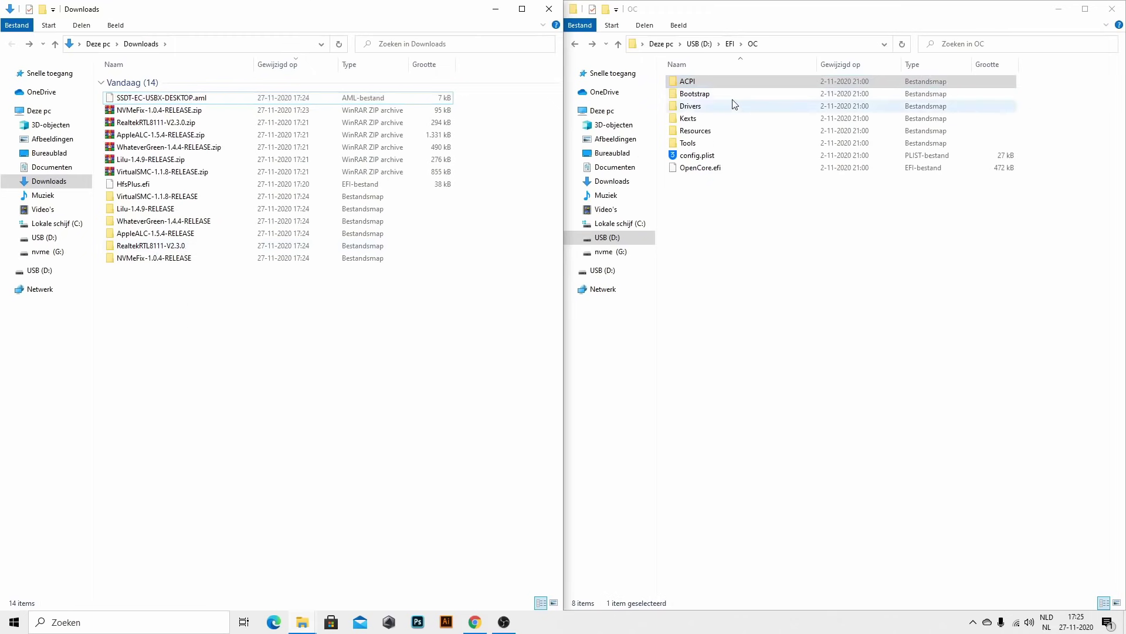
click(149, 197)
click(144, 186)
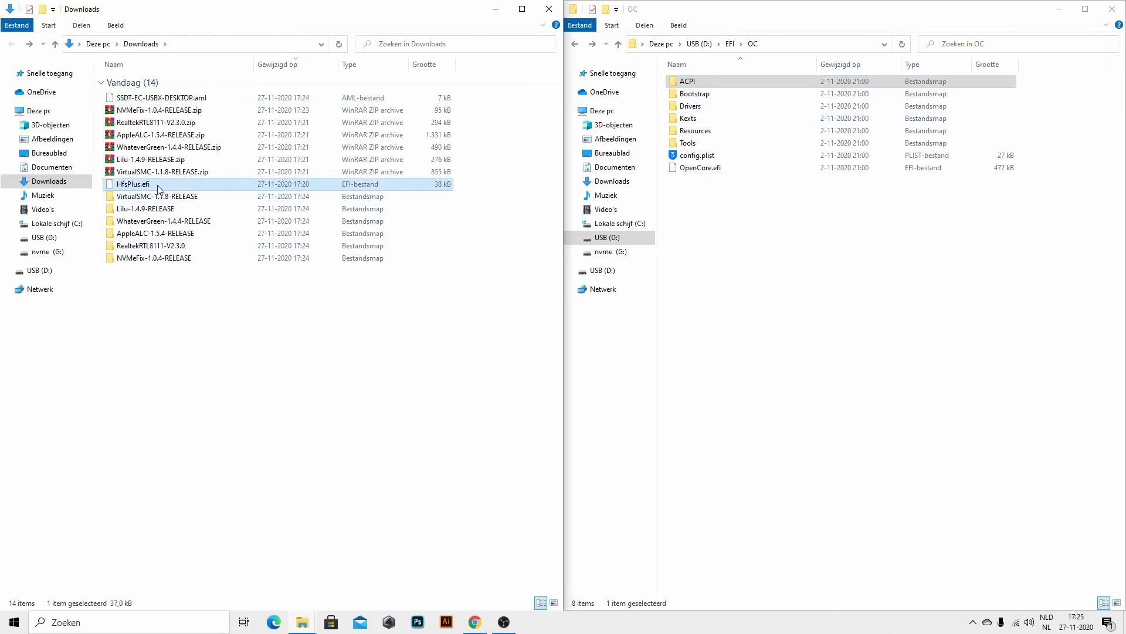
- Delete all files and folders in the Downloads folder
click(121, 425)
drag(223, 304, 146, 97)
right_click(147, 101)
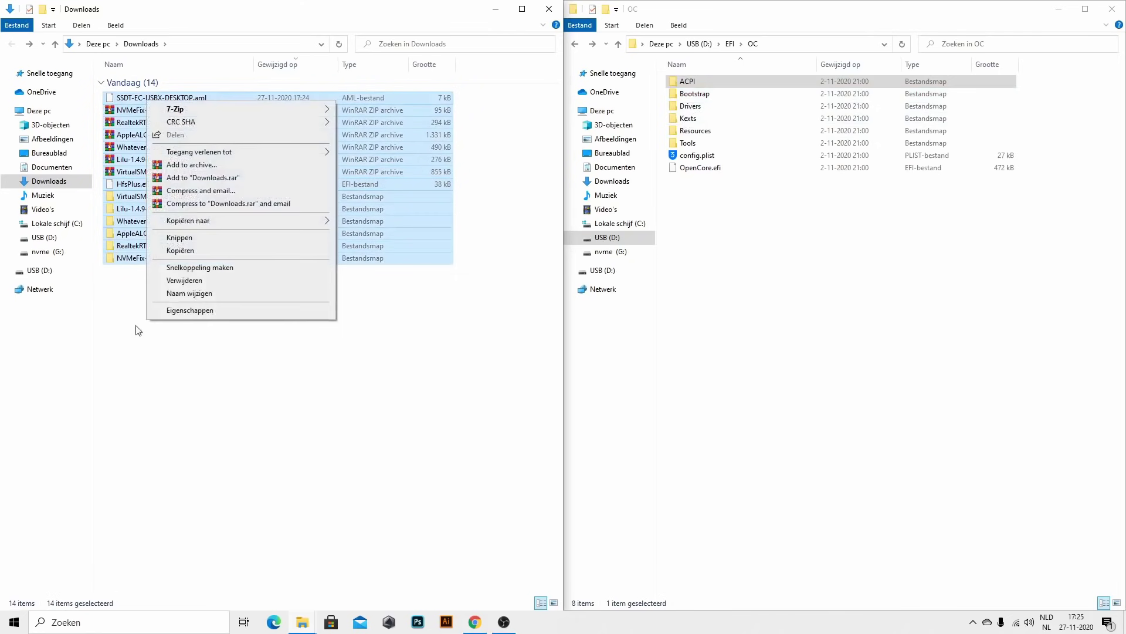
click(185, 280)
- Look through the subfolders of EFI\OC on the USB, including Kexts and Tools
double_click(698, 120)
click(576, 47)
key(Home)
key(Return)
click(576, 44)
double_click(692, 143)
click(576, 44)
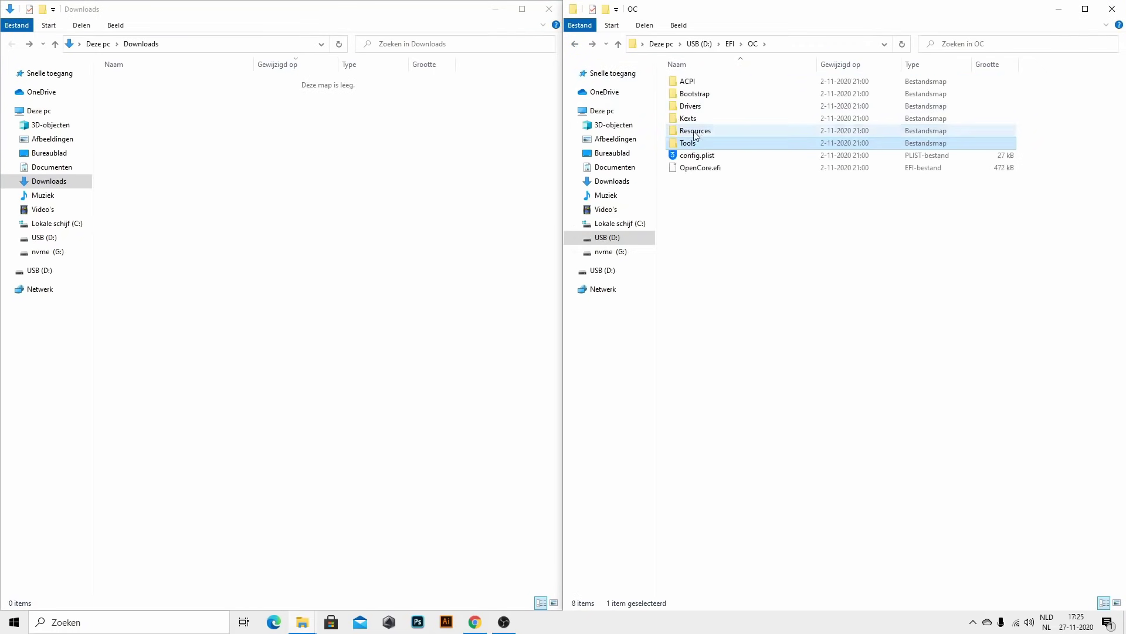
- Examine the OC folder on the USB drive, opening its Resources and Drivers subfolders to check their contents
double_click(695, 132)
click(576, 45)
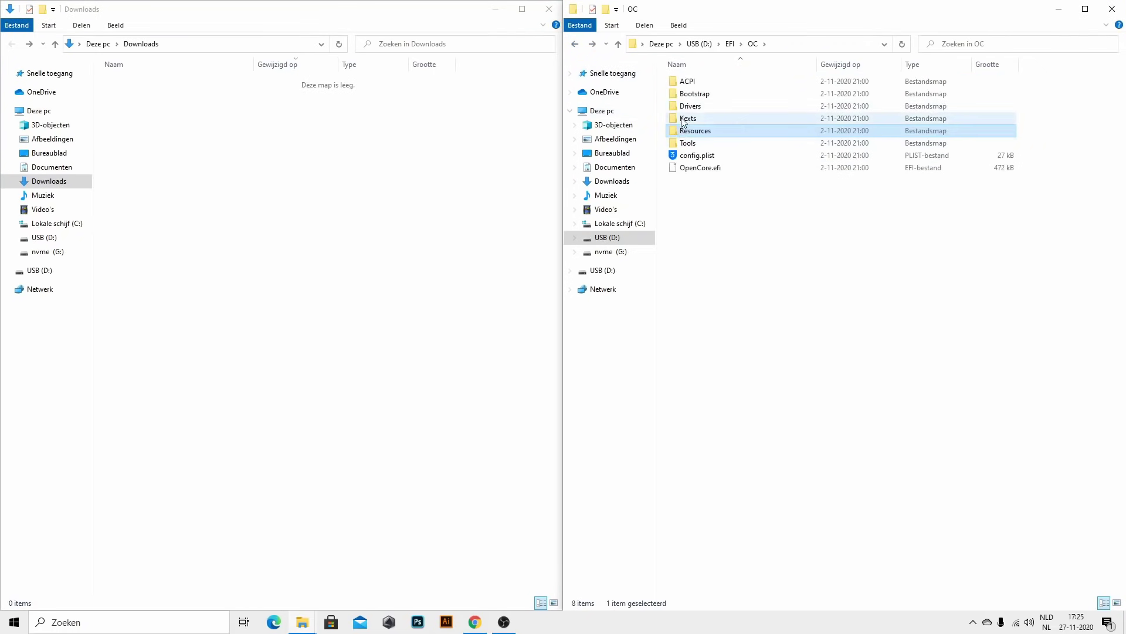
click(687, 82)
click(693, 108)
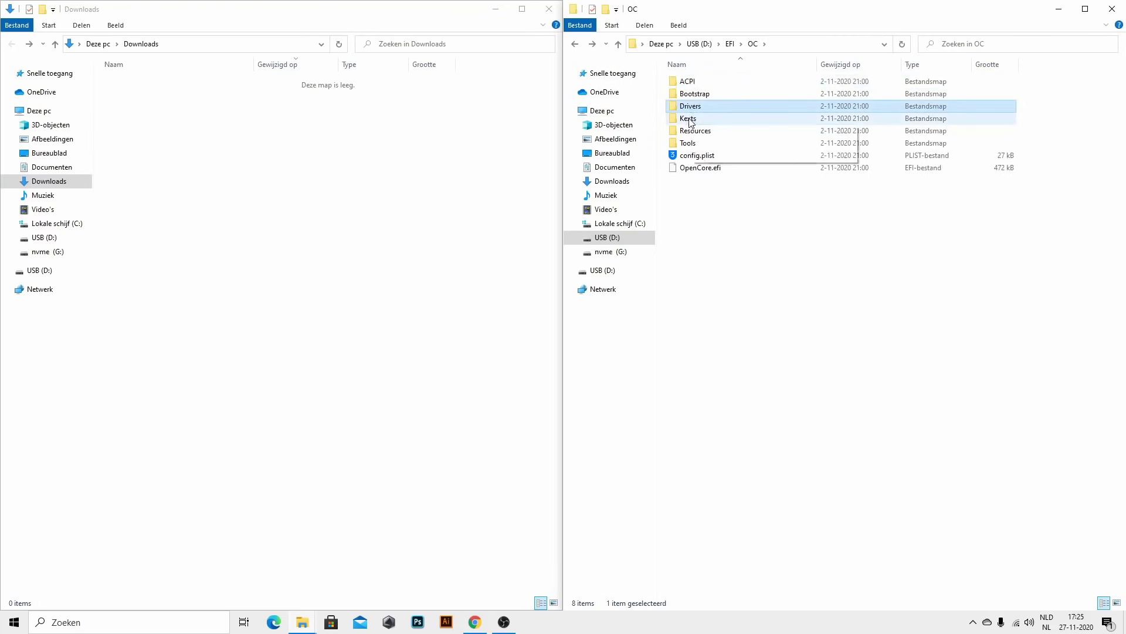
click(691, 120)
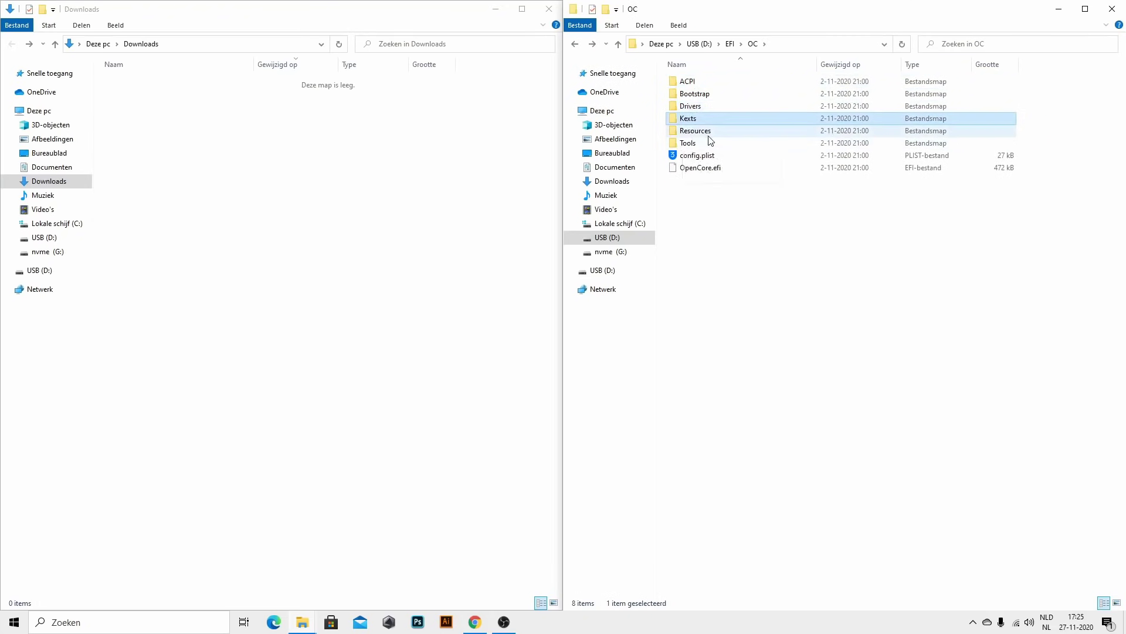
click(707, 143)
double_click(710, 111)
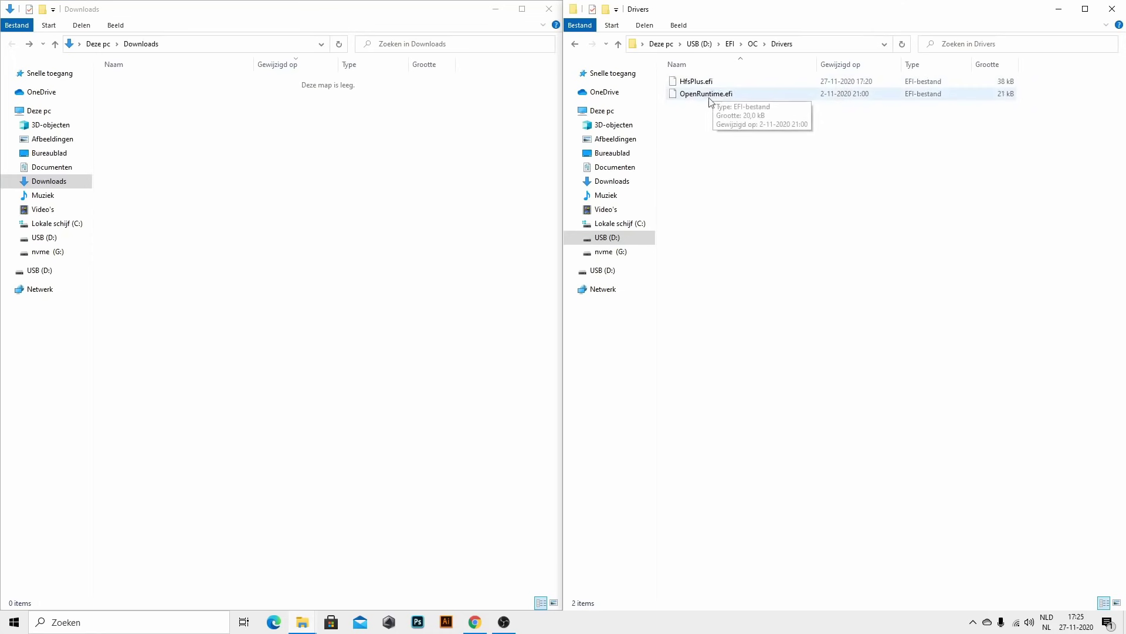
click(575, 44)
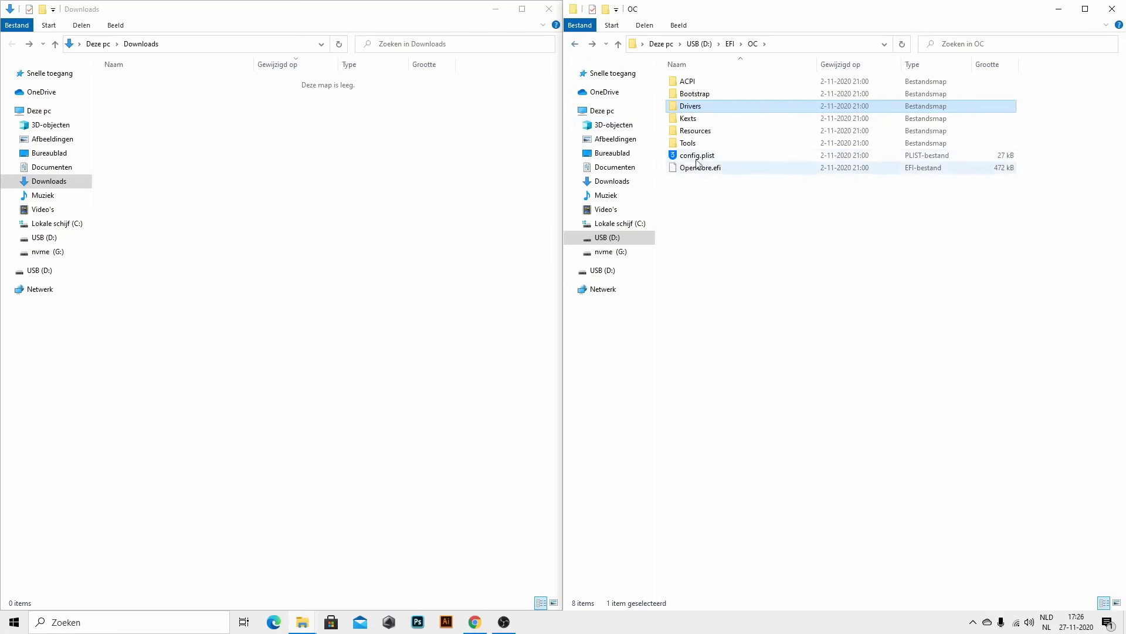
- Close the Downloads window and tile the OC folder window over the left half of the screen
click(548, 9)
drag(773, 12, 3, 309)
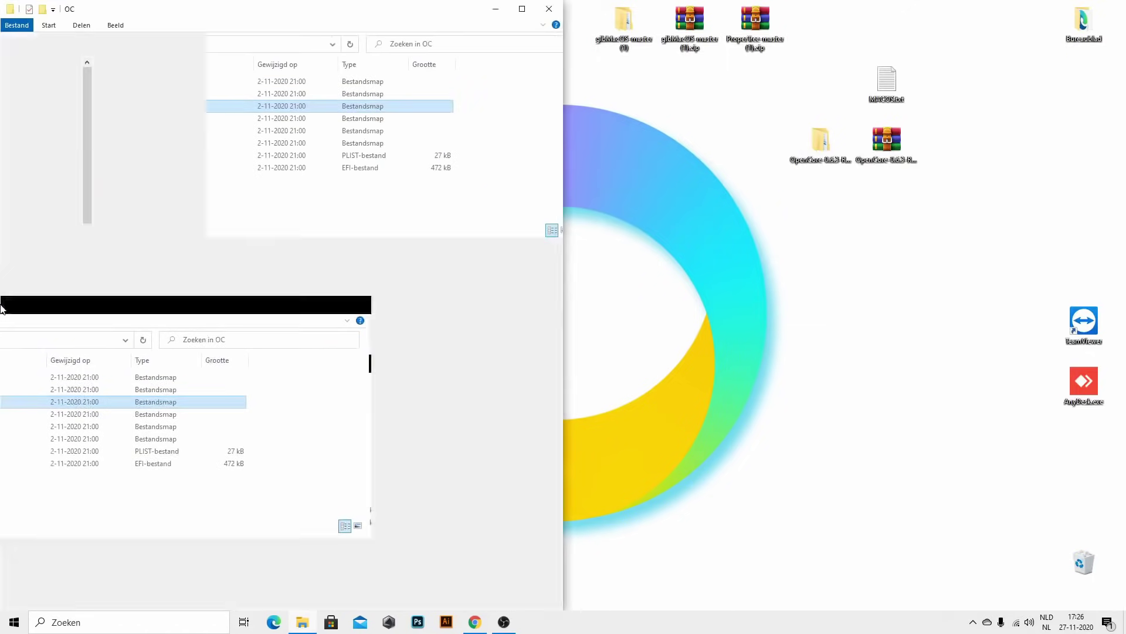
click(573, 122)
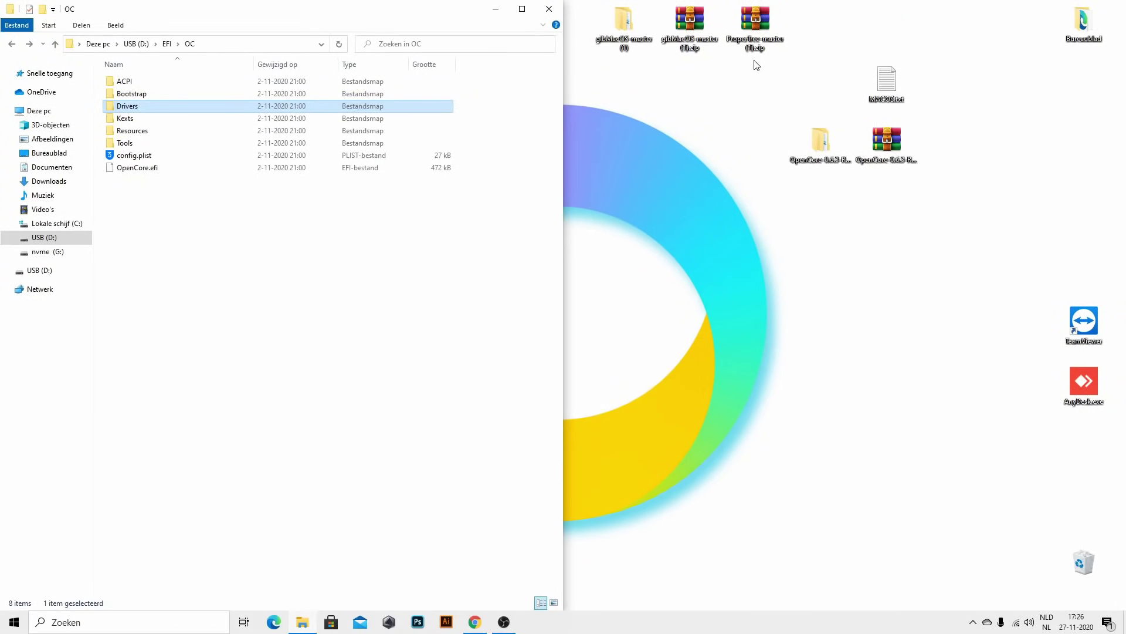
- Extract ProperTree-master (1).zip into its own folder and place that folder beside the OpenCore-0.6.3-RELEASE folder on the desktop
right_click(760, 26)
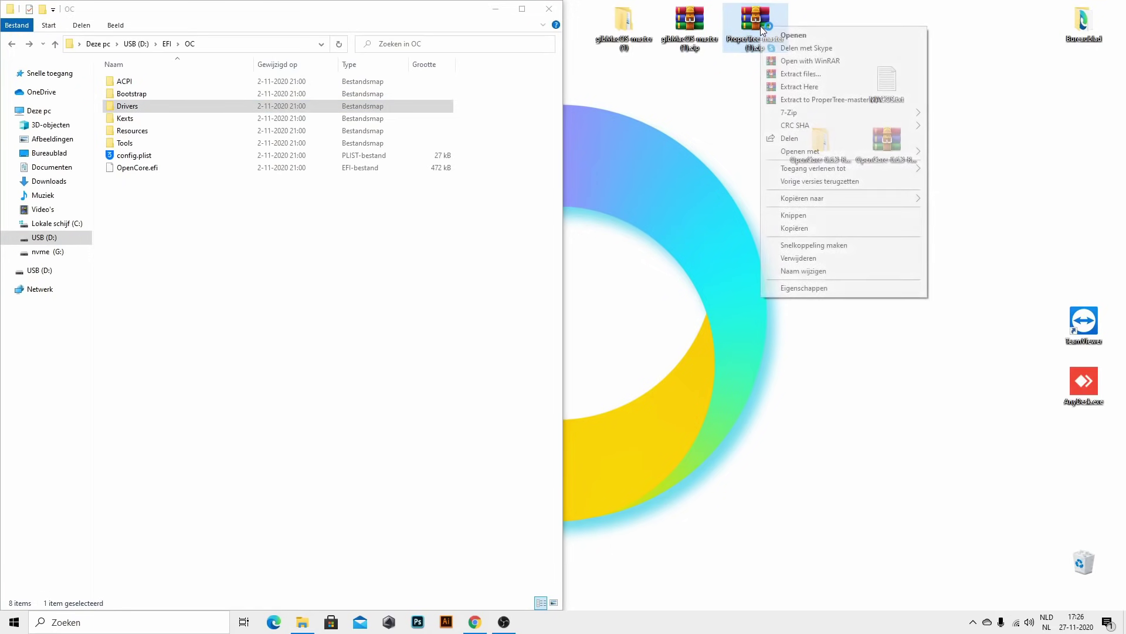
click(816, 98)
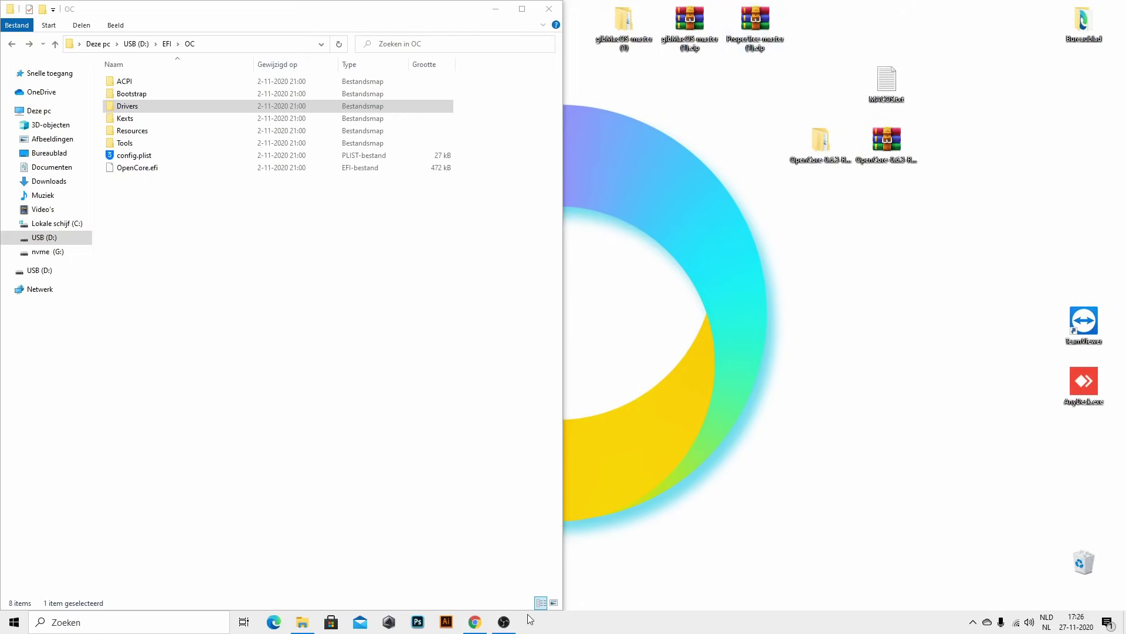
drag(472, 32, 311, 267)
drag(32, 202, 759, 146)
- Open the extracted ProperTree-master (1) folder and tile its window side by side with the OC folder window
click(330, 270)
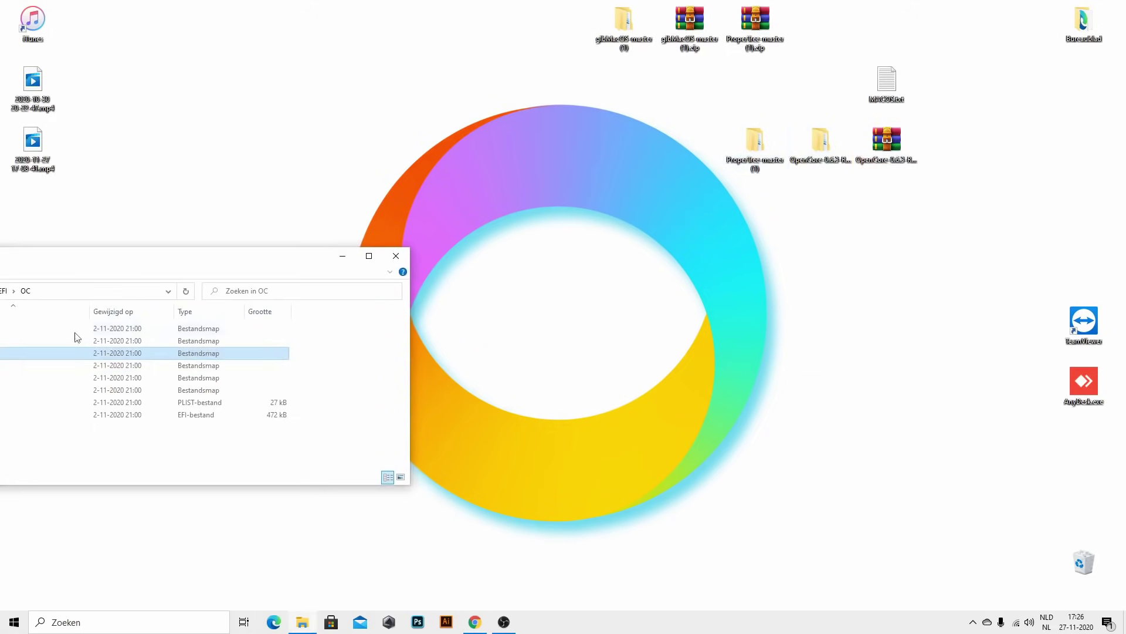
drag(226, 261, 1, 335)
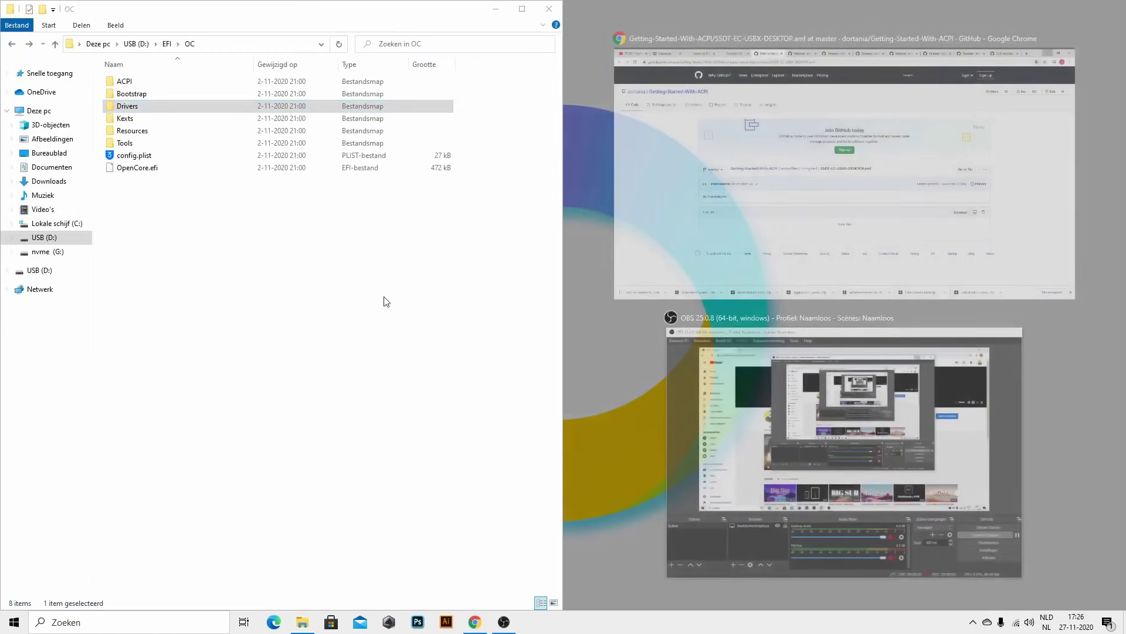
click(575, 438)
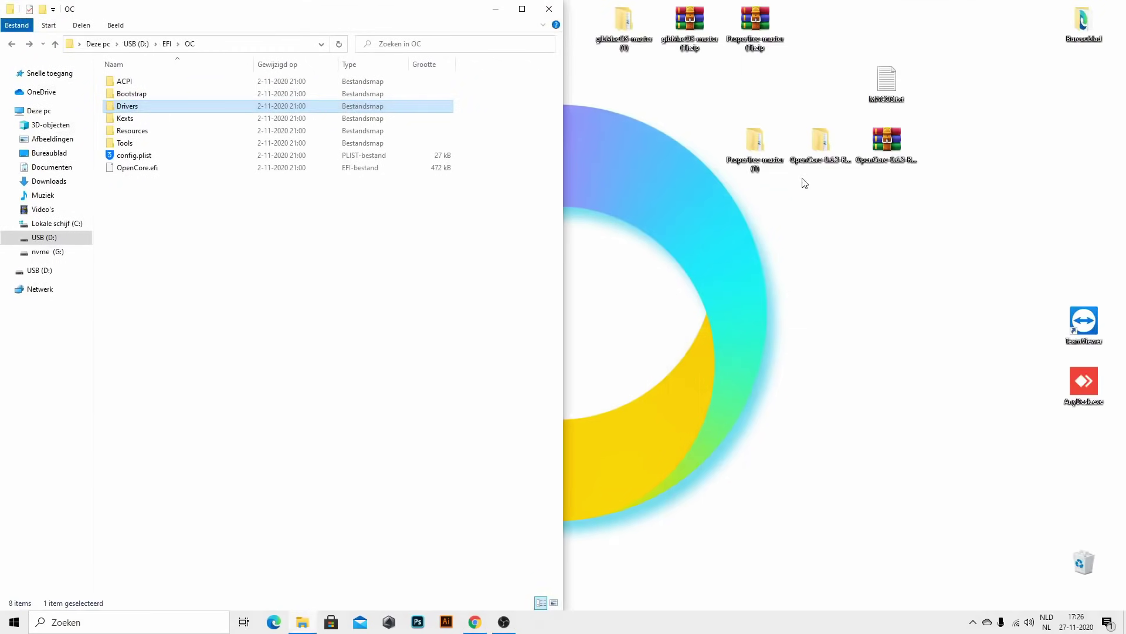
double_click(759, 142)
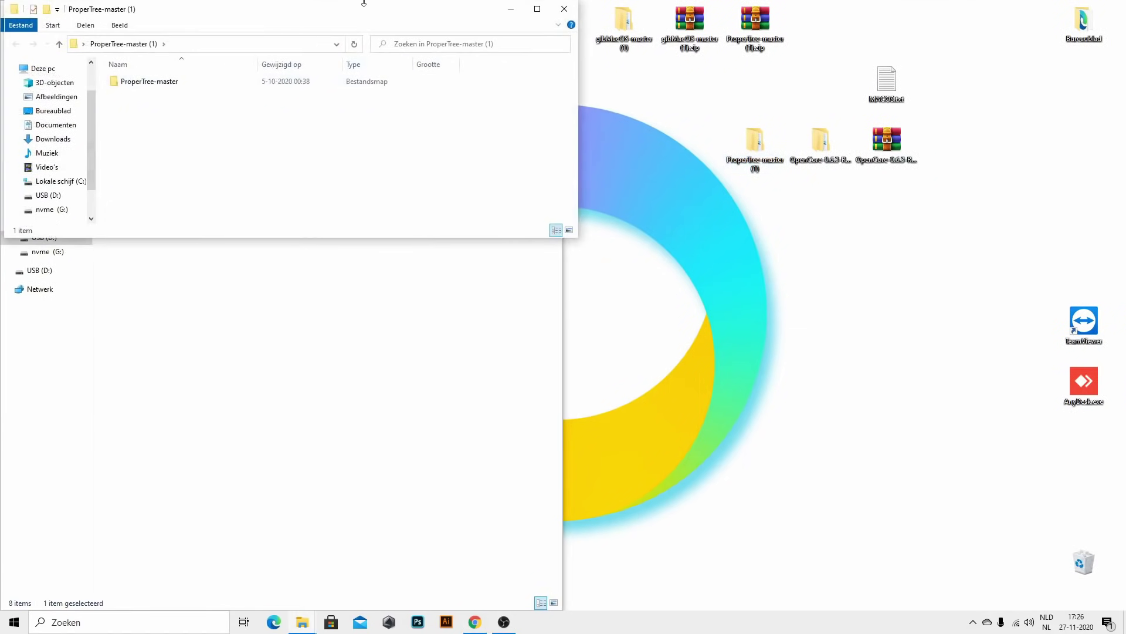
drag(366, 10, 1123, 182)
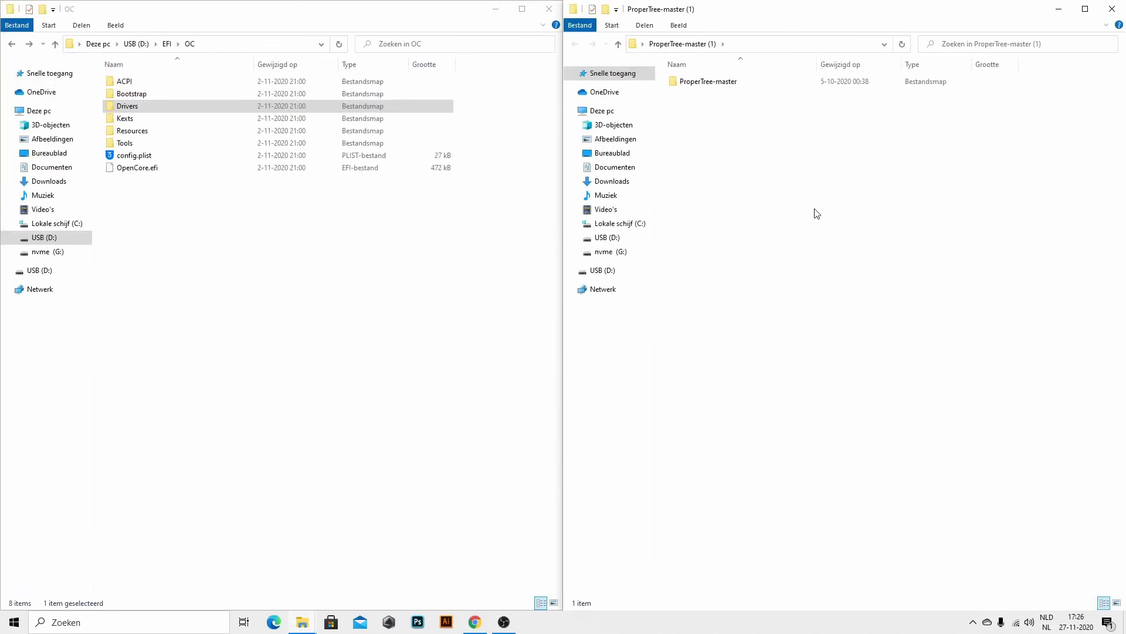
- Launch ProperTree.bat from the ProperTree-master folder
double_click(710, 83)
double_click(702, 118)
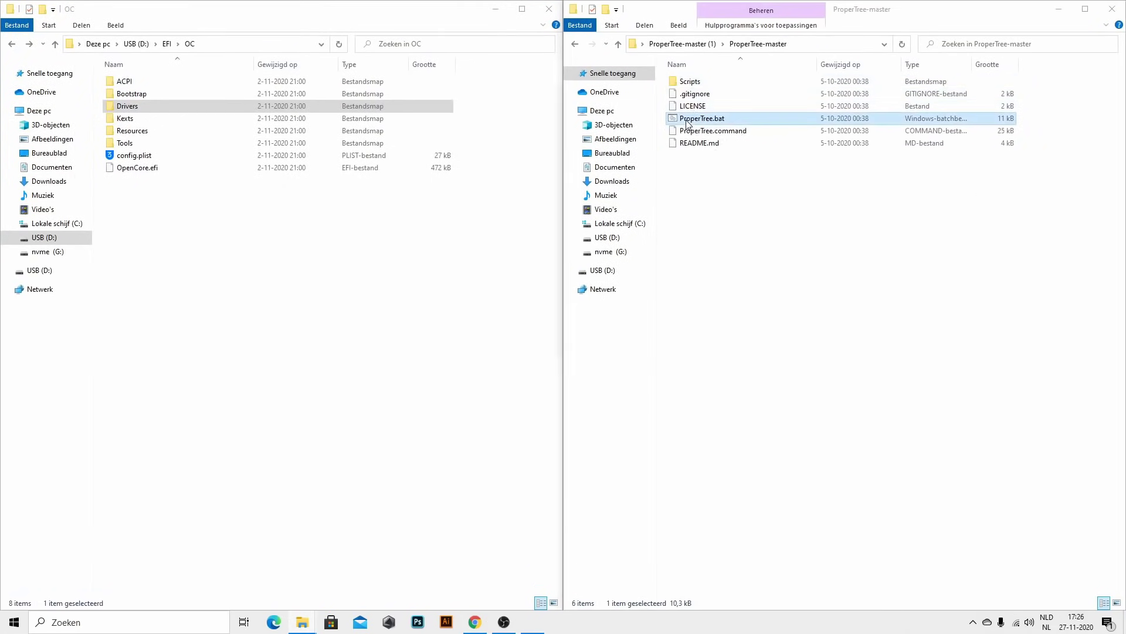
click(625, 69)
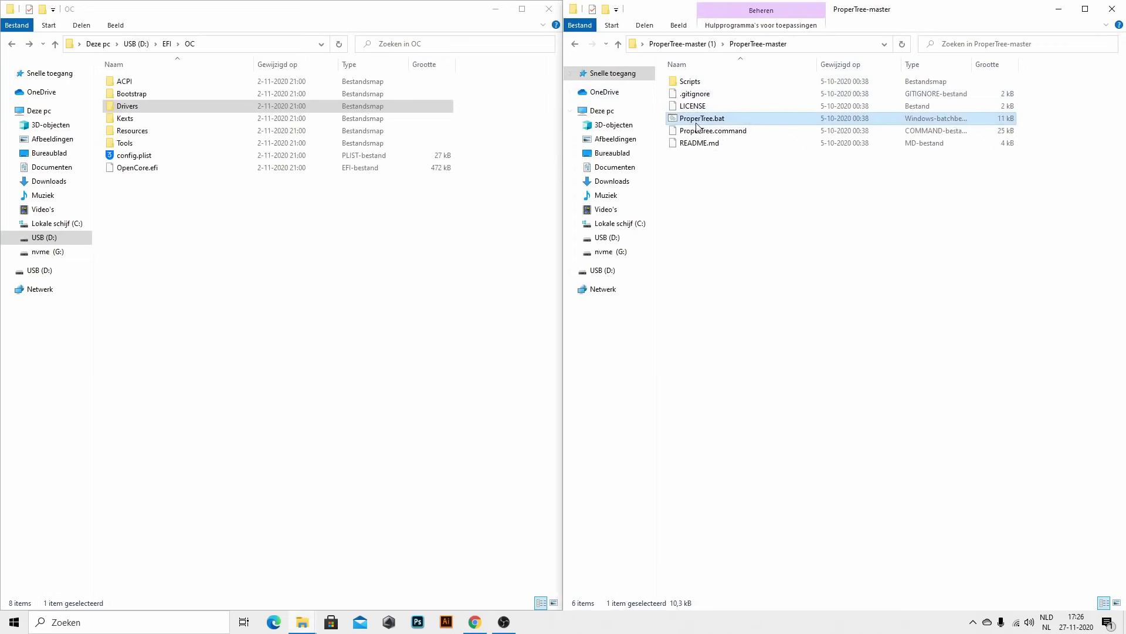
right_click(698, 121)
click(757, 168)
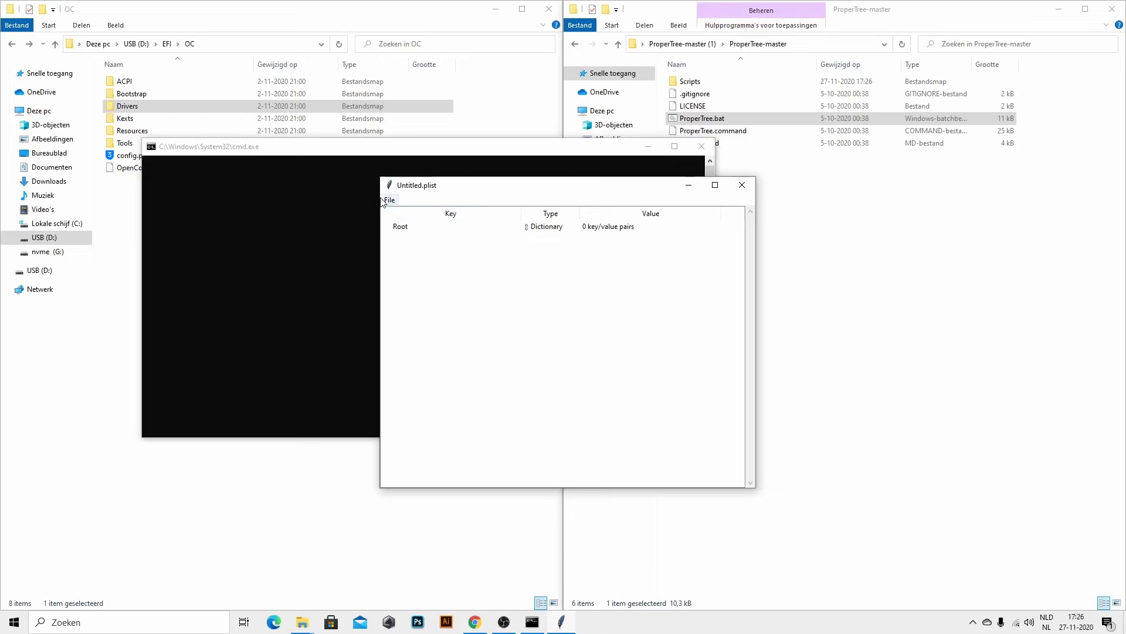
- Open config.plist from the EFI\OC folder on USB (D:) in ProperTree
click(390, 200)
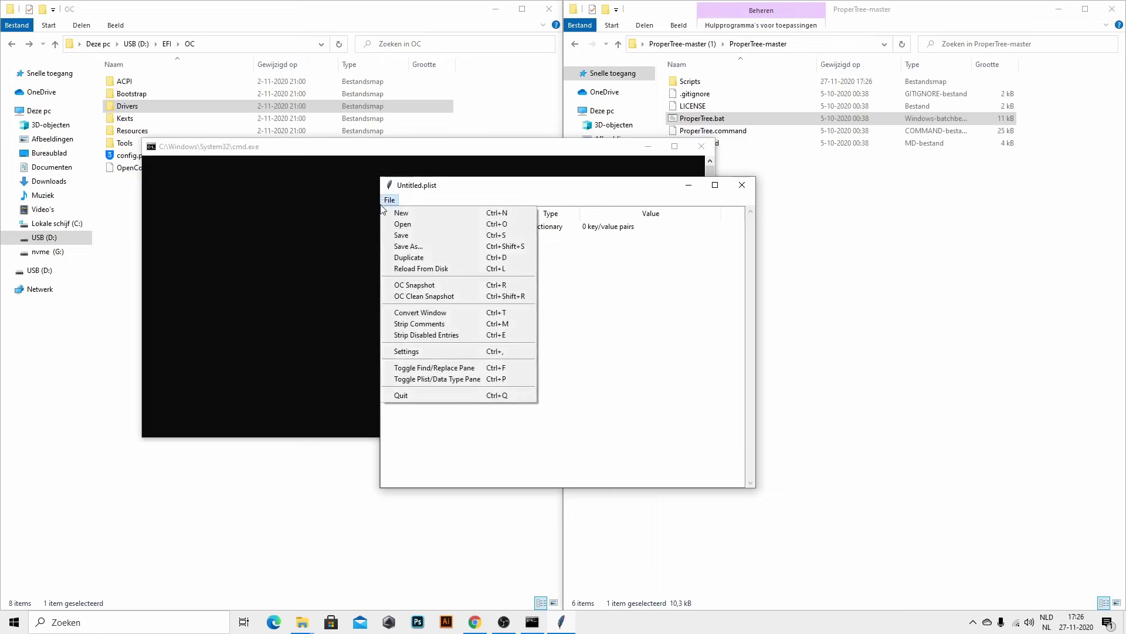
click(393, 226)
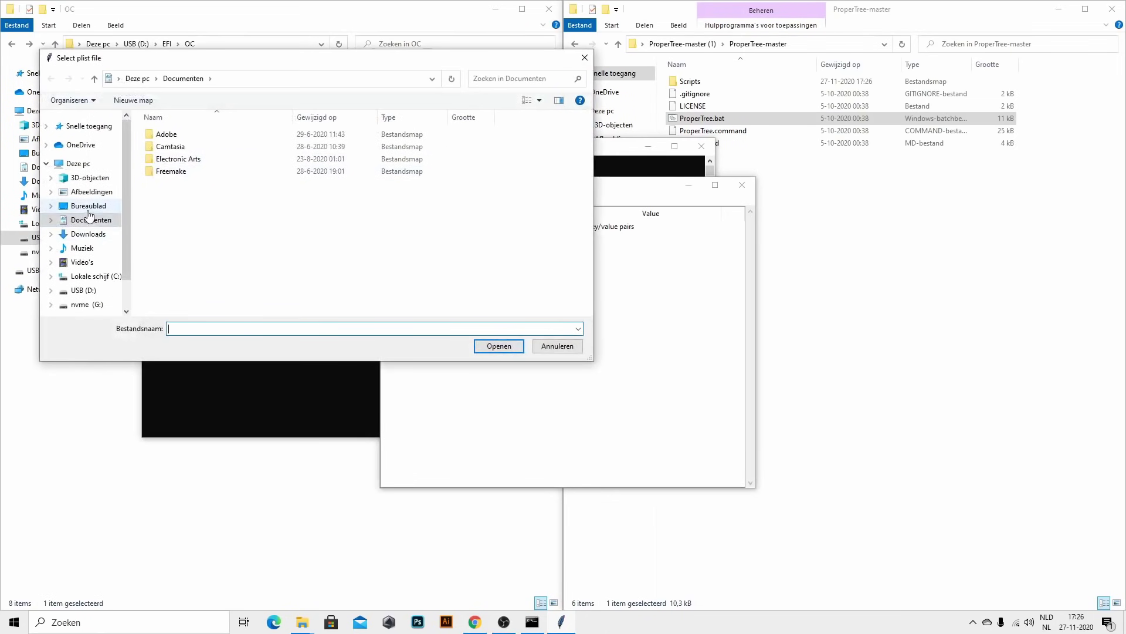
click(88, 205)
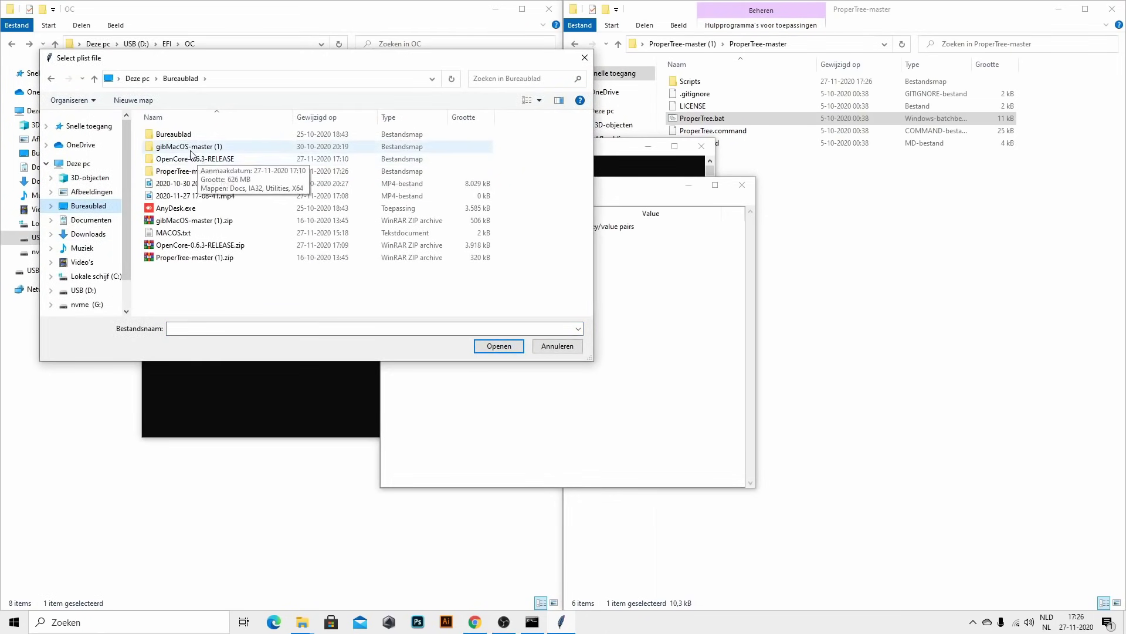
scroll(121, 242, down, 1)
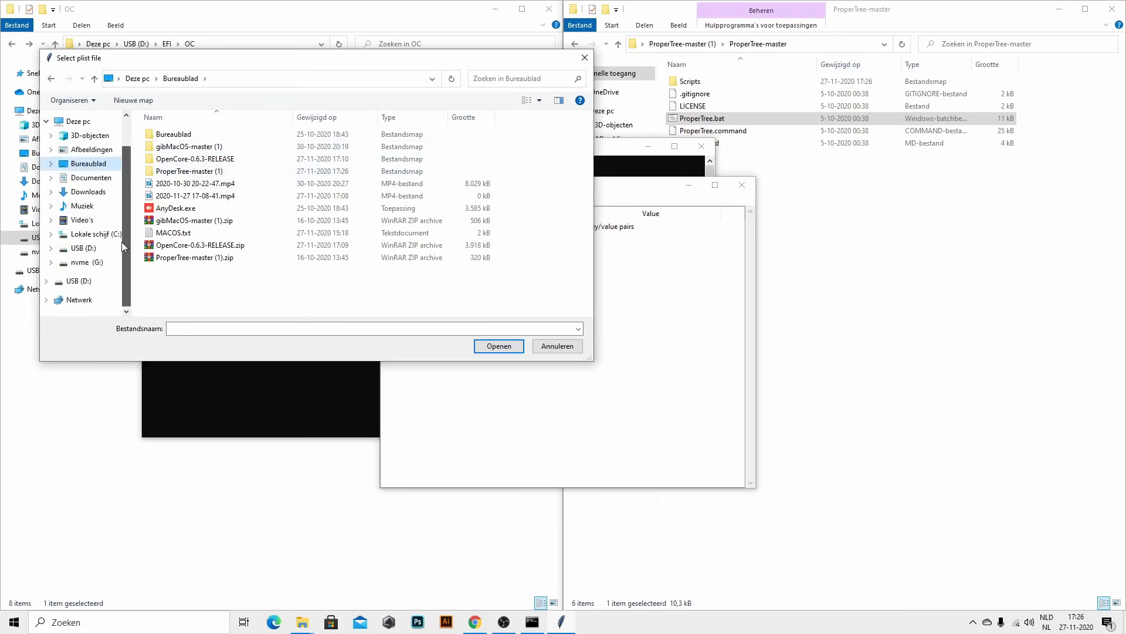
click(82, 248)
double_click(161, 147)
double_click(163, 148)
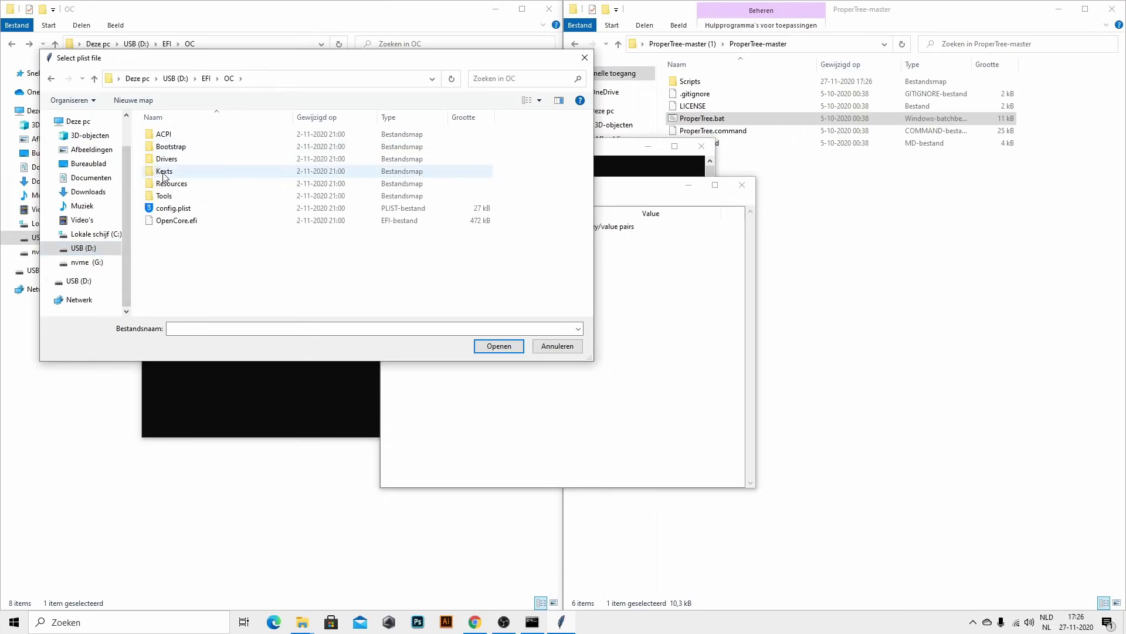
double_click(171, 208)
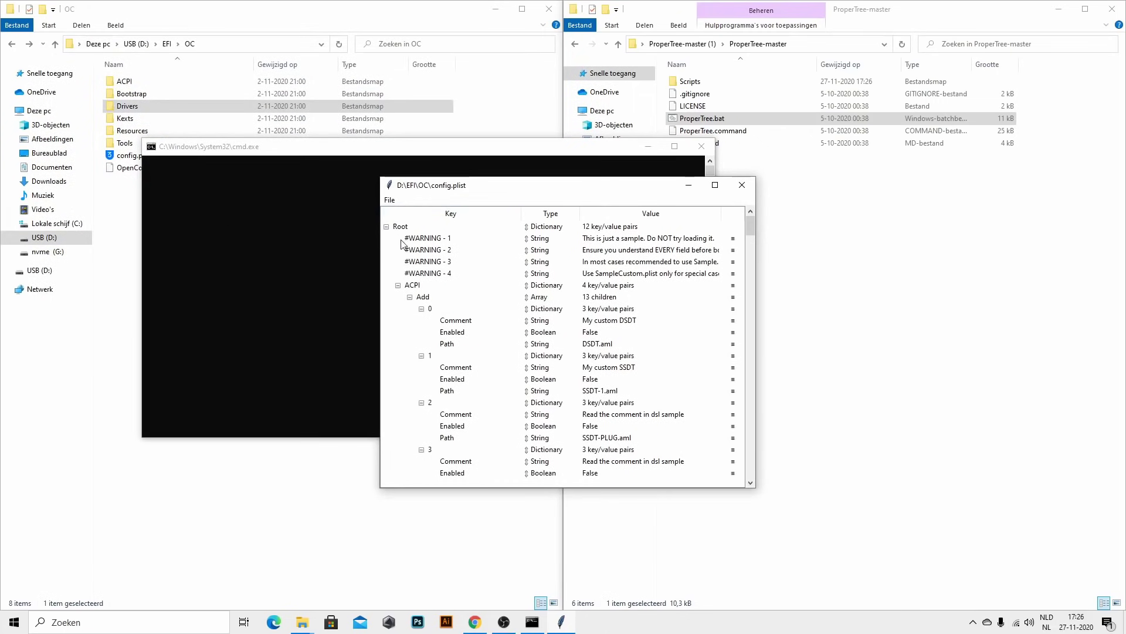
- Delete the four #WARNING entries at the start of the Root dictionary
click(415, 239)
key(Delete)
key(Delete)
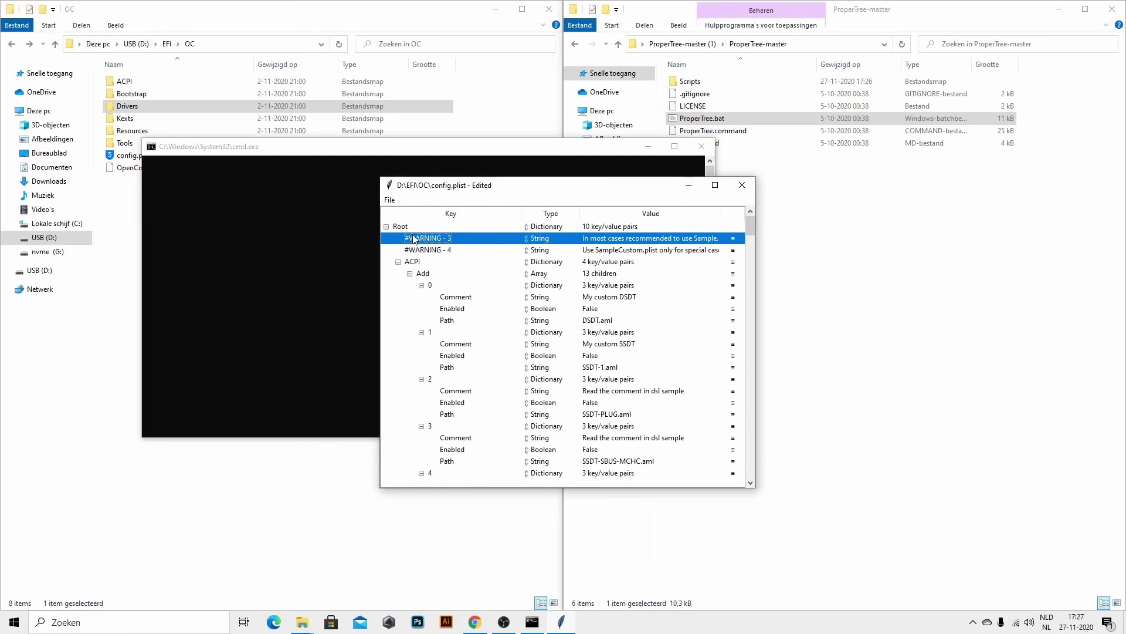
key(Delete)
key(Delete)
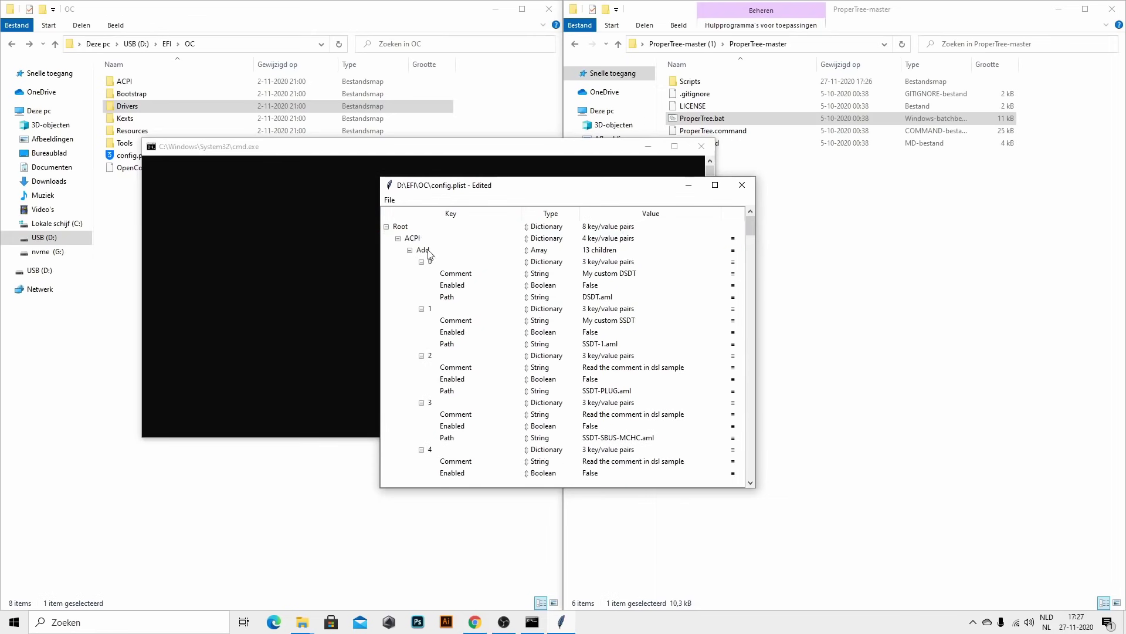
- Run an OC Snapshot on config.plist using the EFI\OC folder on USB (D:)
click(401, 200)
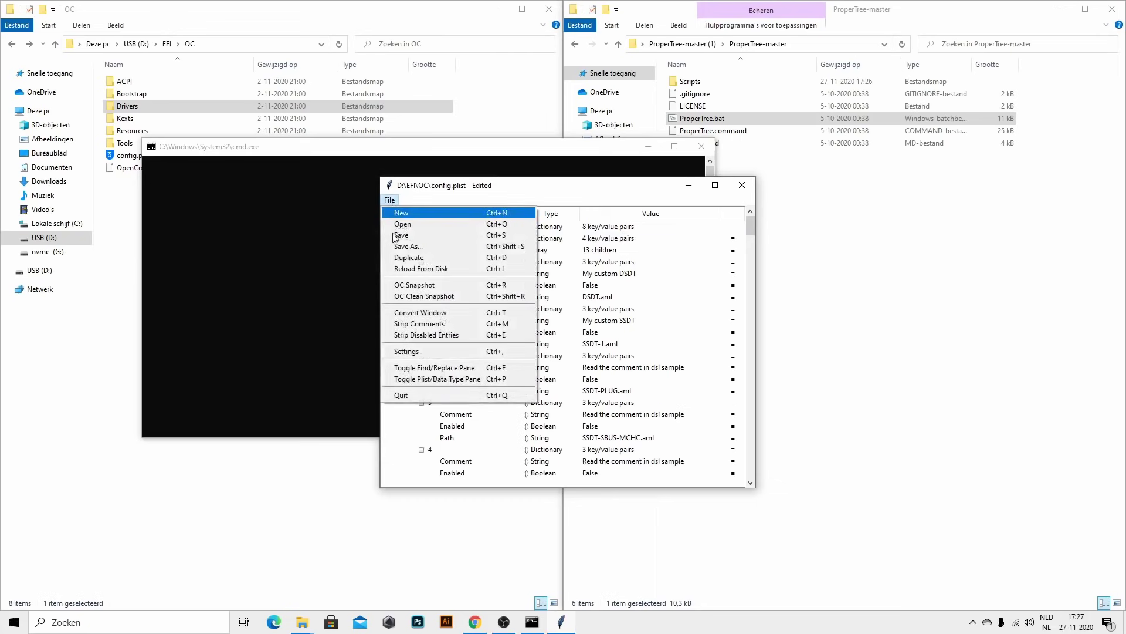
click(404, 282)
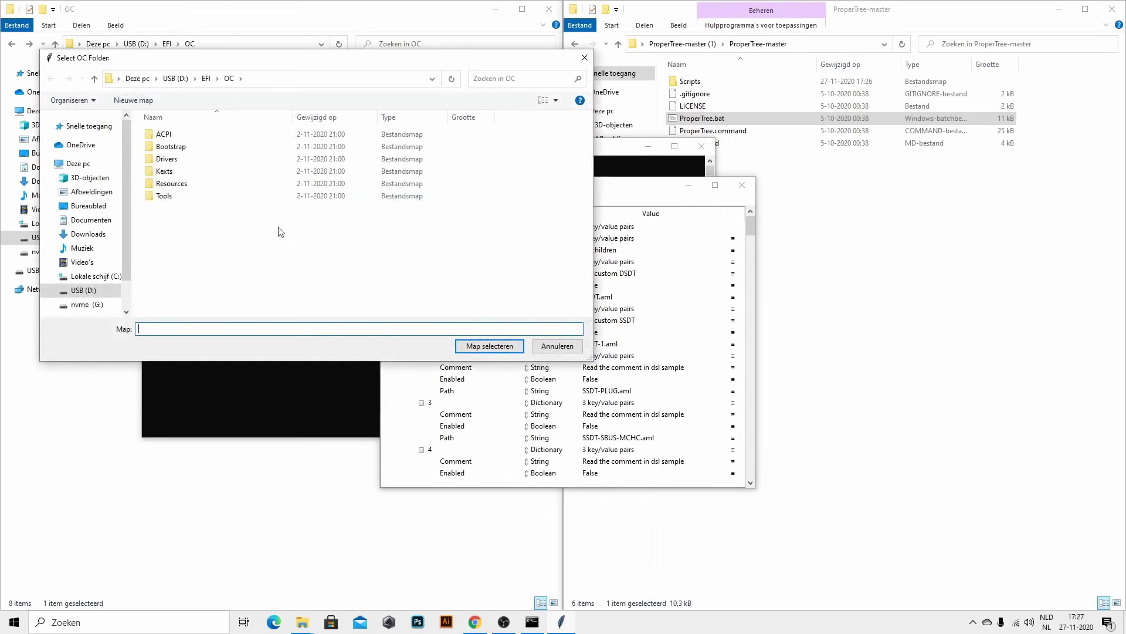
click(83, 289)
double_click(163, 147)
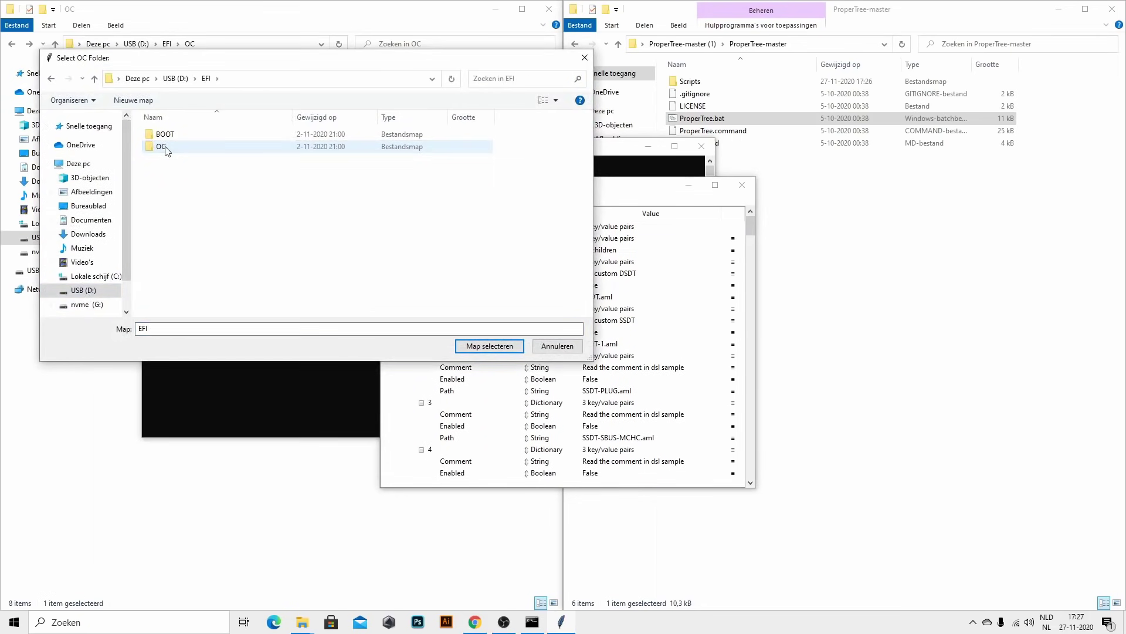
double_click(165, 148)
click(490, 346)
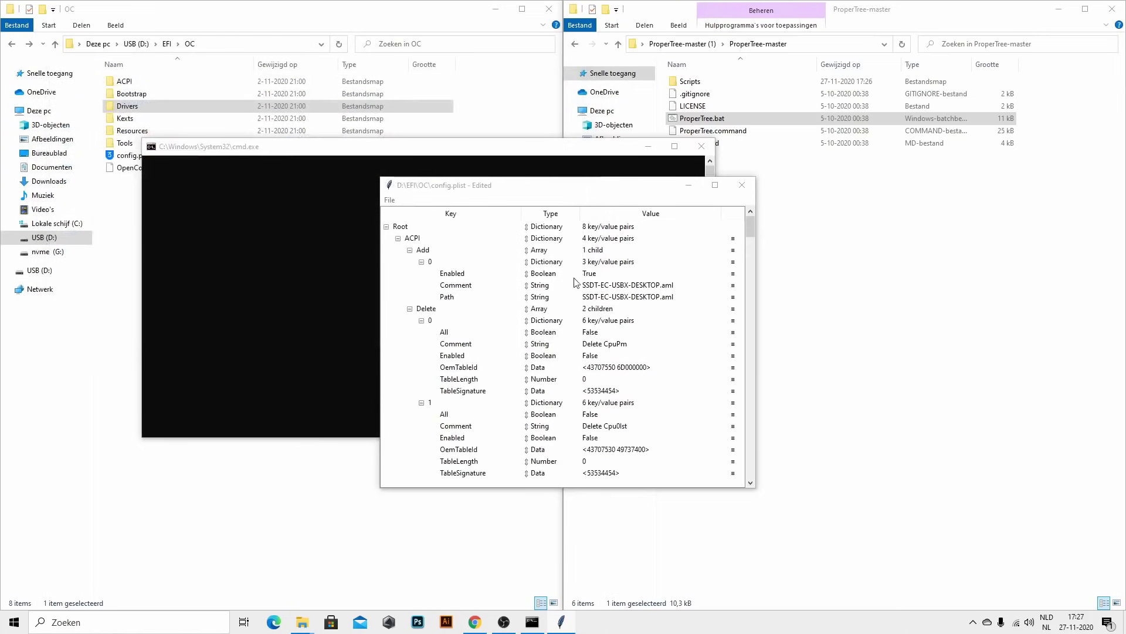
- Maximize the ProperTree window and collapse the Add, Delete, Patch and Quirks groups under ACPI
click(589, 275)
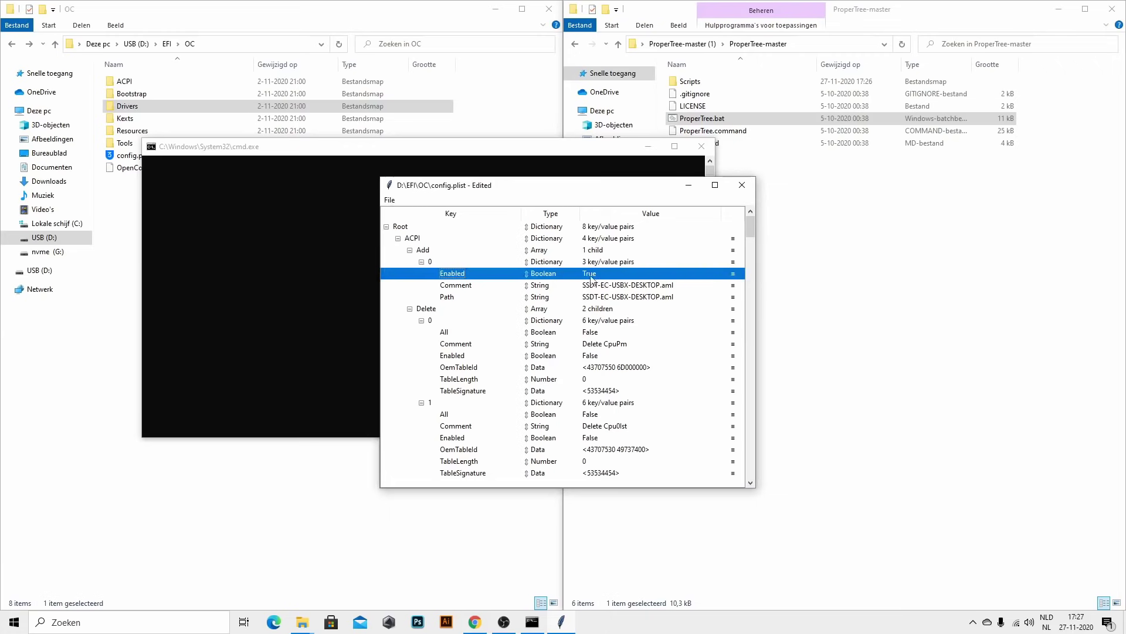
click(410, 250)
click(409, 261)
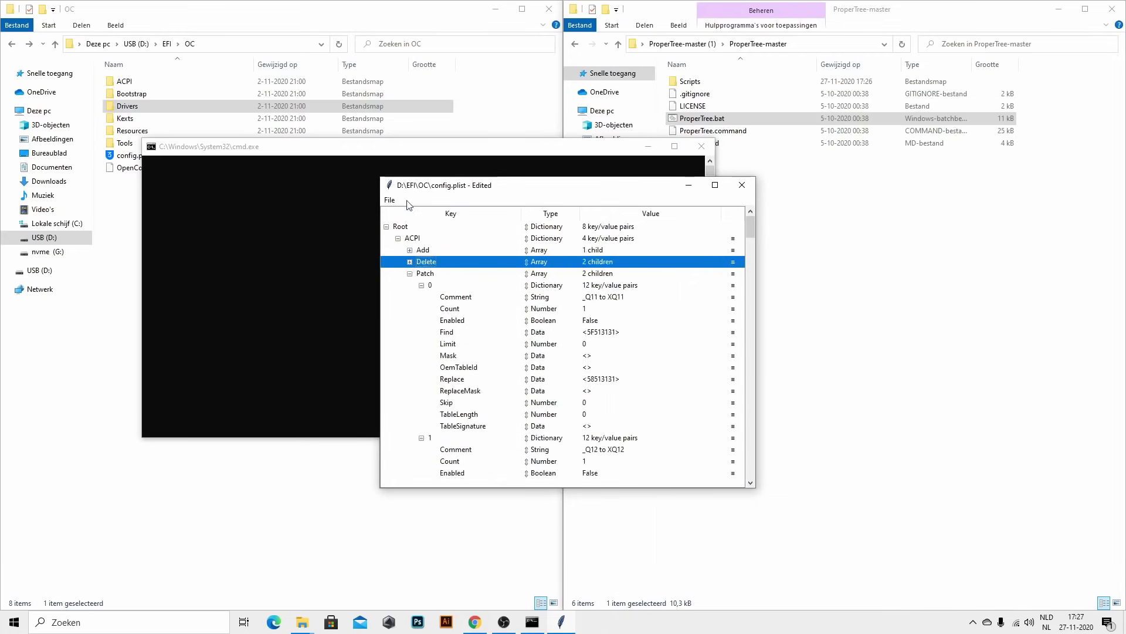
click(713, 184)
click(29, 93)
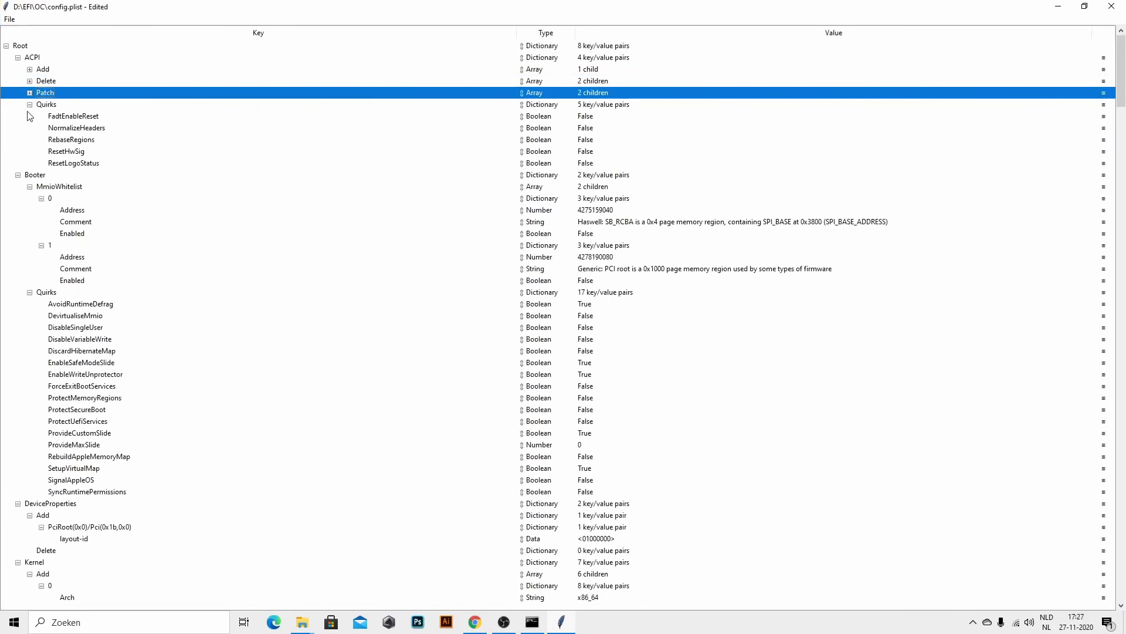
click(29, 104)
- Collapse the Booter, DeviceProperties, Kernel and ACPI sections of the plist
click(18, 117)
click(18, 128)
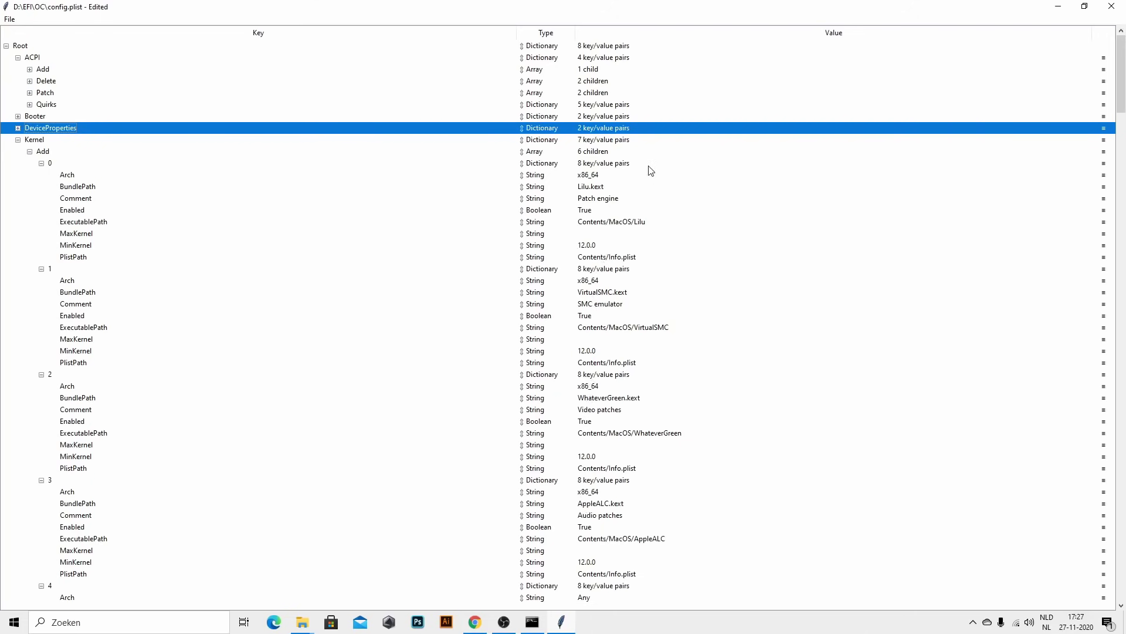
click(18, 139)
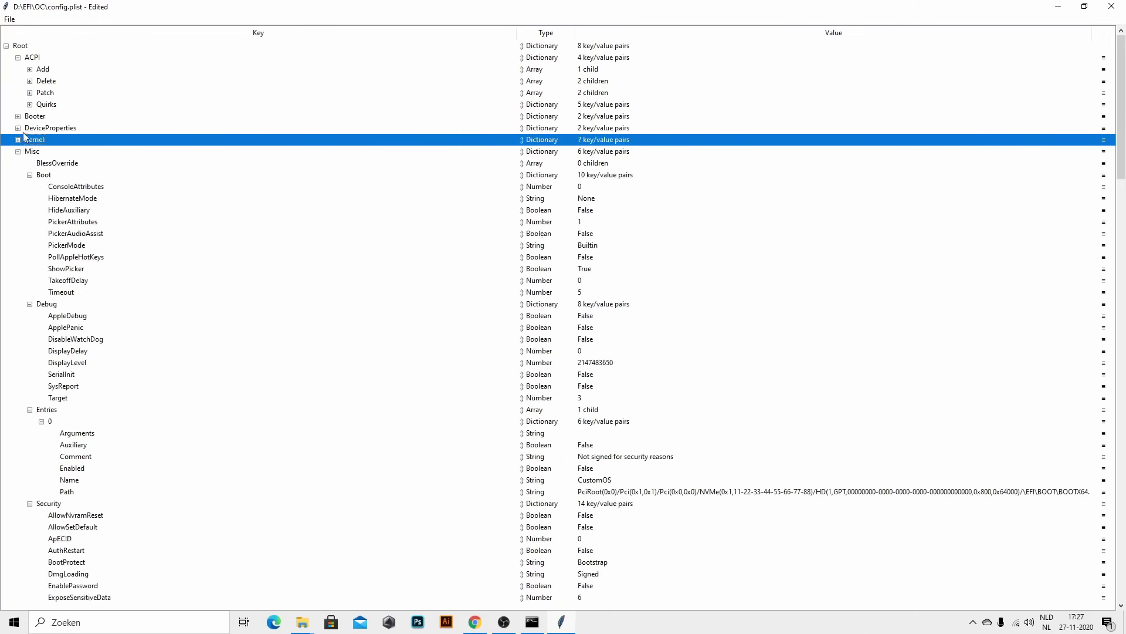
click(18, 58)
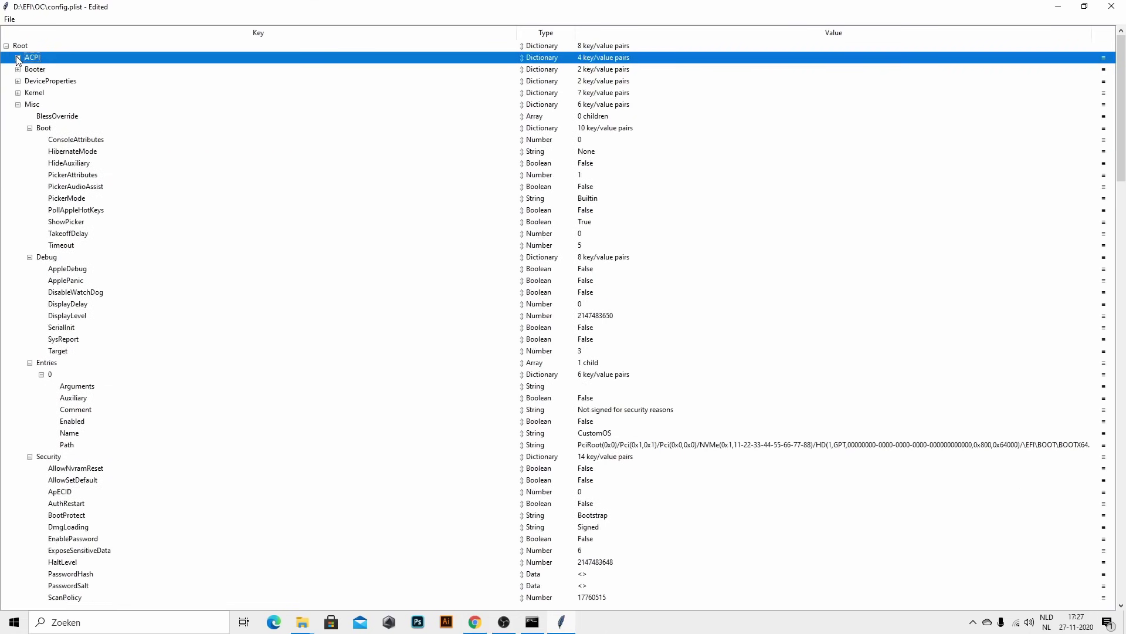
- Inspect the SSDT entry in the Add array of the ACPI dictionary
click(15, 71)
click(19, 58)
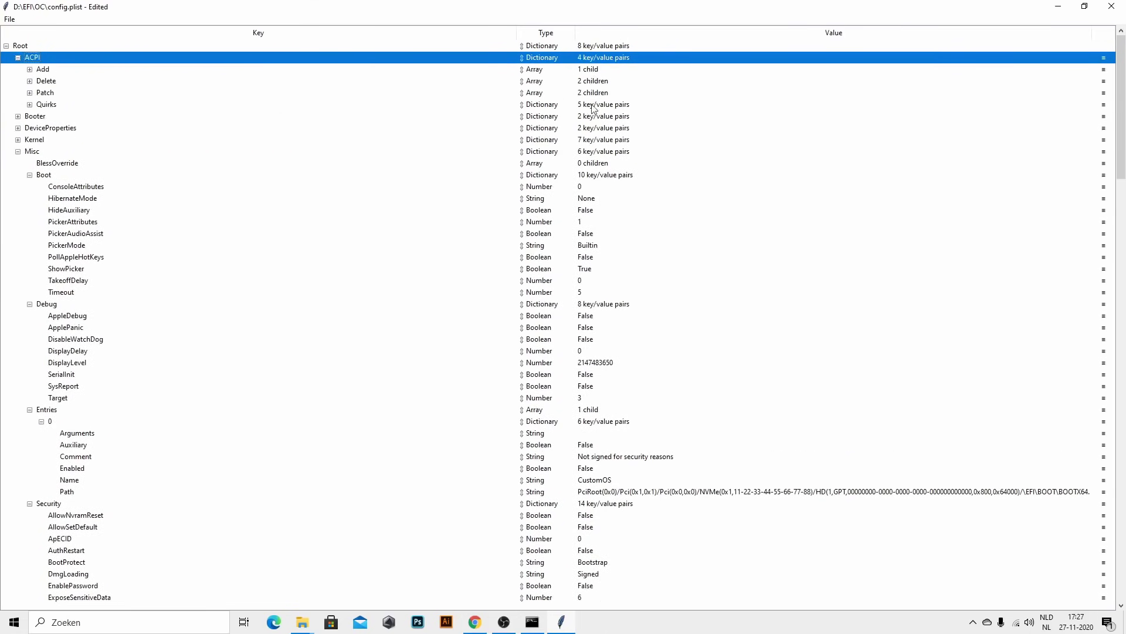
click(29, 69)
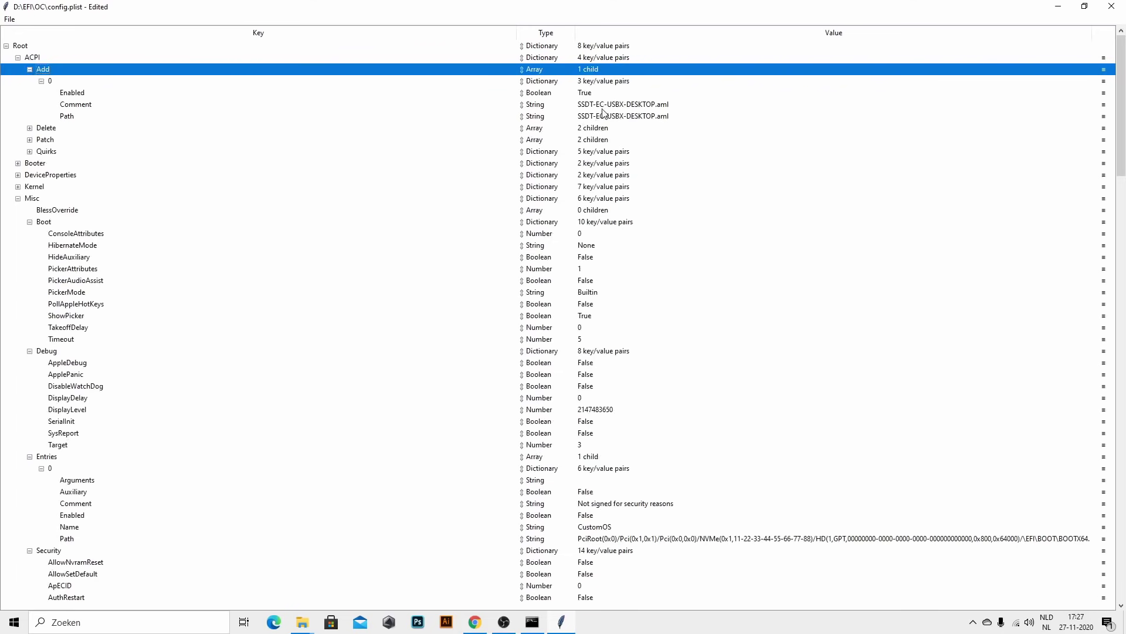
click(30, 70)
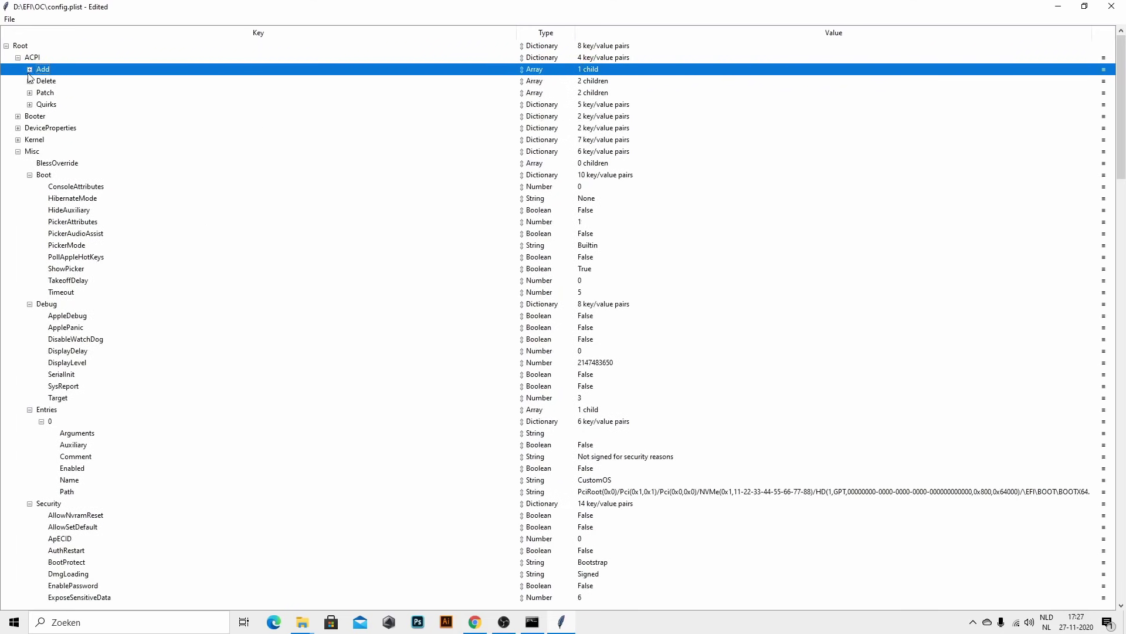
- Collapse the Misc, NVRAM and PlatformInfo sections and check the Drivers list under UEFI
click(18, 151)
click(18, 163)
click(18, 175)
click(22, 187)
click(18, 187)
click(18, 187)
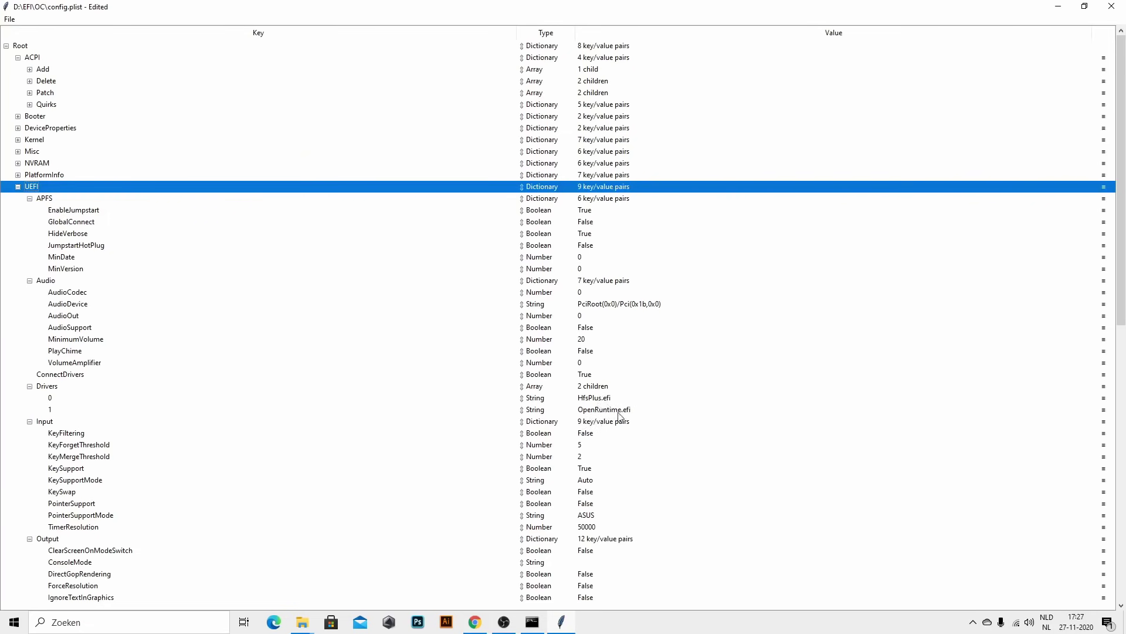
- Collapse the UEFI and ACPI sections and dock the config.plist window to the right half of the screen
click(18, 187)
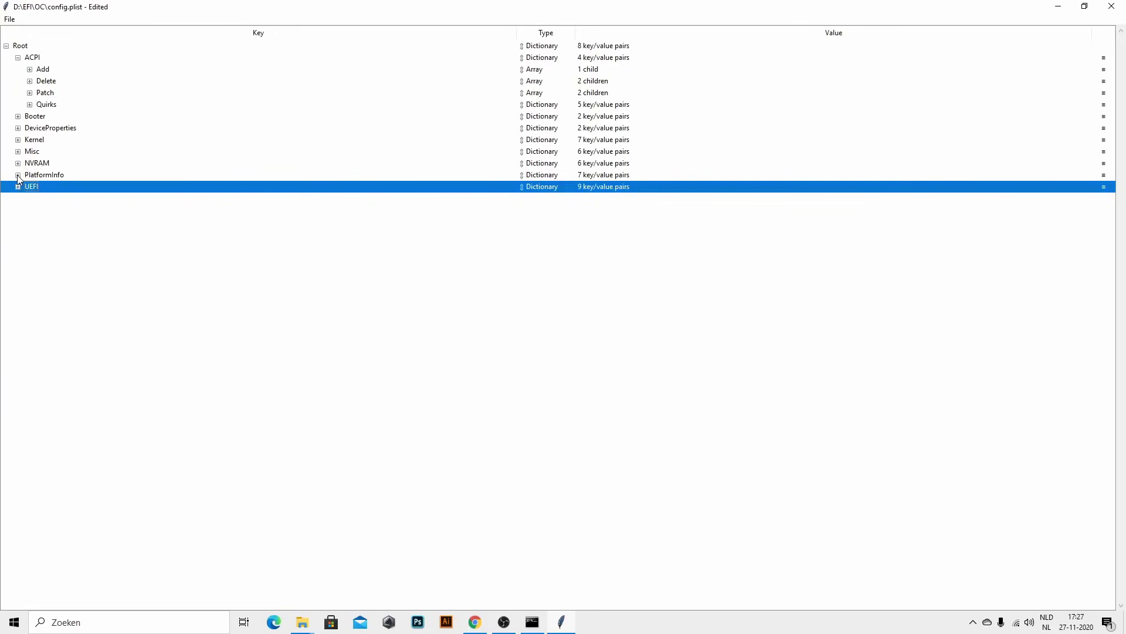
click(18, 58)
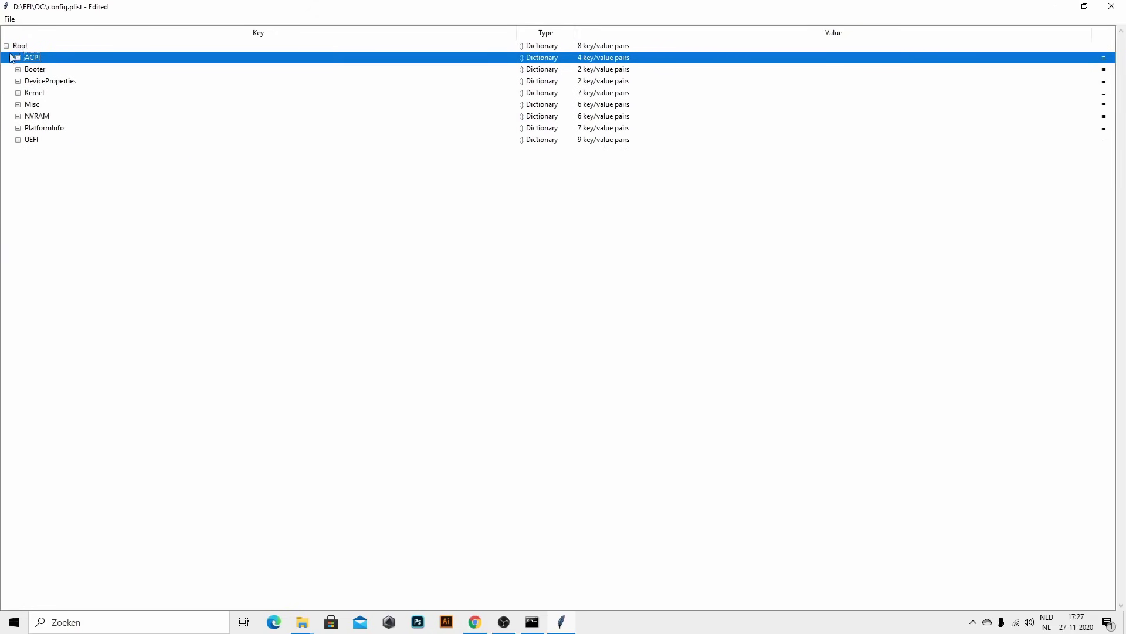
drag(180, 8, 1122, 144)
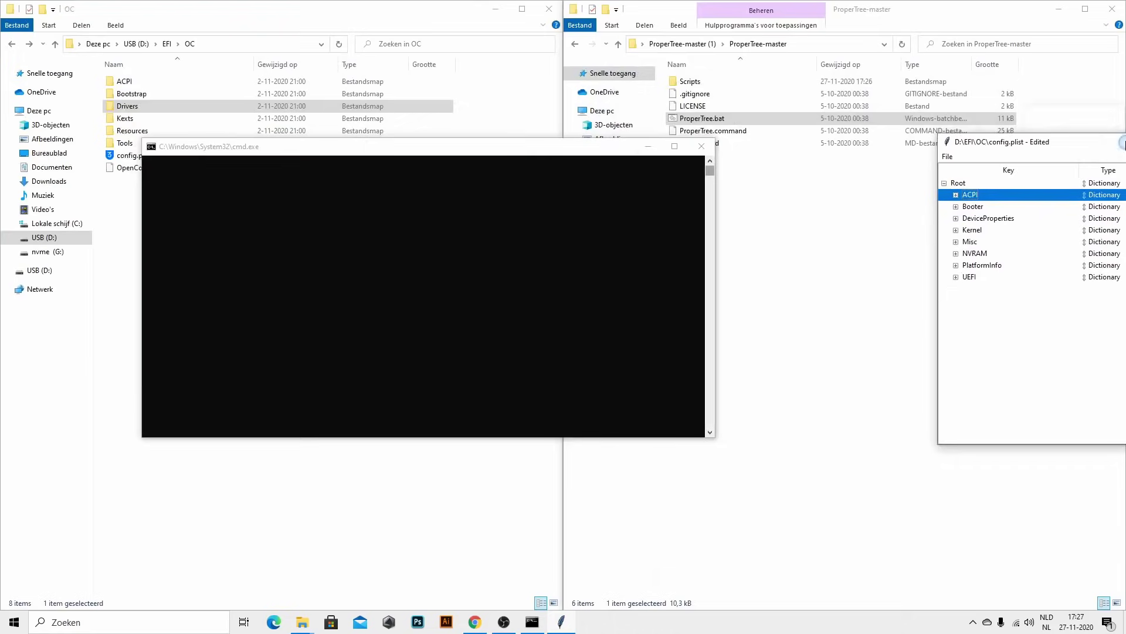
click(476, 57)
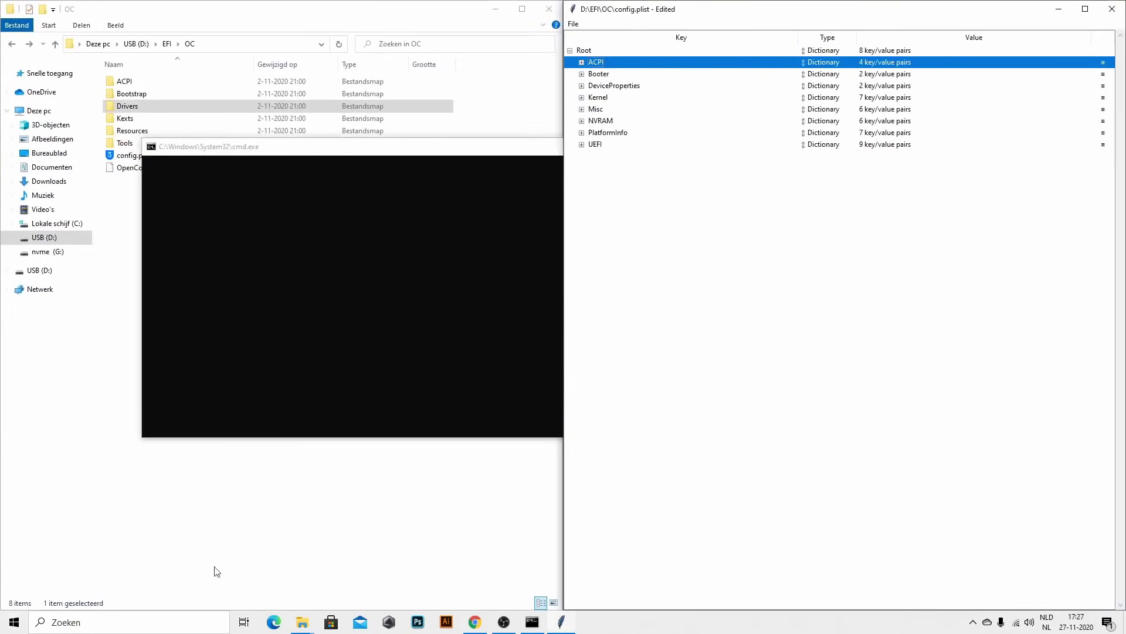
- Switch to Chrome, close the GitHub and Pre-Built SSDTs tabs, and bring up the Configs list in the OpenCore Install Guide
click(473, 622)
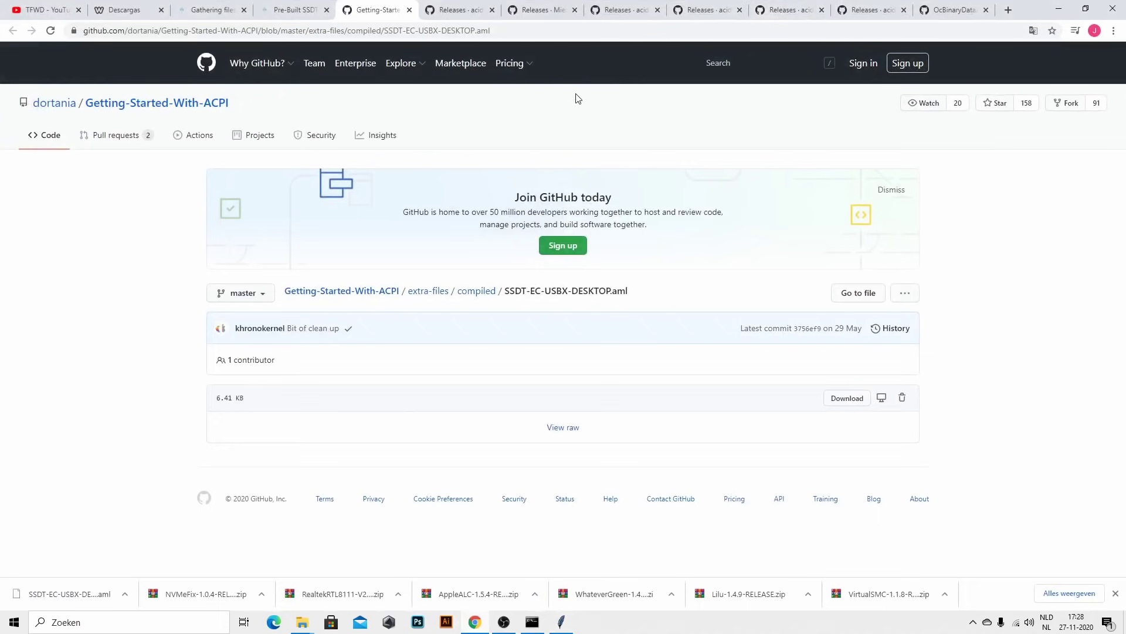
click(409, 10)
click(410, 11)
click(411, 10)
click(412, 10)
click(412, 10)
click(412, 10)
click(410, 10)
click(409, 11)
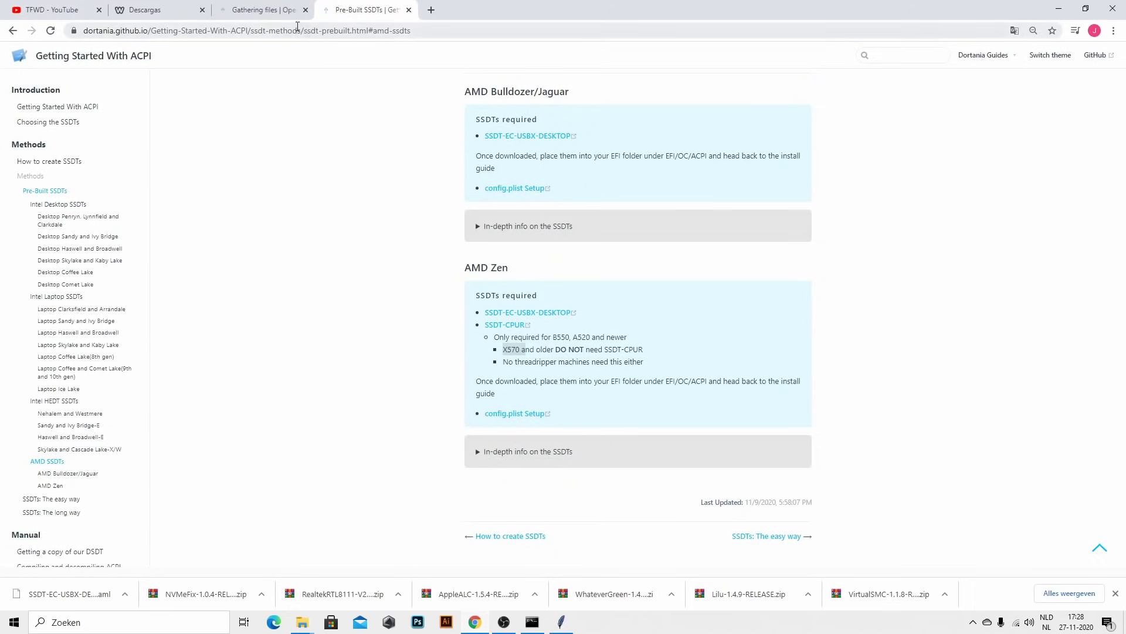
click(410, 10)
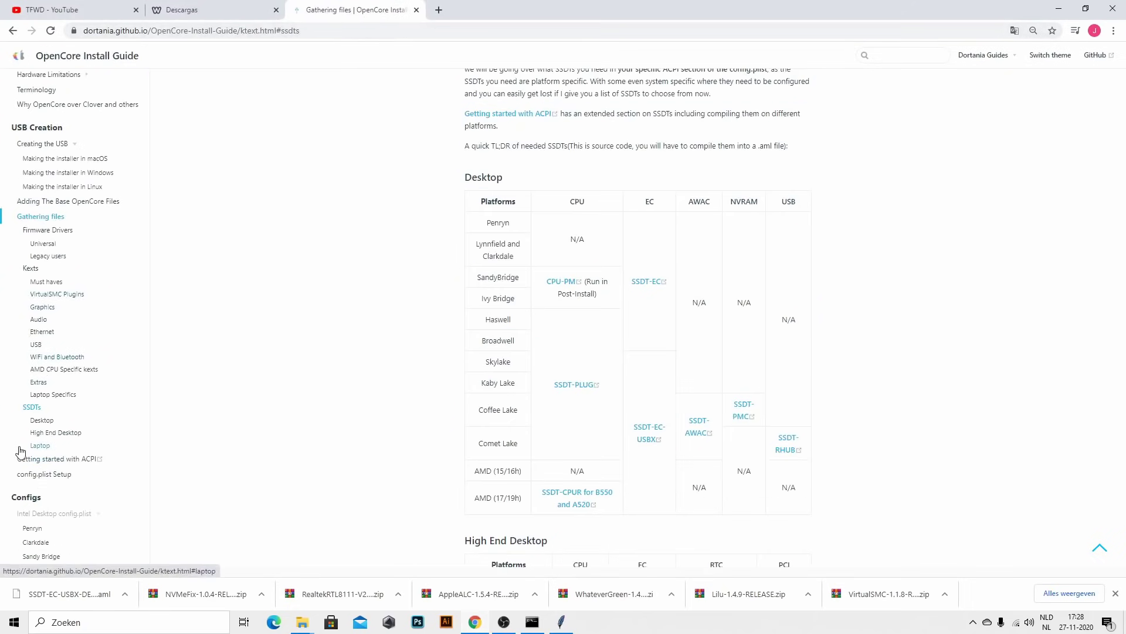
scroll(17, 447, down, 3)
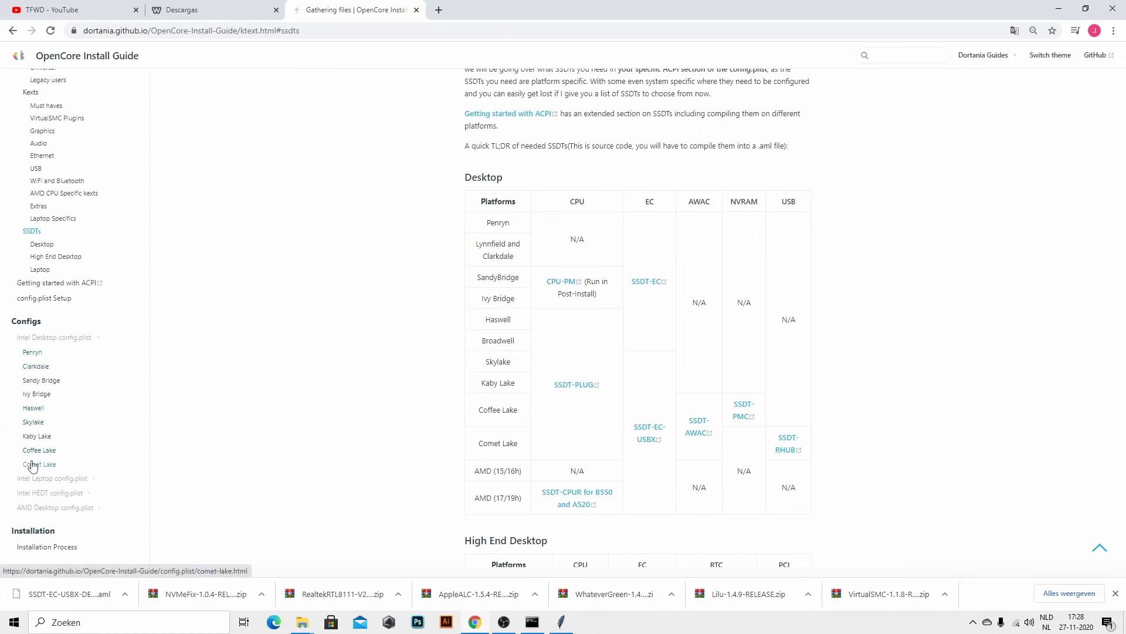
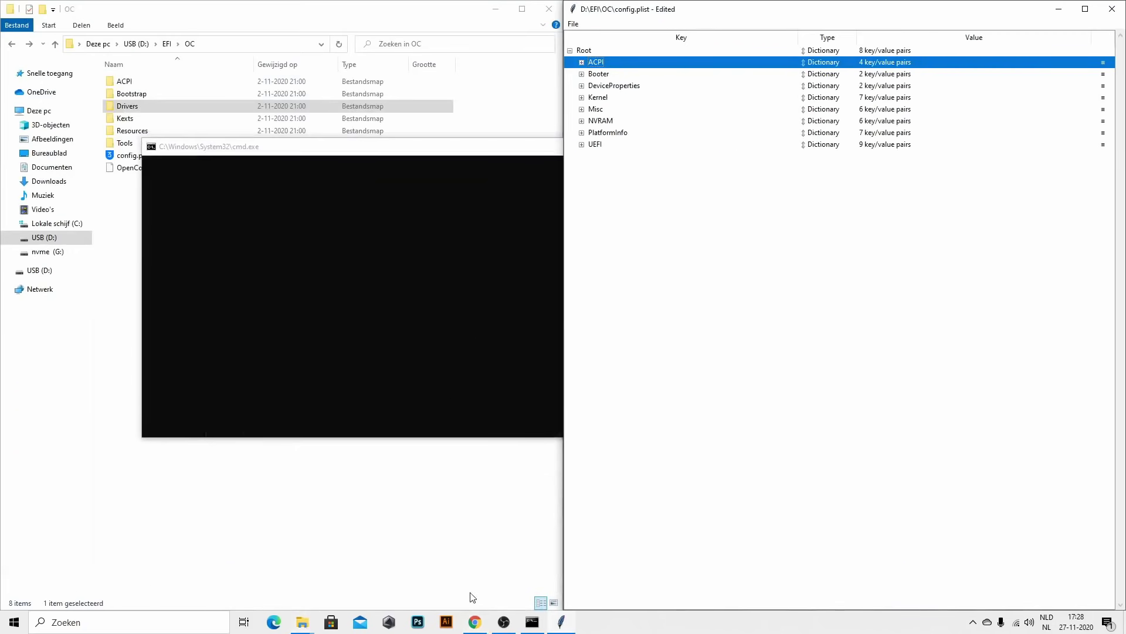
- Review the supported graphics cards and CPUs on the TFWD site's Hardware Compatible page in Chrome
click(470, 623)
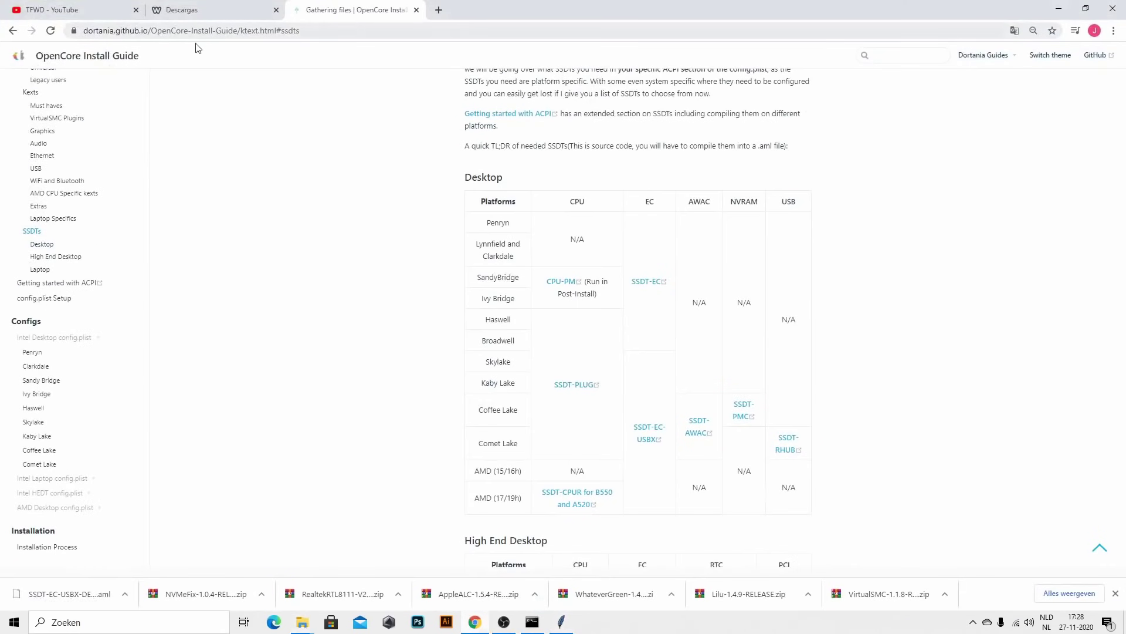
click(189, 19)
scroll(581, 247, up, 5)
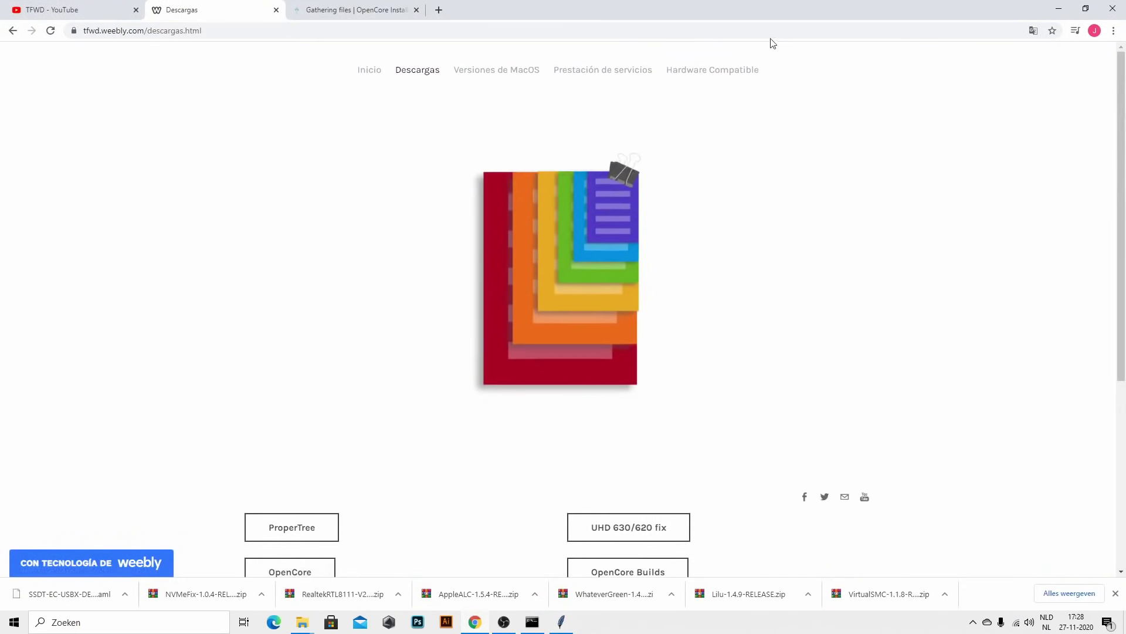
click(702, 76)
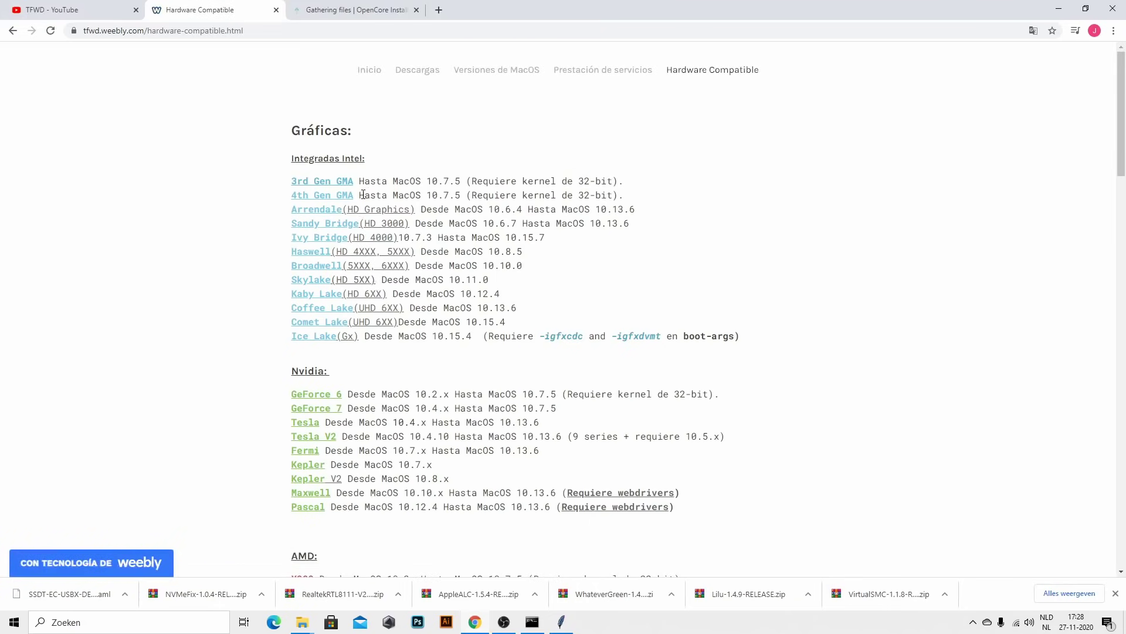
scroll(345, 339, down, 15)
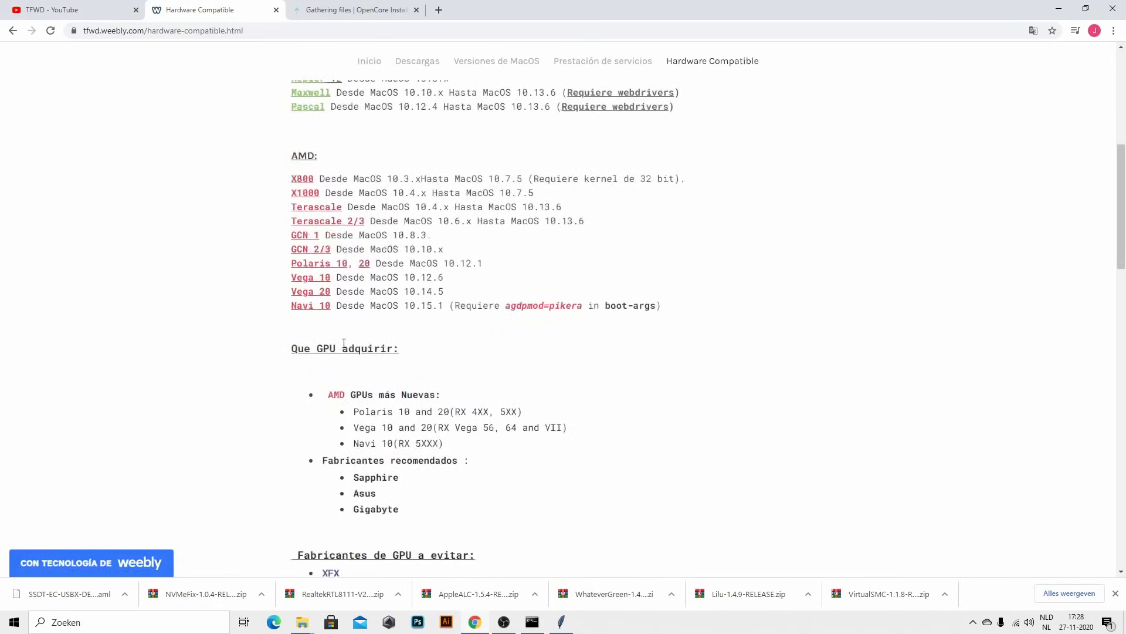
scroll(345, 348, down, 3)
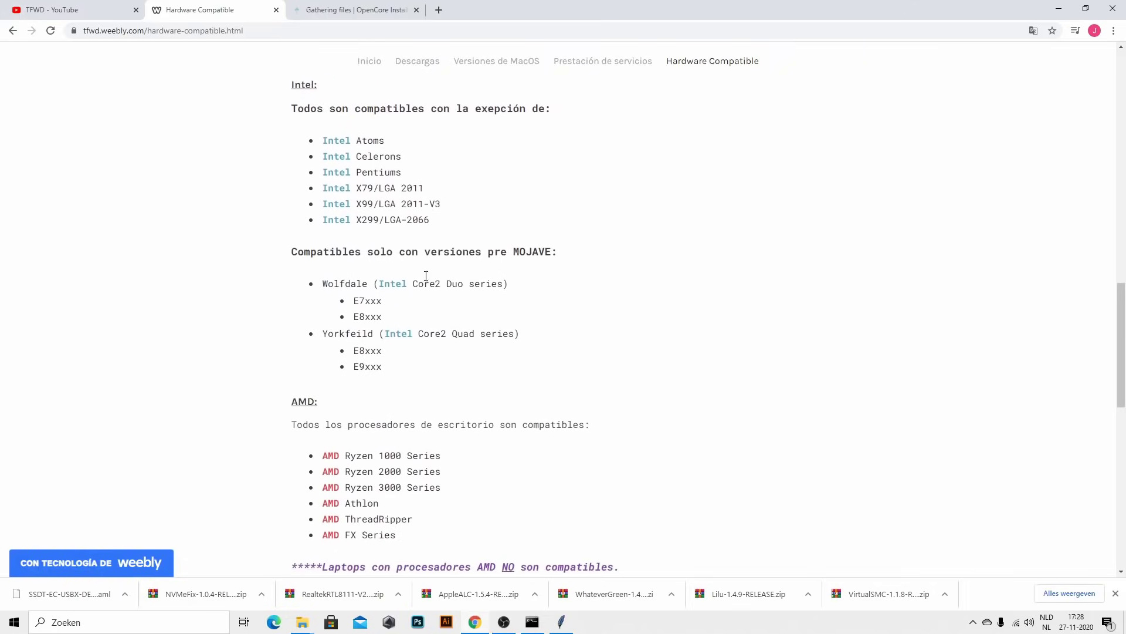
scroll(387, 355, down, 12)
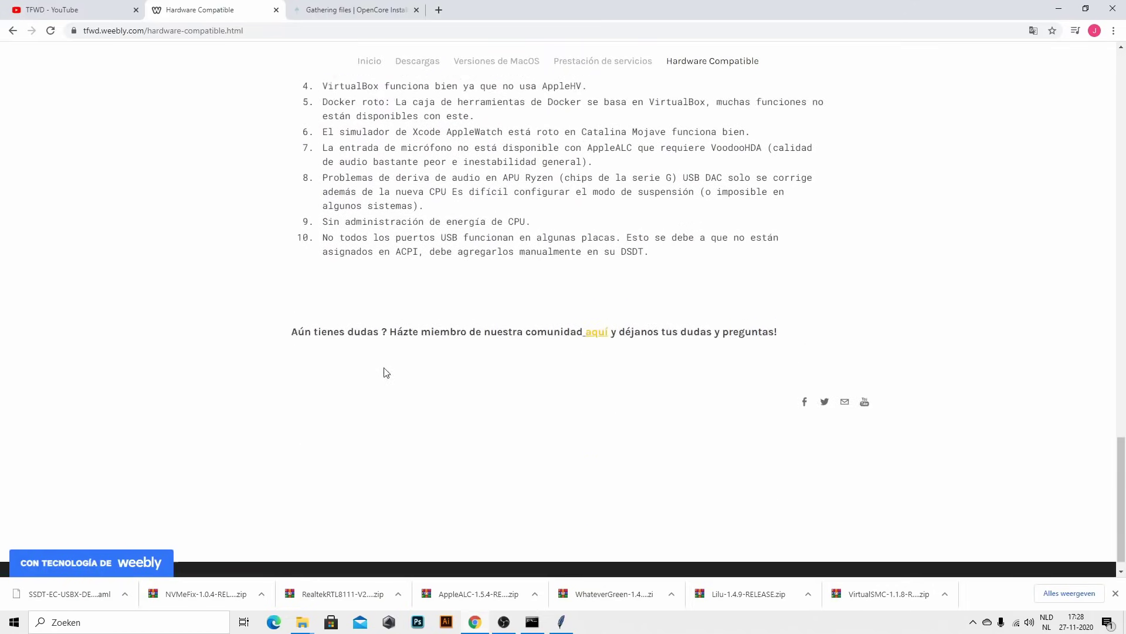
scroll(385, 372, up, 8)
scroll(386, 372, up, 14)
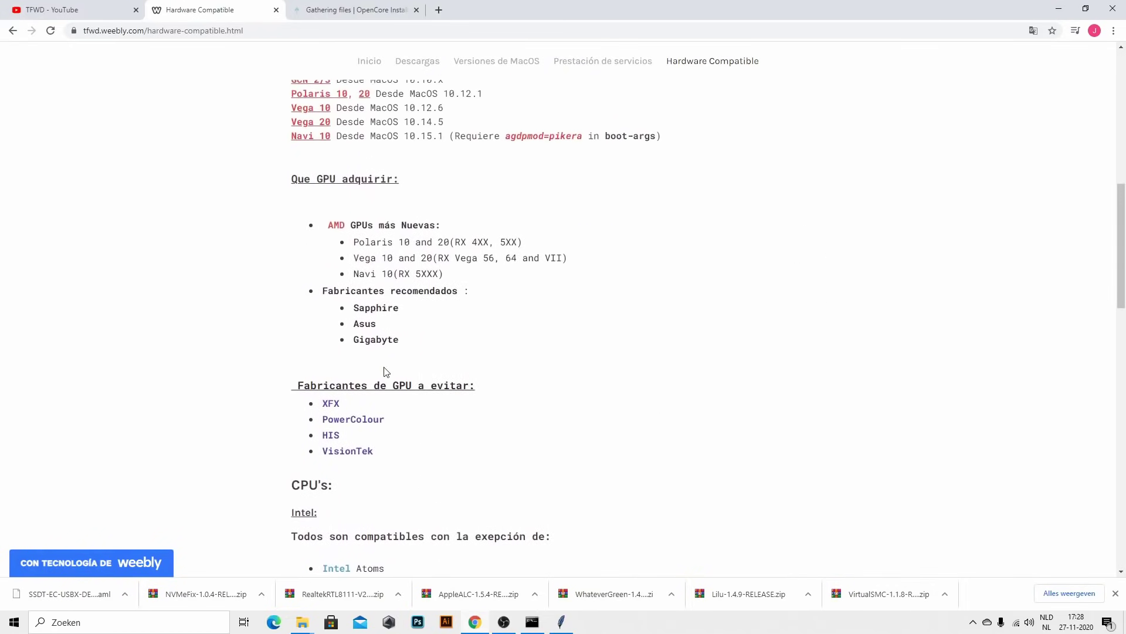
scroll(386, 372, up, 7)
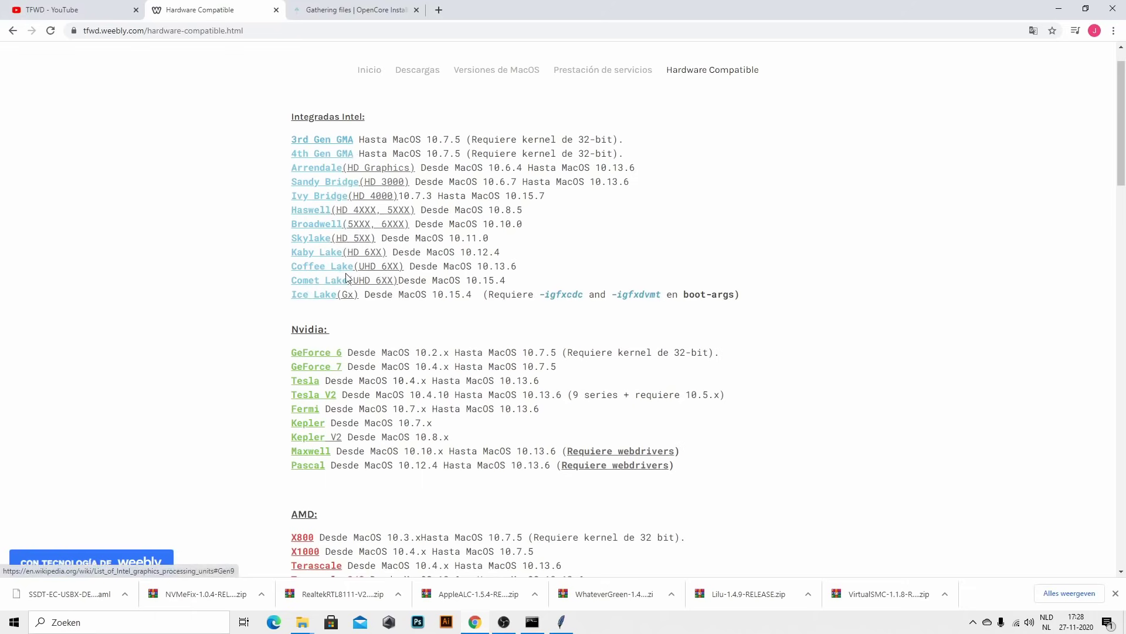
scroll(344, 288, up, 1)
scroll(305, 456, down, 6)
scroll(311, 455, down, 7)
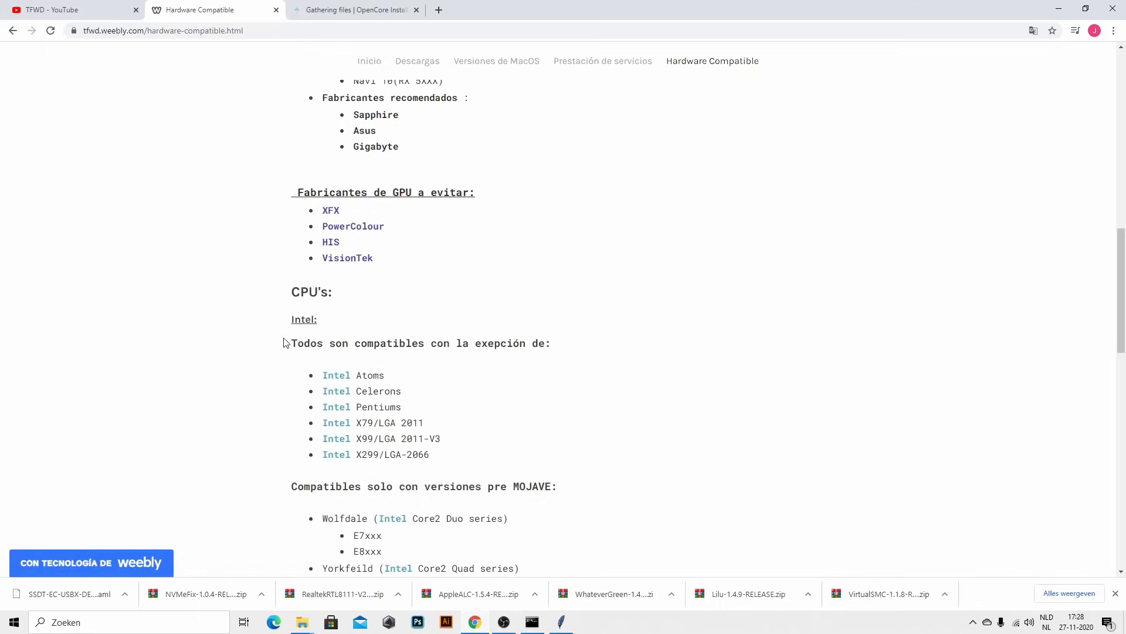
scroll(342, 314, up, 12)
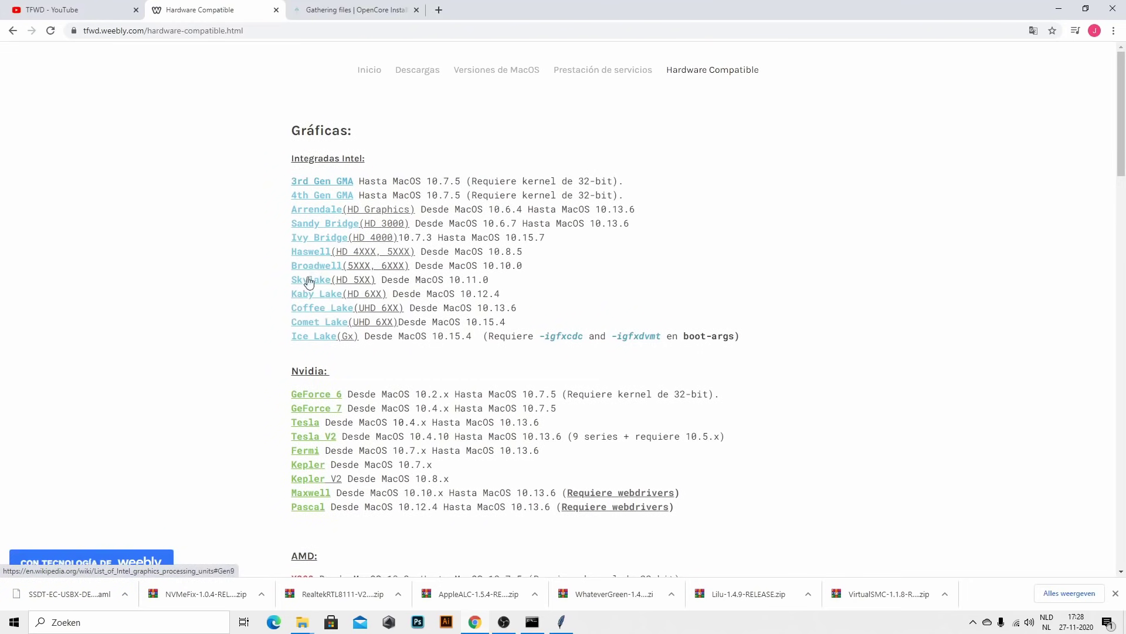
- Look through the Gen9 processors in Wikipedia's list of Intel graphics processing units, linked from the integrated Intel graphics list, and close the page
click(341, 290)
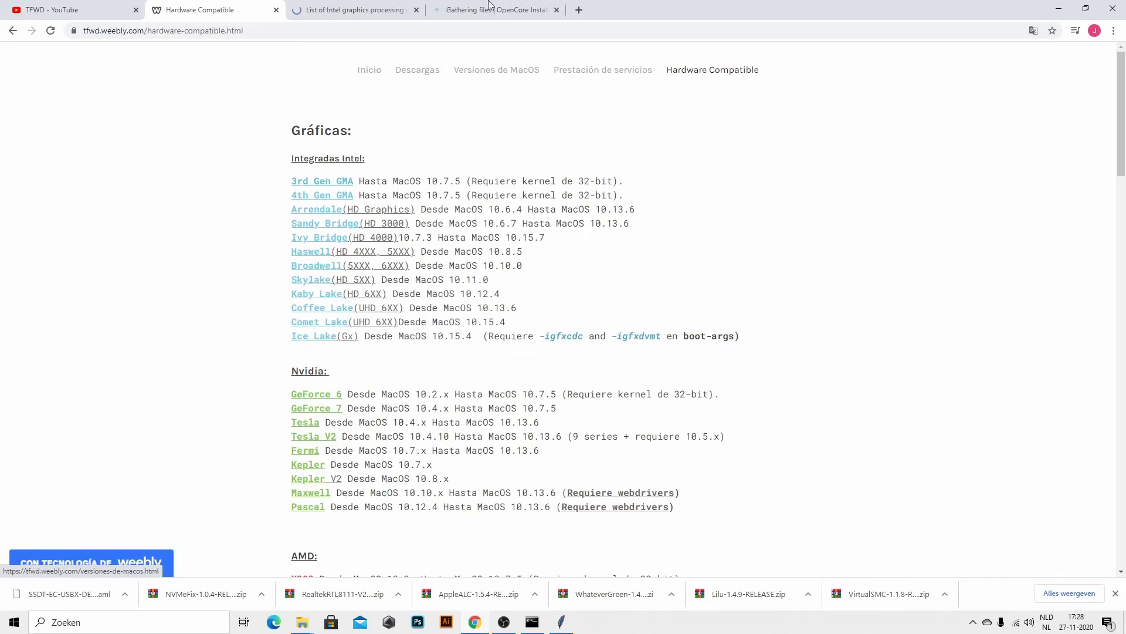
click(368, 12)
scroll(480, 340, down, 4)
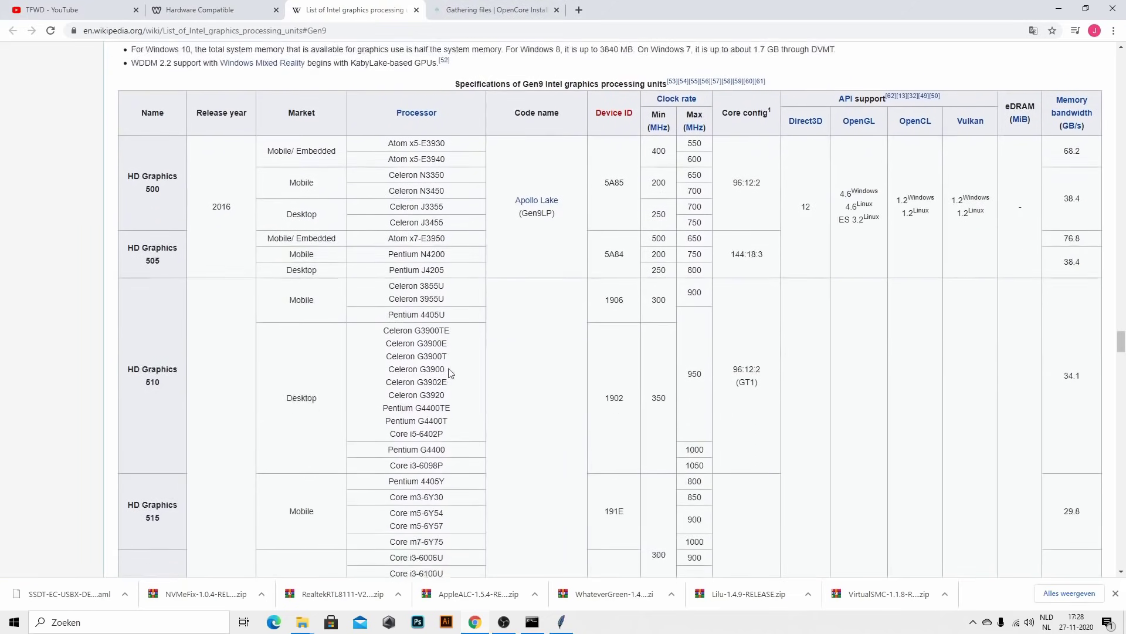
scroll(190, 450, down, 4)
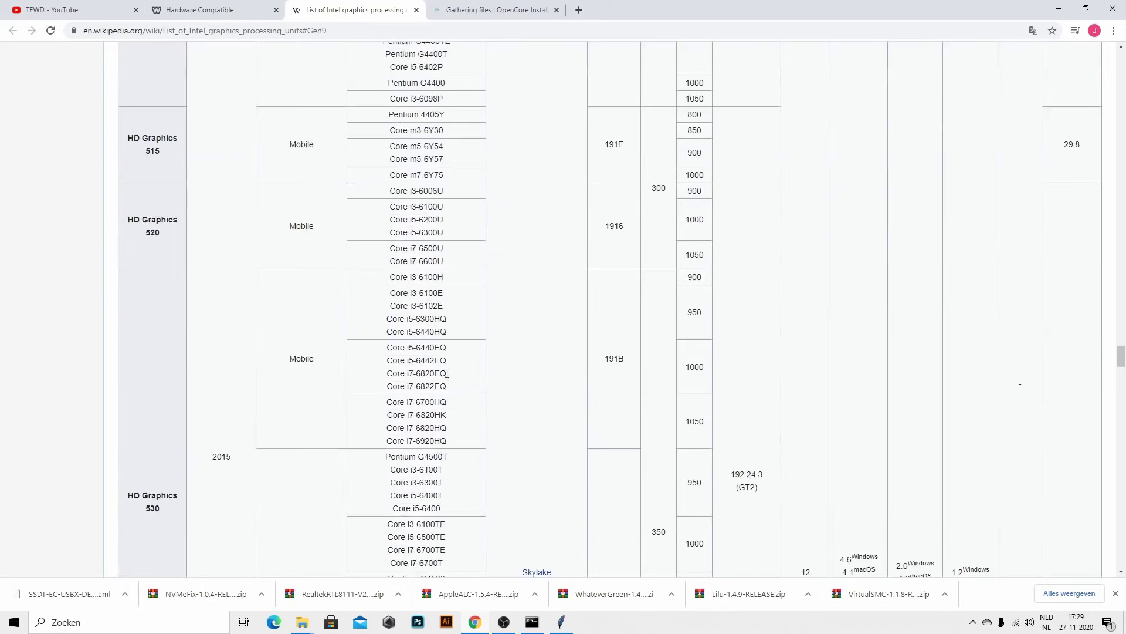
scroll(406, 459, down, 6)
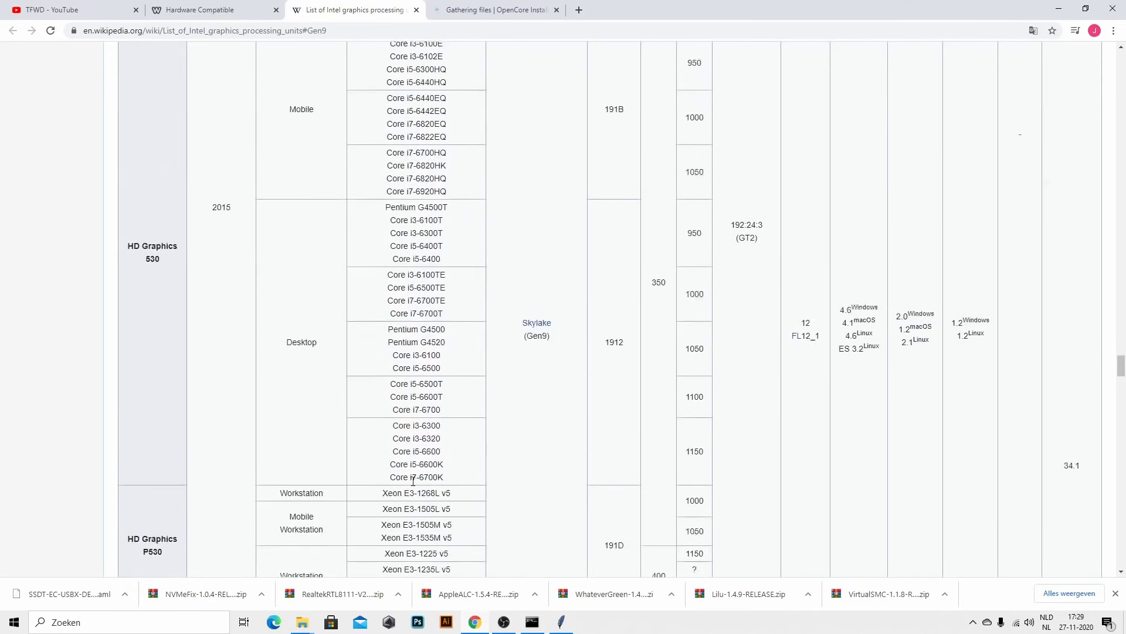
click(416, 10)
- Open the Ryzen and Threadripper(17h and 19h) page under AMD Desktop config.plist in the OpenCore Install Guide
key(ctrl+Tab)
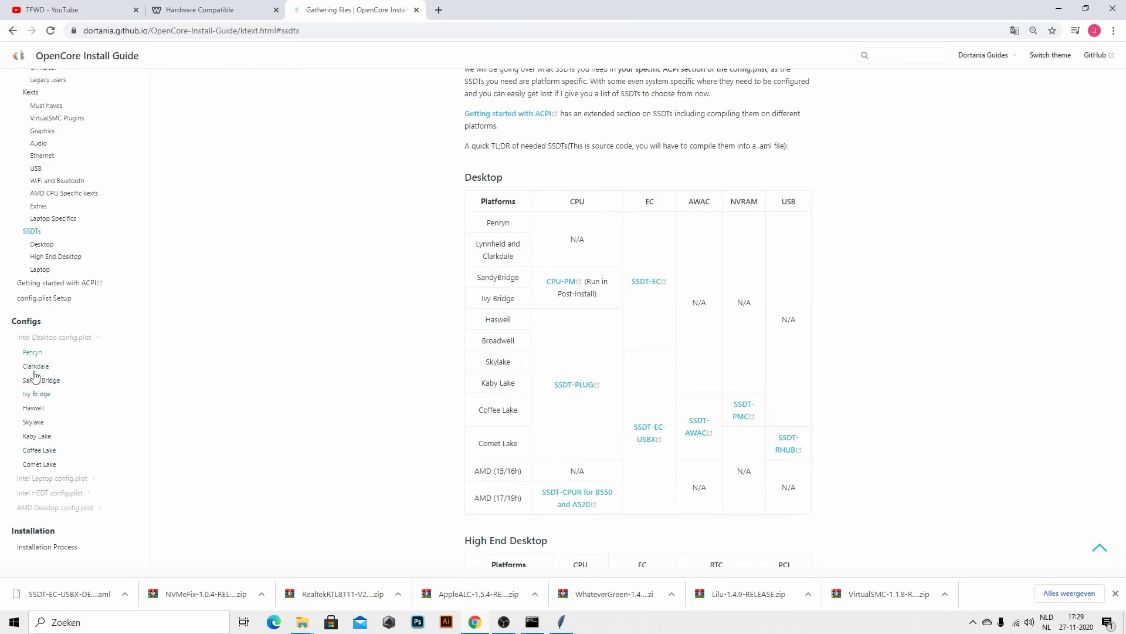
scroll(38, 512, down, 1)
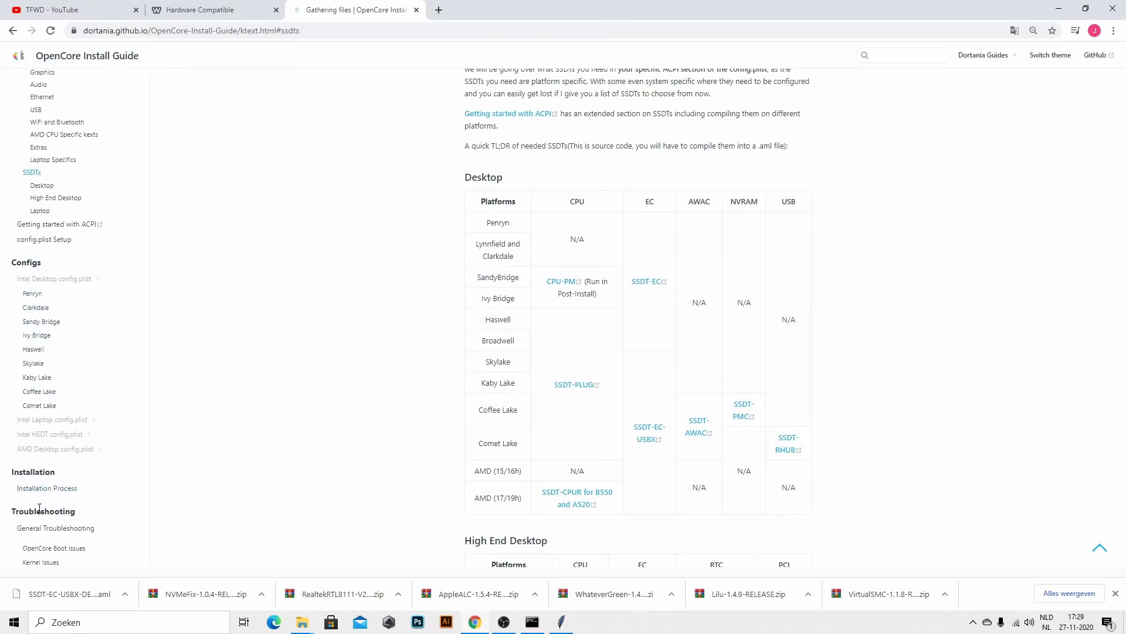
click(70, 449)
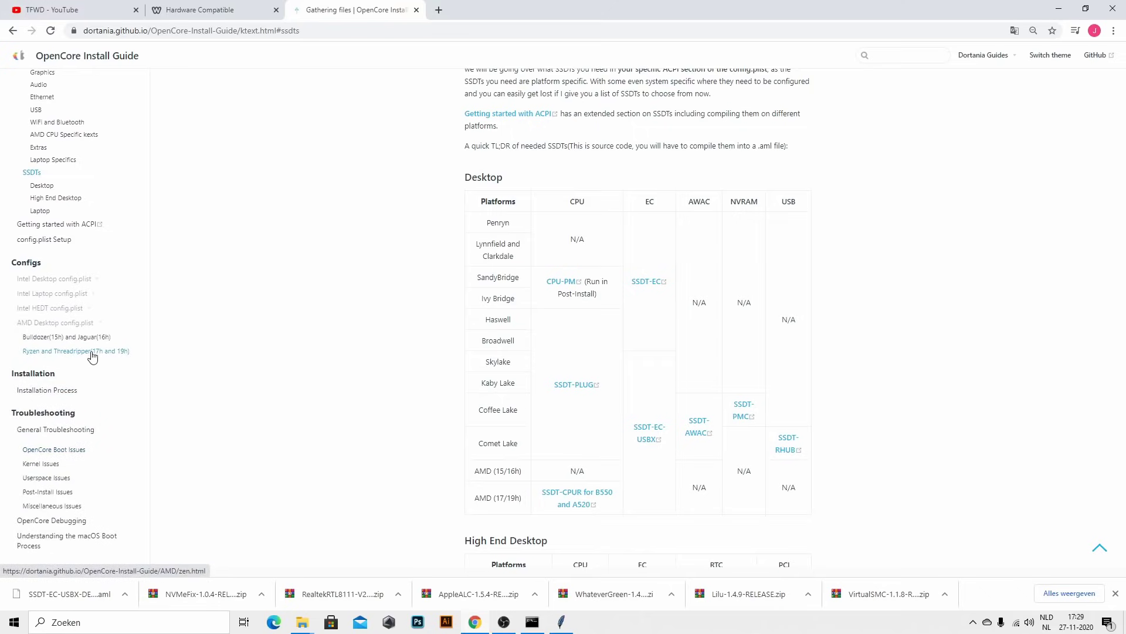
click(92, 352)
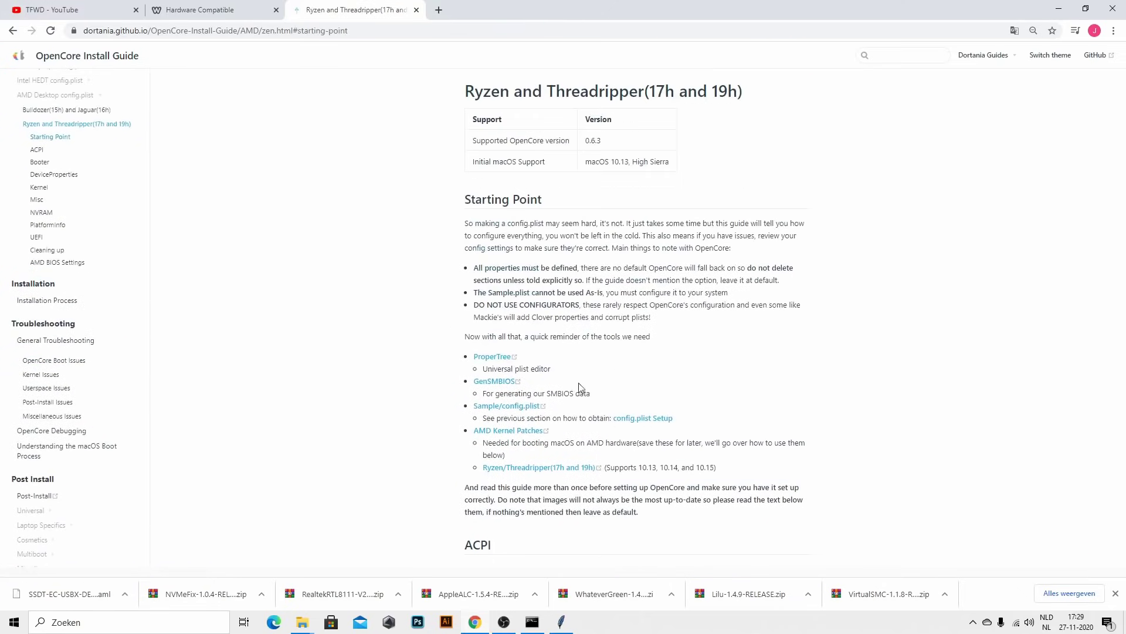
- Read the guide's ACPI section up to Booter and dock the browser to the left half of the screen beside config.plist
scroll(593, 368, down, 10)
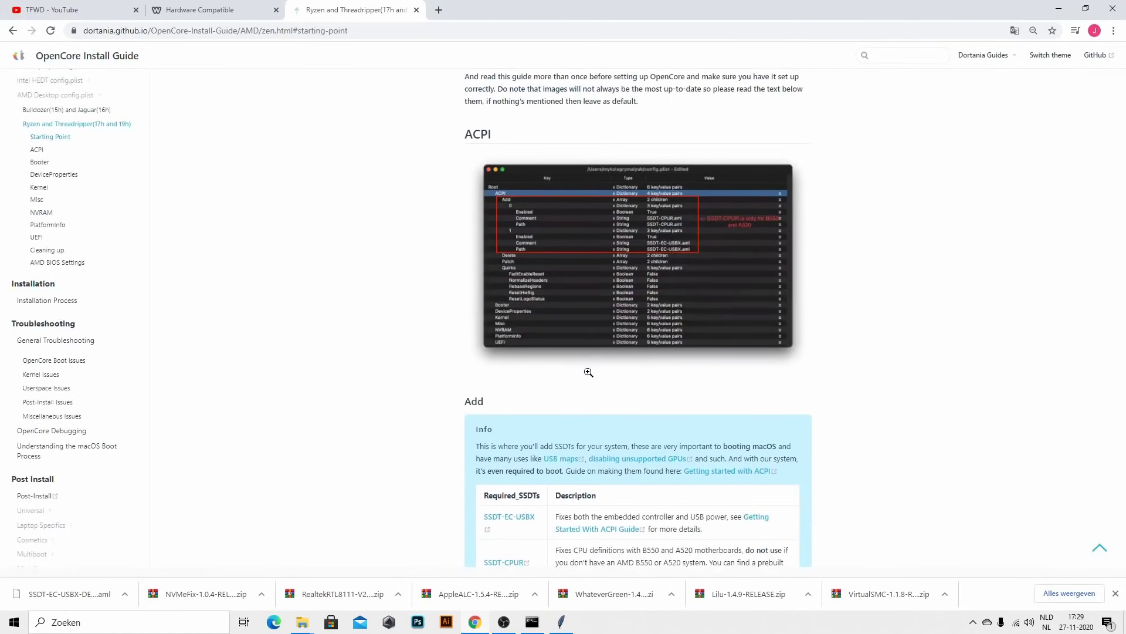
scroll(590, 372, down, 1)
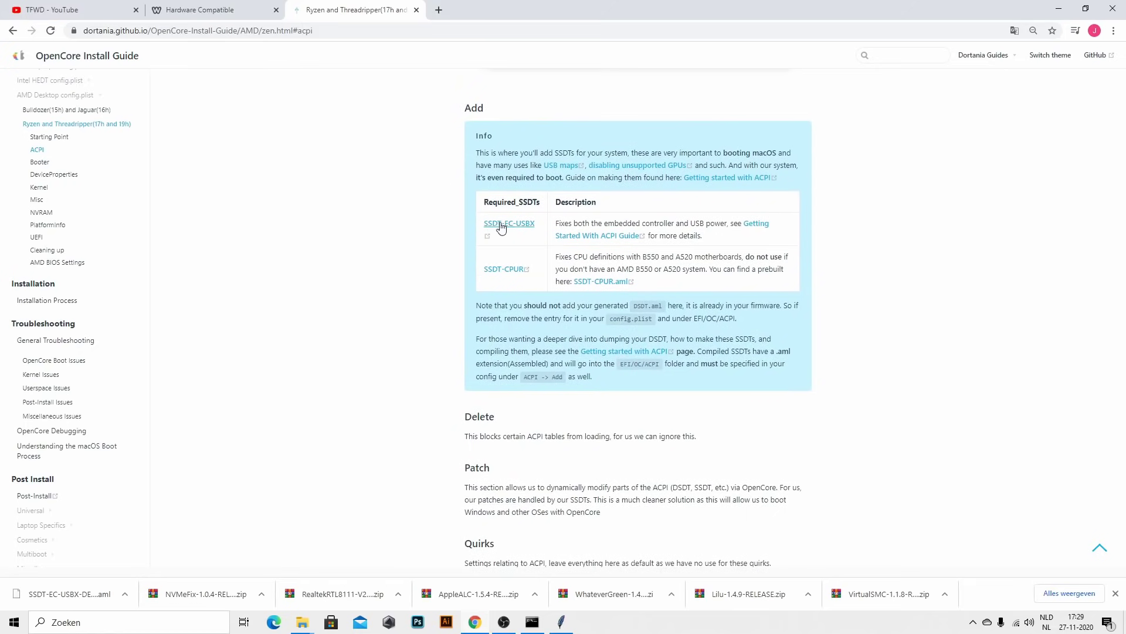
scroll(513, 418, down, 4)
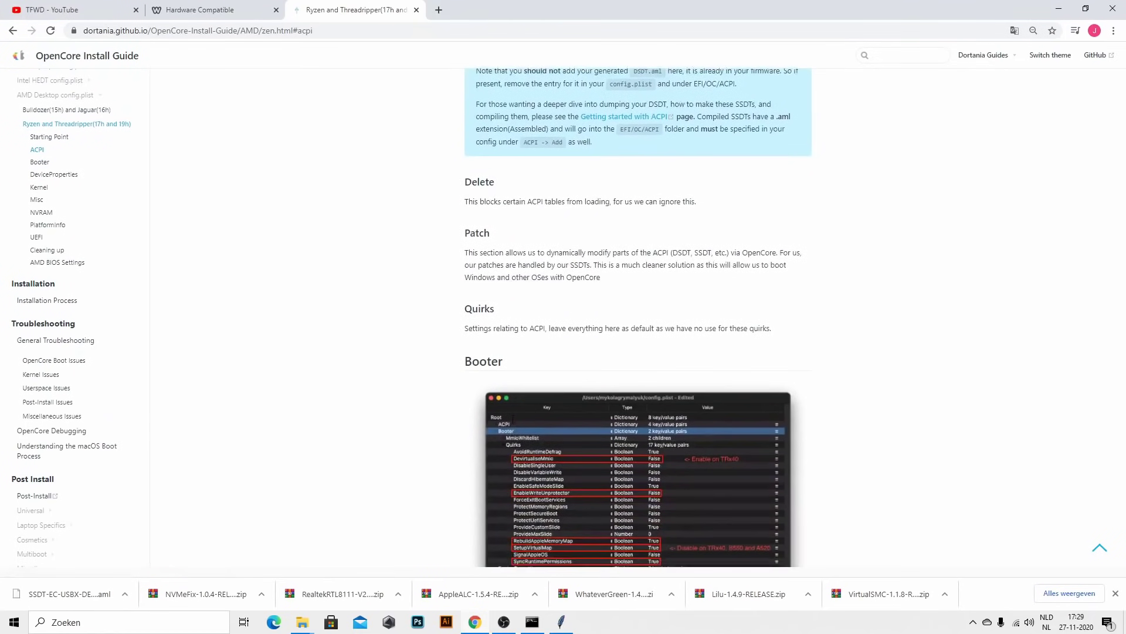
scroll(513, 418, down, 2)
drag(907, 9, 0, 297)
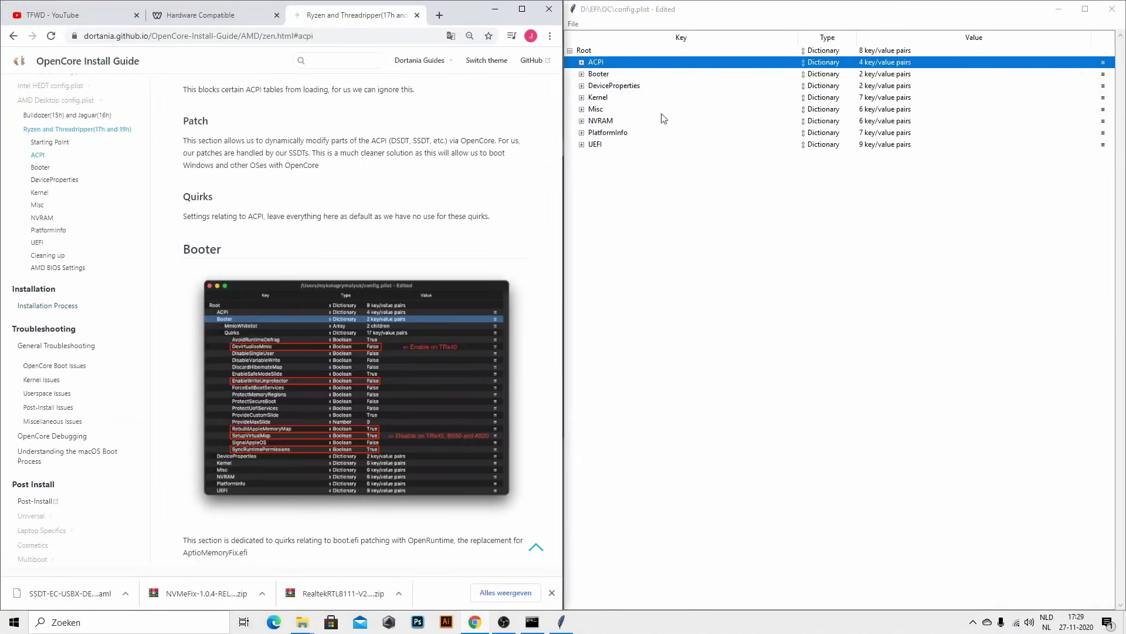
- Expand the Quirks dictionary under Booter in config.plist, keep MmioWhitelist collapsed, and bring up the guide's Booter Quirks table
click(581, 73)
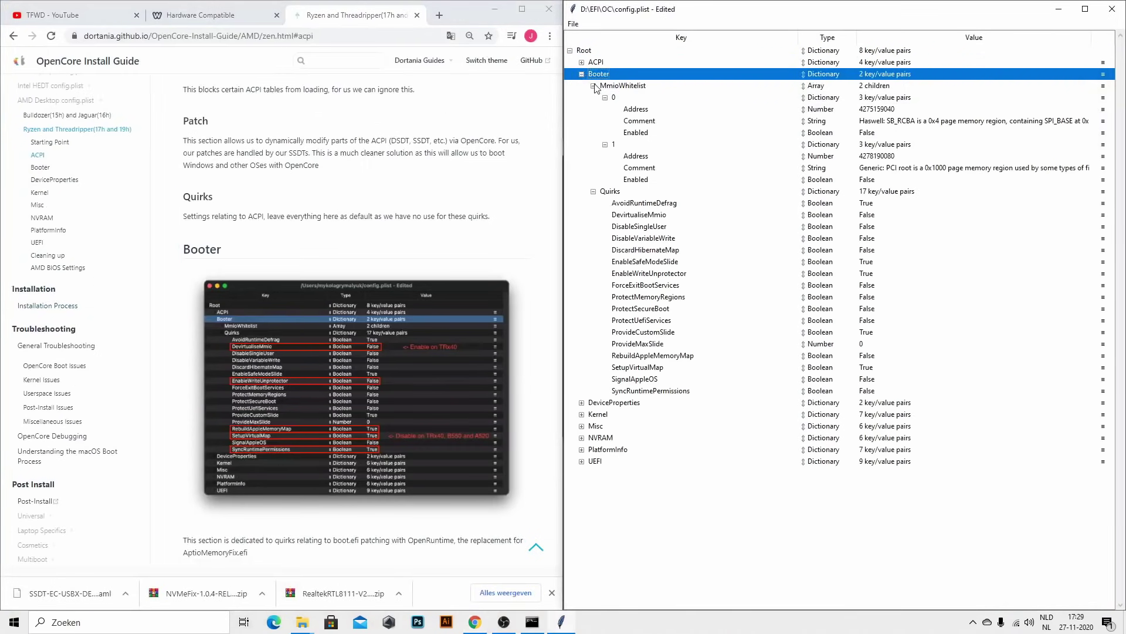
click(593, 85)
click(593, 97)
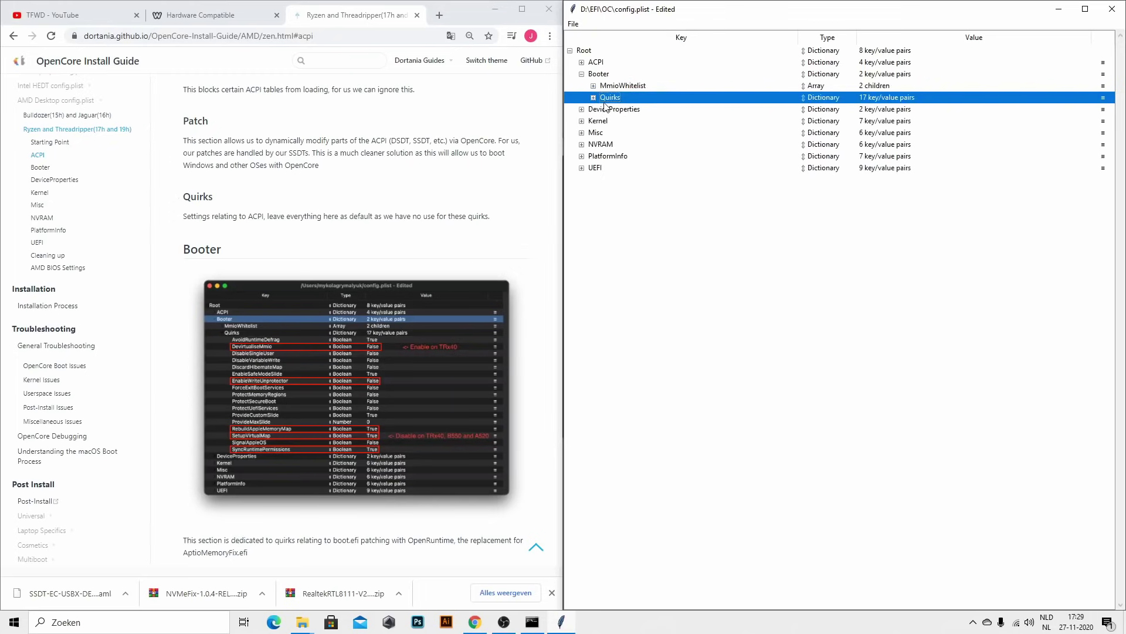
click(594, 98)
scroll(313, 360, down, 4)
scroll(313, 360, down, 4)
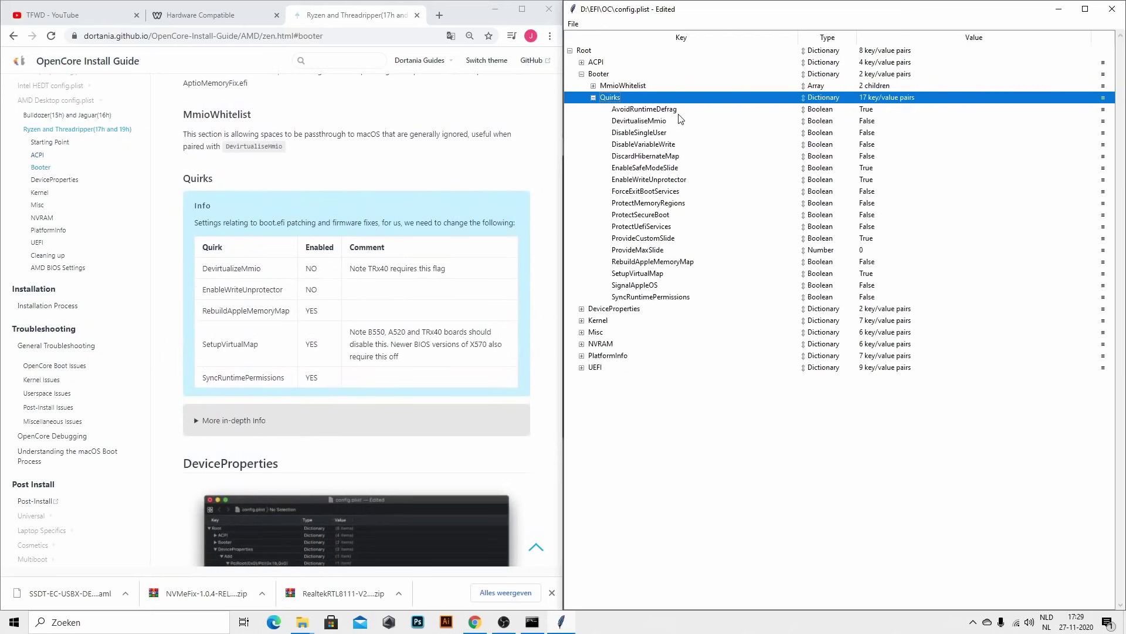
- Check DevirtualiseMmio against the guide and set EnableWriteUnprotector to False in the Booter Quirks
click(657, 114)
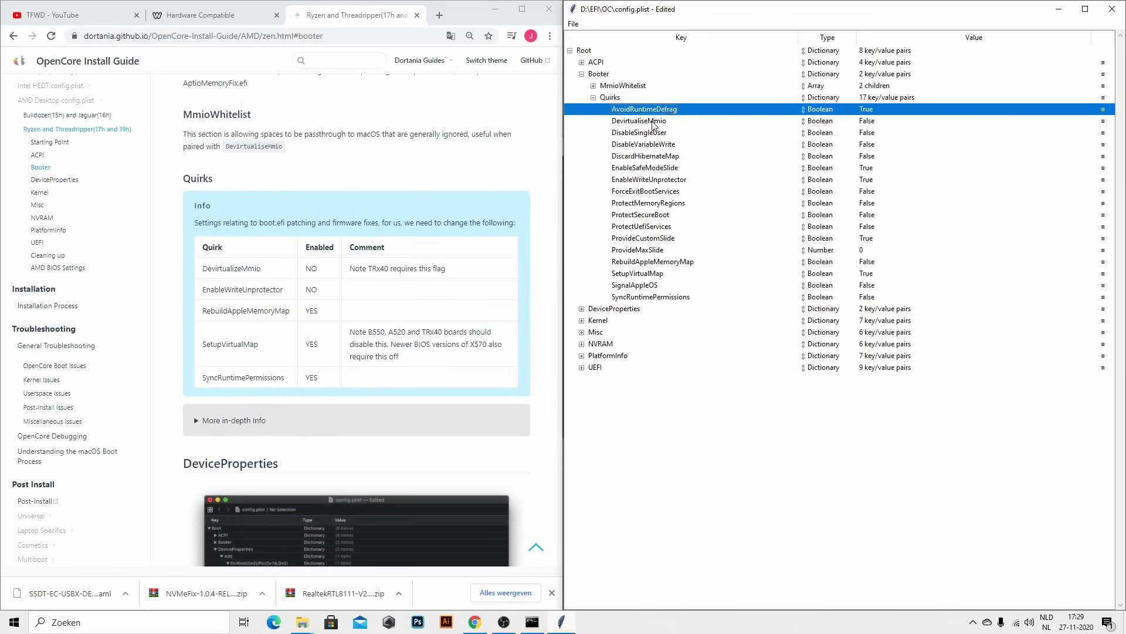
click(654, 122)
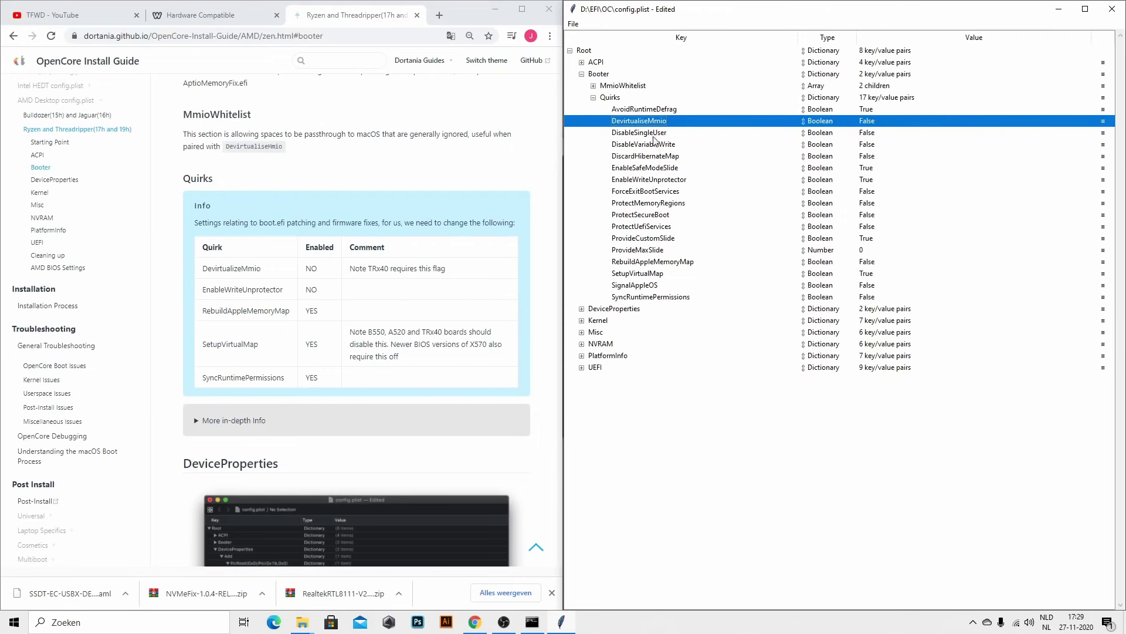
click(649, 184)
click(872, 182)
click(877, 189)
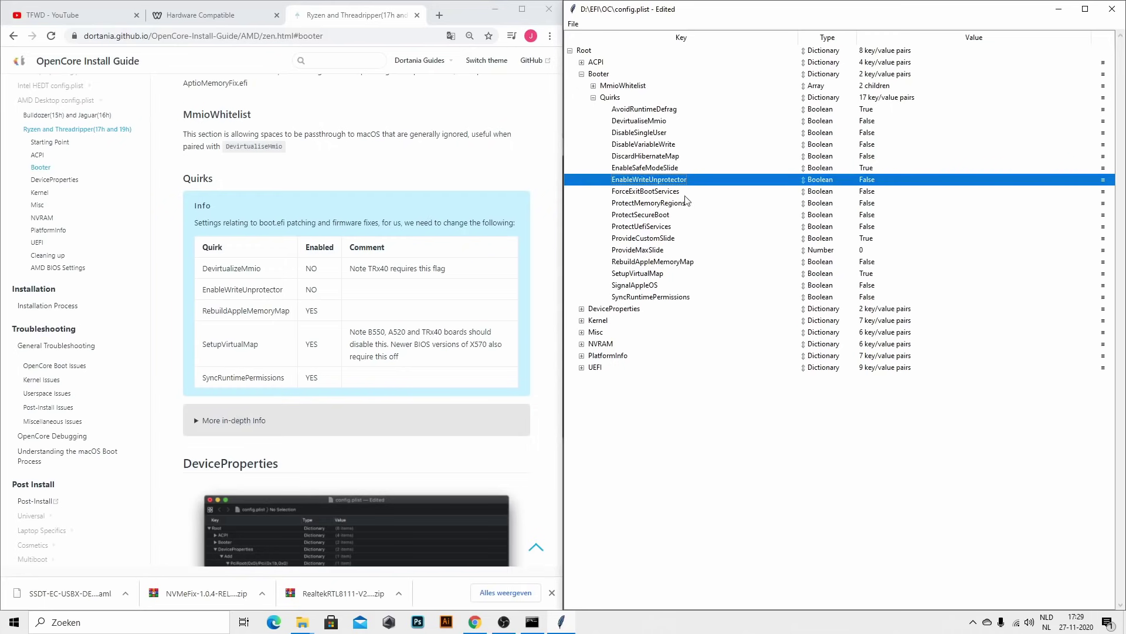
- Set RebuildAppleMemoryMap to True in the Booter Quirks
click(650, 262)
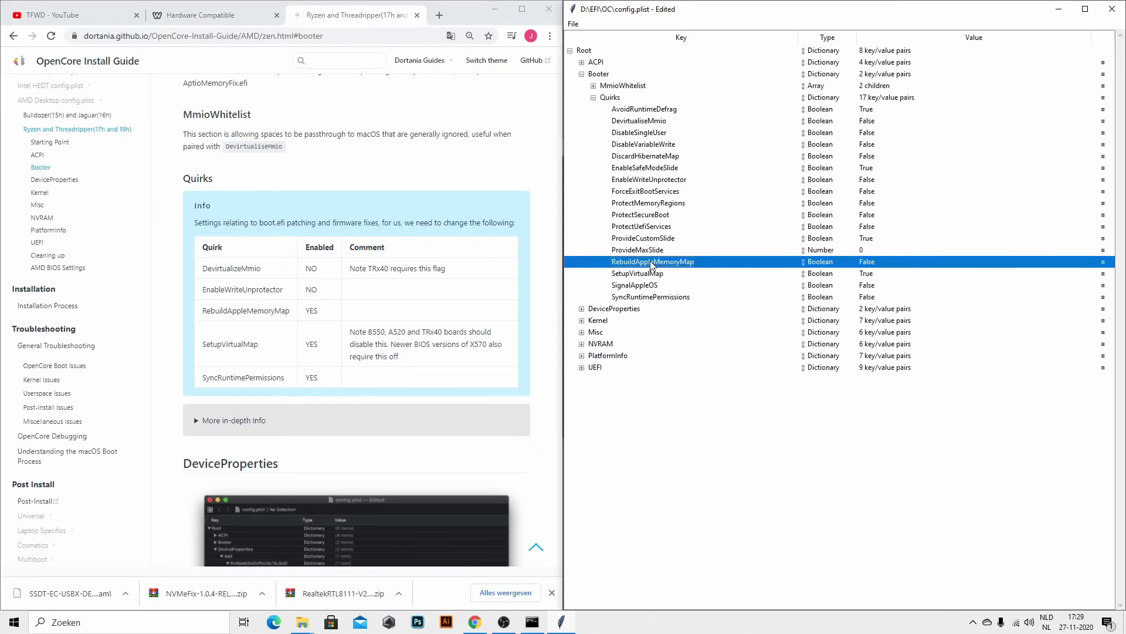
click(868, 263)
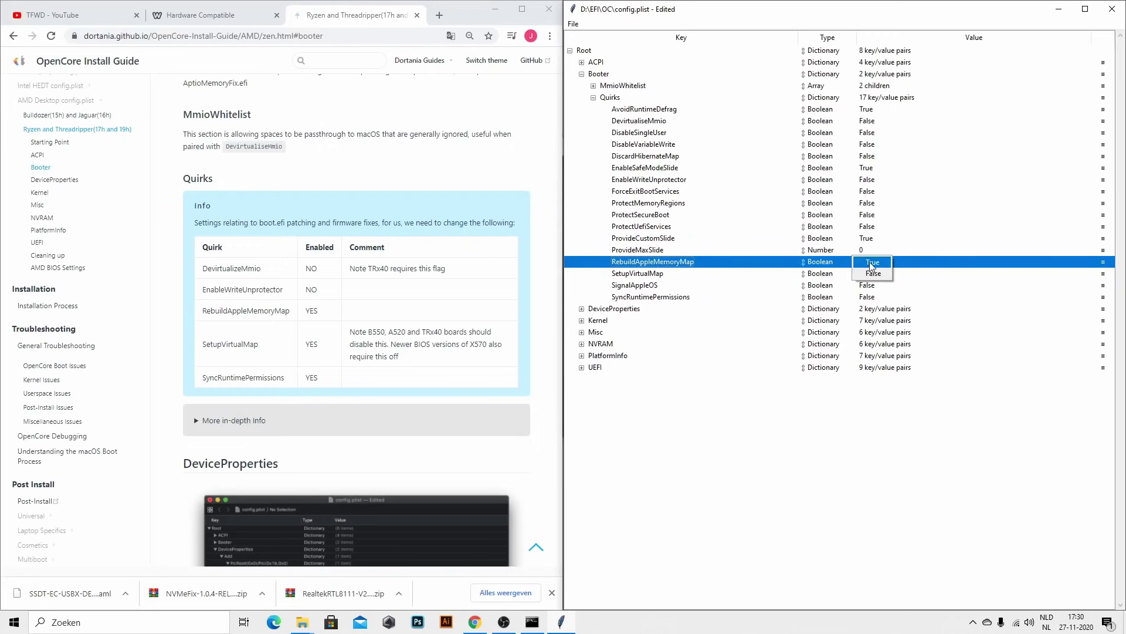
click(870, 264)
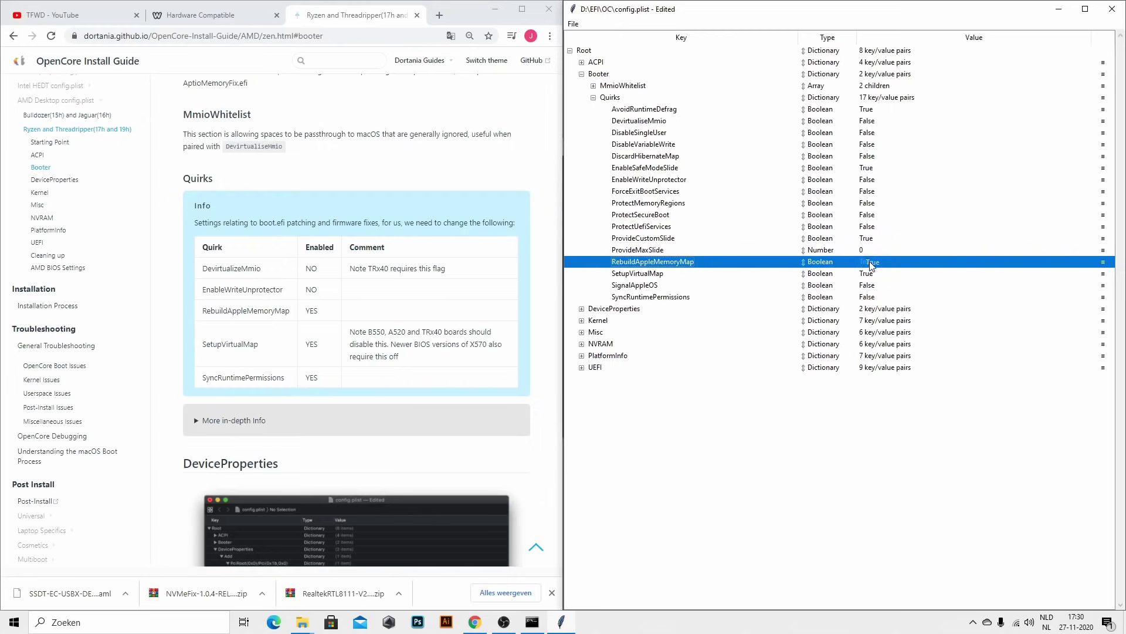
- Check the SetupVirtualMap quirk against the guide's note on B550, A520, TRx40 and X570 boards
click(647, 275)
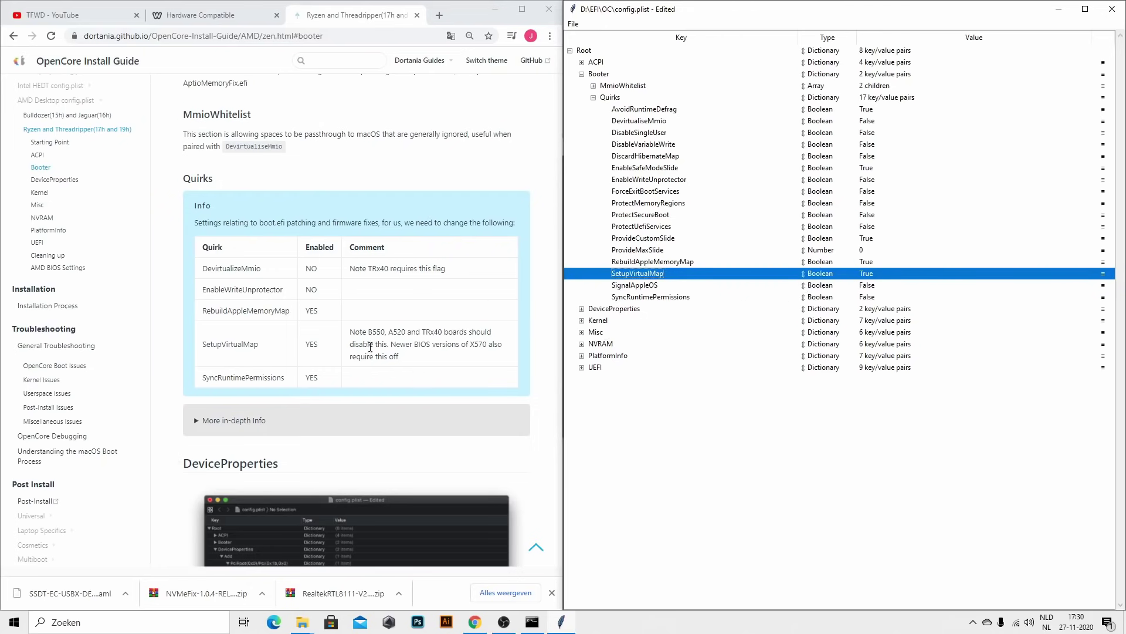
drag(370, 331, 380, 328)
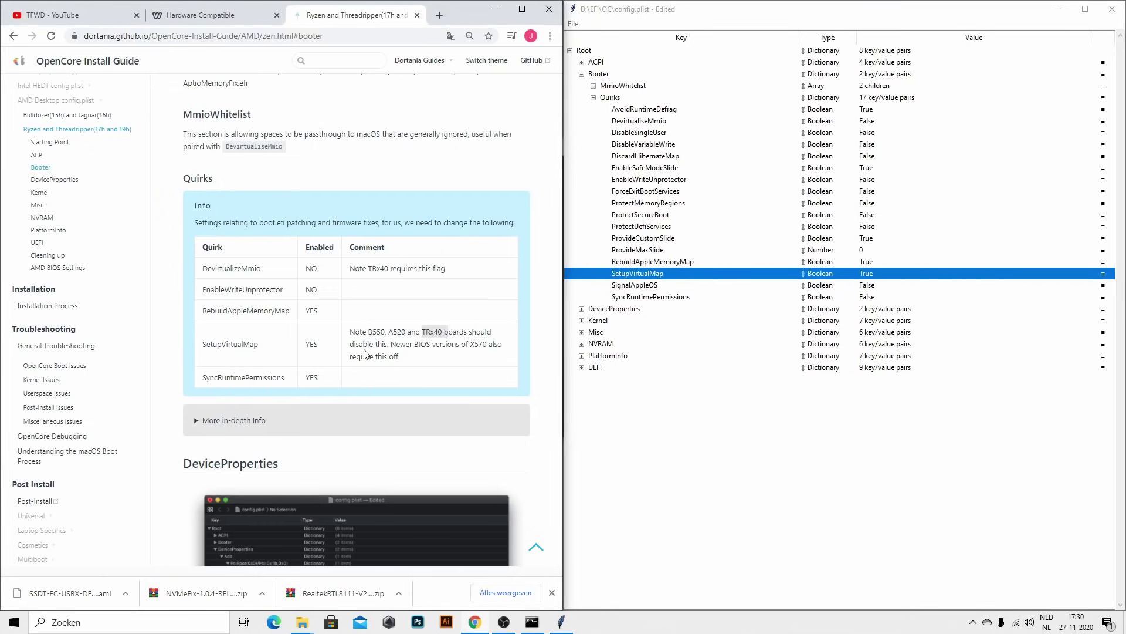
drag(403, 345, 505, 356)
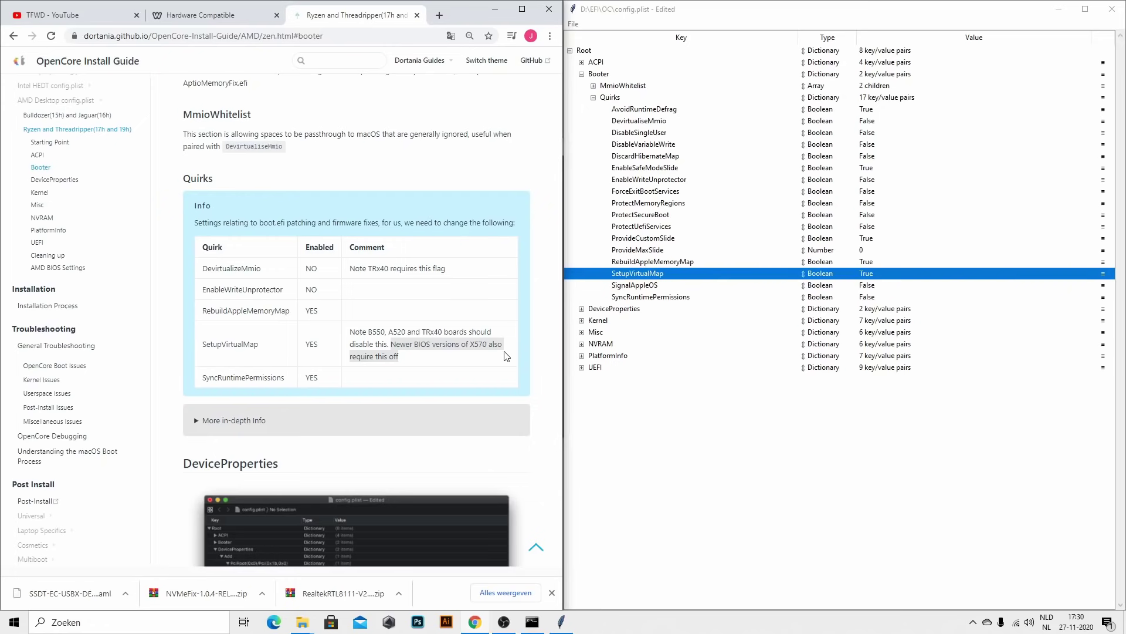
click(426, 361)
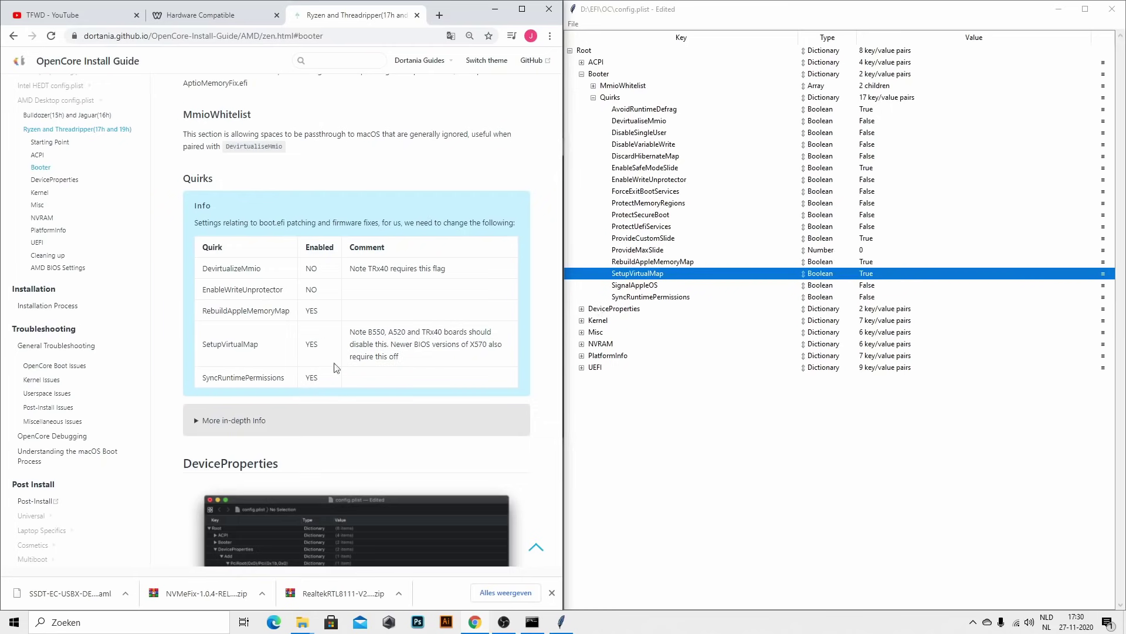
double_click(477, 342)
click(404, 360)
- Set SyncRuntimePermissions to True as the guide's table asks and collapse the Booter section
drag(204, 379, 286, 378)
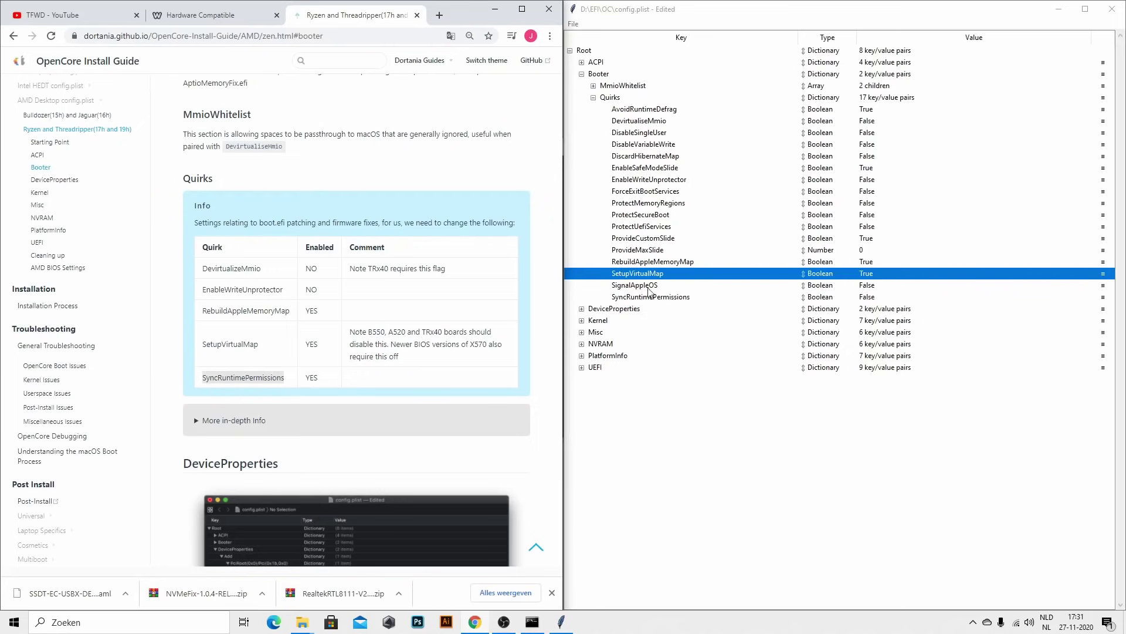
click(672, 297)
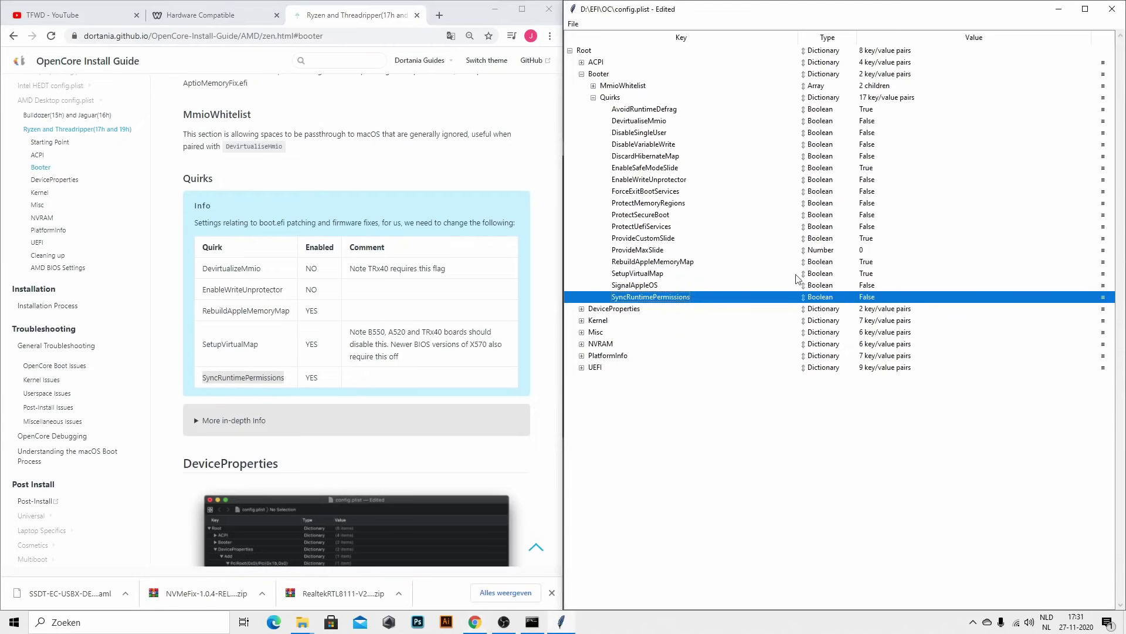
click(867, 297)
click(867, 305)
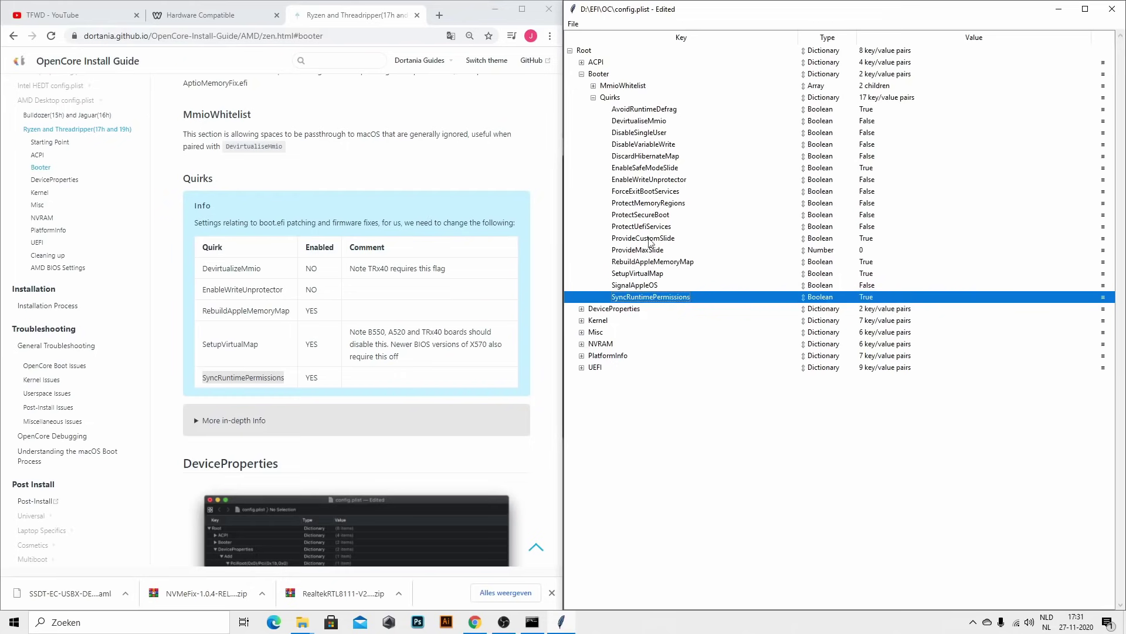
click(593, 98)
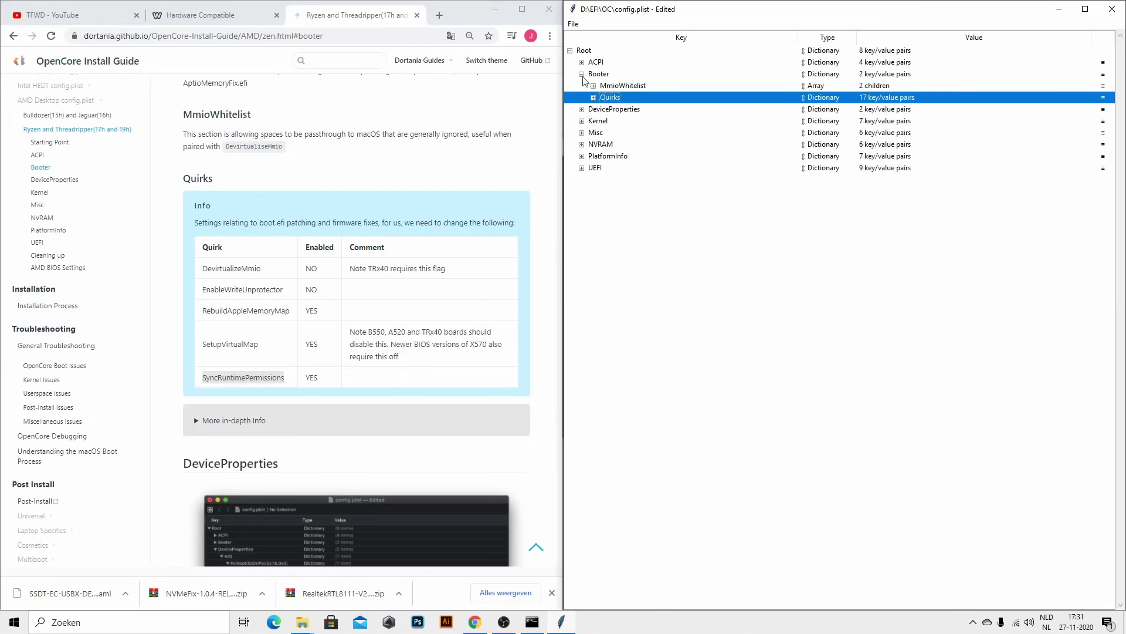
click(581, 74)
- Look through the guide's DeviceProperties and Kernel sections, including the kernel patches images and the Emulate settings
scroll(279, 386, down, 10)
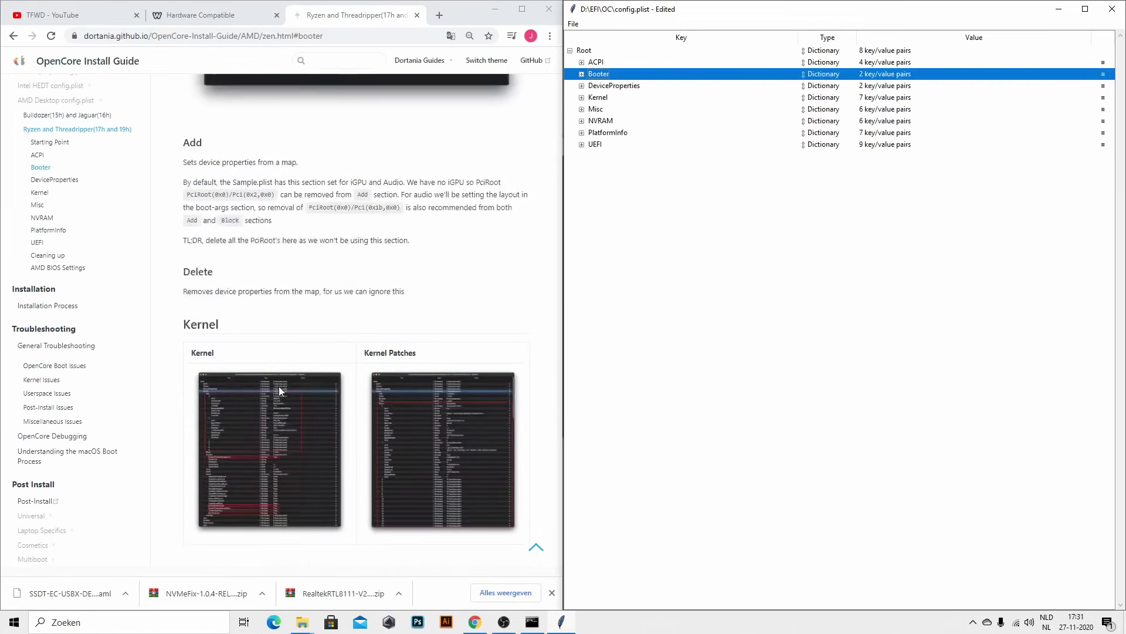
scroll(279, 386, down, 7)
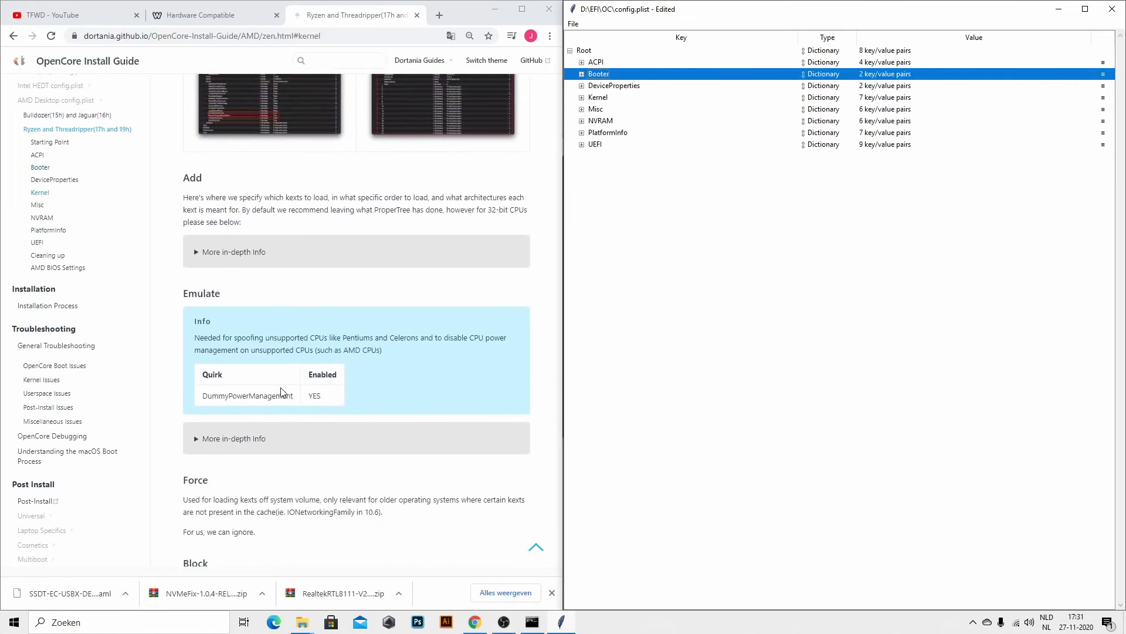
scroll(281, 391, up, 6)
scroll(251, 474, down, 3)
scroll(251, 474, down, 1)
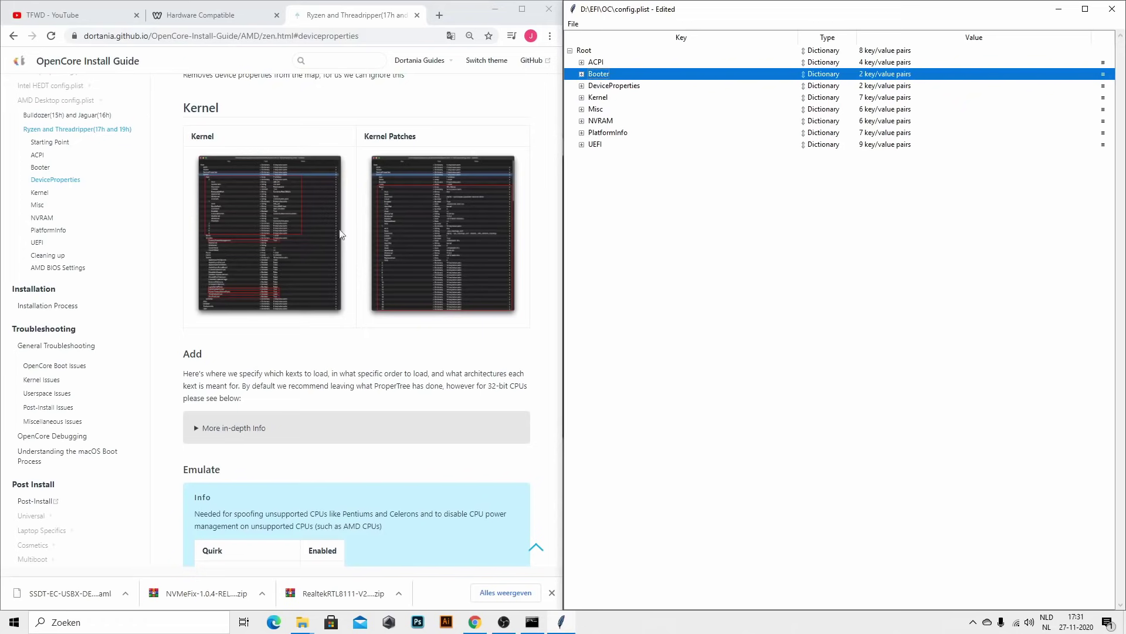
scroll(318, 379, down, 2)
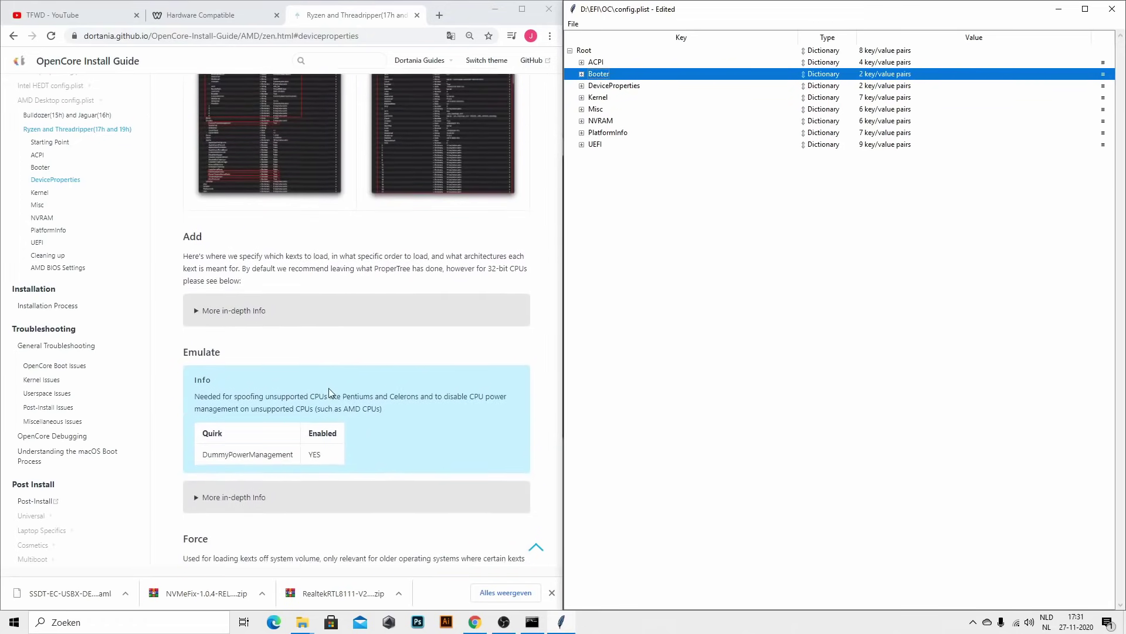
scroll(329, 390, up, 5)
scroll(334, 375, up, 20)
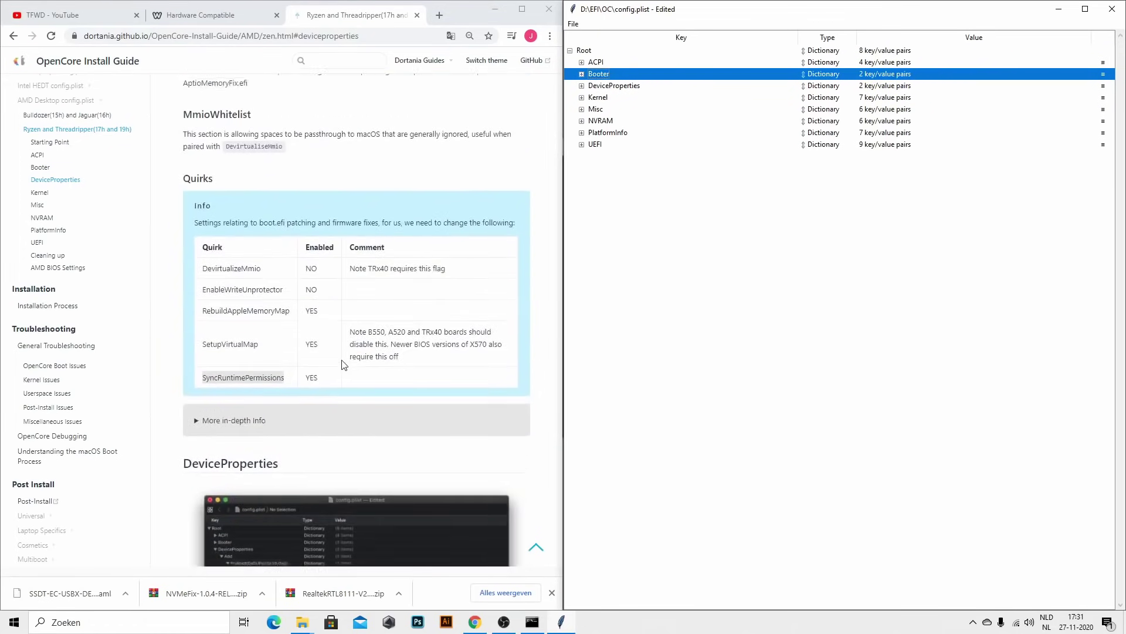
- Open the AMD Kernel Patches link in the guide's Starting Point section and download the AMD_Vanilla opencore repository as a ZIP
scroll(343, 367, up, 6)
scroll(328, 340, down, 4)
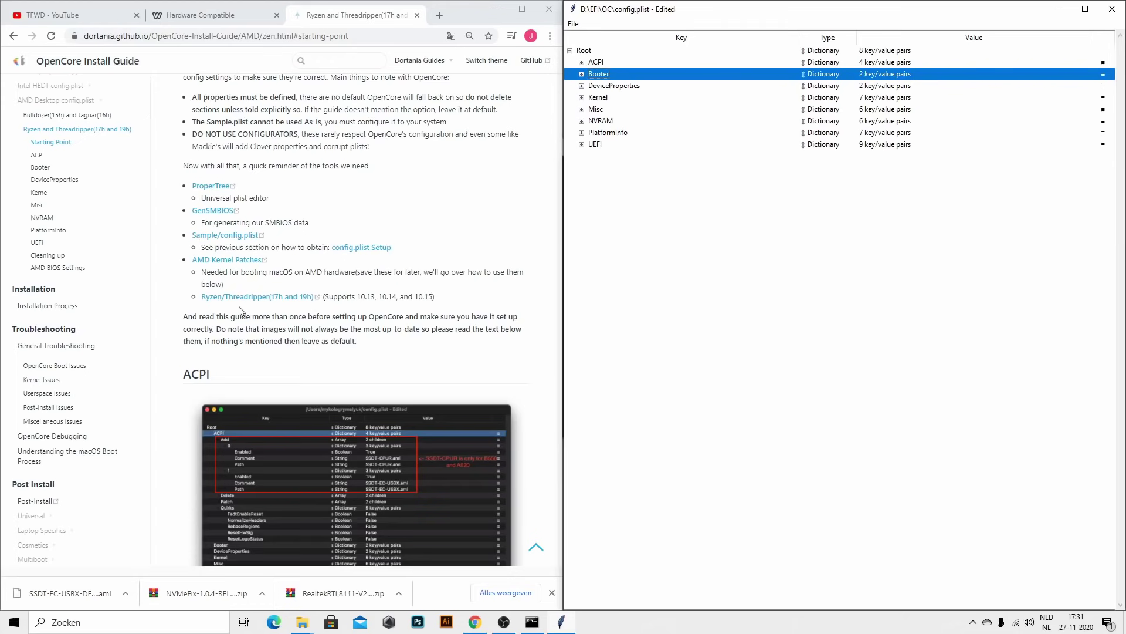
click(233, 260)
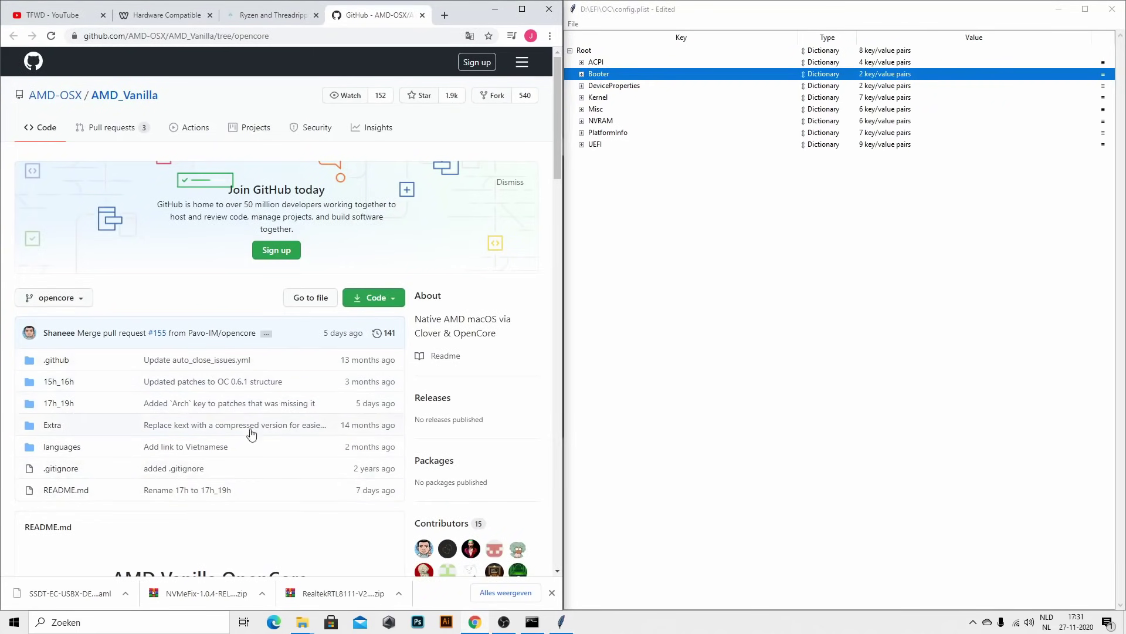
click(374, 299)
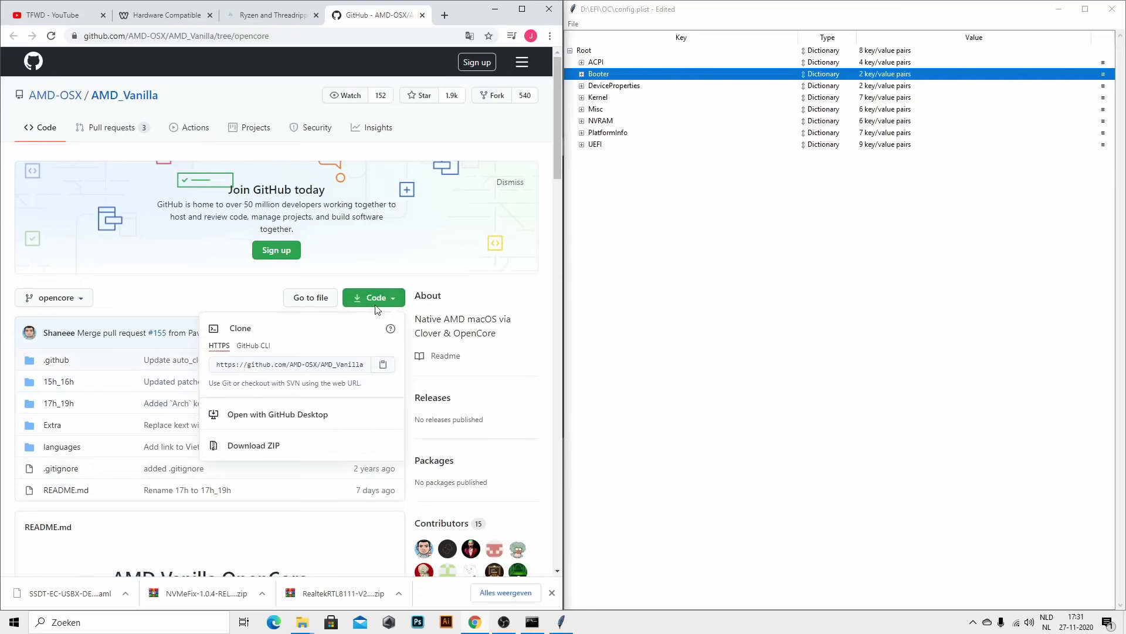
click(251, 451)
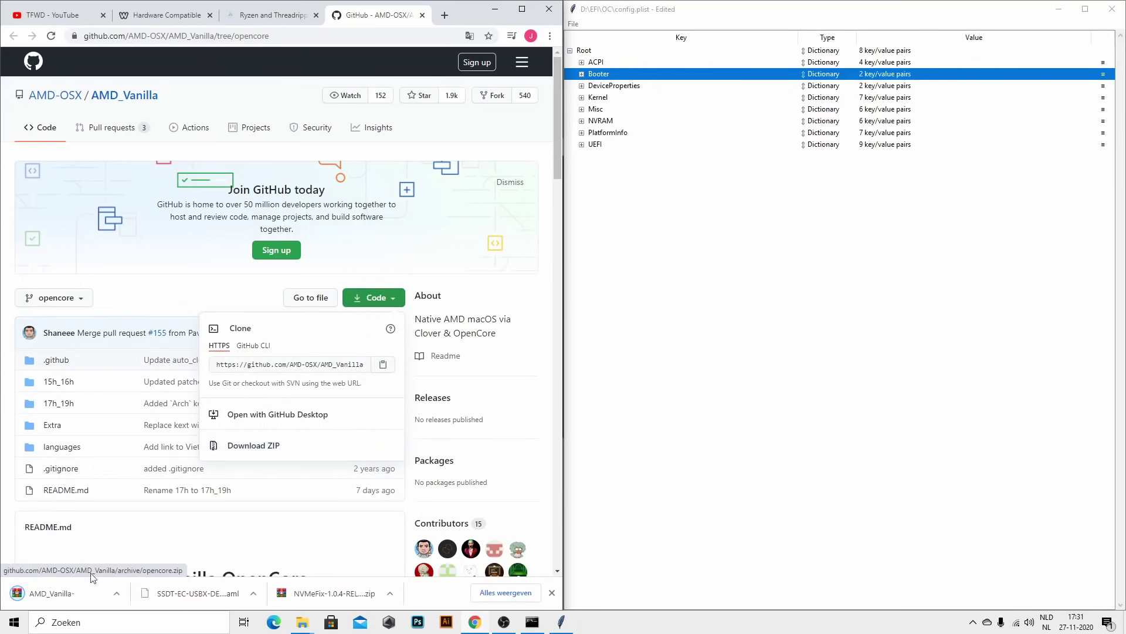
- Show the downloaded AMD_Vanilla-opencore.zip in its folder and extract it into an AMD_Vanilla-opencore subfolder
right_click(72, 594)
click(105, 566)
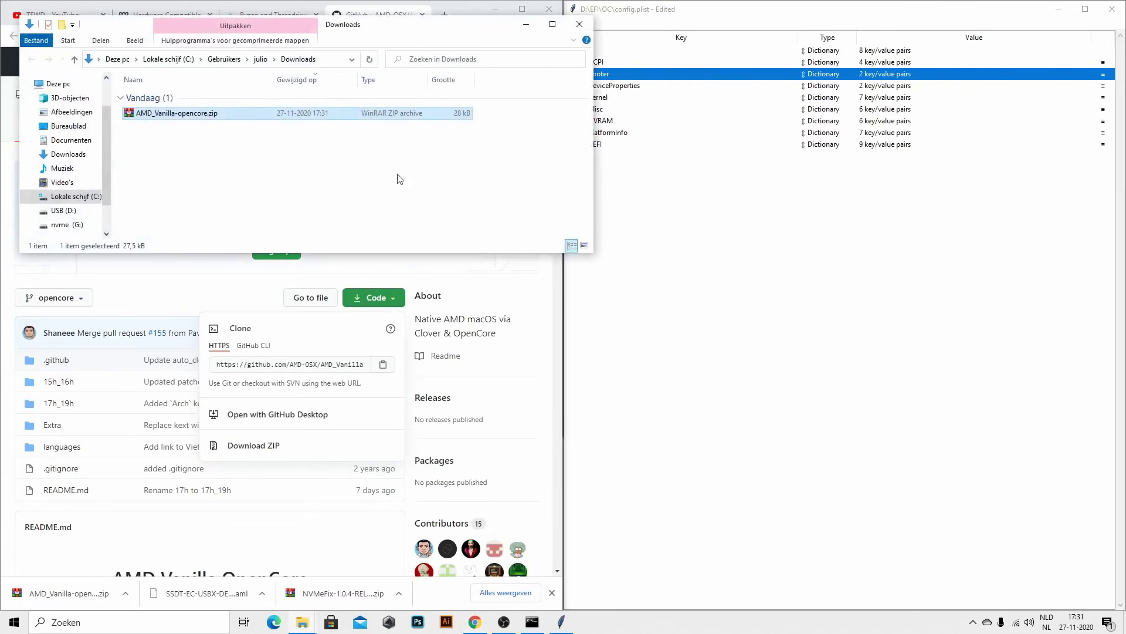
right_click(243, 119)
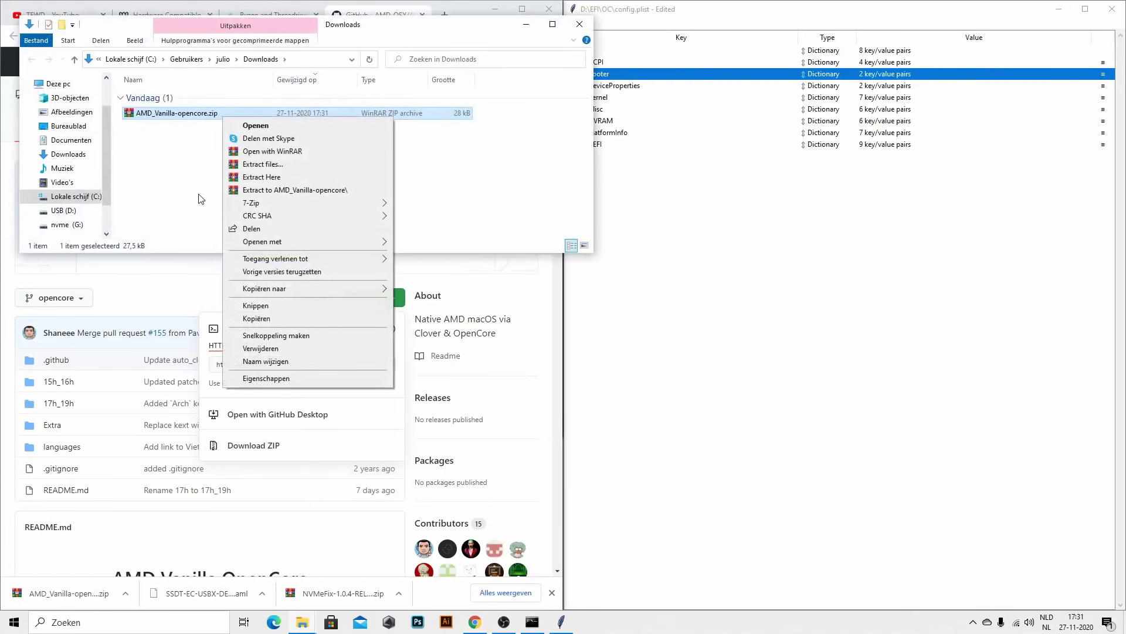
click(204, 167)
click(208, 117)
right_click(206, 115)
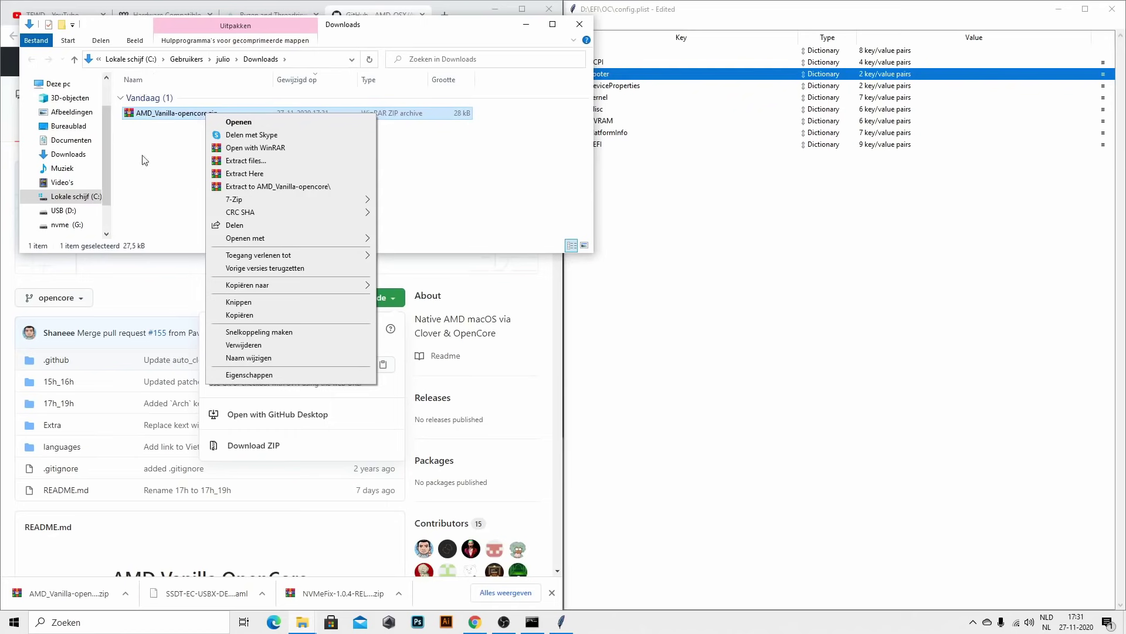
click(243, 186)
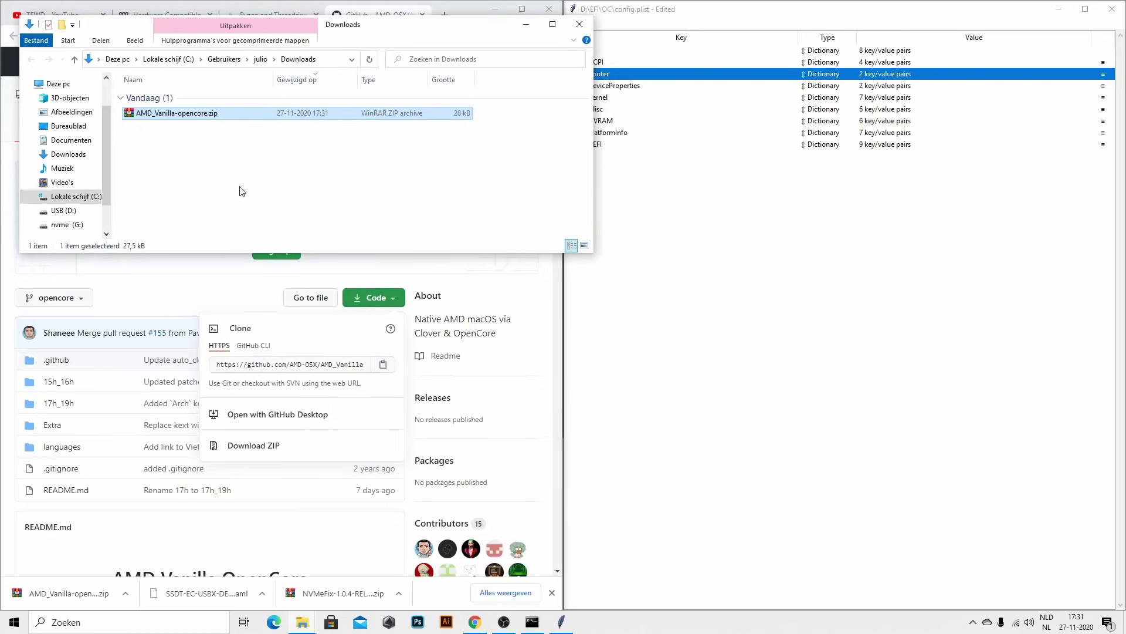
- Open patches.plist from the 17h_19h folder of the extracted AMD_Vanilla-opencore download alongside config.plist
click(698, 6)
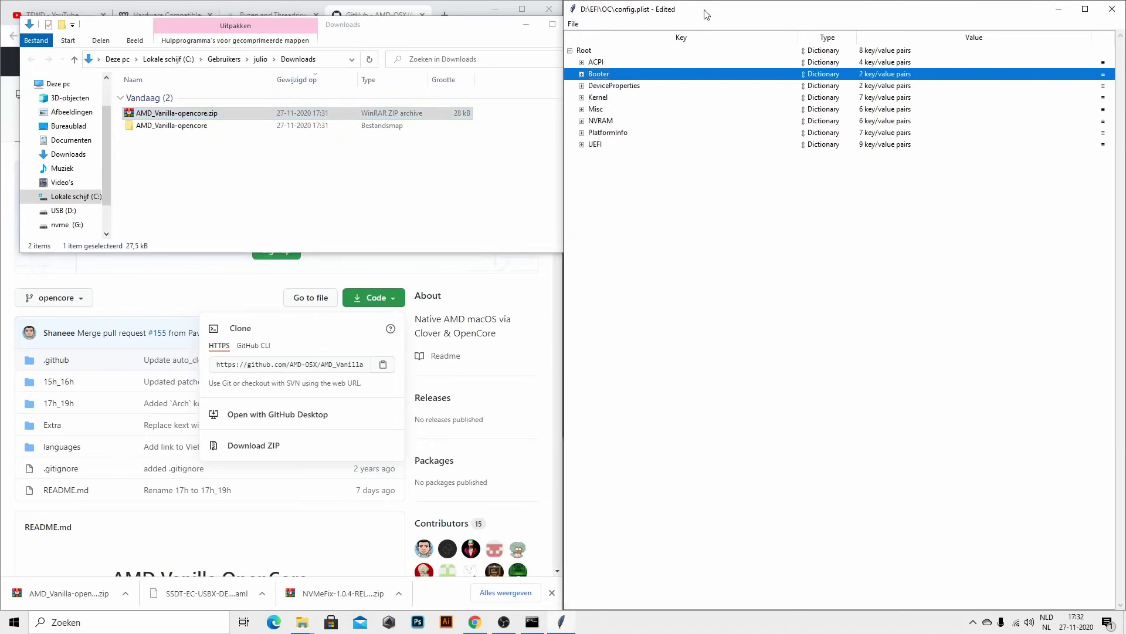
click(573, 24)
click(590, 37)
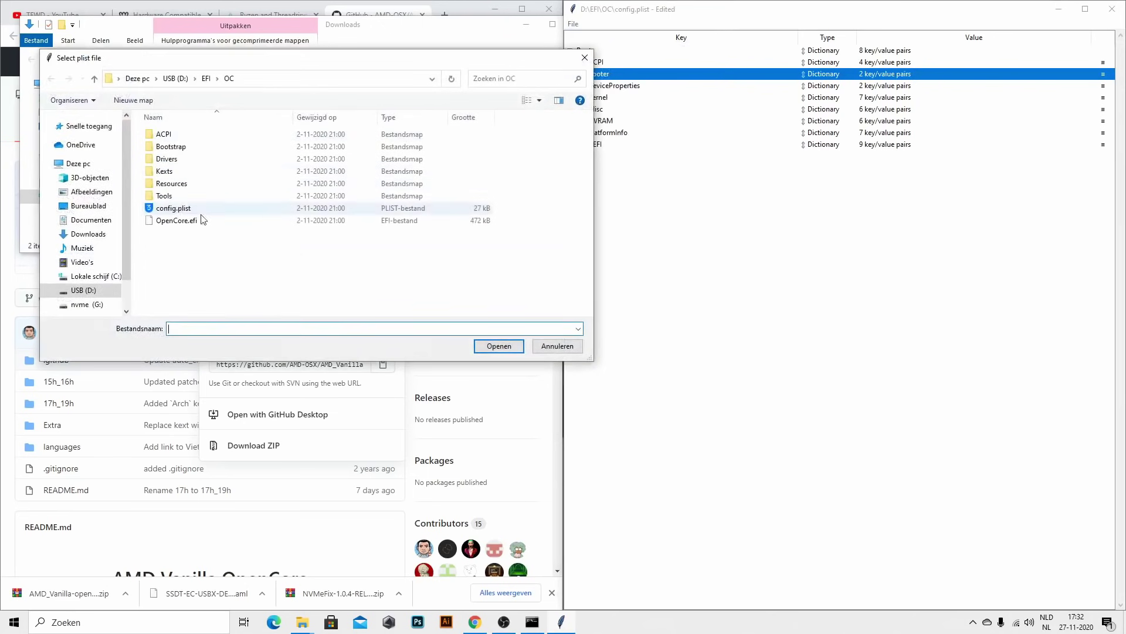
click(87, 233)
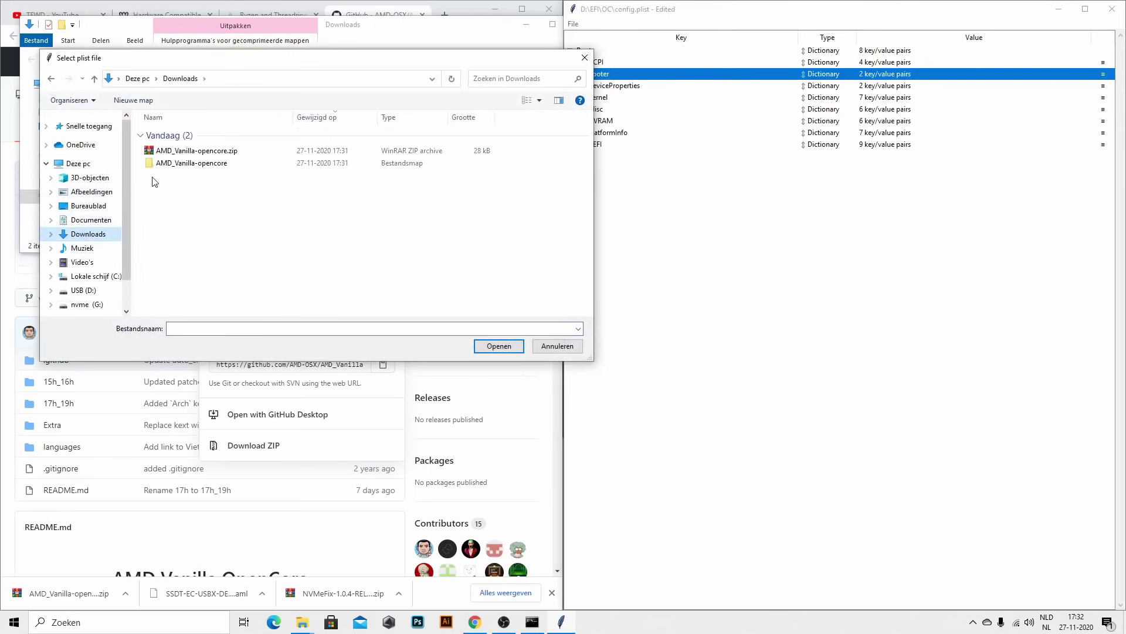
click(167, 163)
double_click(170, 164)
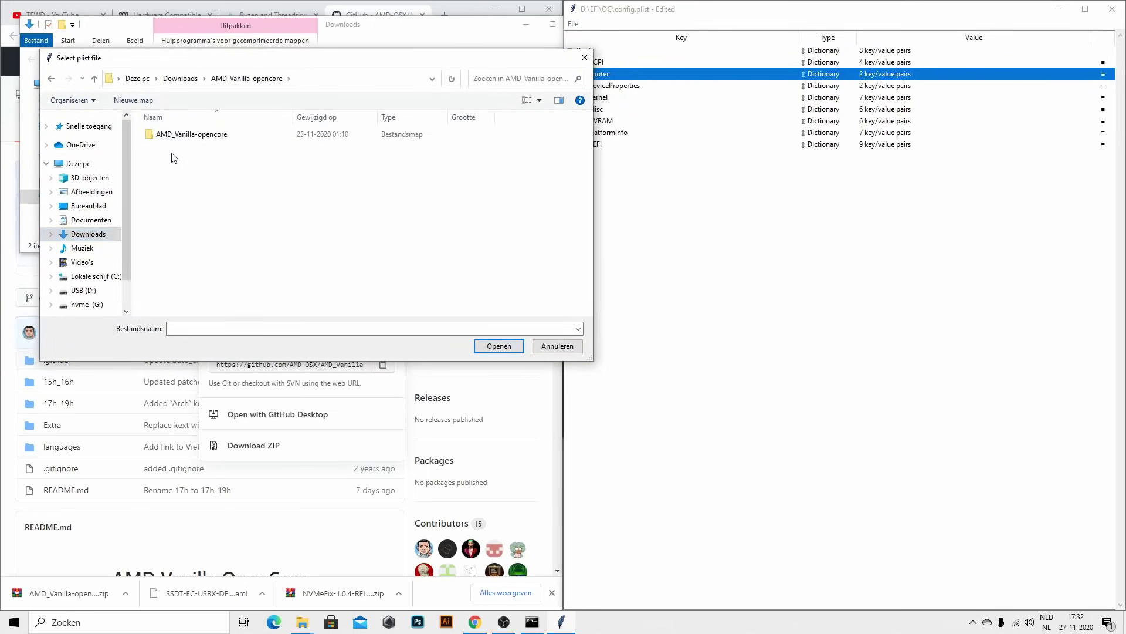
double_click(176, 135)
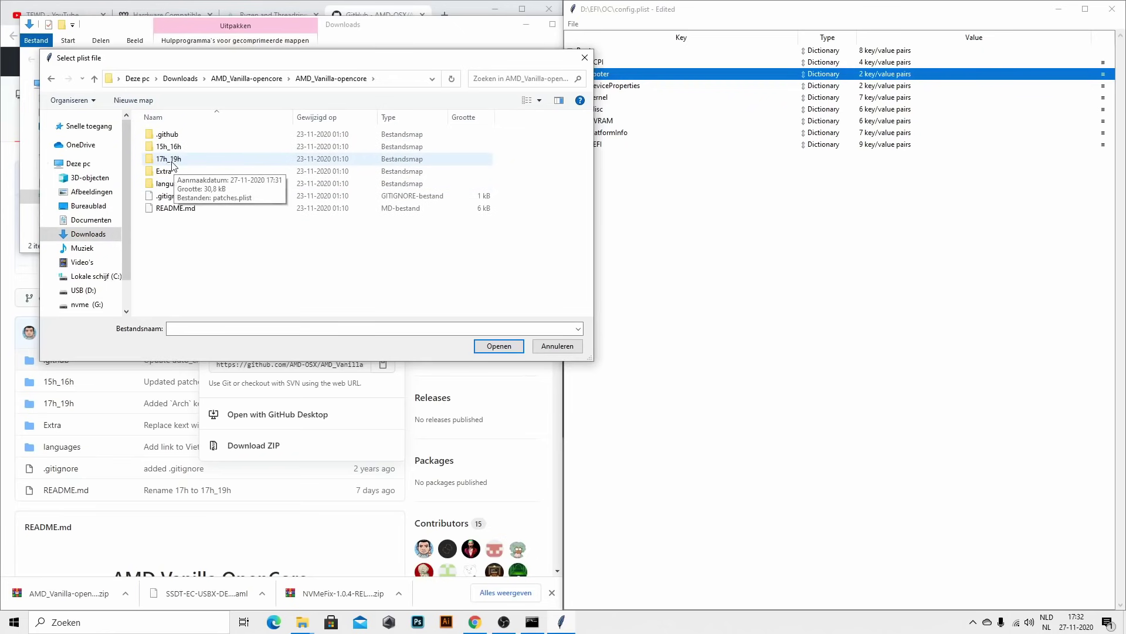
click(182, 147)
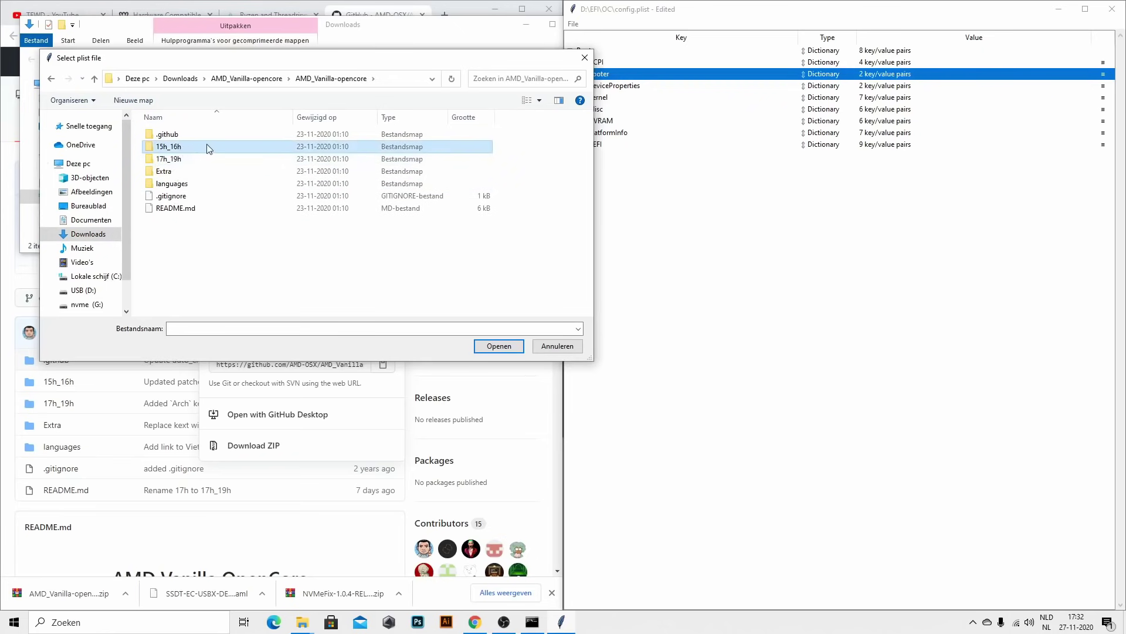
click(174, 159)
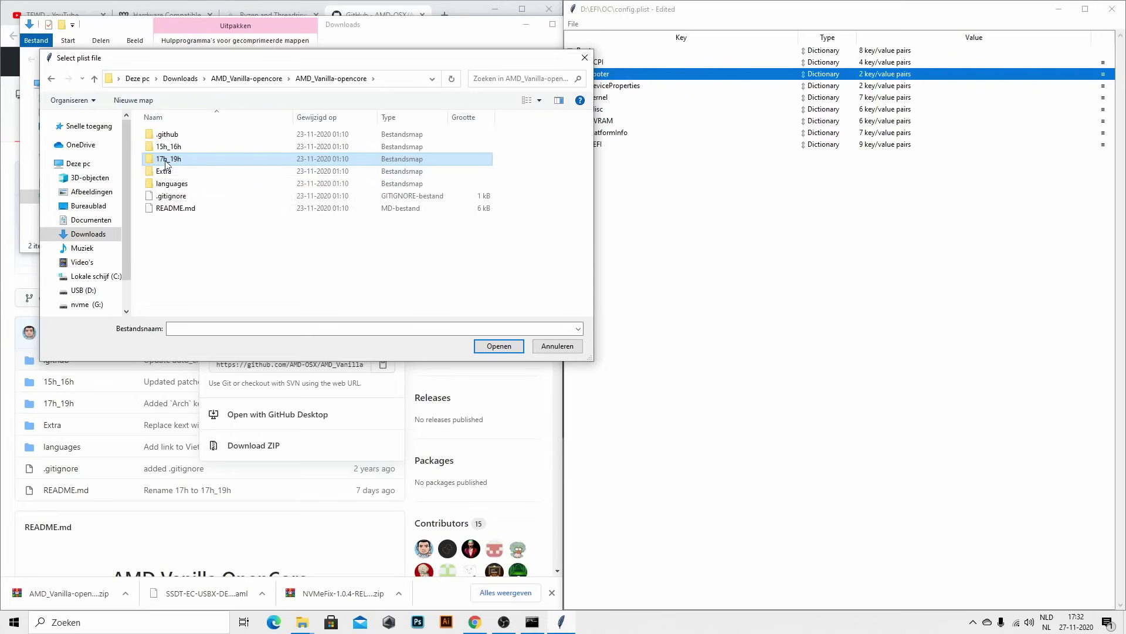
double_click(169, 162)
click(176, 135)
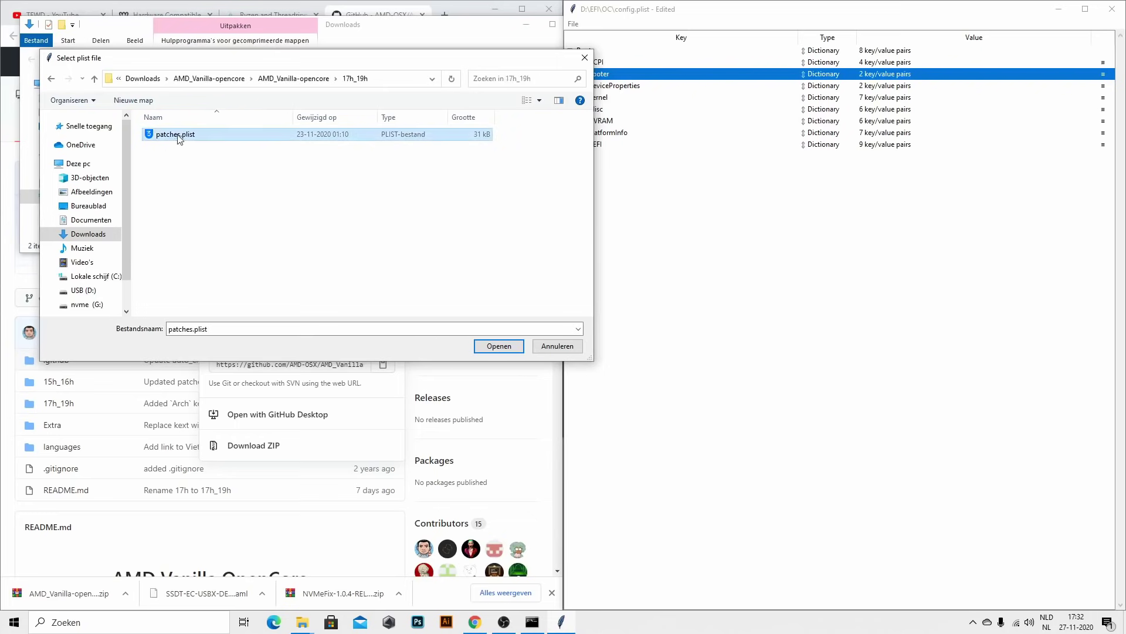
click(499, 345)
- Copy the Patch array under Kernel in patches.plist and close that file
drag(545, 39, 359, 87)
click(124, 144)
click(124, 144)
click(136, 156)
right_click(149, 157)
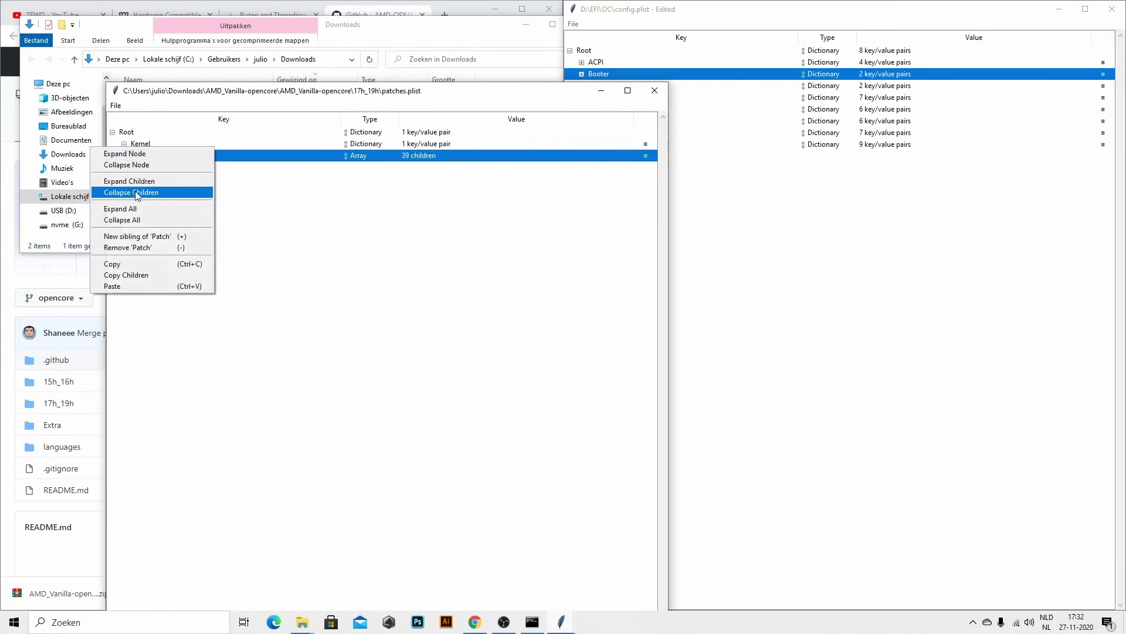
click(115, 262)
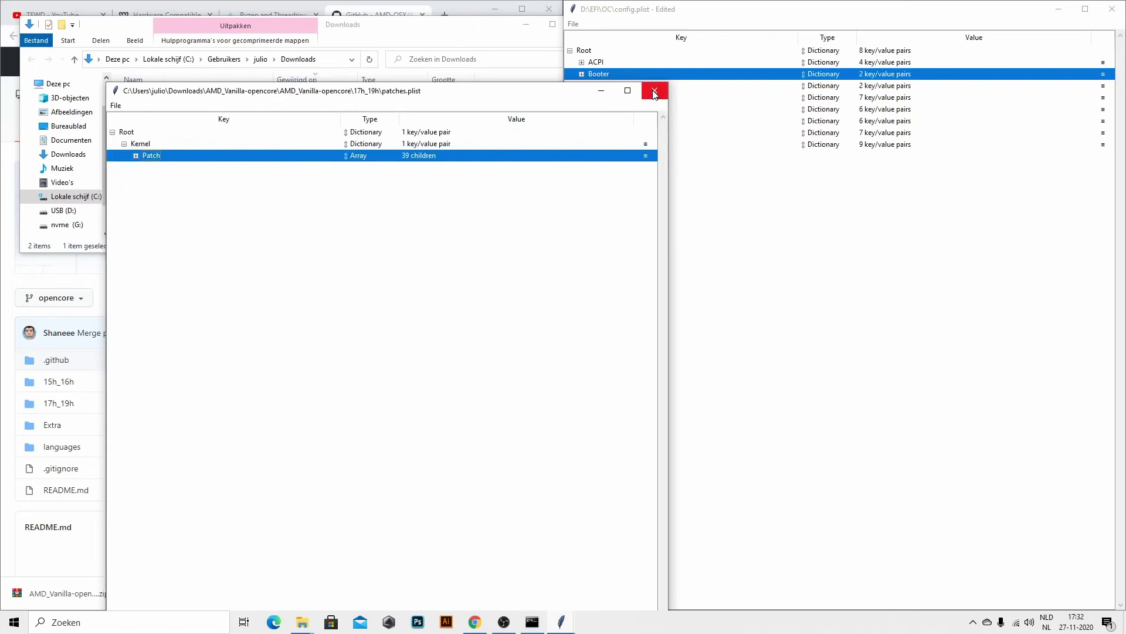
click(654, 91)
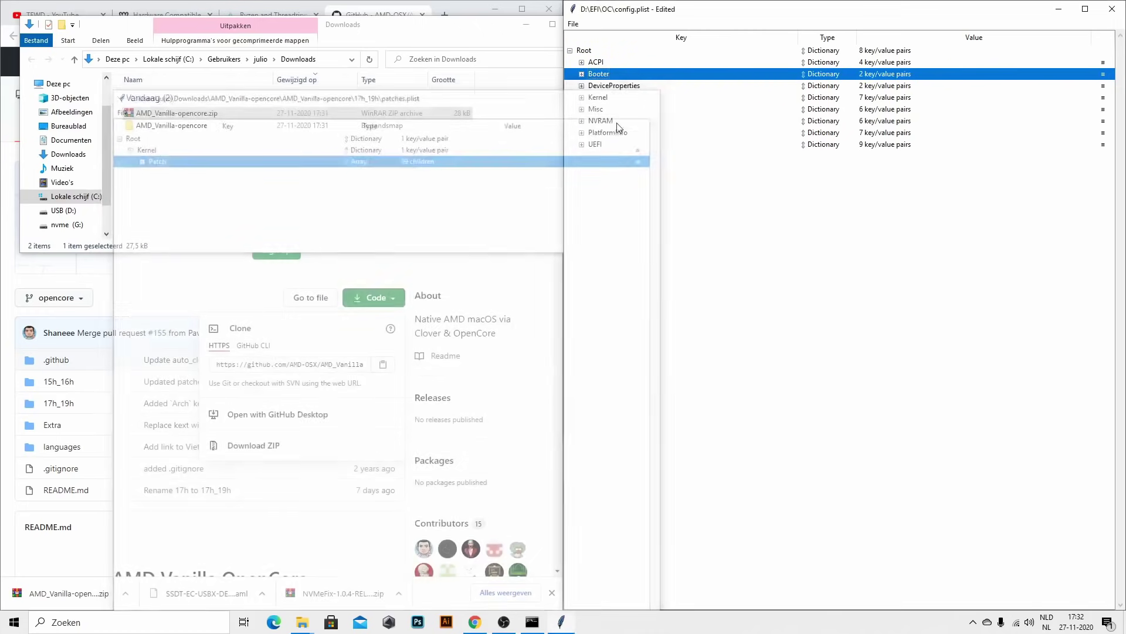
- Expand the Kernel section of config.plist, collapse each of its subsections and remove the existing Patch array
click(582, 98)
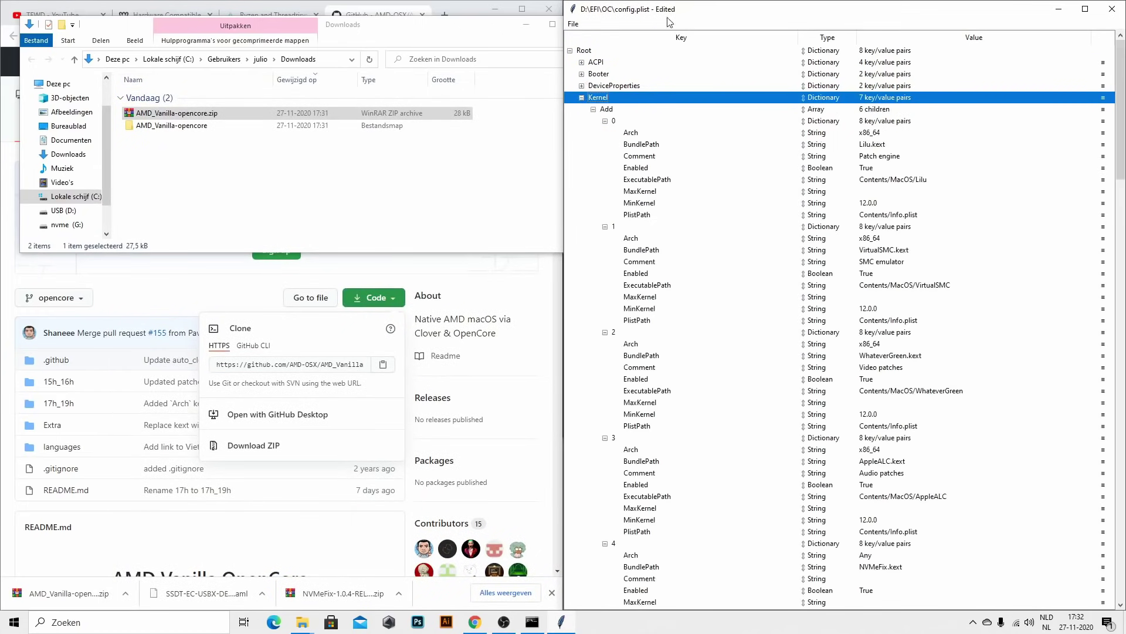
click(594, 109)
click(593, 121)
click(593, 132)
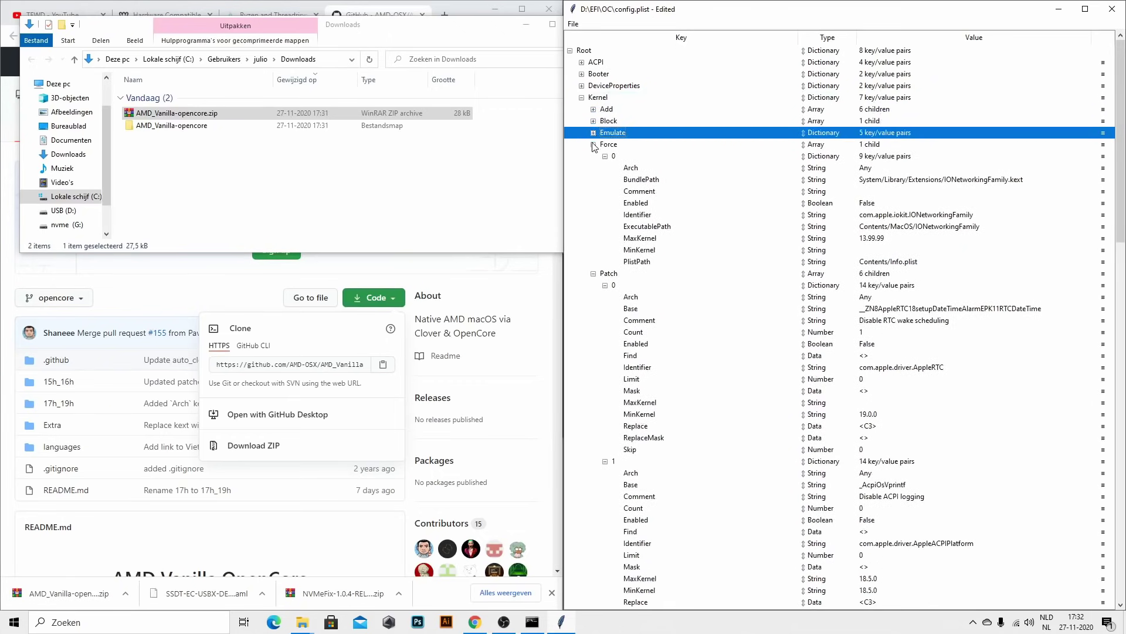
click(593, 144)
click(594, 156)
click(594, 167)
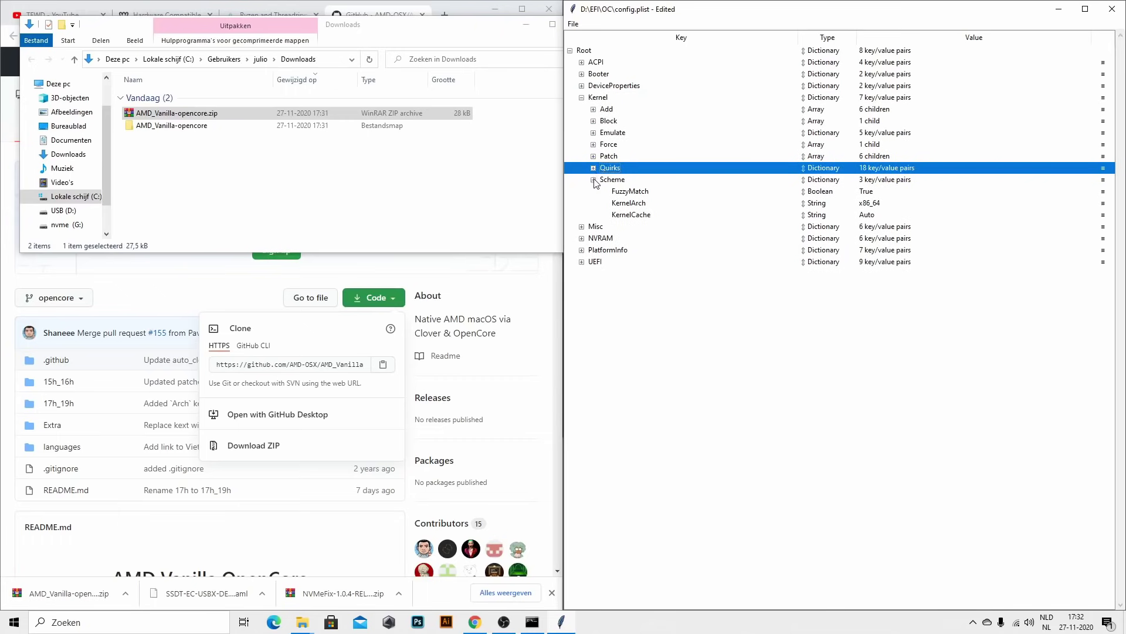
click(593, 180)
click(609, 157)
right_click(609, 157)
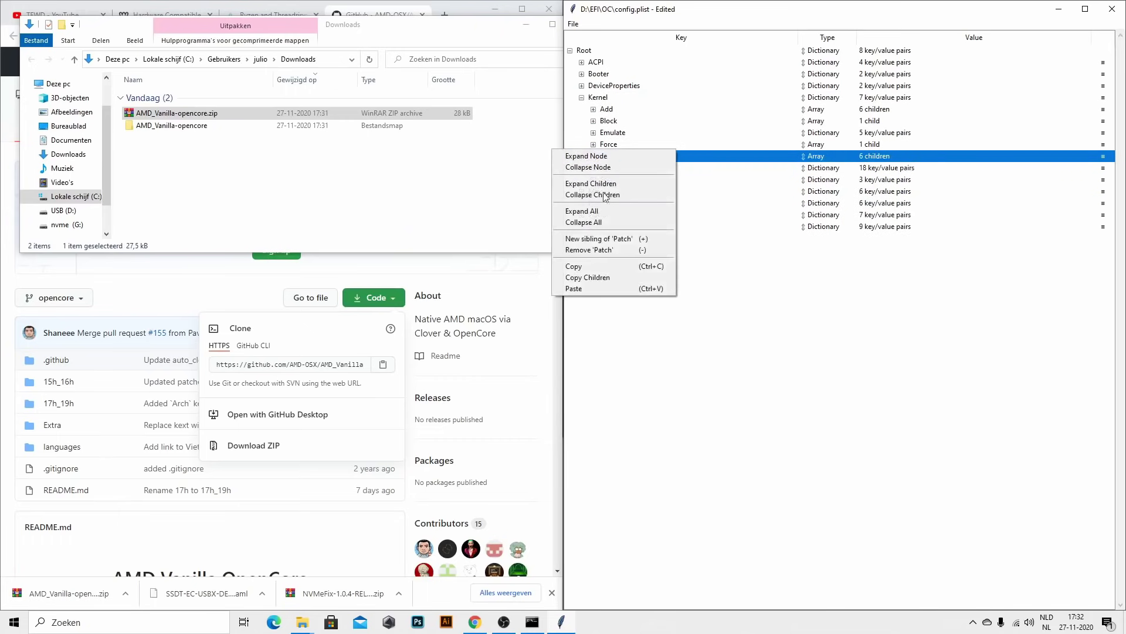
click(604, 249)
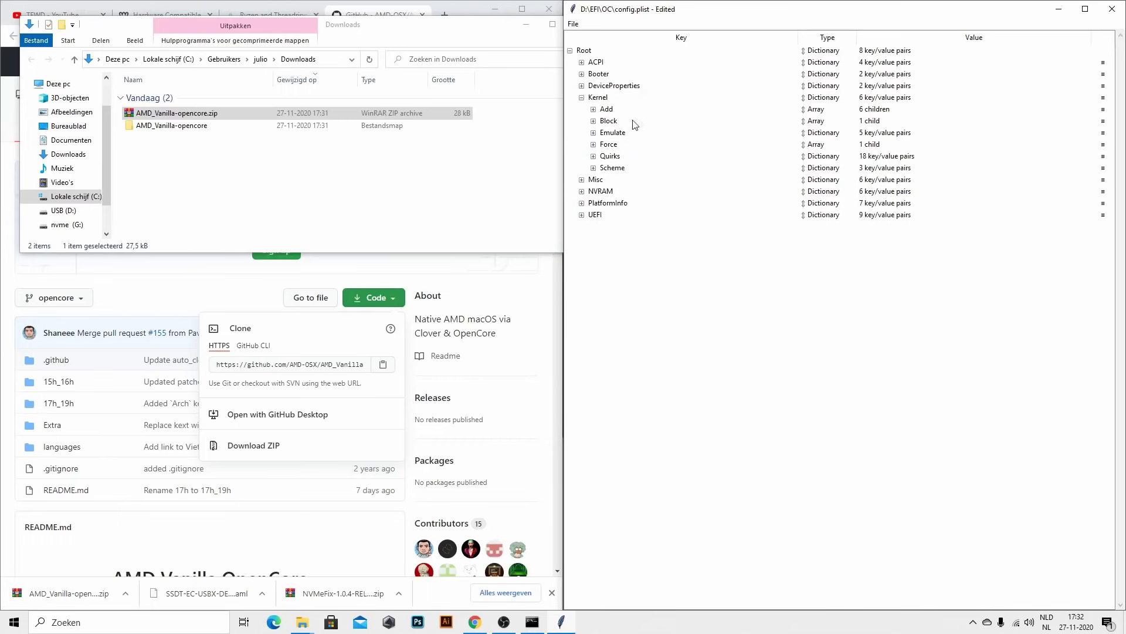
- Paste the copied AMD Patch array under Kernel in config.plist
right_click(604, 97)
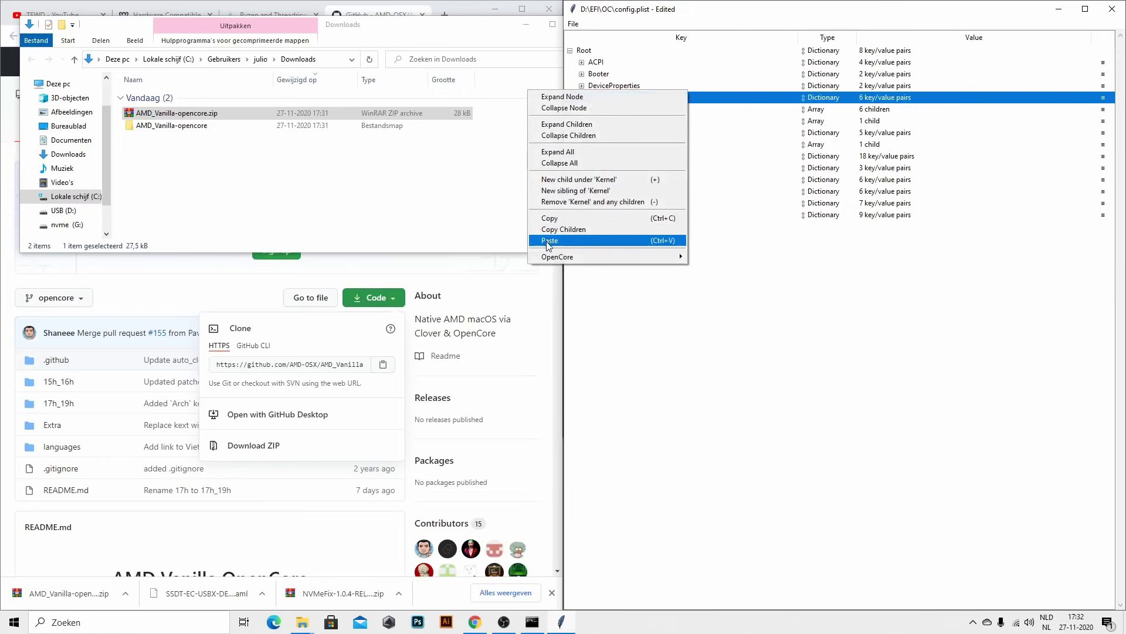
click(549, 240)
click(594, 180)
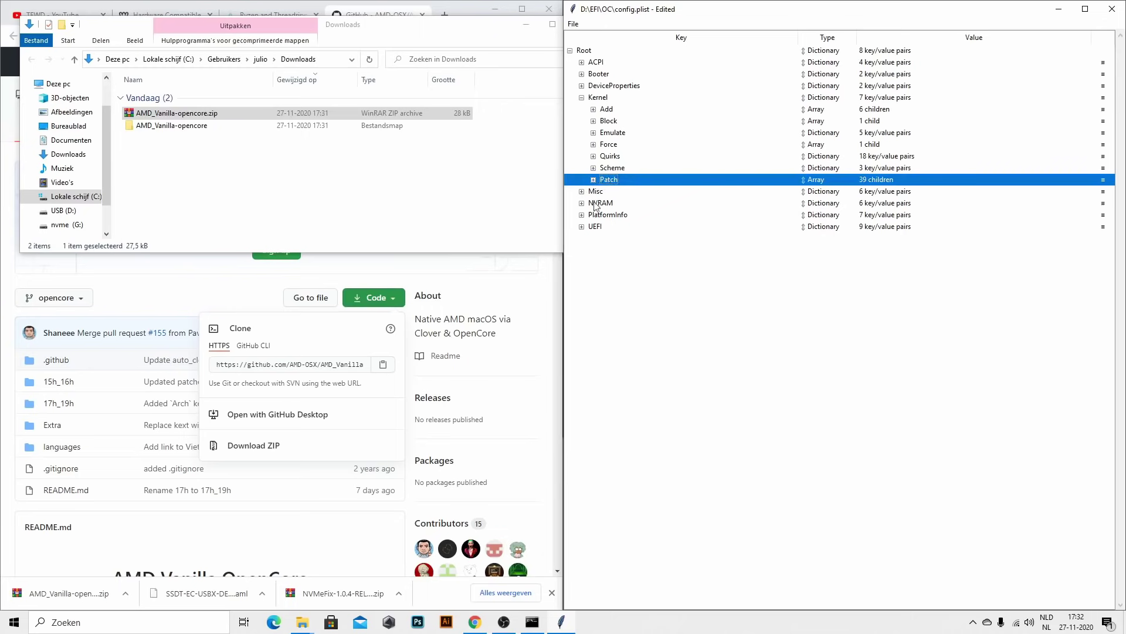
- Close the Downloads folder window that covers the browser
click(130, 33)
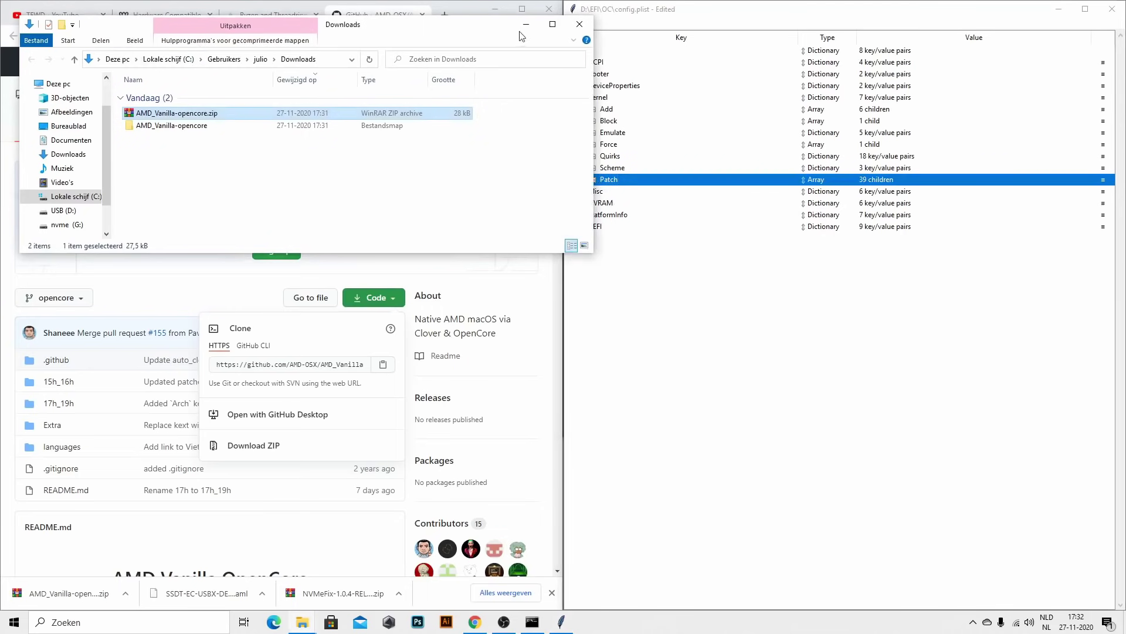
drag(510, 29, 500, 34)
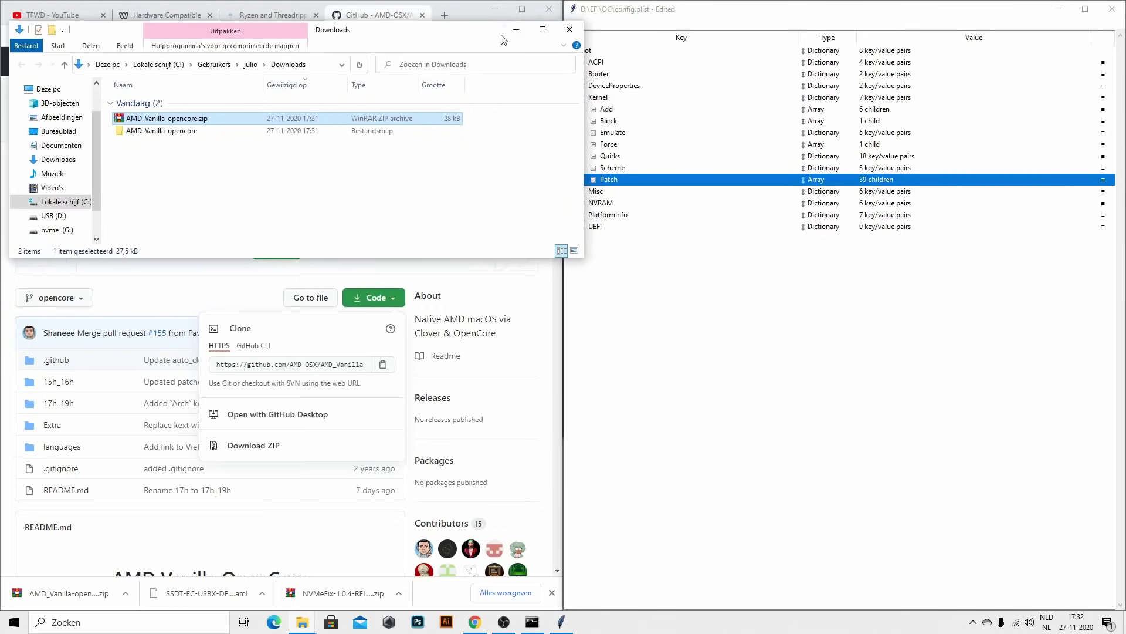
click(570, 29)
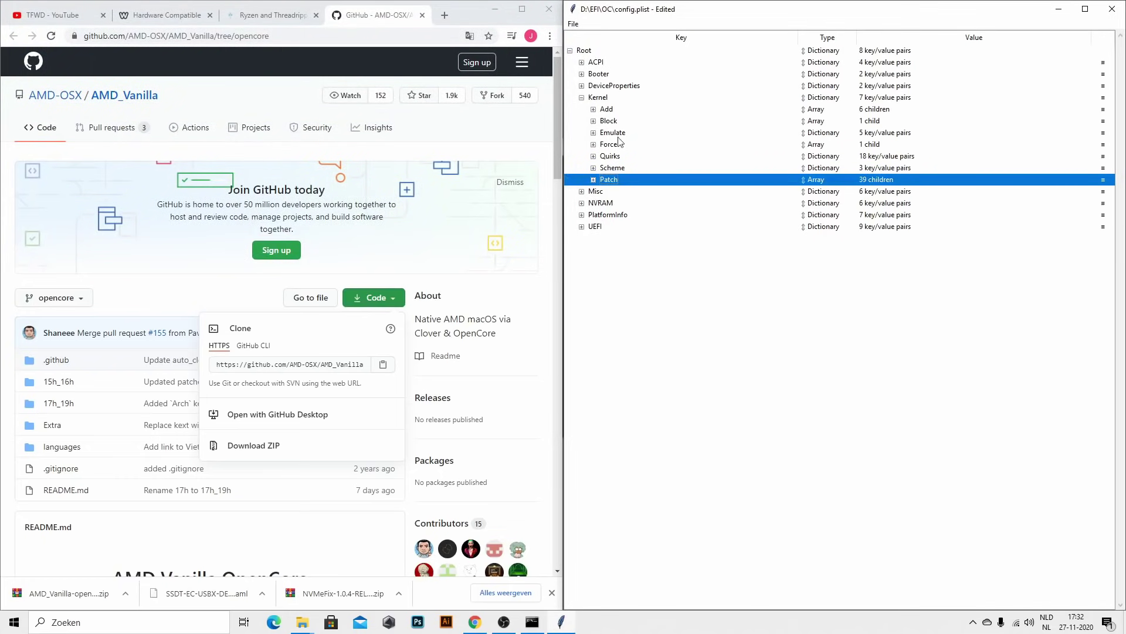
- Return to the guide's Ryzen and Threadripper page and review its Kernel section, including the Add and Emulate settings
click(284, 15)
scroll(298, 316, down, 20)
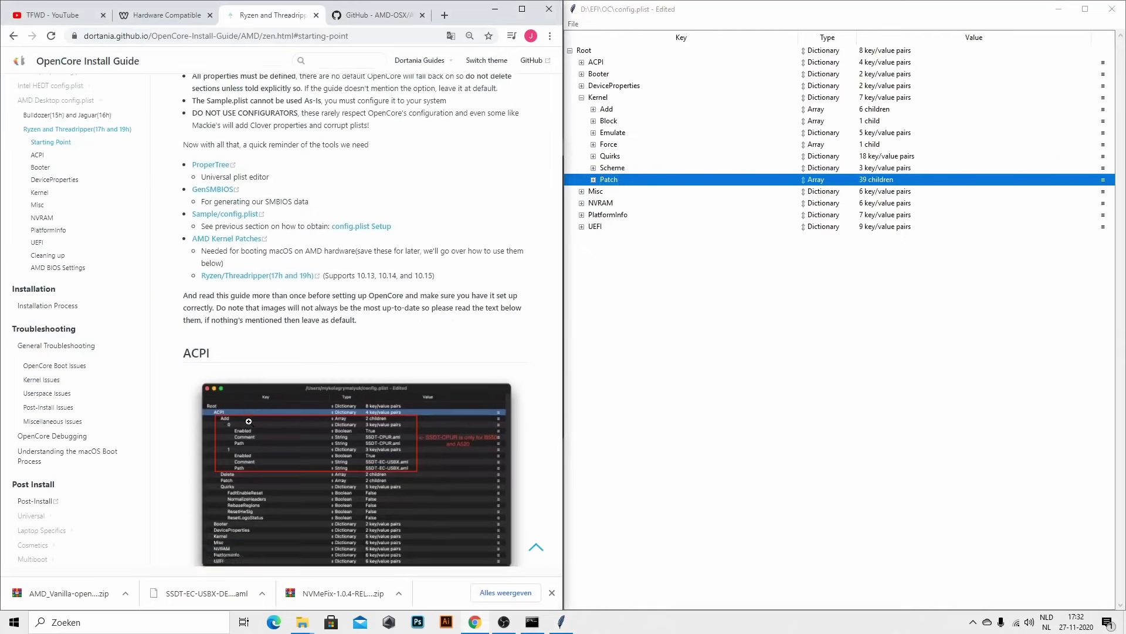
scroll(298, 316, down, 10)
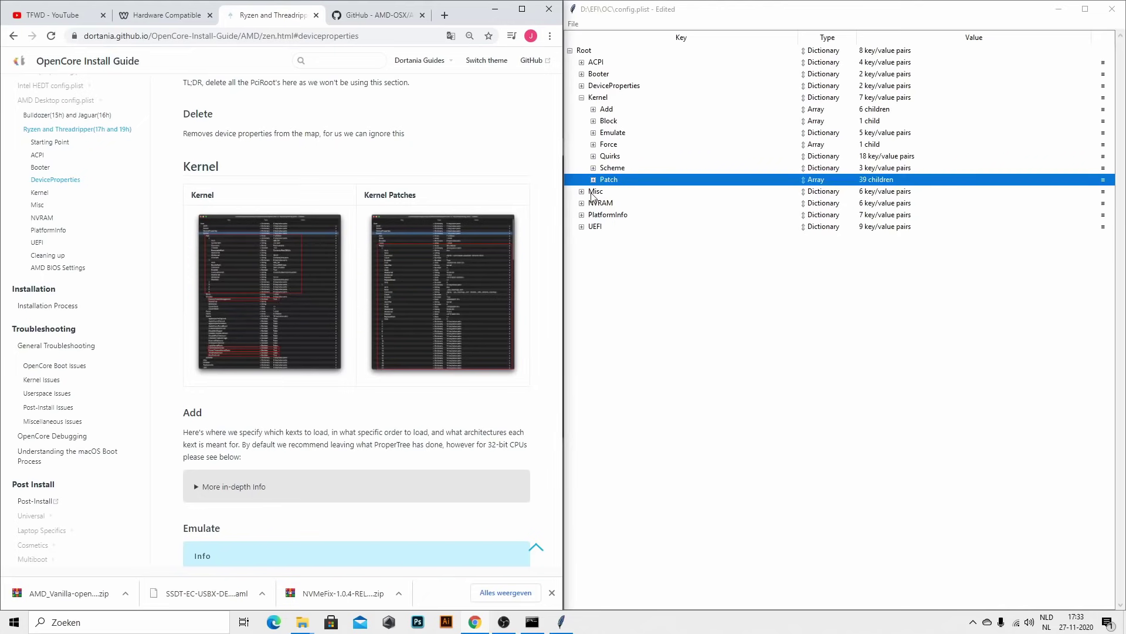
click(581, 97)
scroll(275, 373, down, 3)
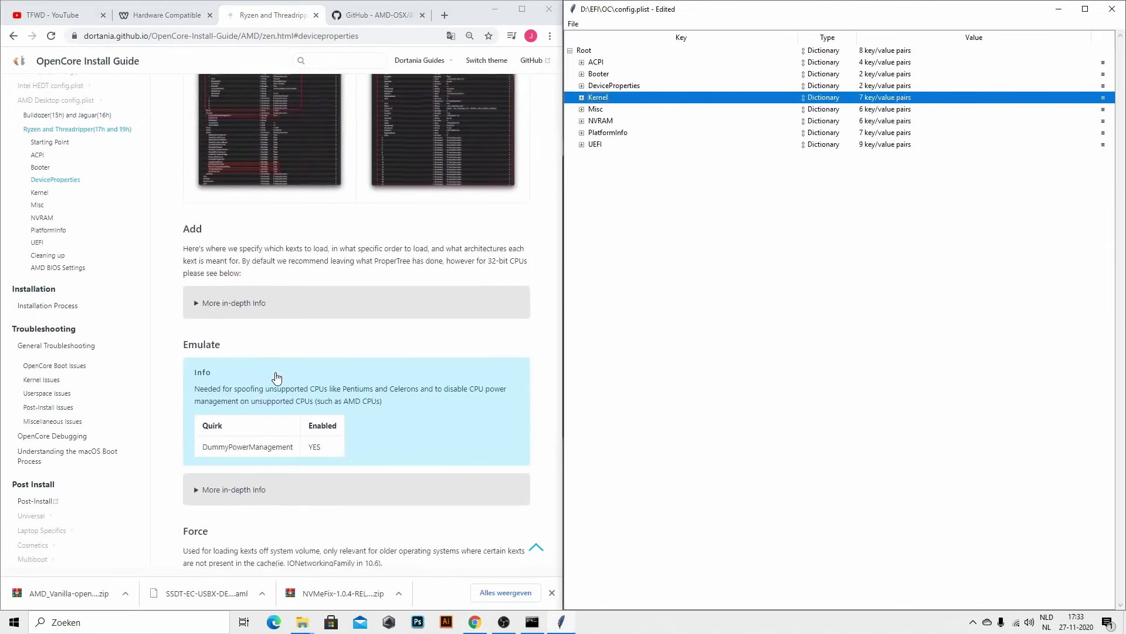
scroll(272, 293, up, 10)
scroll(291, 384, down, 8)
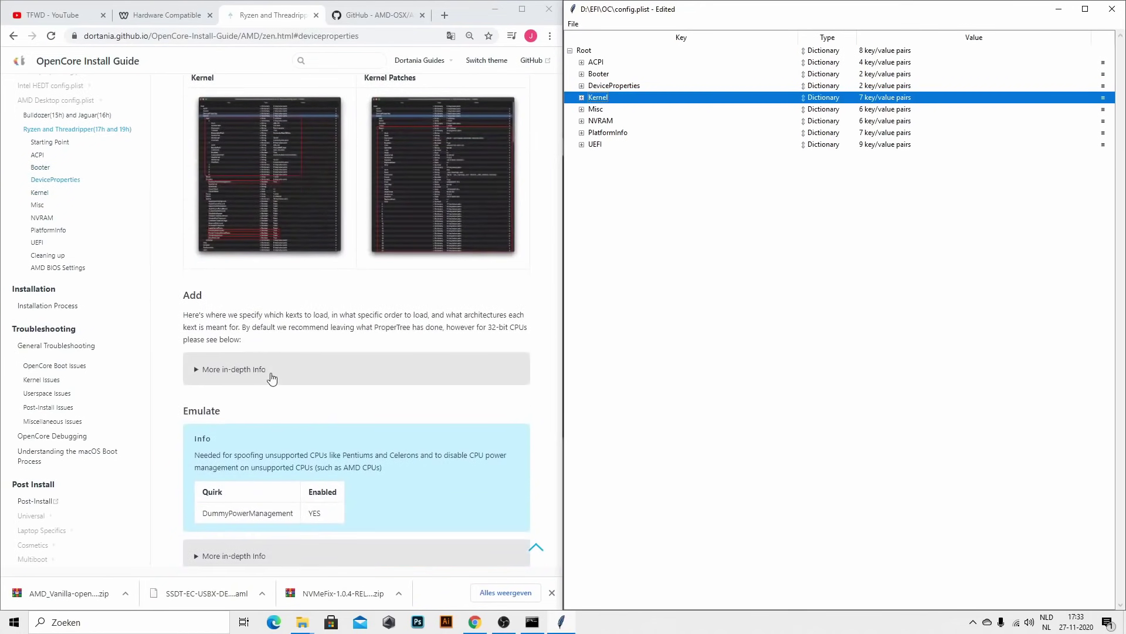
scroll(271, 377, down, 2)
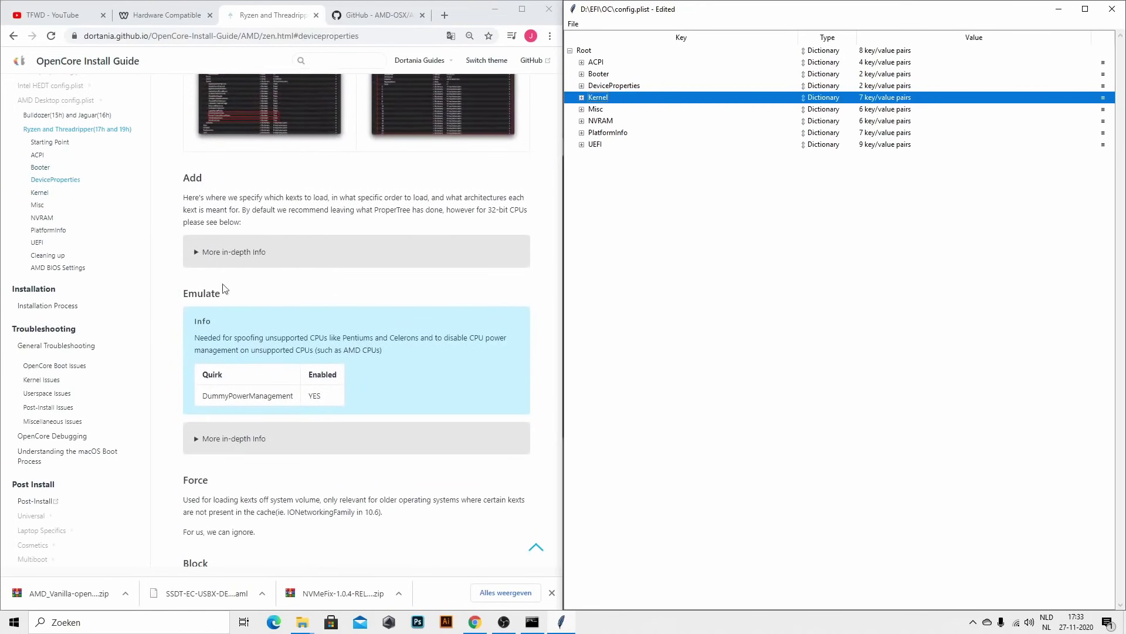
- Set DummyPowerManagement to True under Kernel > Emulate in config.plist and collapse the Emulate section
click(581, 98)
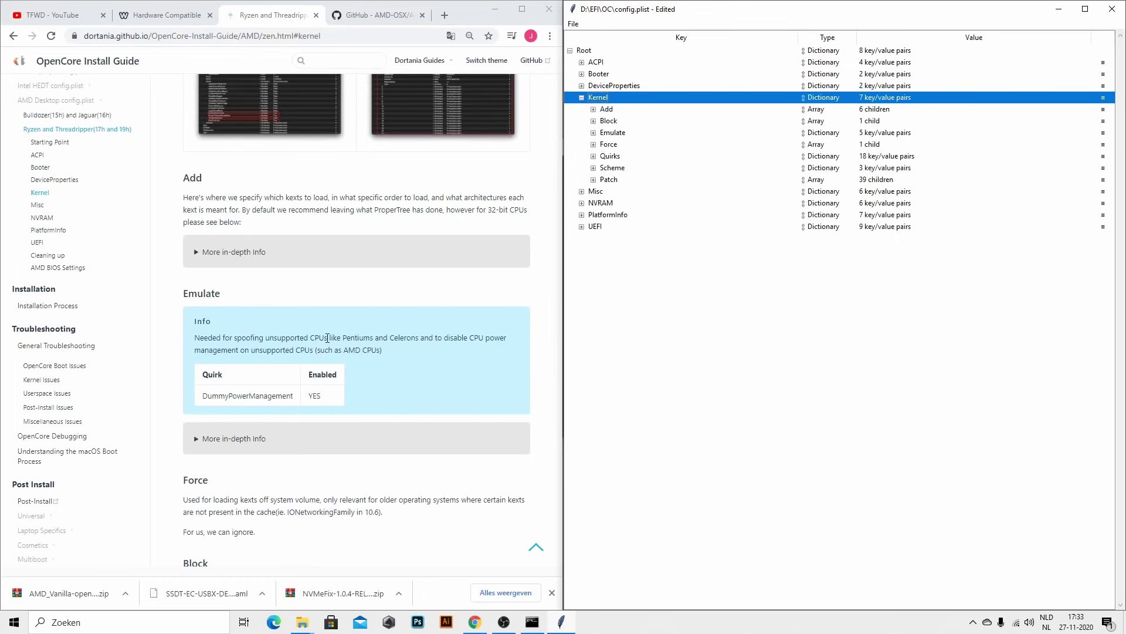
click(599, 133)
click(593, 133)
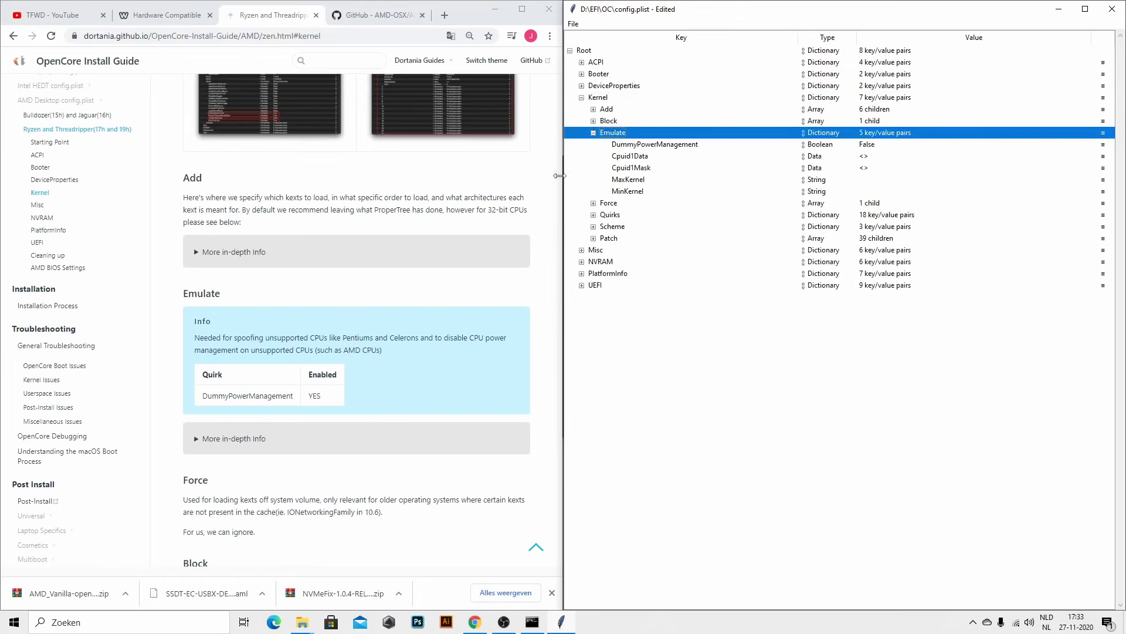
click(874, 146)
click(874, 154)
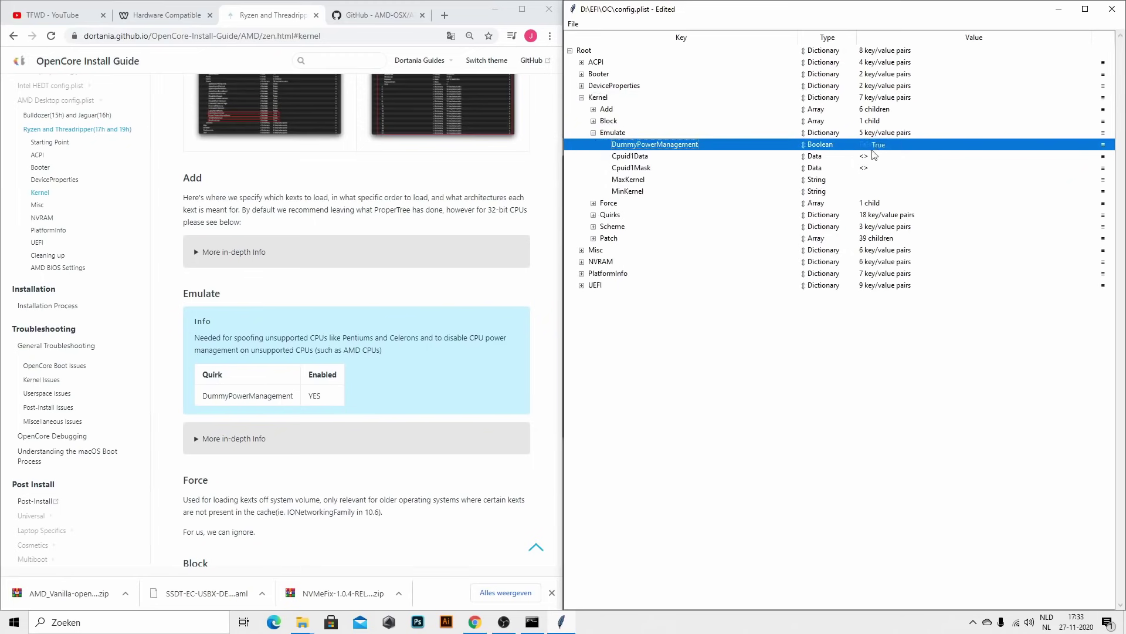
click(593, 133)
- Read the guide's Force, Block, Patch and Quirks sections and expand Kernel > Quirks in config.plist to compare with its table
scroll(314, 393, down, 5)
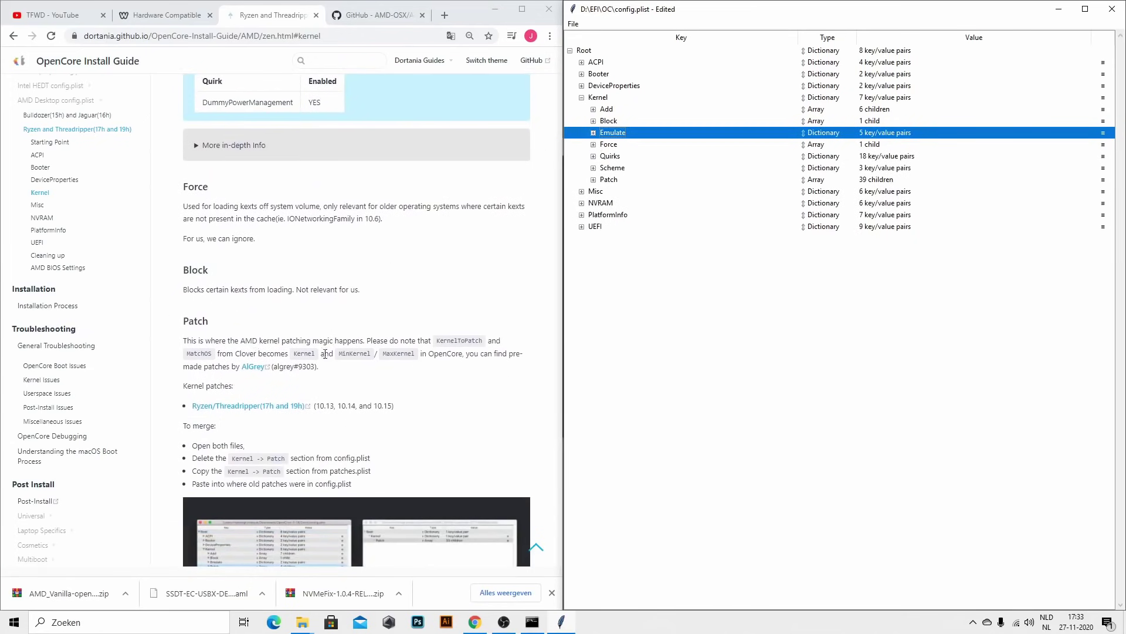
scroll(331, 432, down, 3)
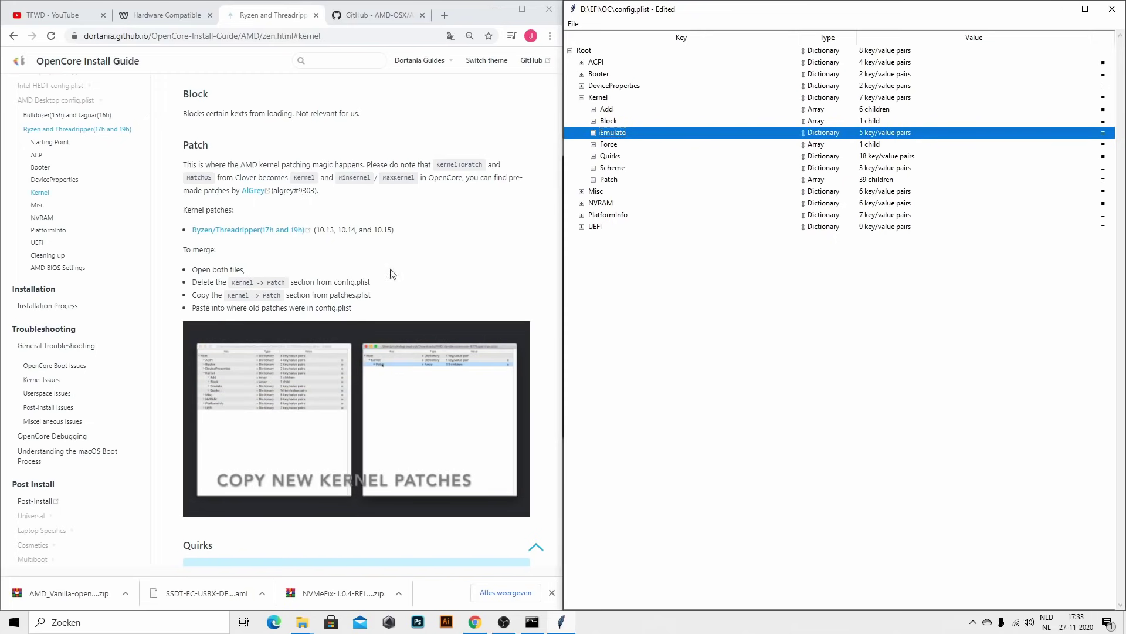
scroll(271, 412, down, 4)
scroll(286, 292, down, 3)
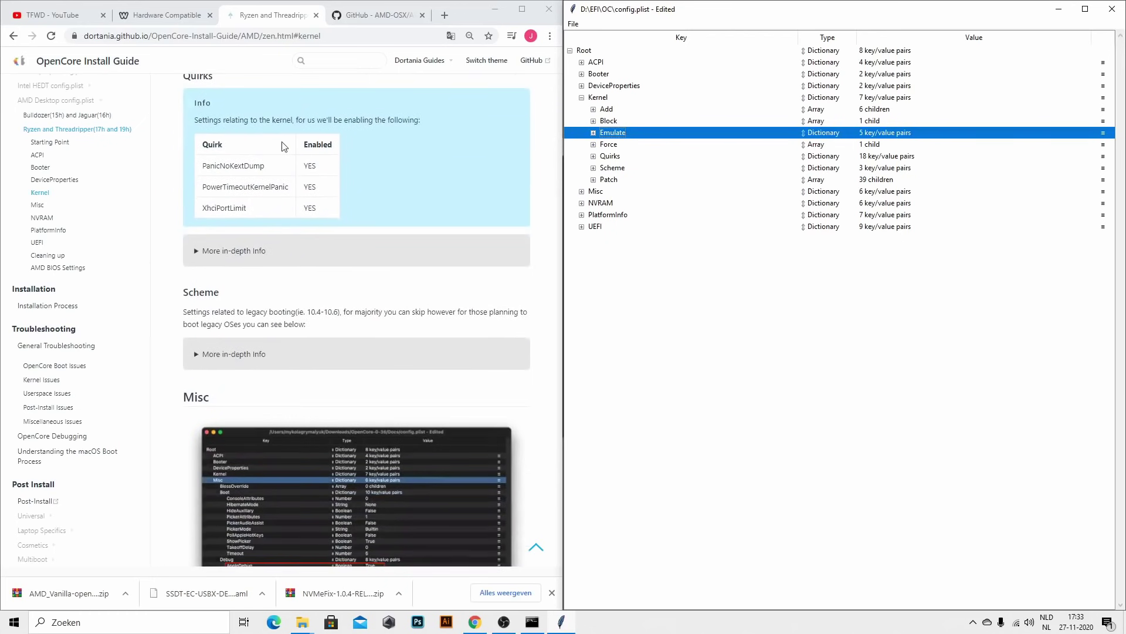
click(609, 156)
click(613, 156)
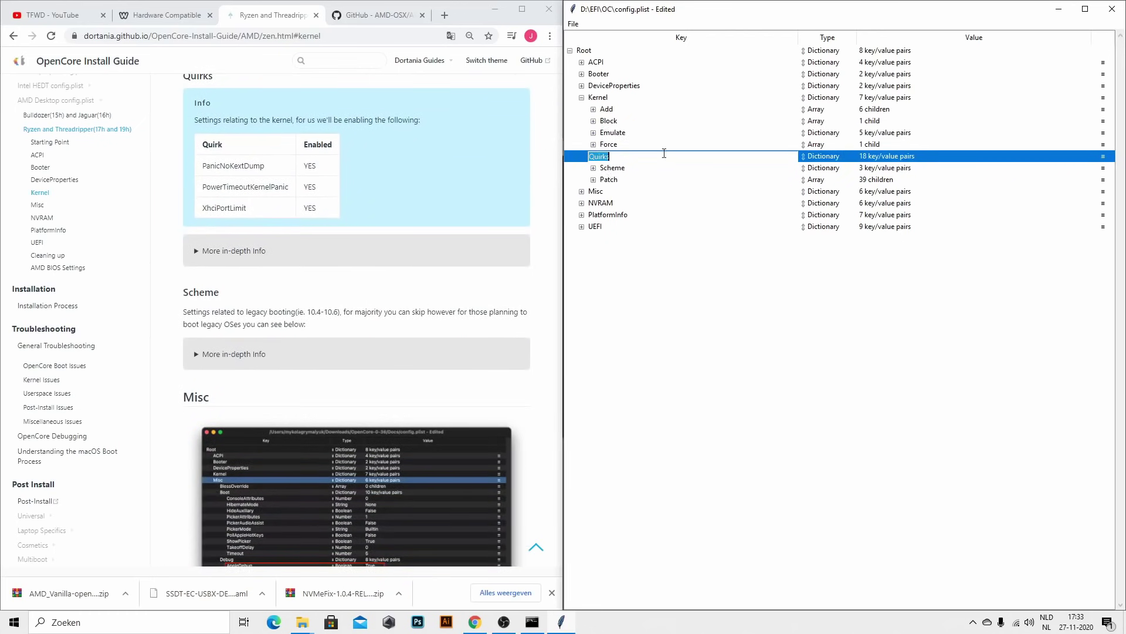
click(628, 177)
click(593, 157)
scroll(336, 212, down, 1)
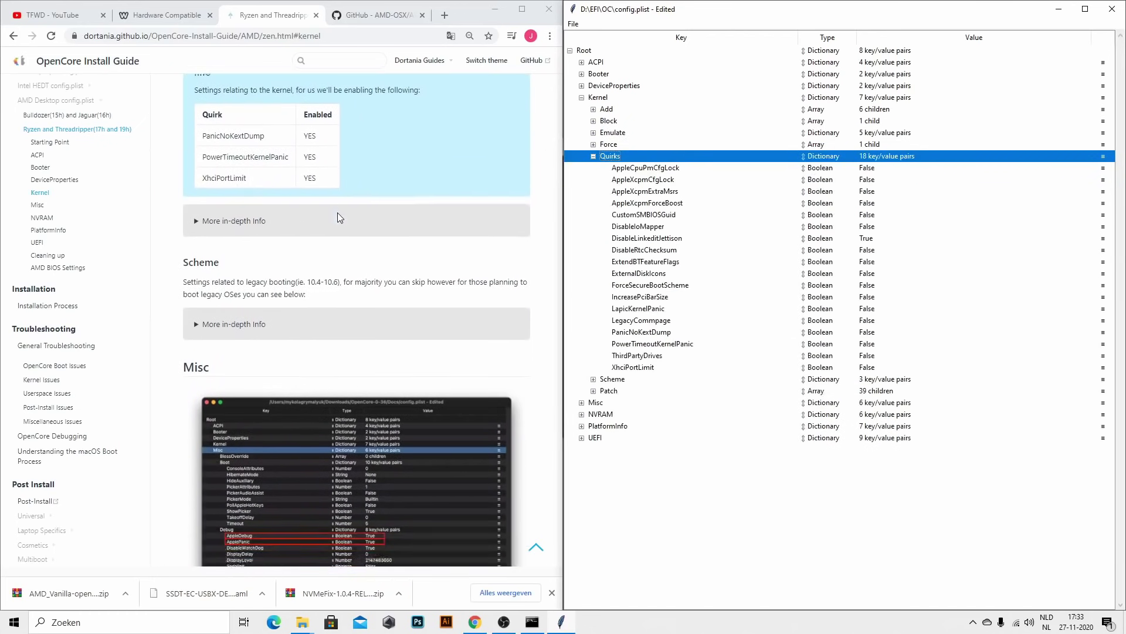
scroll(337, 214, up, 2)
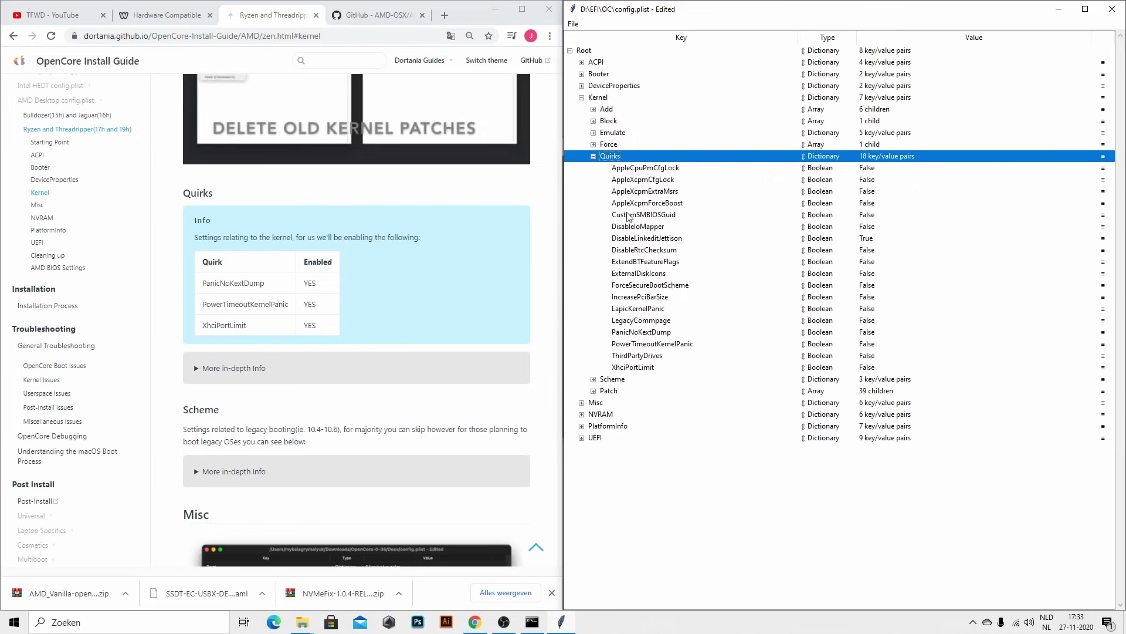
- Set PanicNoKextDump, PowerTimeoutKernelPanic and XhciPortLimit to True under Kernel > Quirks in config.plist and collapse the Kernel section
click(873, 335)
click(868, 343)
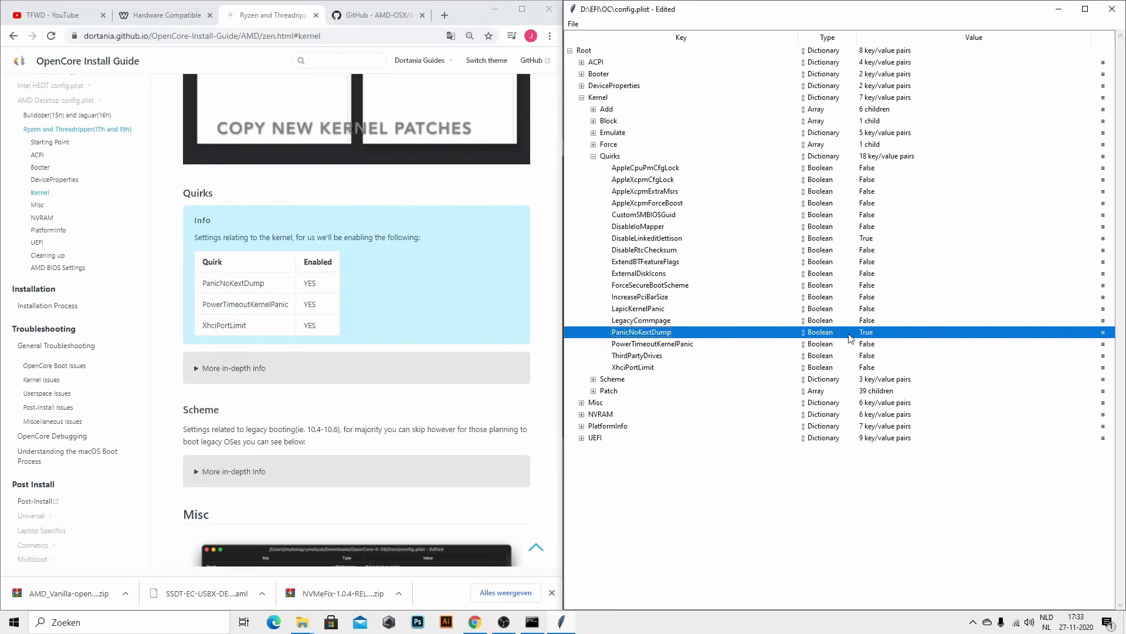
click(871, 344)
click(868, 354)
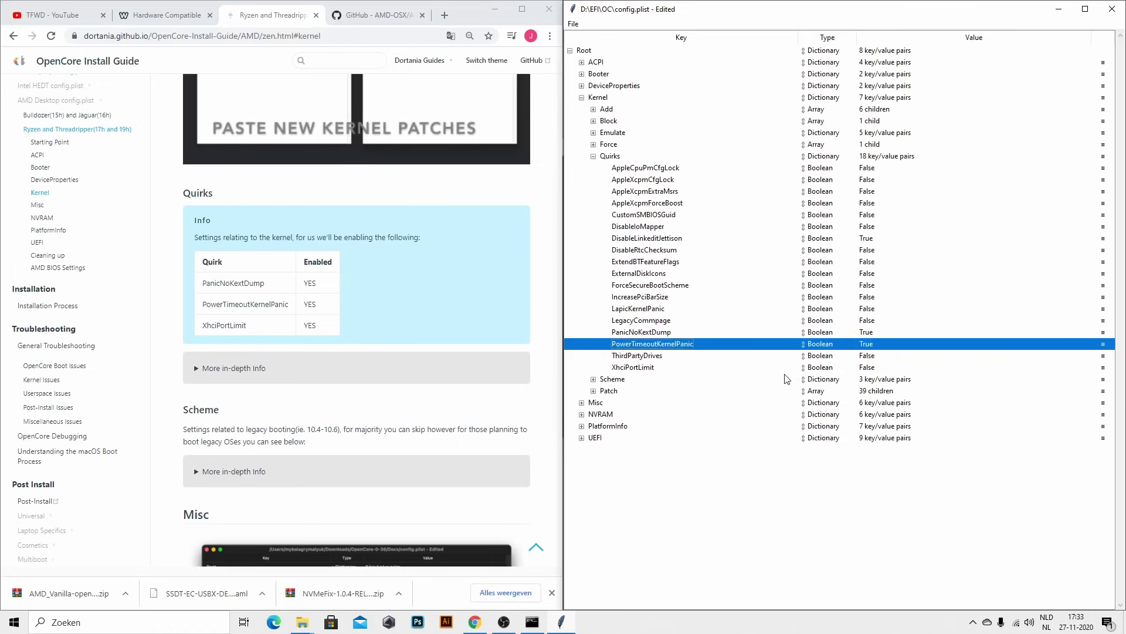
click(871, 368)
click(868, 378)
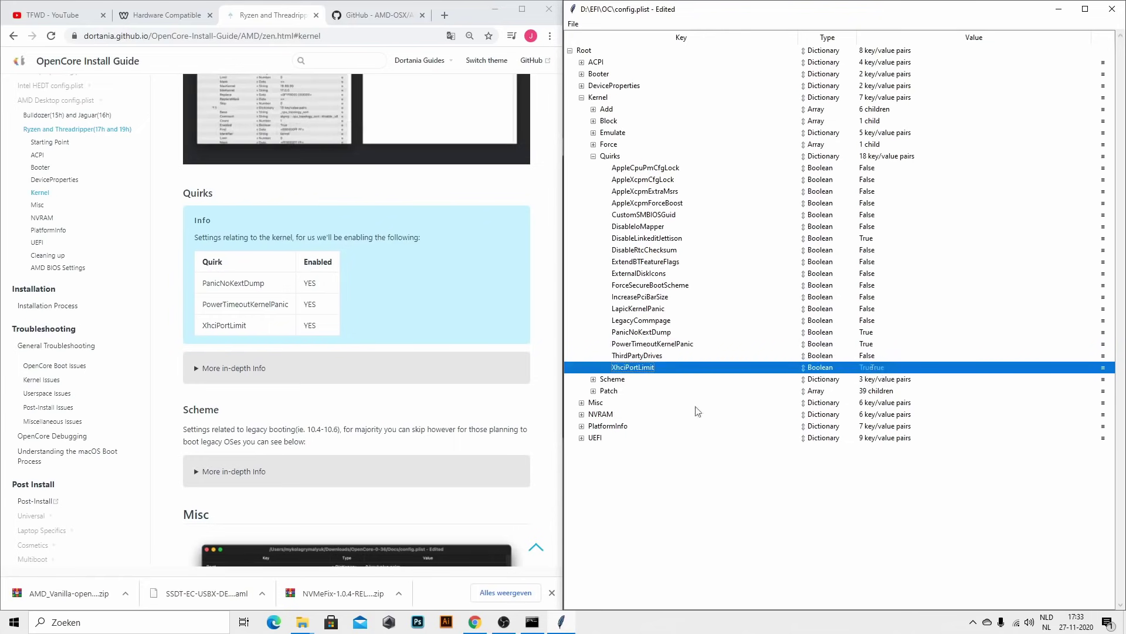
click(581, 97)
- Bring up the guide's Misc section, expand Misc in config.plist and collapse its Boot, Debug, Entries and Security subsections
scroll(255, 371, down, 7)
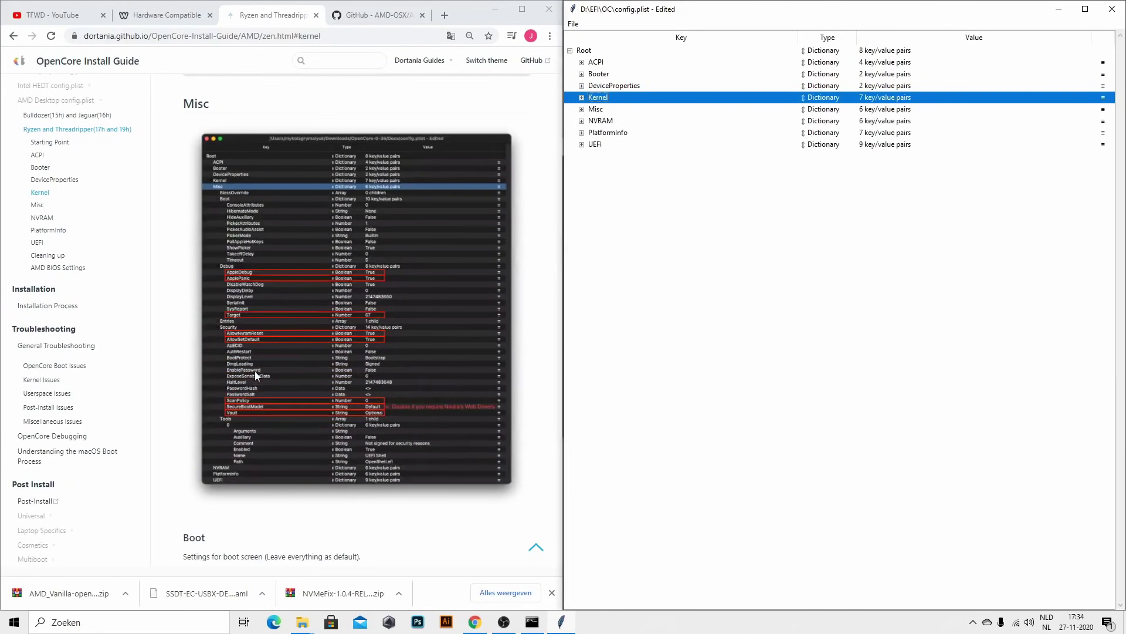
click(584, 110)
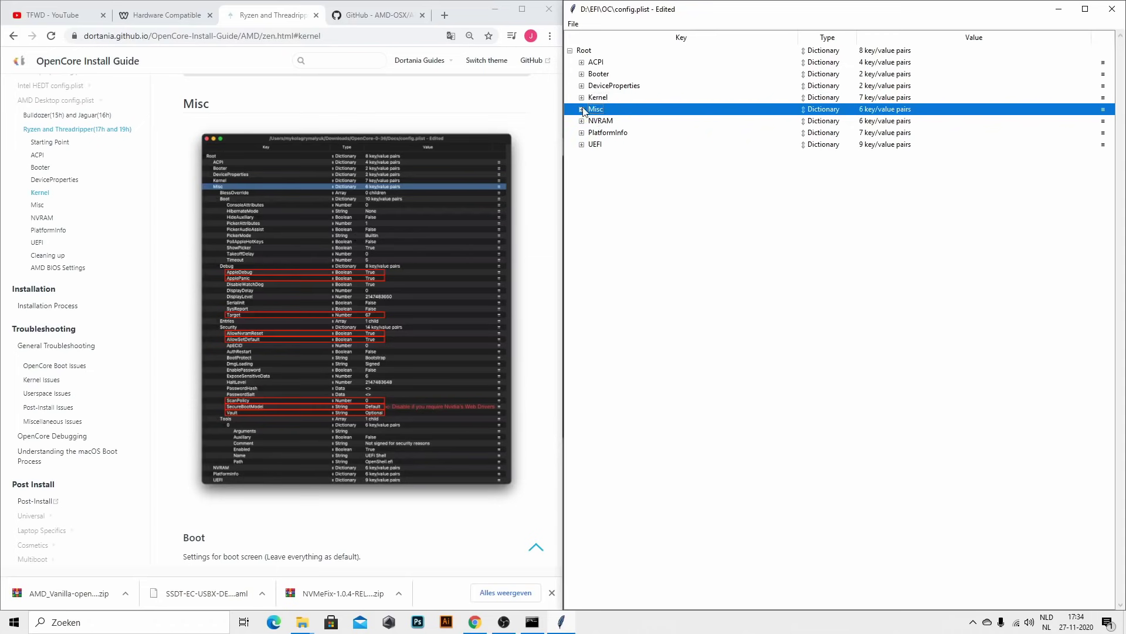
click(581, 110)
click(593, 133)
click(593, 144)
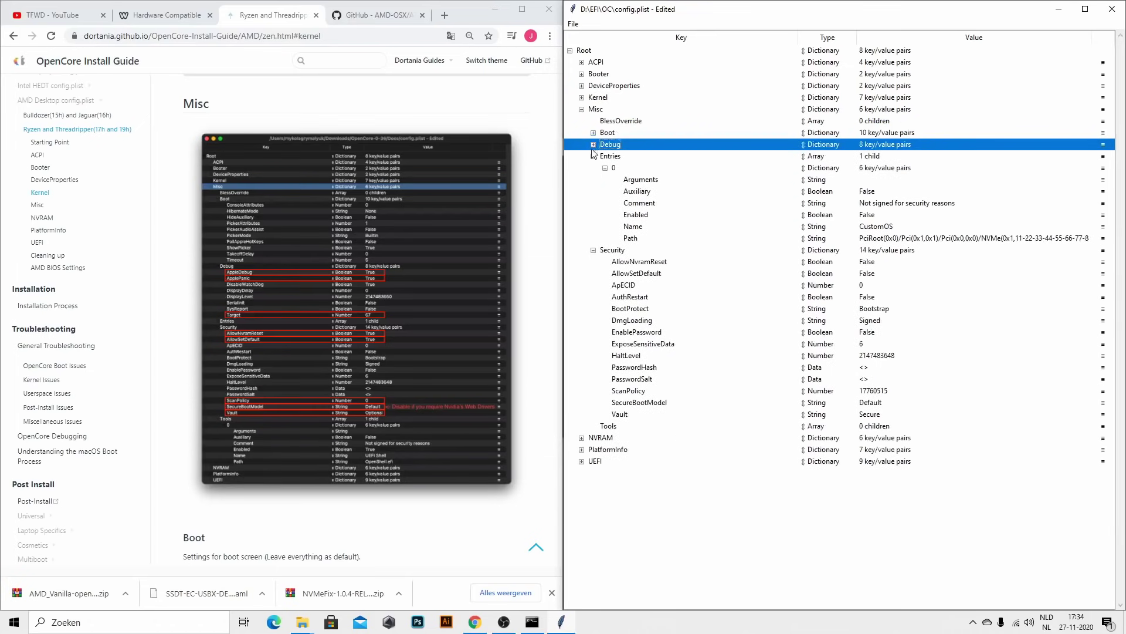
click(593, 156)
click(593, 168)
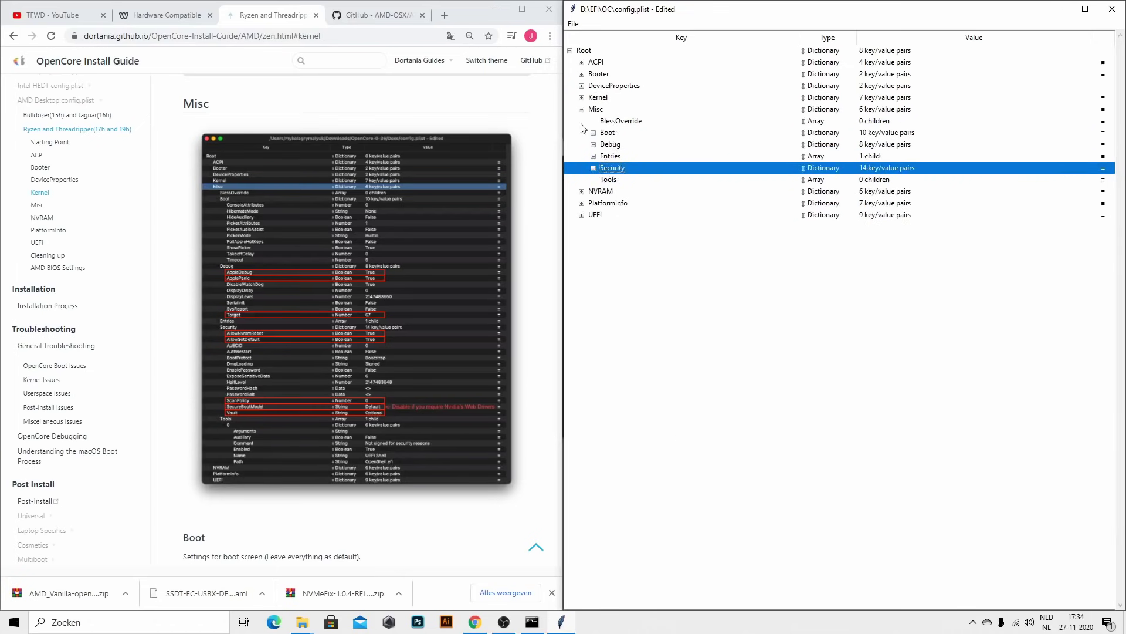
- Set AppleDebug, ApplePanic and DisableWatchDog to True under Misc > Debug, following the guide's Debug table
scroll(294, 362, down, 6)
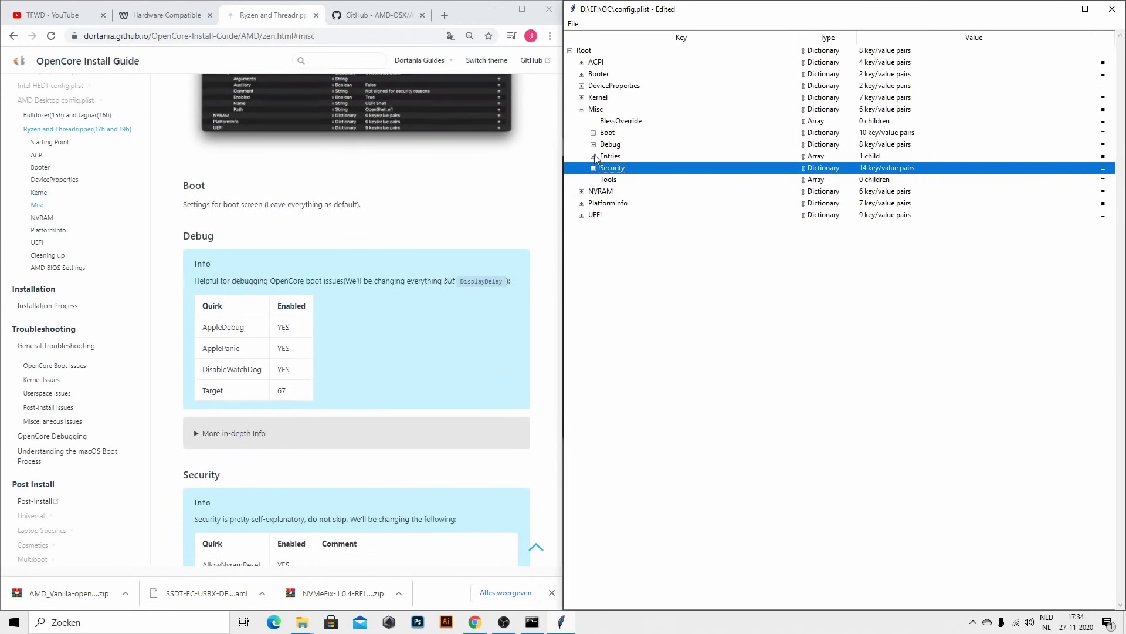
click(593, 144)
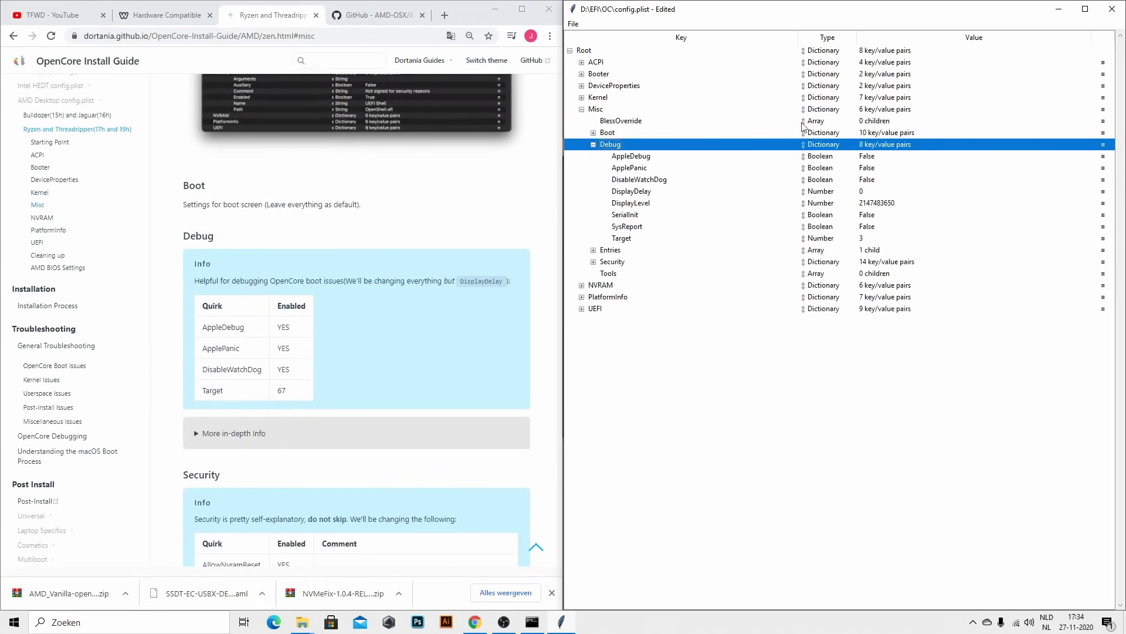
double_click(872, 156)
click(869, 164)
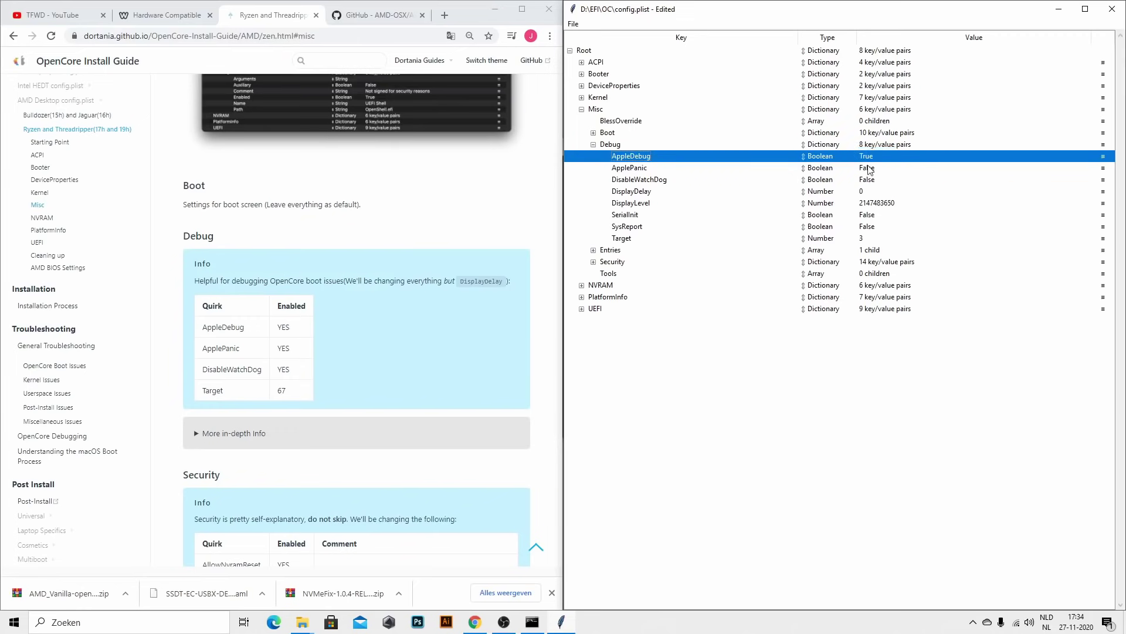
double_click(869, 169)
click(869, 176)
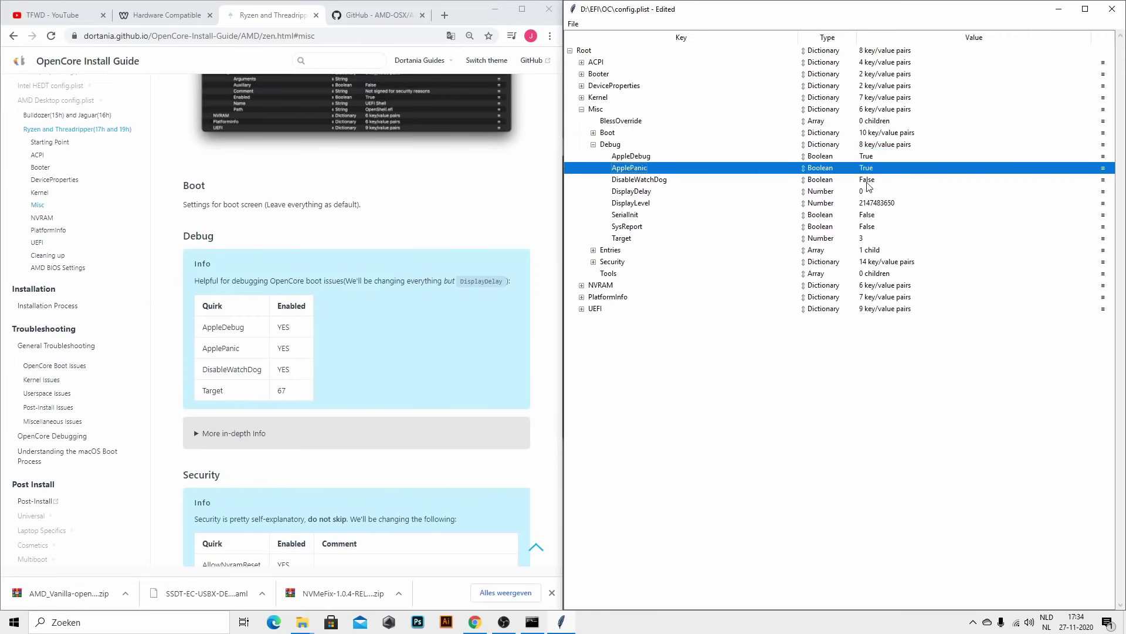
double_click(869, 181)
click(867, 189)
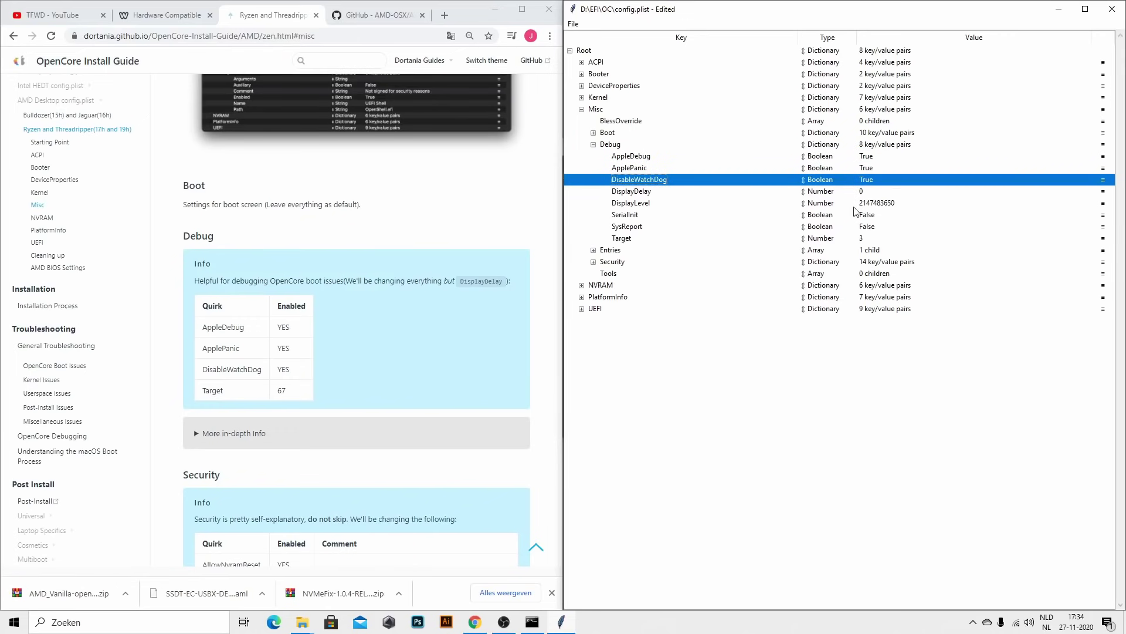
- Set Target to 67 under Misc > Debug and collapse the Debug section
double_click(866, 239)
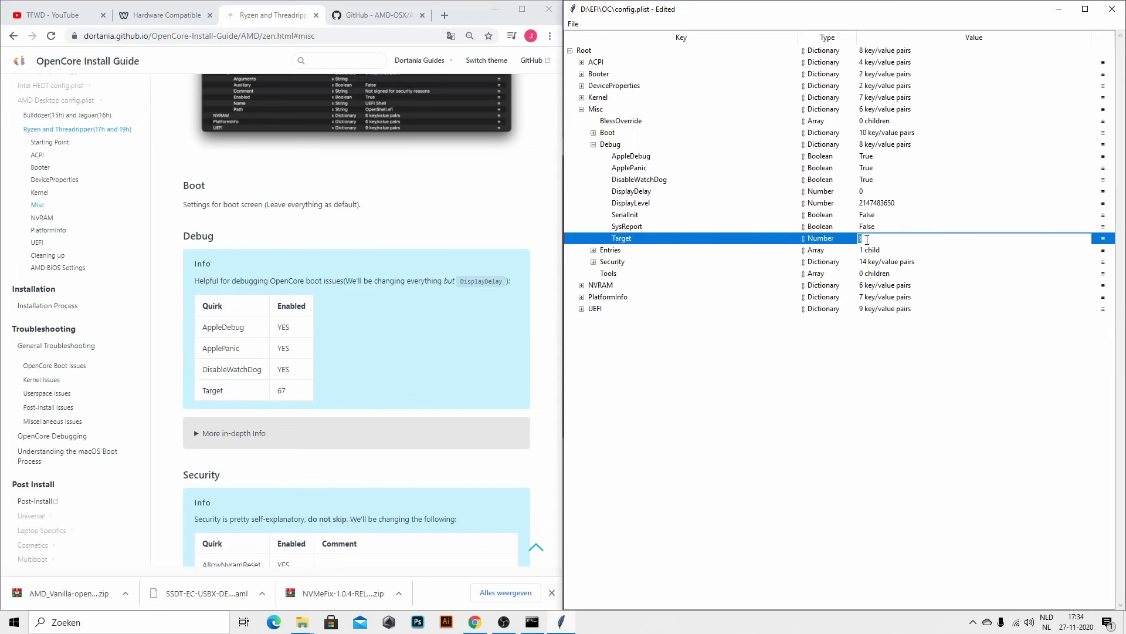
key(Return)
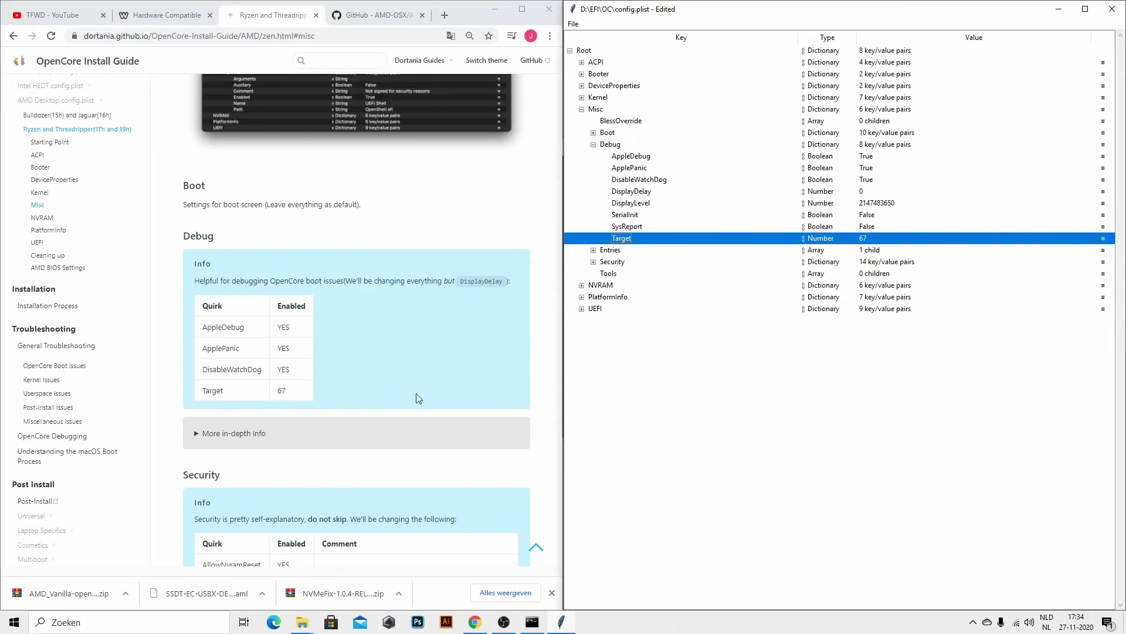
click(593, 145)
- Set AllowNvramReset and AllowSetDefault to True under Misc > Security, following the guide's Security table
scroll(346, 396, down, 4)
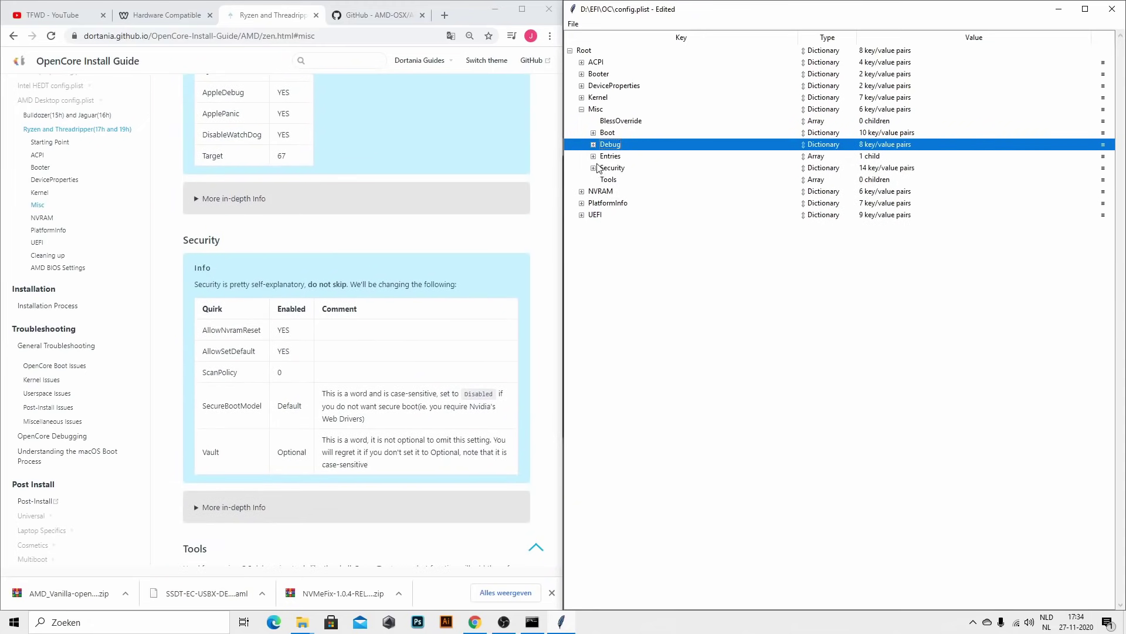
click(593, 168)
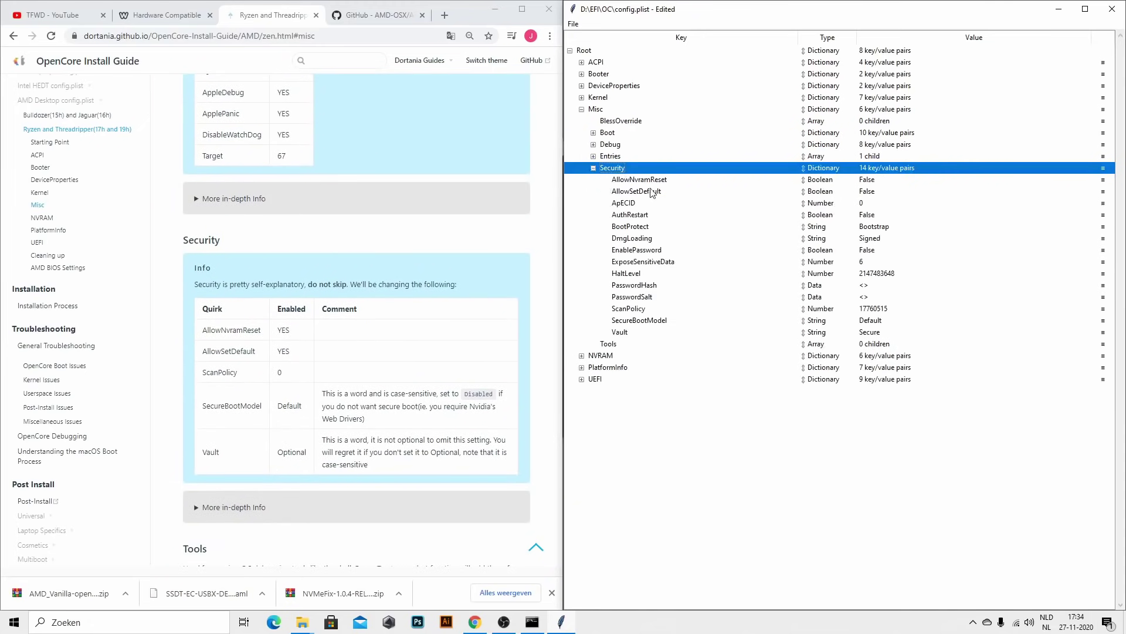
click(870, 181)
click(871, 180)
click(864, 201)
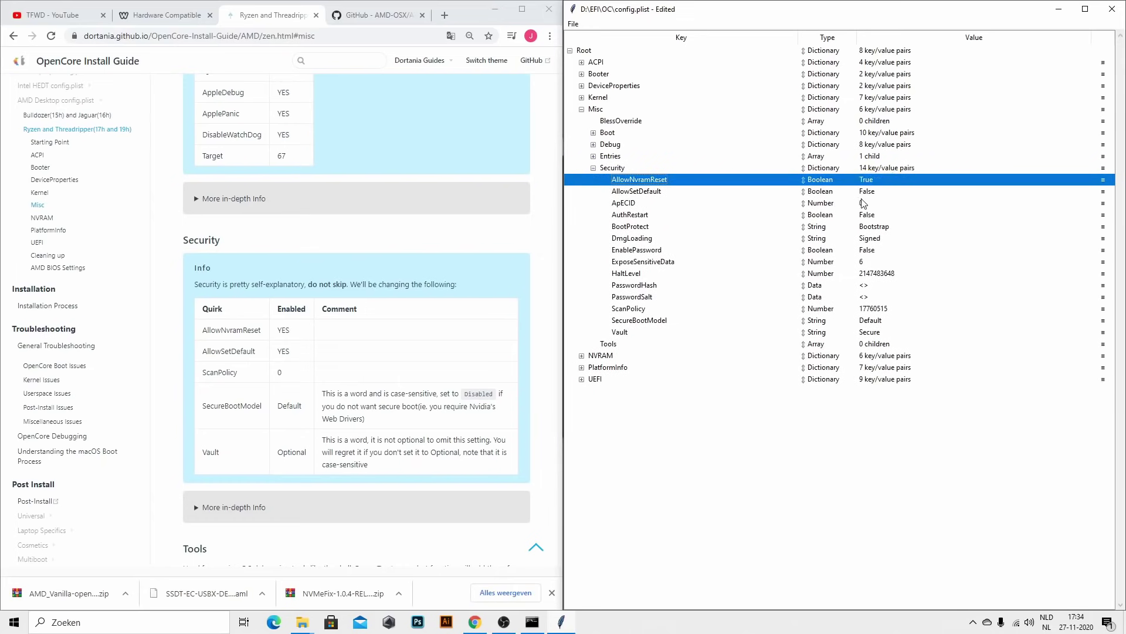
click(863, 191)
click(863, 191)
click(854, 227)
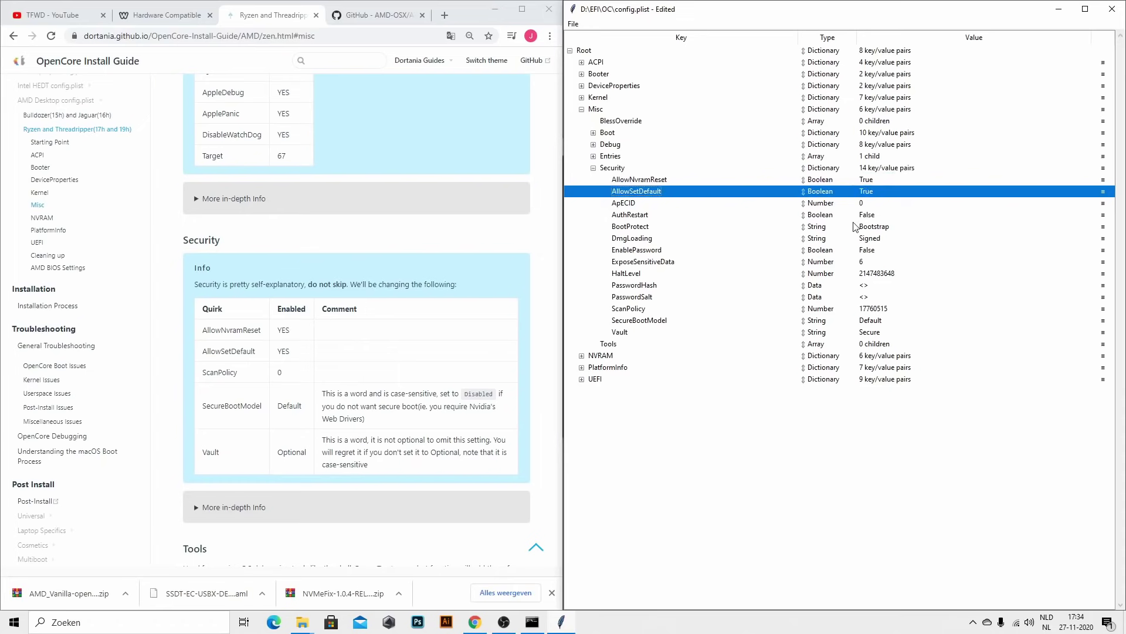
- Set ScanPolicy to 0 under Misc > Security
click(872, 309)
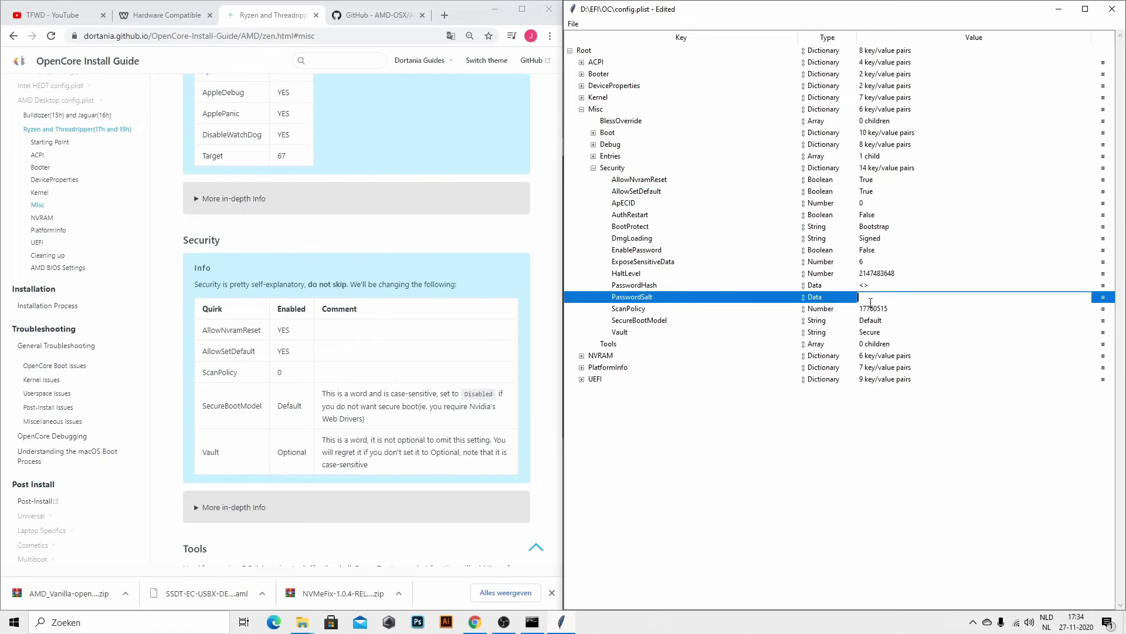
click(872, 309)
text(0)
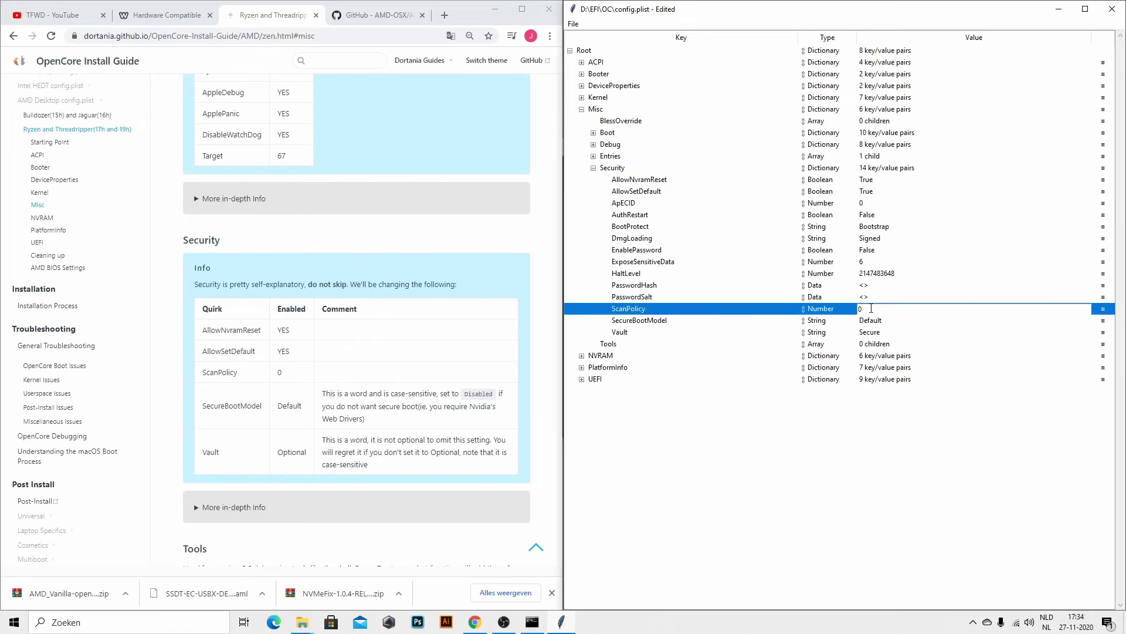
key(Return)
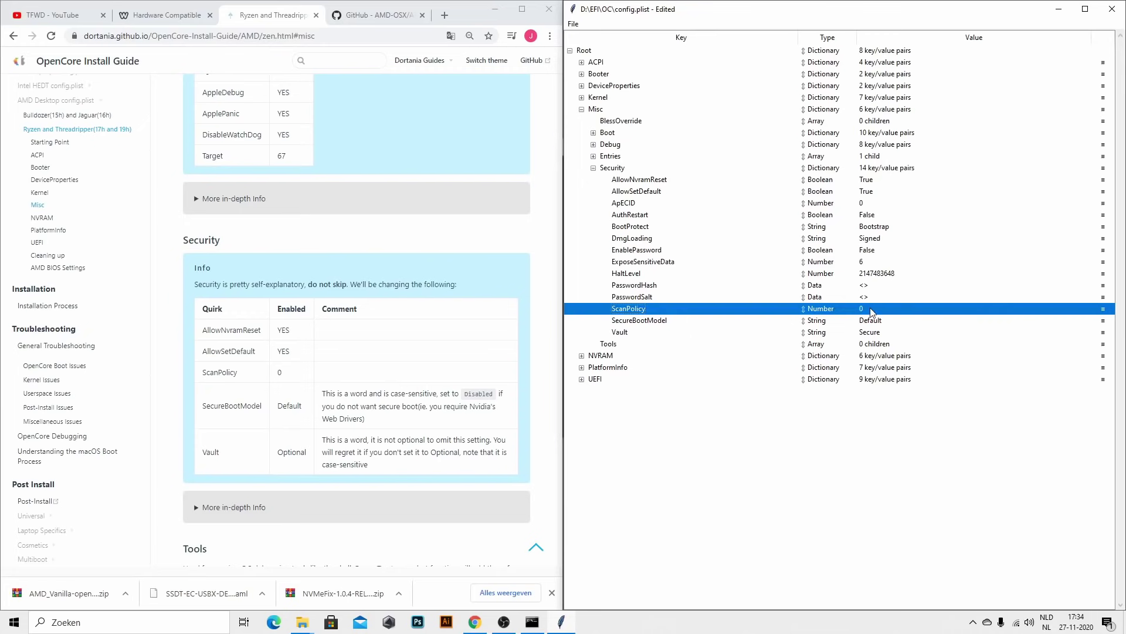
click(874, 320)
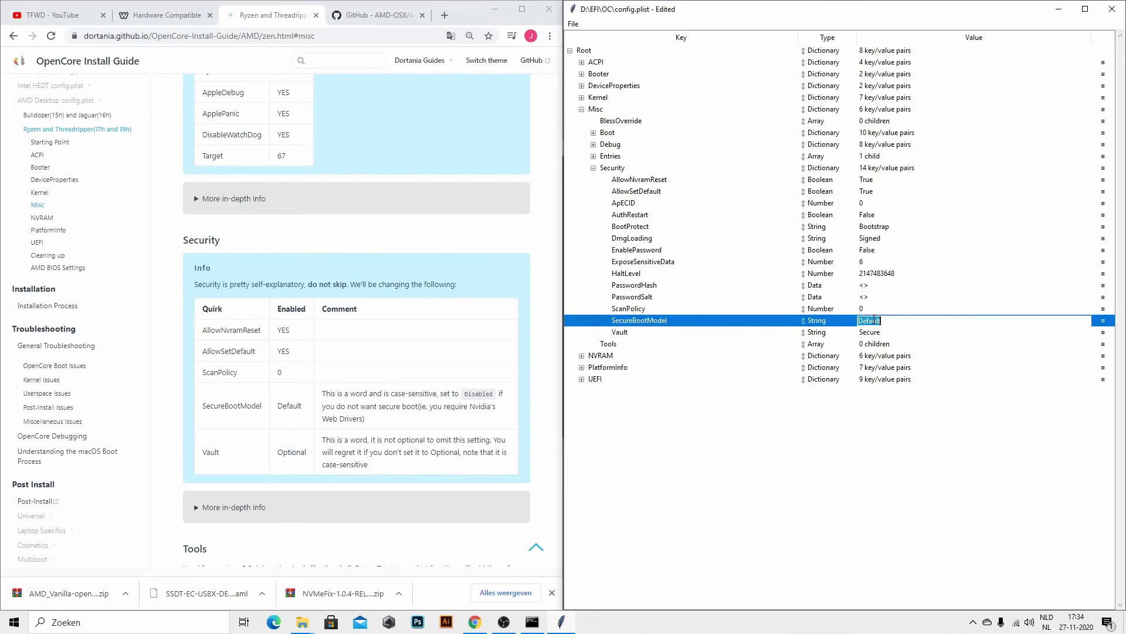
key(Up)
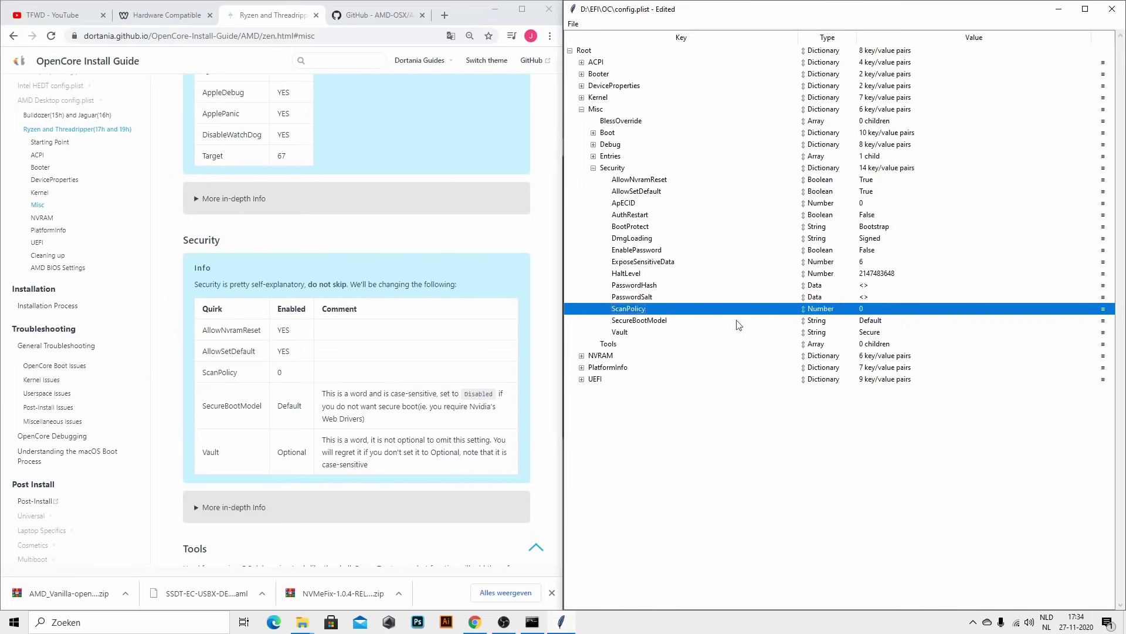
click(871, 321)
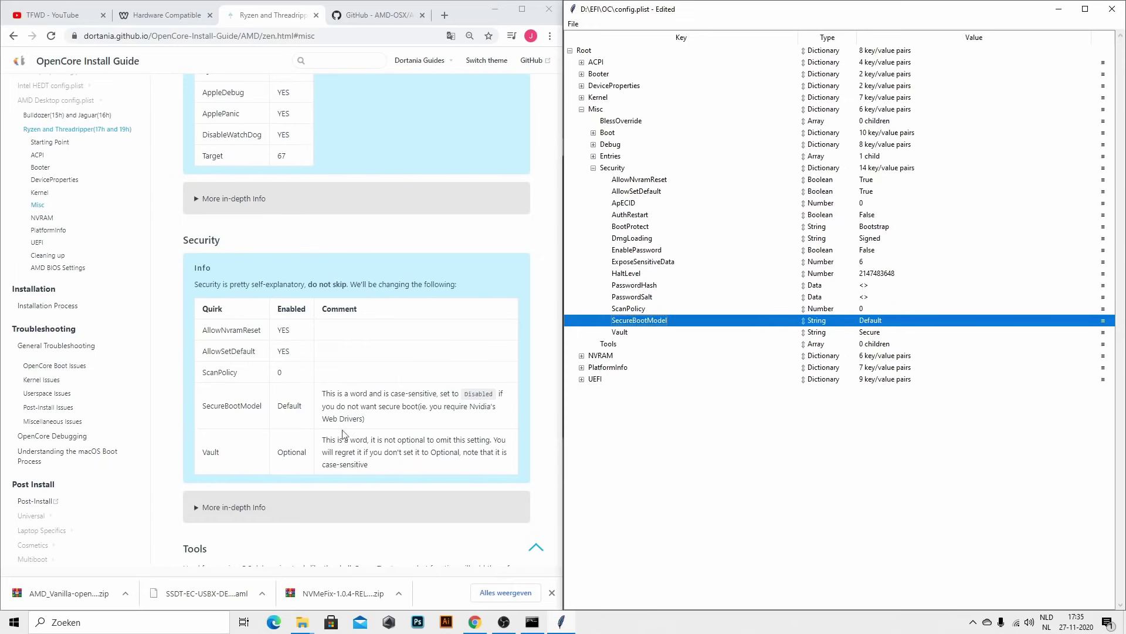
- Set Vault to Optional under Misc > Security as the guide specifies and collapse the Security section
double_click(280, 453)
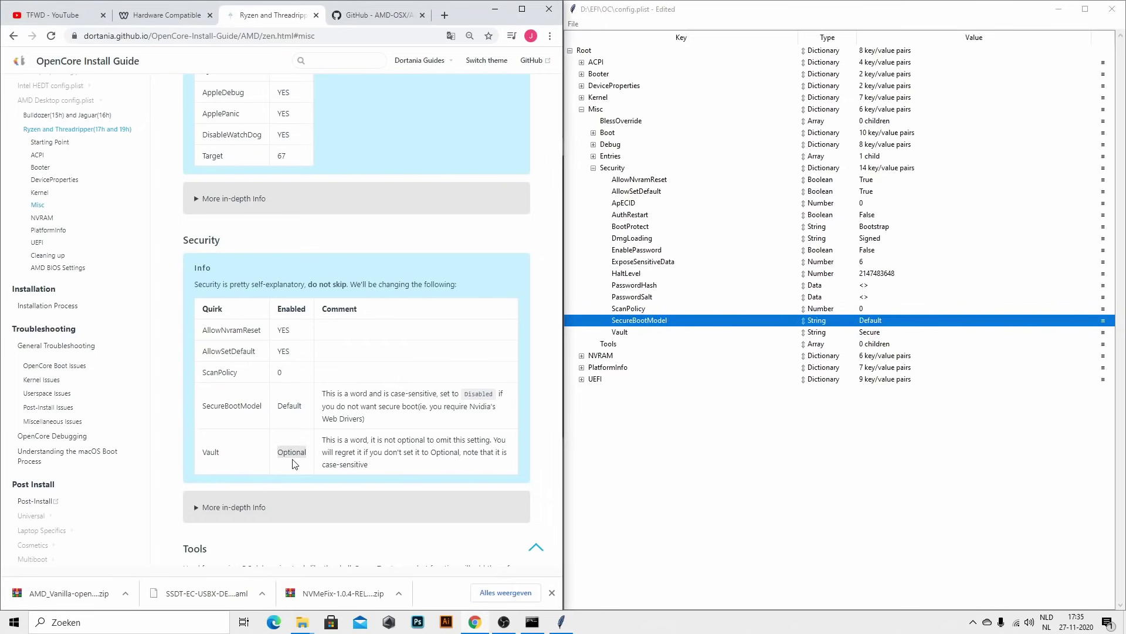
double_click(877, 320)
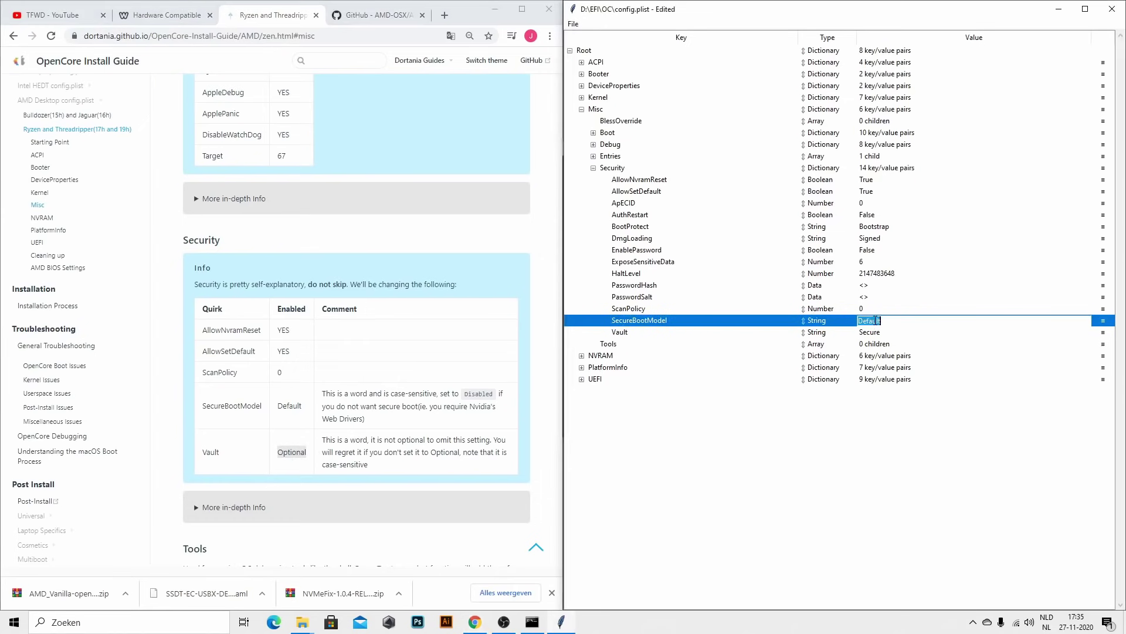
click(867, 333)
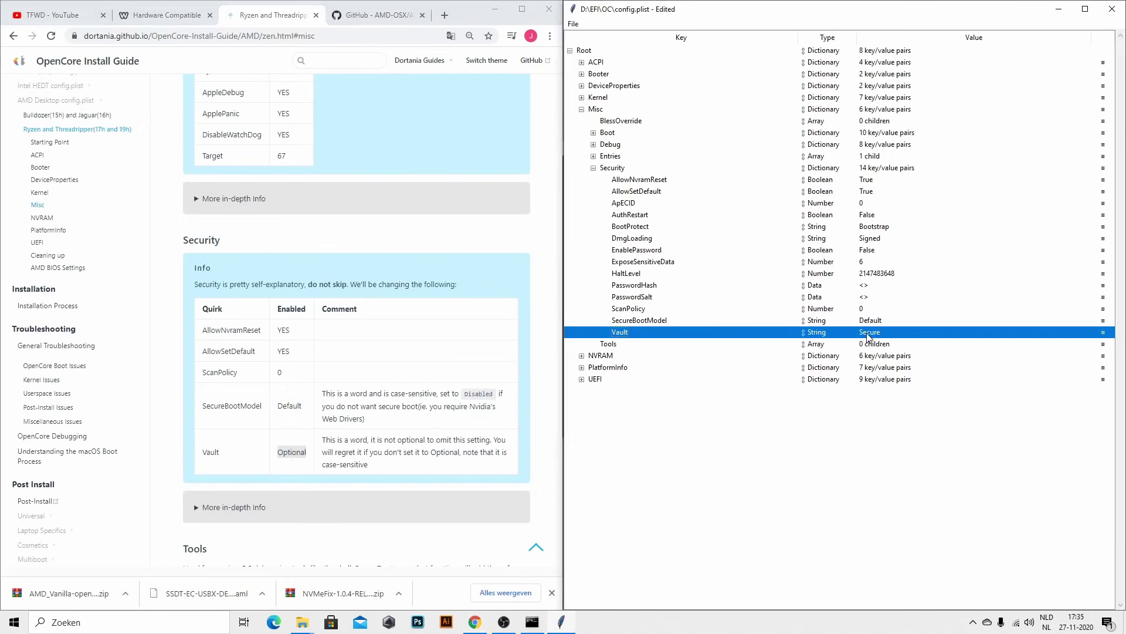
double_click(868, 334)
text(Optional)
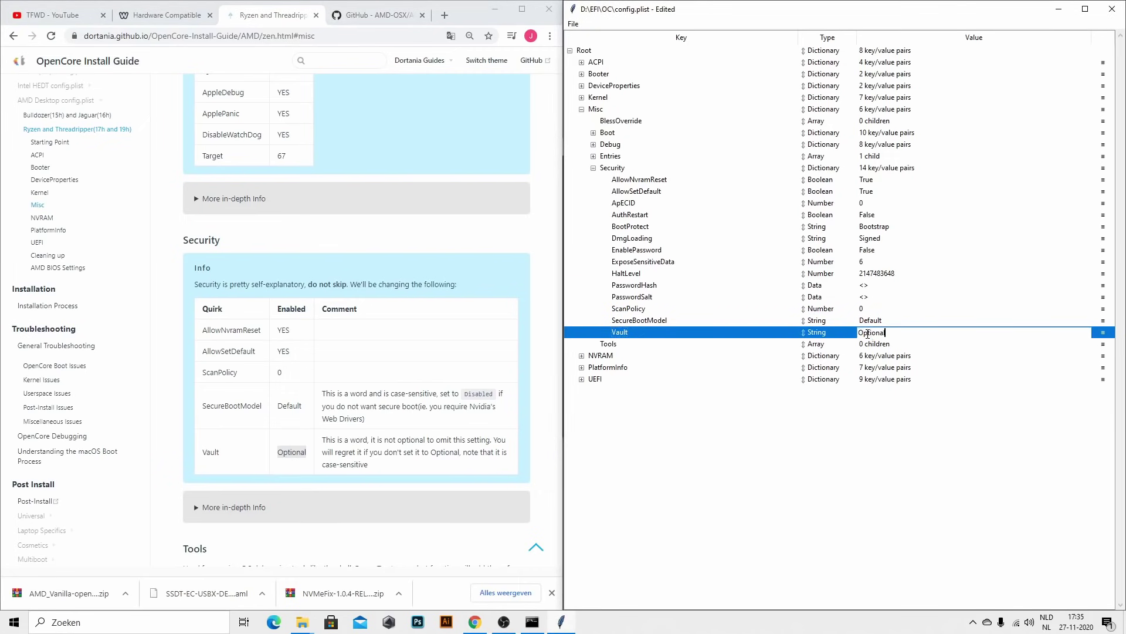
key(Return)
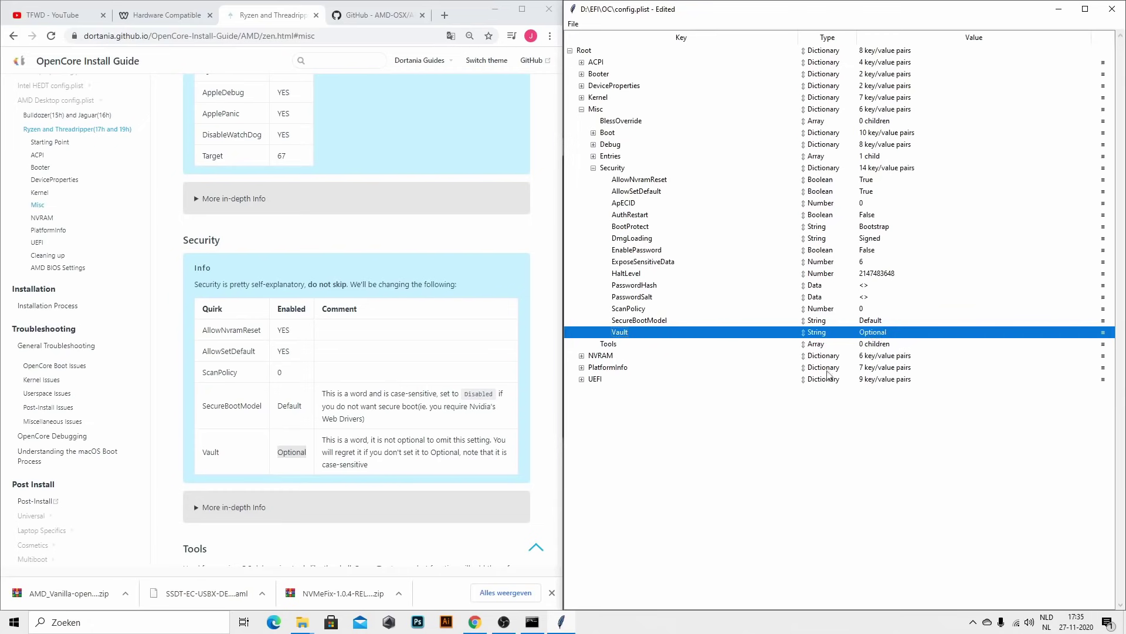
click(867, 332)
key(Return)
scroll(457, 389, down, 7)
key(Left)
key(Left)
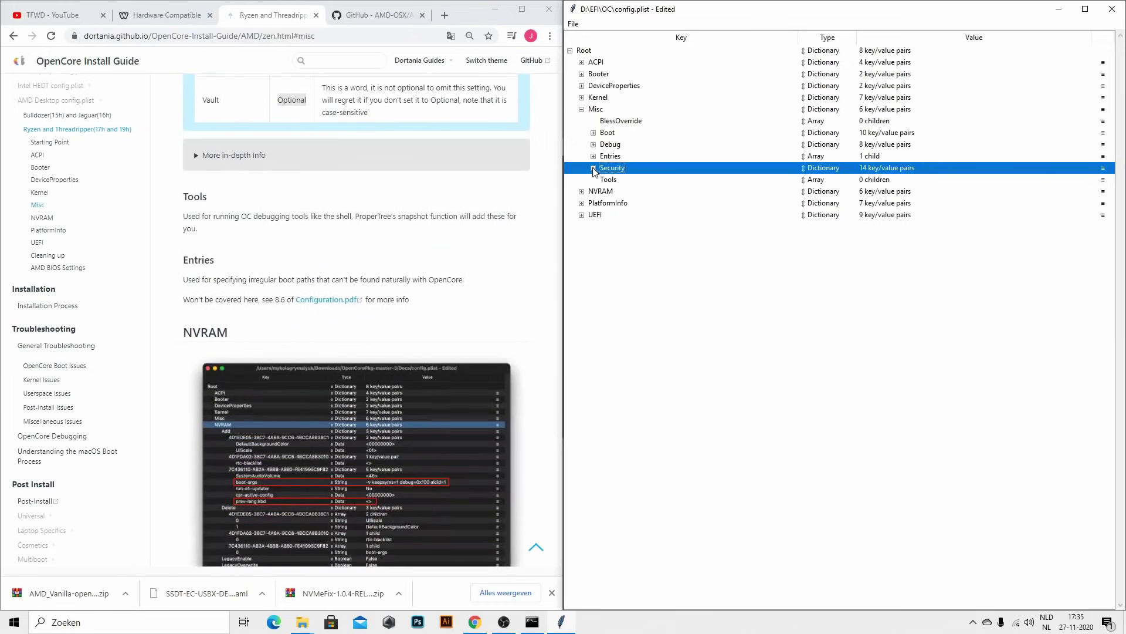
- Expand NVRAM in config.plist and bring up the guide's general purpose boot-args table under NVRAM > Add
scroll(223, 418, down, 2)
click(582, 191)
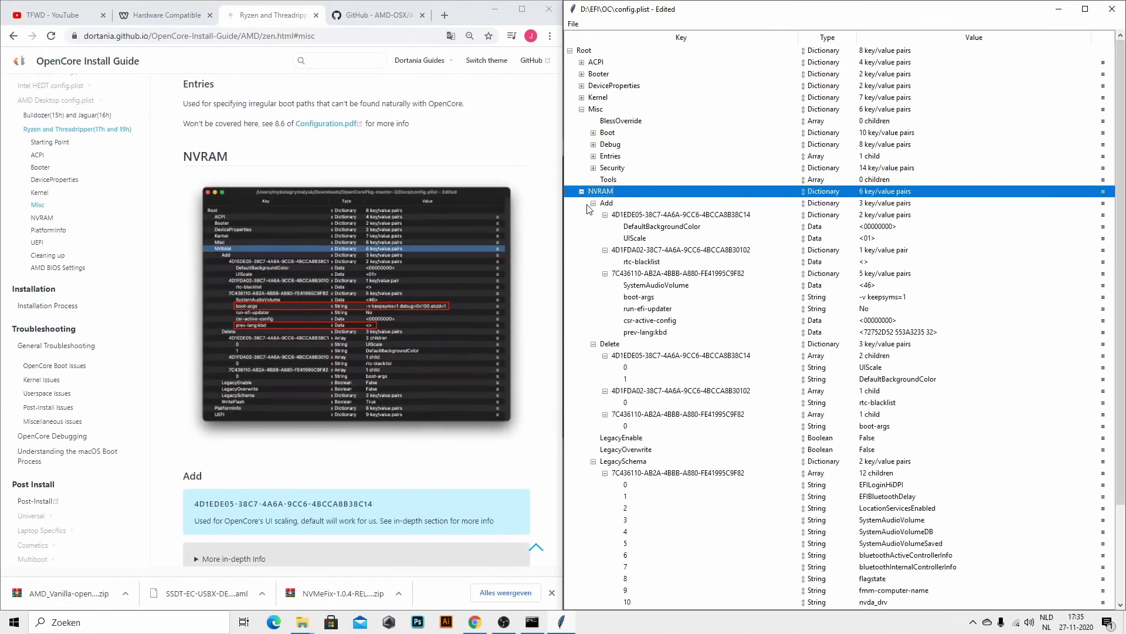
scroll(352, 431, down, 10)
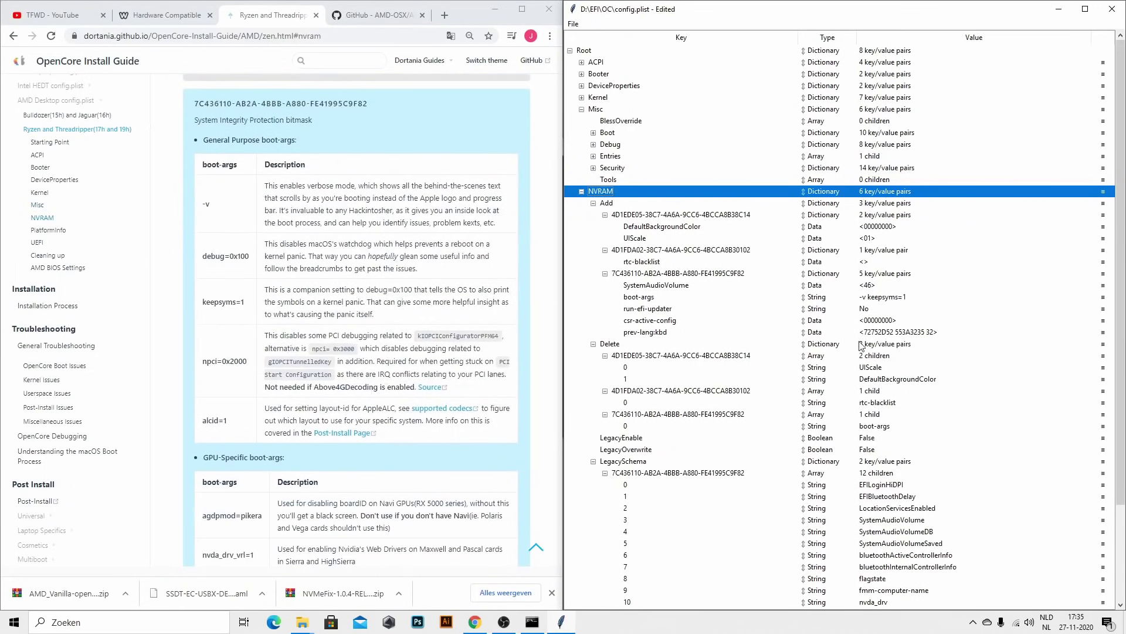
- Append debug=0x100 from the guide's general purpose table to the boot-args value under NVRAM > Add
click(214, 205)
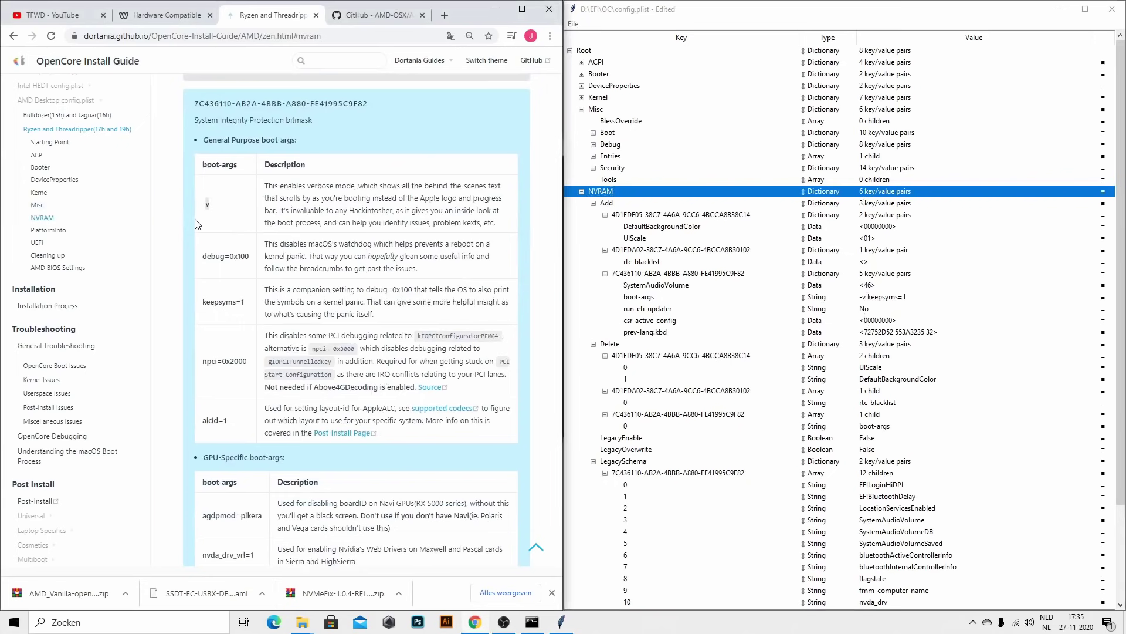
drag(201, 204, 214, 204)
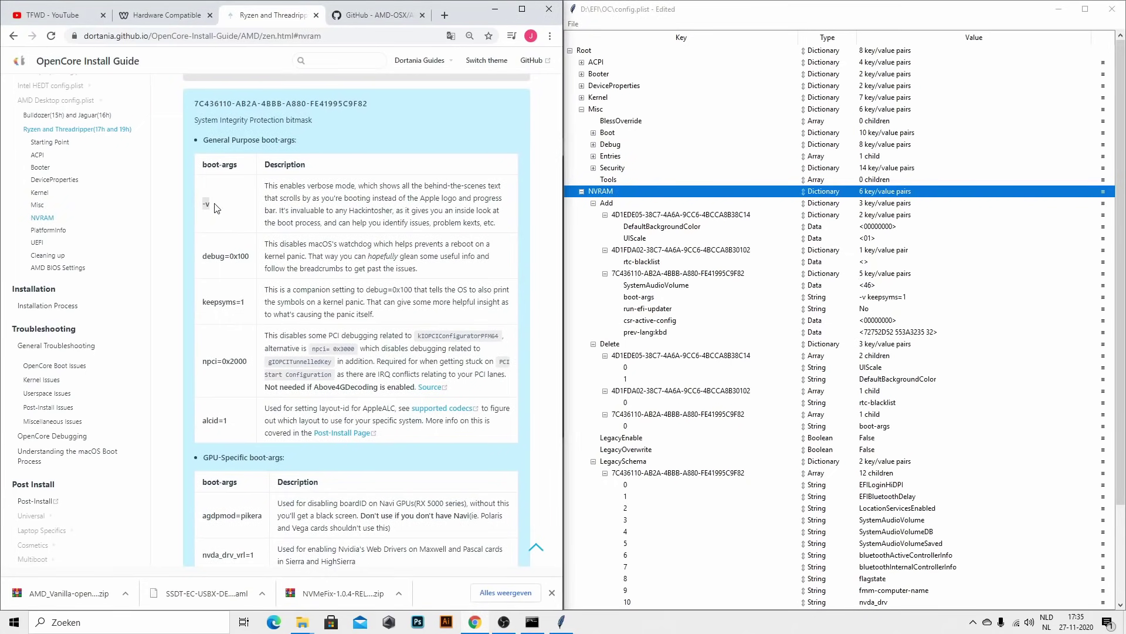
click(207, 256)
drag(203, 256, 244, 255)
click(883, 286)
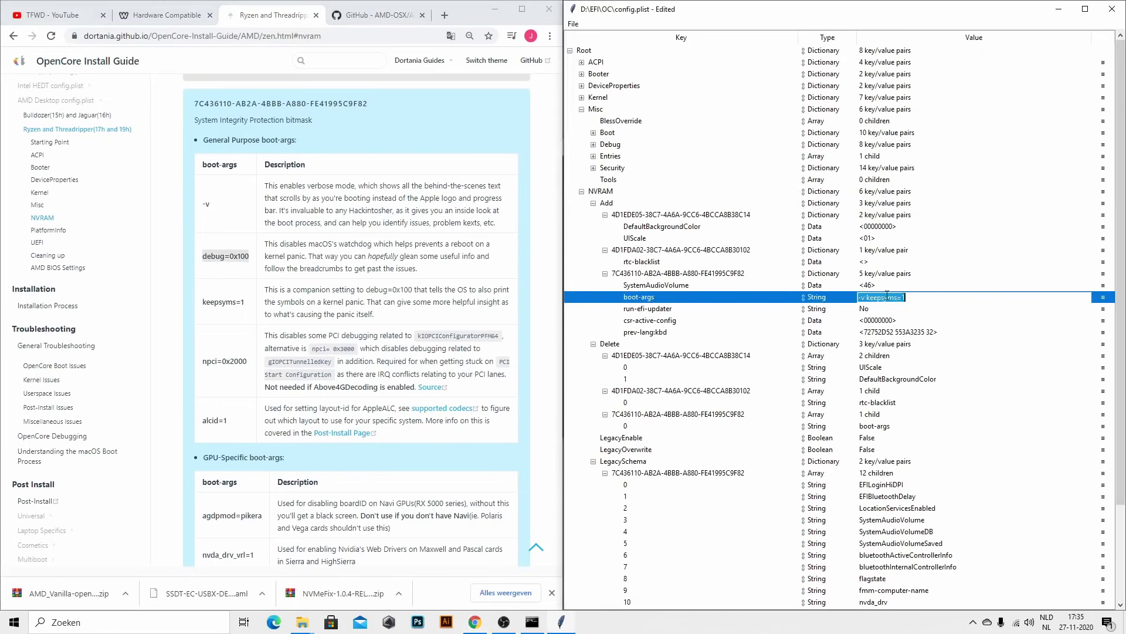
double_click(909, 298)
click(909, 298)
text(debug=0x100)
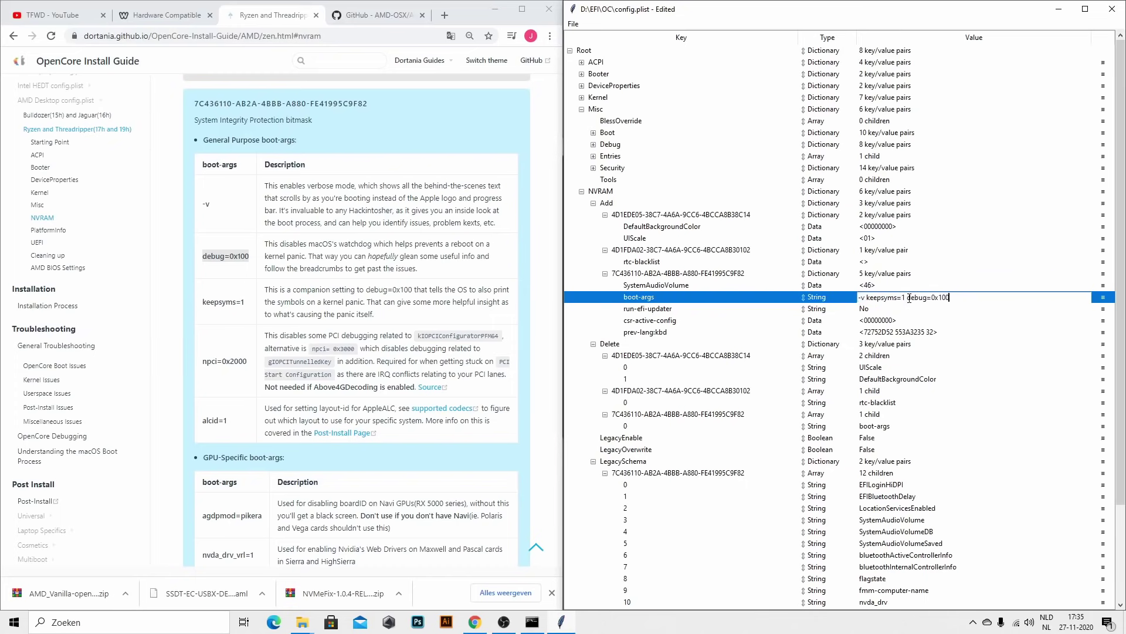
- Copy keepsyms=1 from the guide and append it after debug=0x100 in the boot-args value
click(223, 311)
double_click(218, 302)
click(202, 302)
drag(203, 302, 245, 302)
key(ctrl+c)
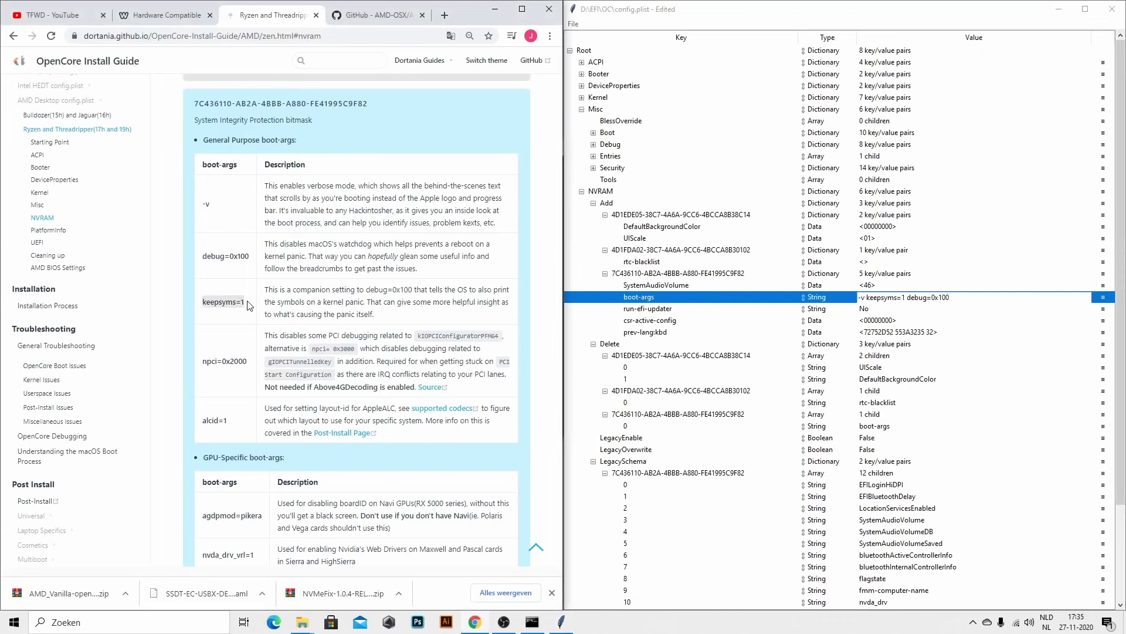
click(956, 297)
key(ctrl+v)
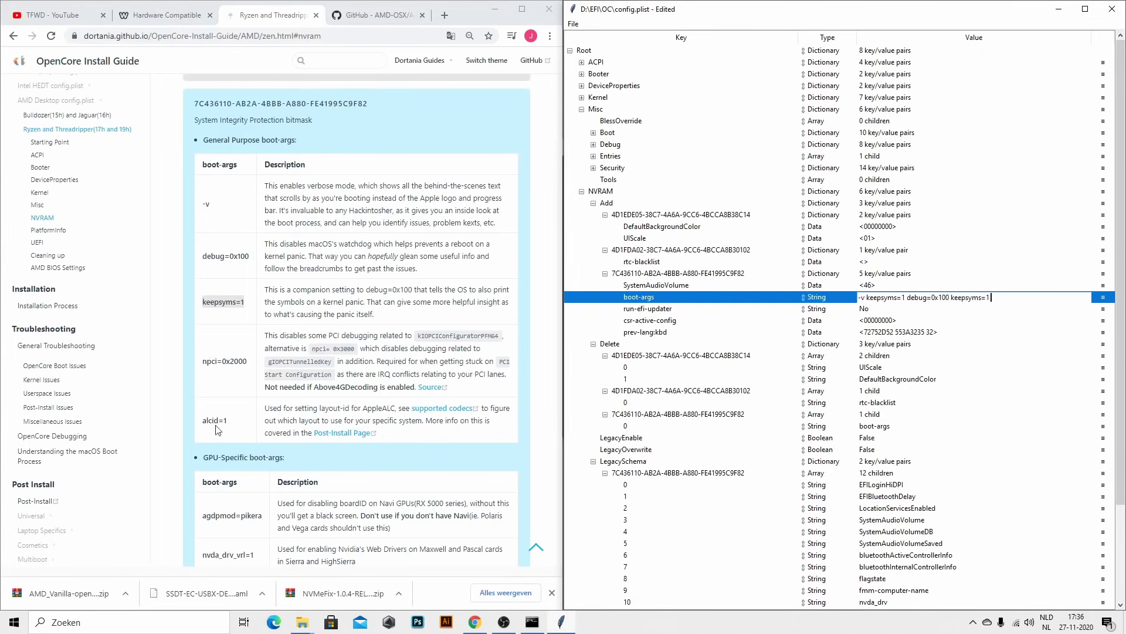
- Copy npci=0x2000 from the guide, append it to boot-args, and highlight the guide's Above4GDecoding note
click(223, 382)
drag(202, 361, 247, 361)
key(ctrl+c)
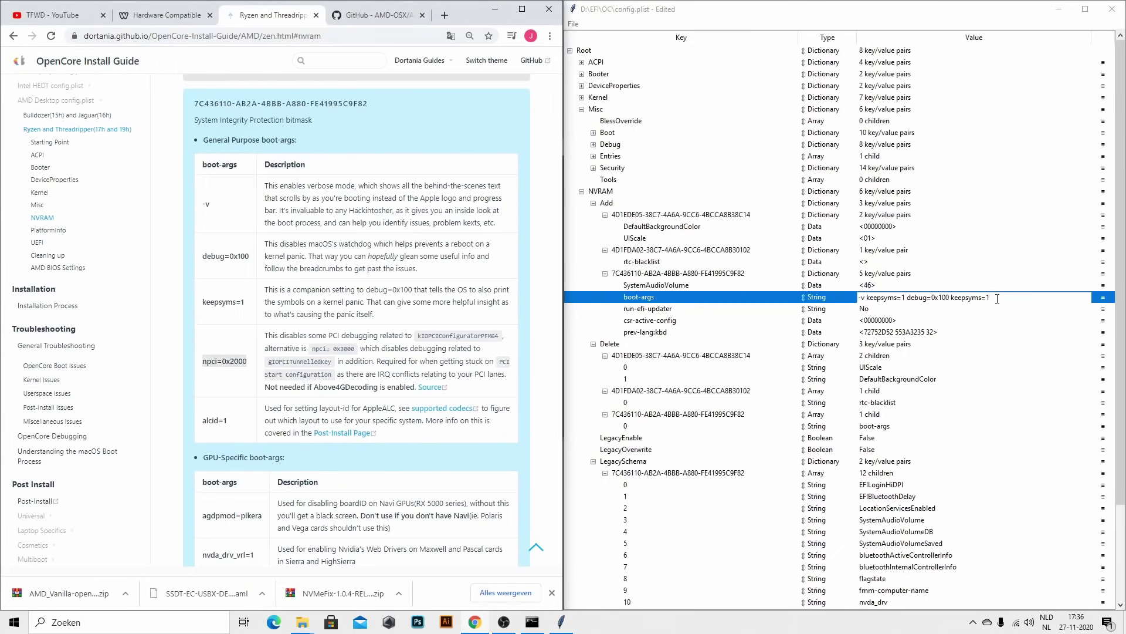
click(997, 298)
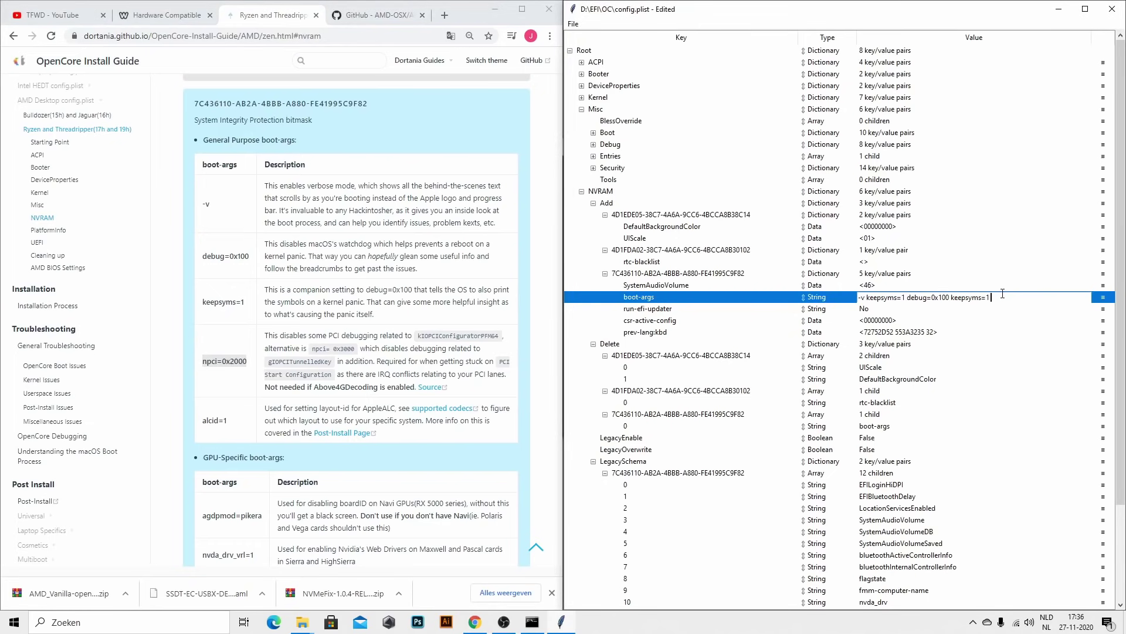
key(ctrl+v)
drag(310, 386, 413, 399)
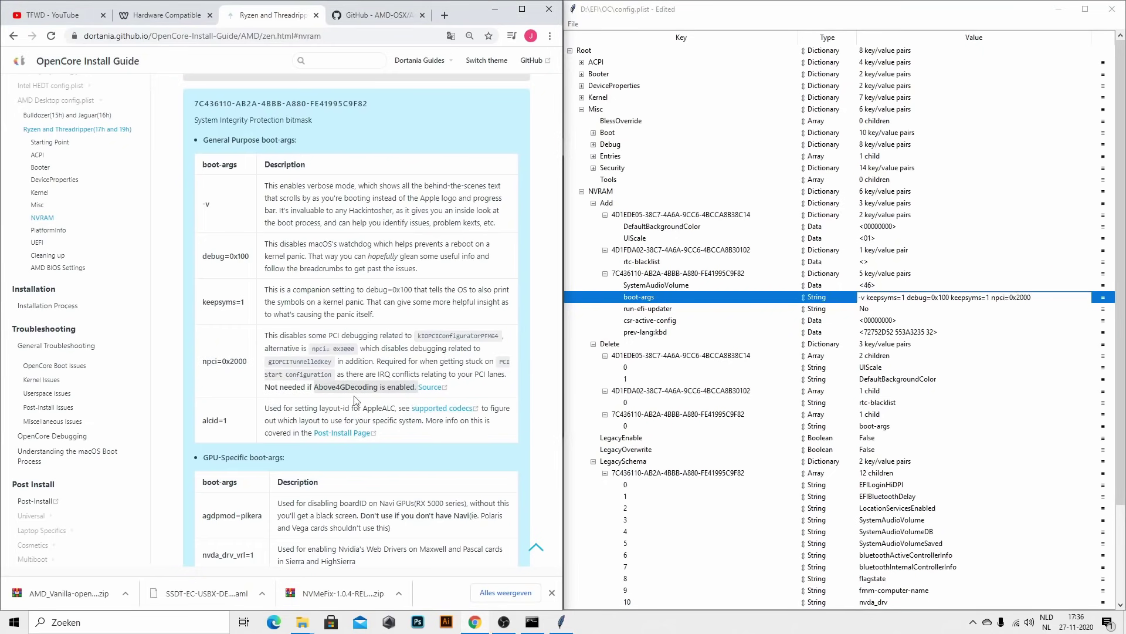
- Copy alcid=1 from the guide and add it at the end of the boot-args value
click(1030, 298)
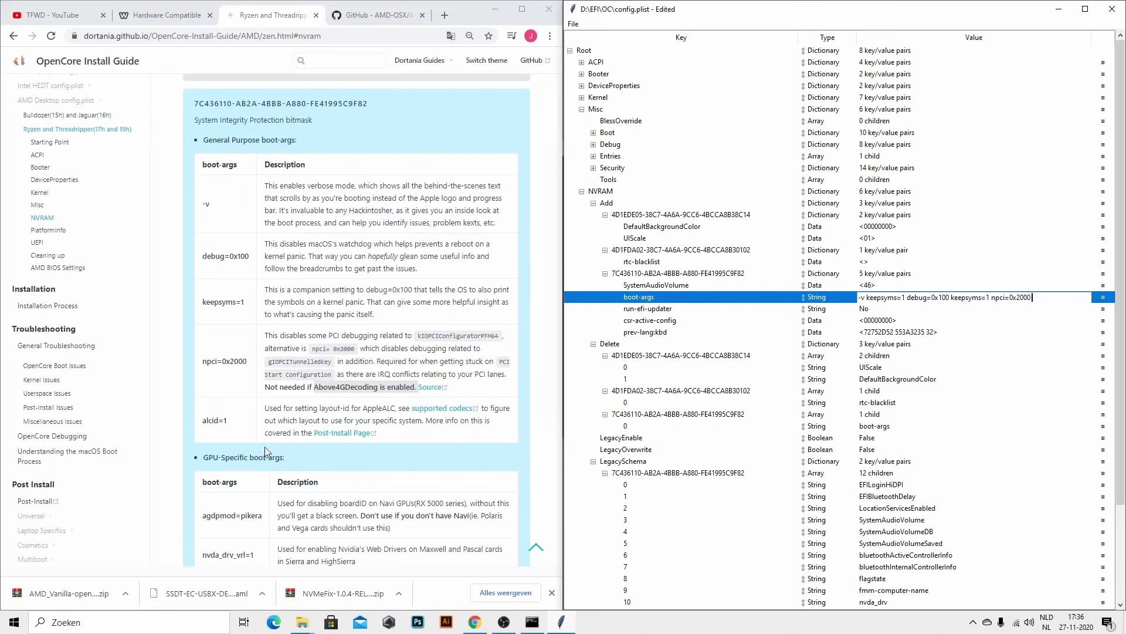
drag(238, 428, 203, 429)
key(ctrl+c)
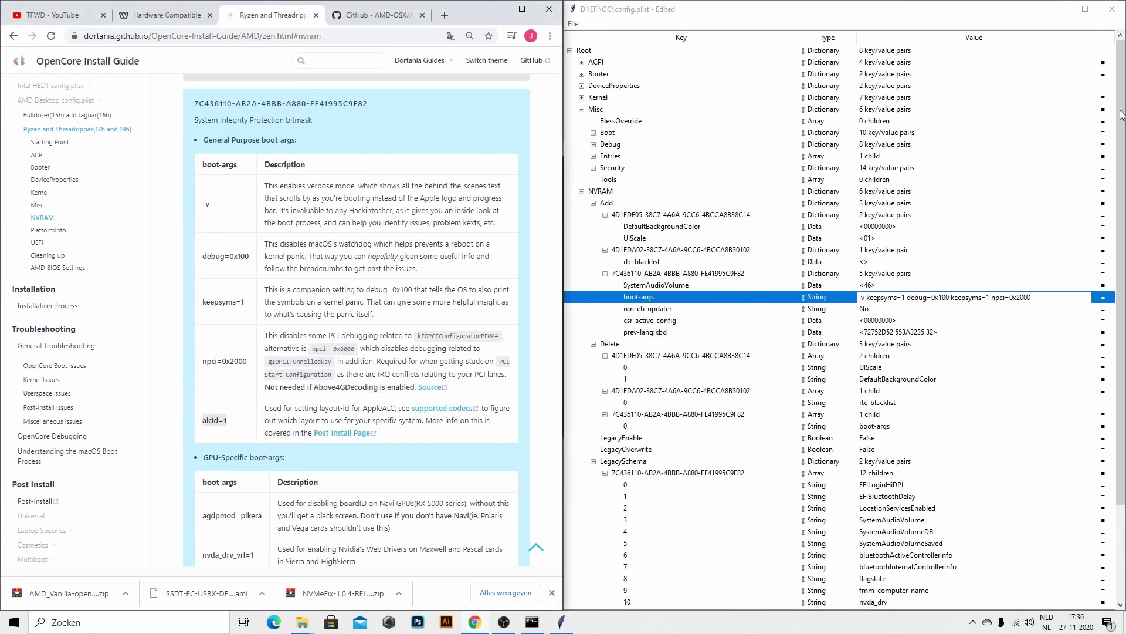
click(1037, 296)
key(ctrl+v)
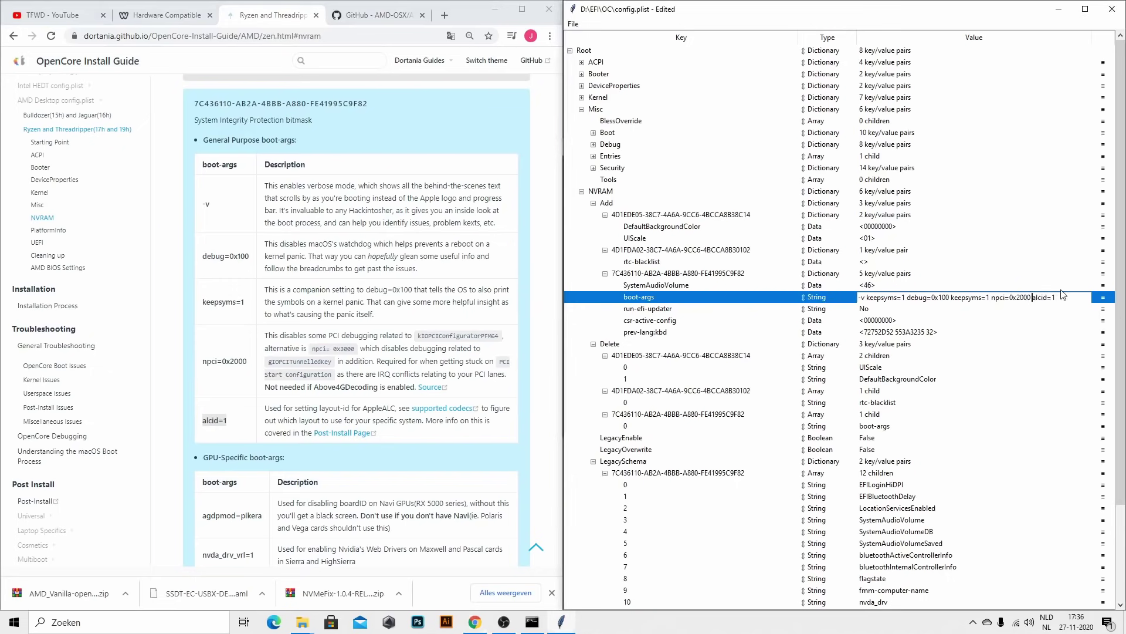
key(Return)
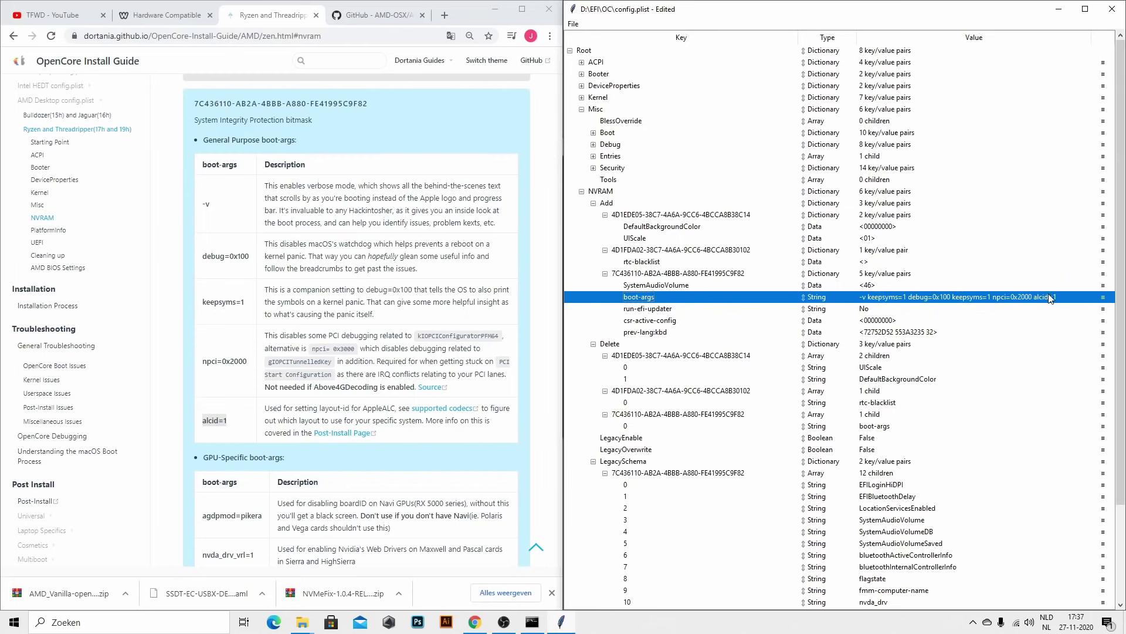
- Append agdpmod=pikera from the guide's GPU-specific table to boot-args and check the end of the value
click(432, 446)
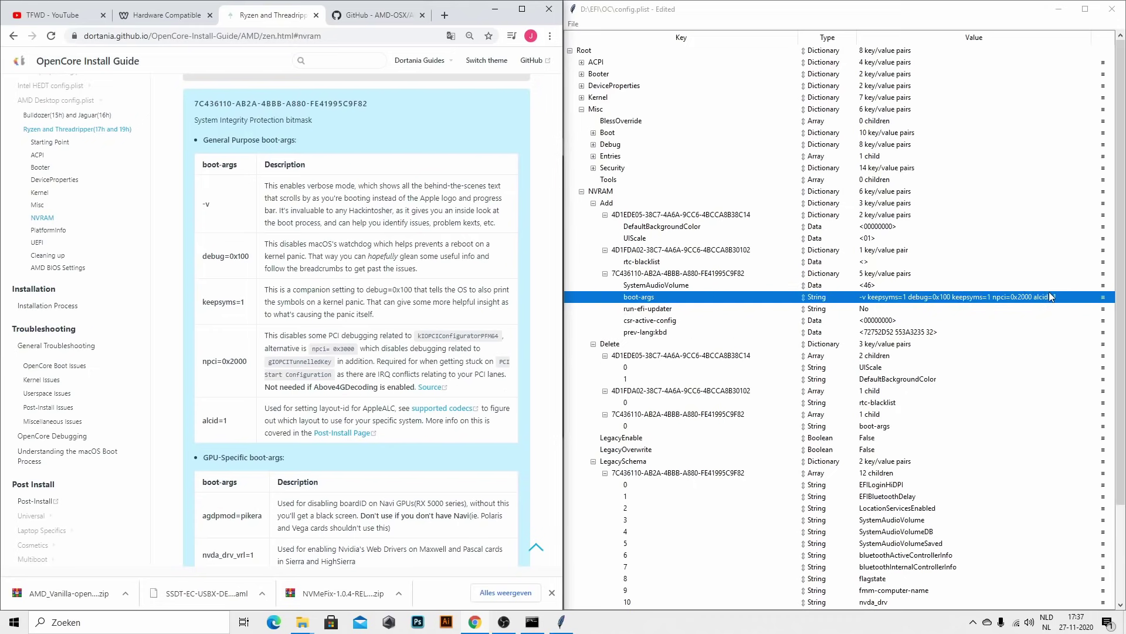
scroll(209, 514, down, 3)
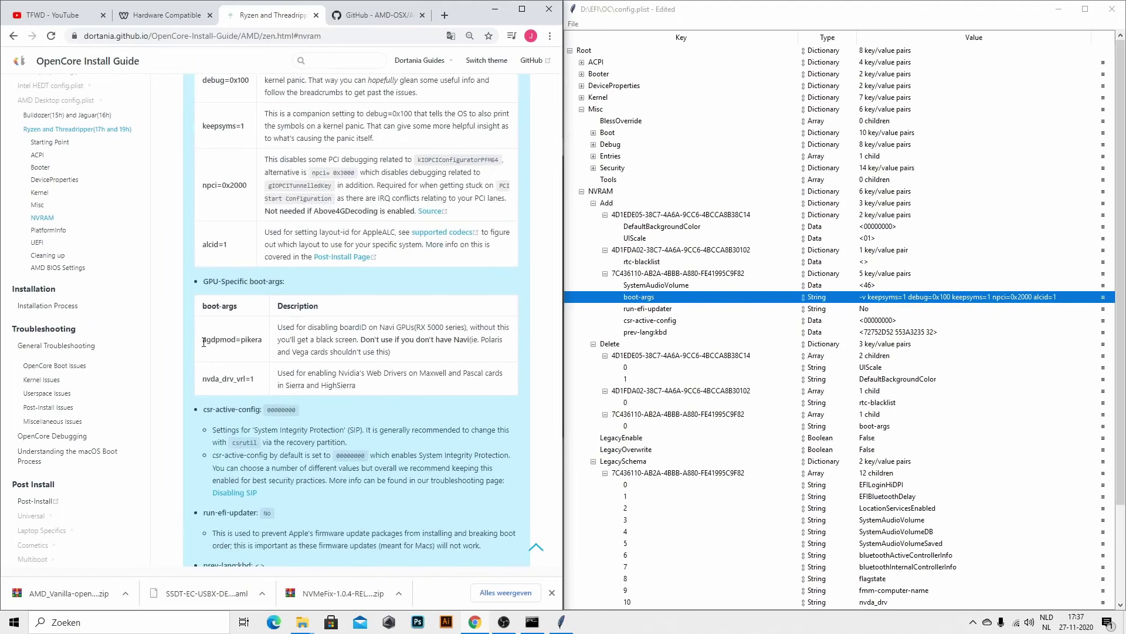
drag(418, 326, 464, 323)
click(206, 369)
drag(201, 344, 265, 338)
key(ctrl+c)
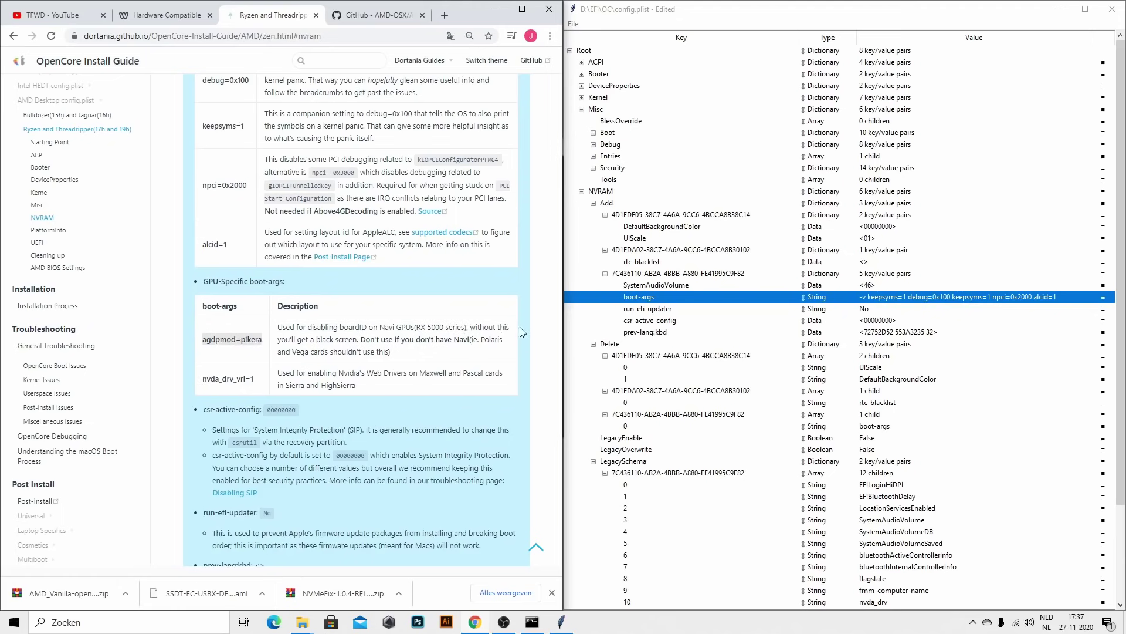
double_click(1045, 297)
click(1062, 295)
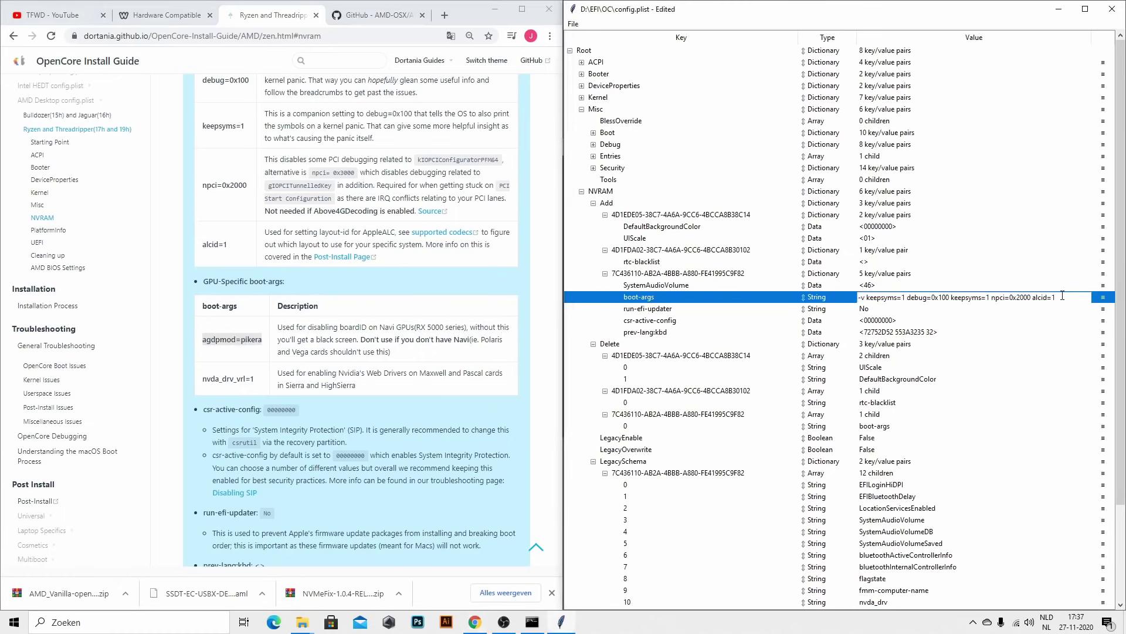
key(ctrl+v)
key(Return)
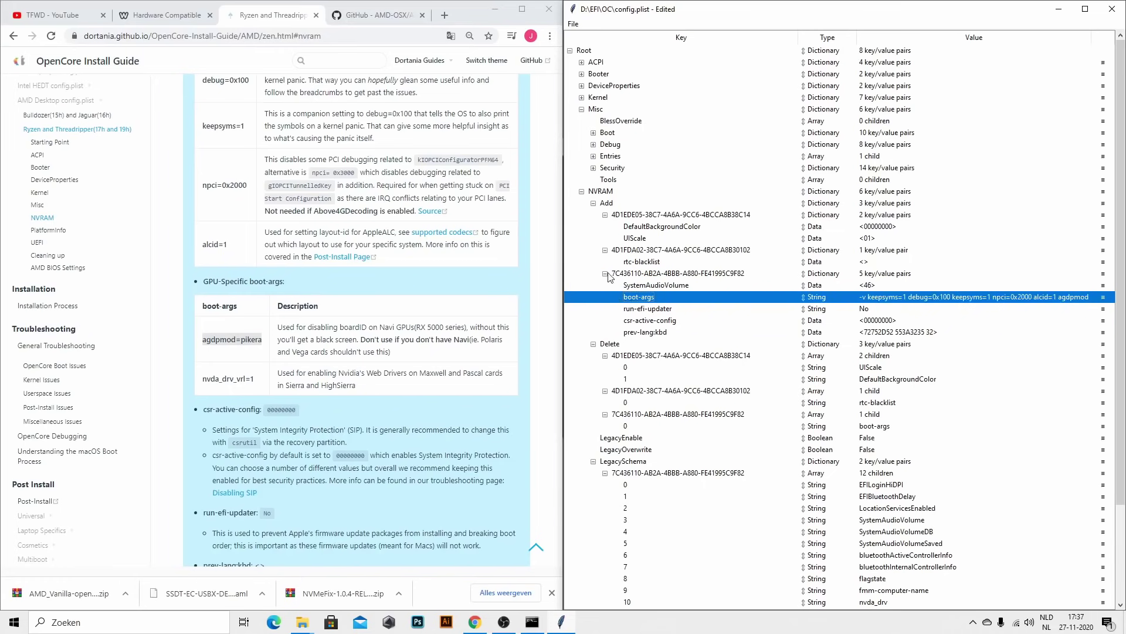
double_click(1006, 297)
click(1004, 297)
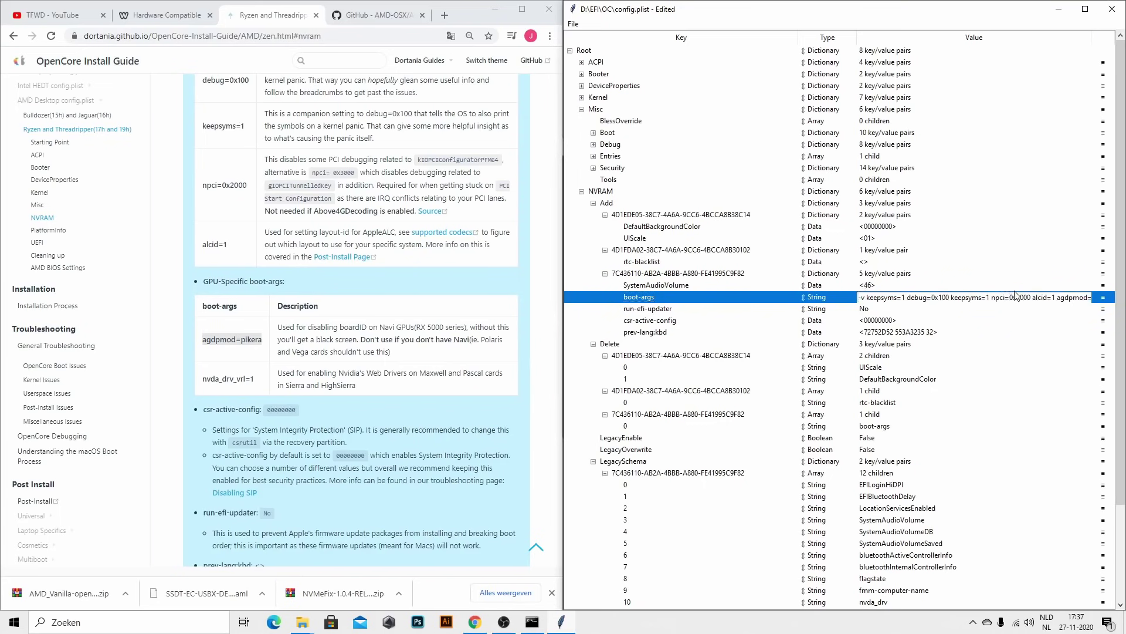
key(End)
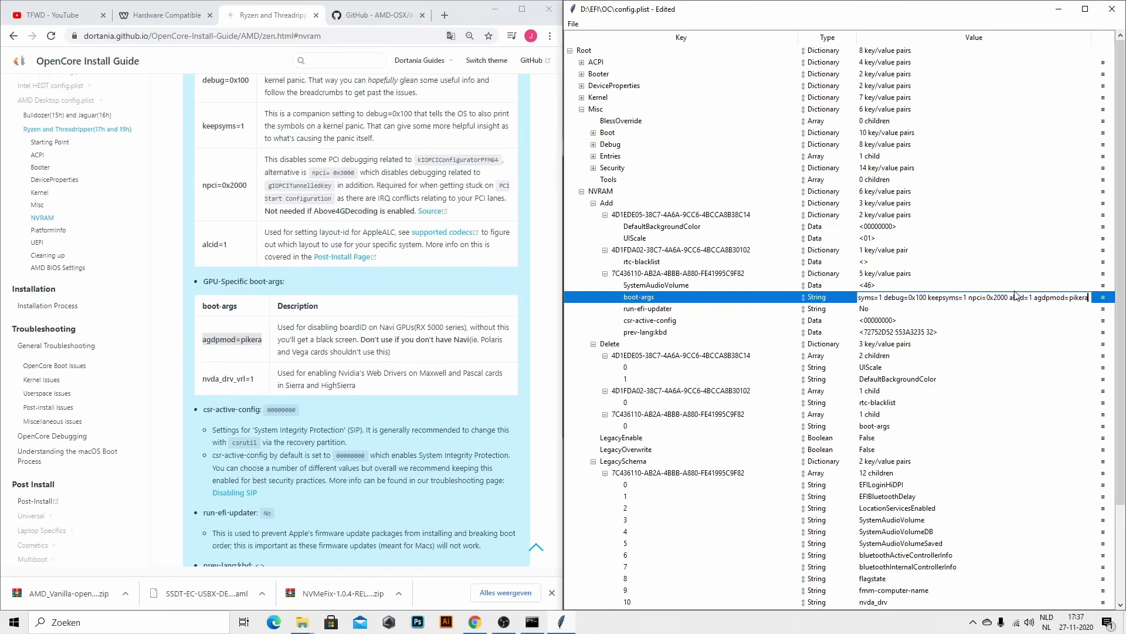
key(Return)
- Change the type of prev-lang:kbd under NVRAM > Add to String, as the guide suggests
scroll(322, 383, down, 4)
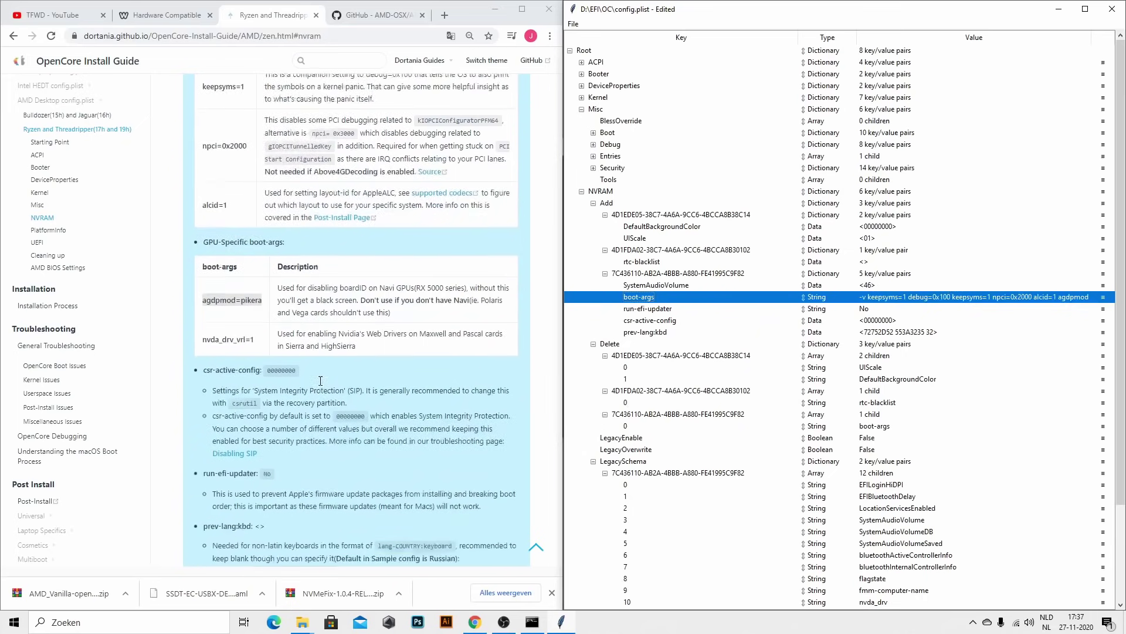
scroll(321, 383, down, 2)
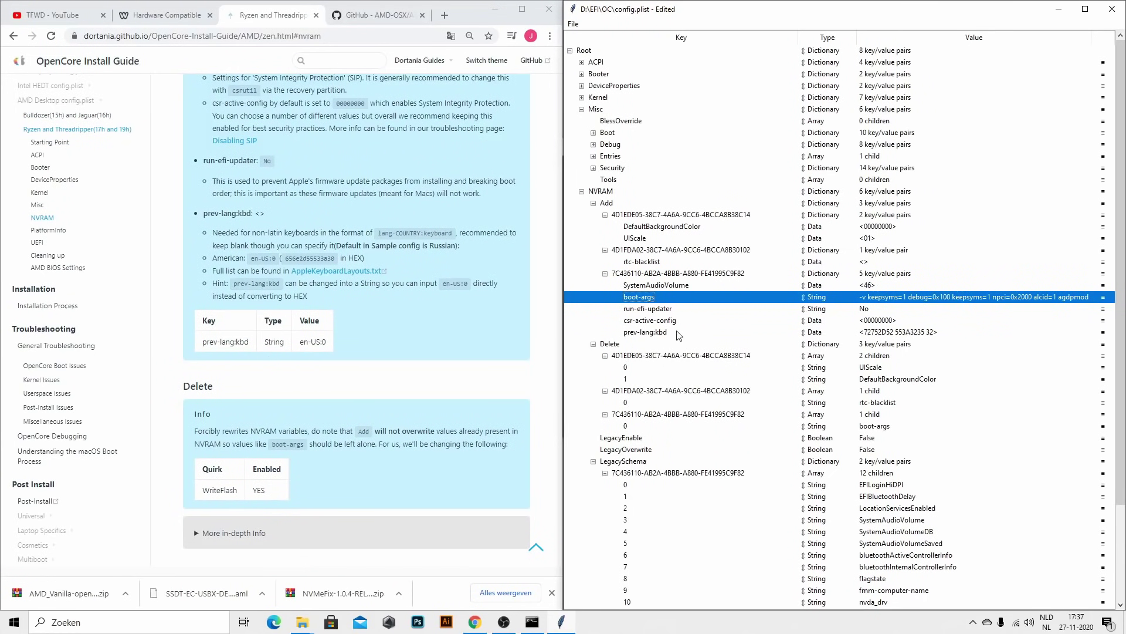
click(799, 332)
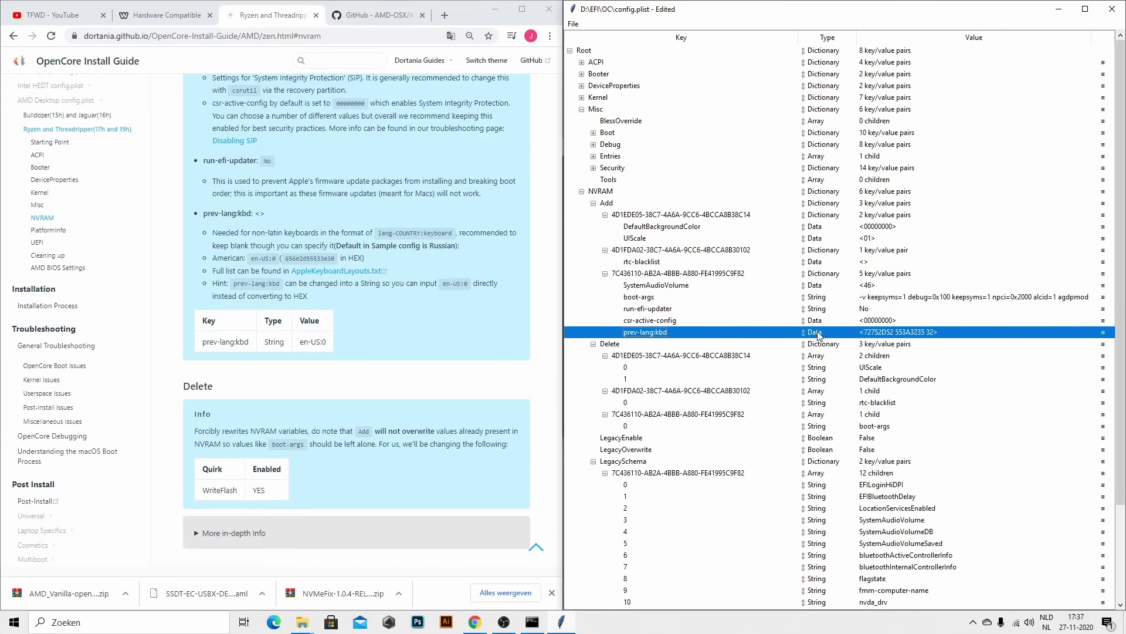
click(819, 334)
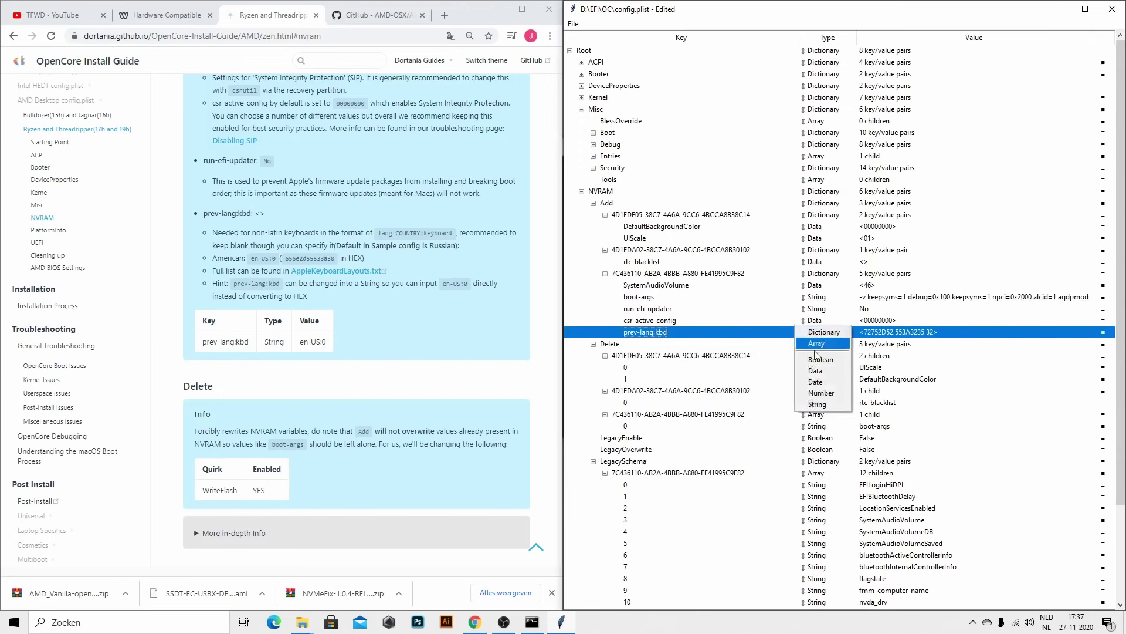
click(819, 405)
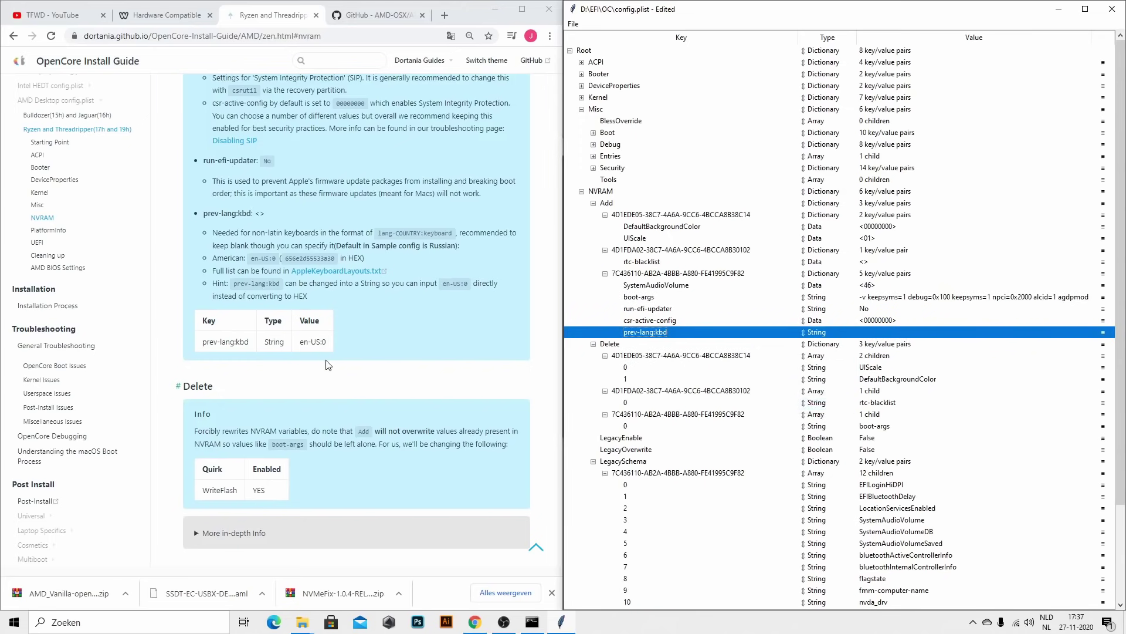
- Set the value of prev-lang:kbd to en-US:0, copied from the guide's table
click(311, 345)
drag(300, 342, 330, 342)
key(ctrl+c)
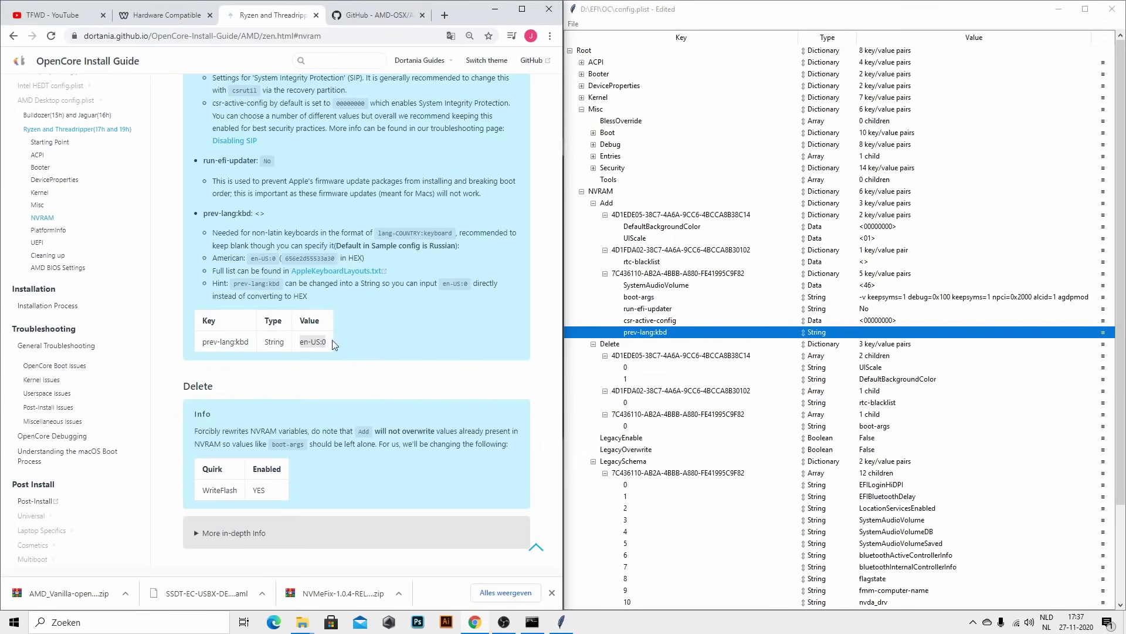
double_click(870, 333)
key(ctrl+v)
key(Return)
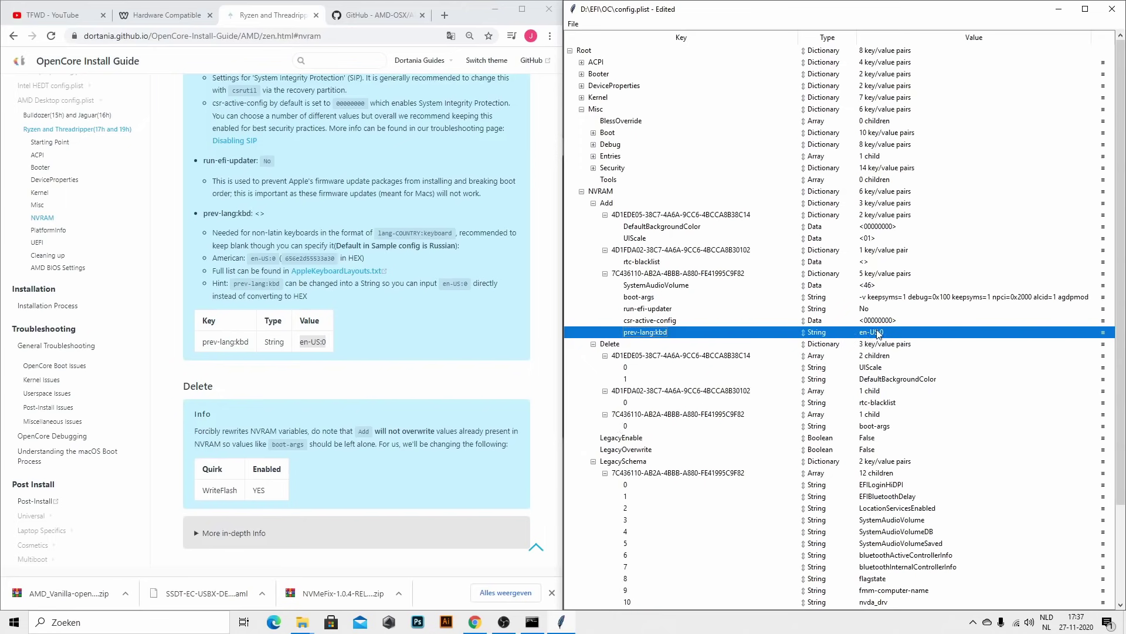
- Open the guide's AppleKeyboardLayouts.txt list in a new tab and look through the available keyboard layout codes
right_click(368, 272)
click(387, 283)
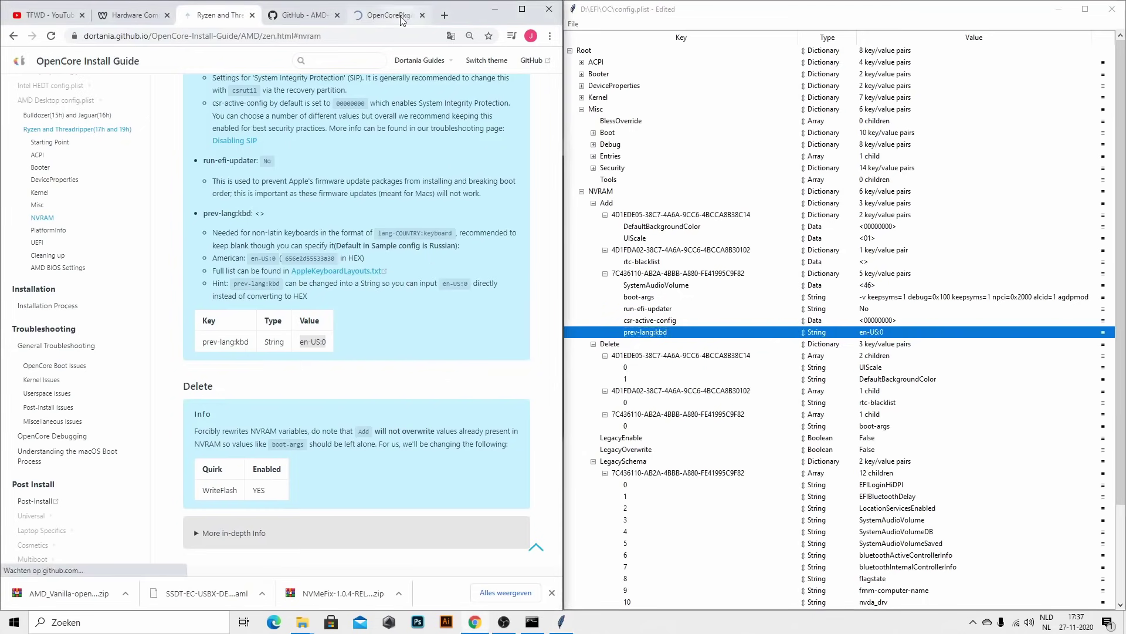
click(401, 19)
scroll(85, 341, down, 3)
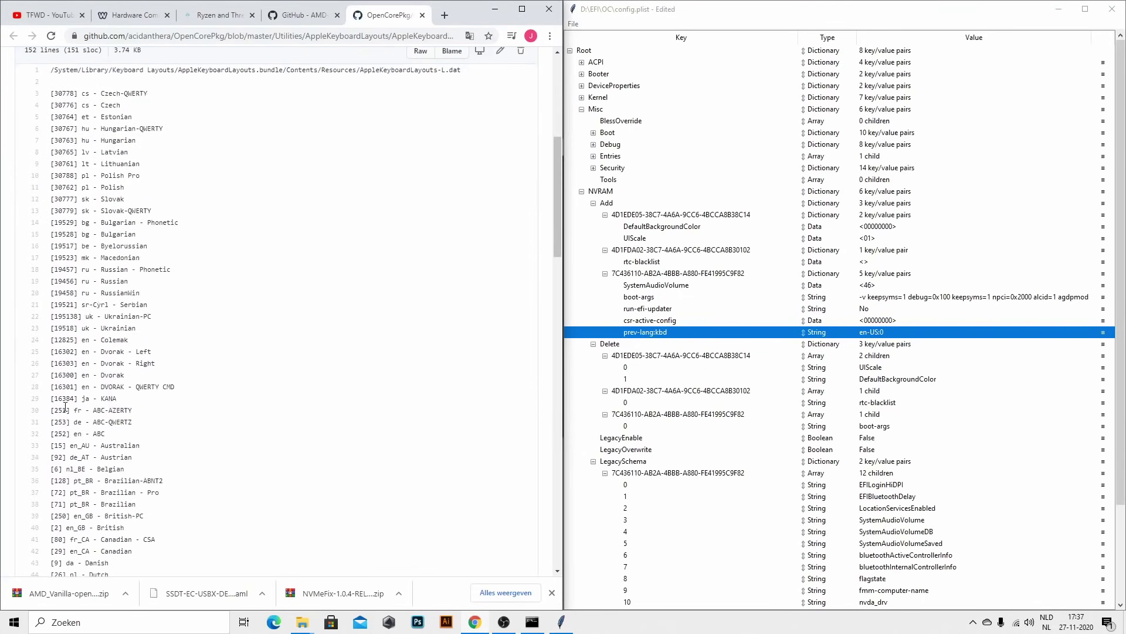
scroll(66, 410, down, 3)
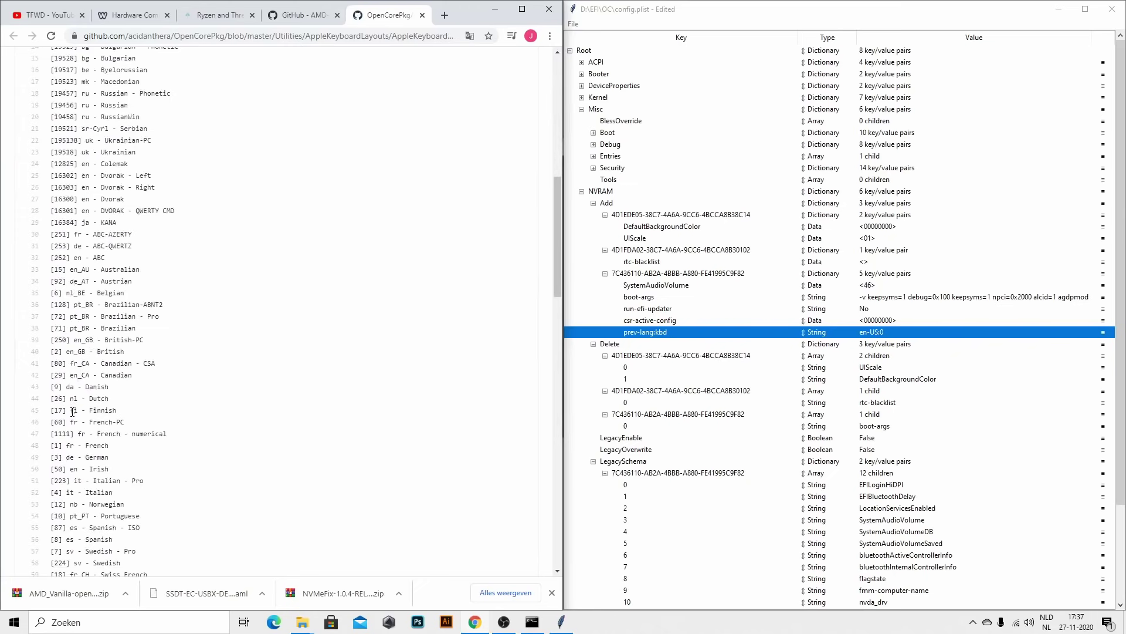
scroll(72, 491, down, 3)
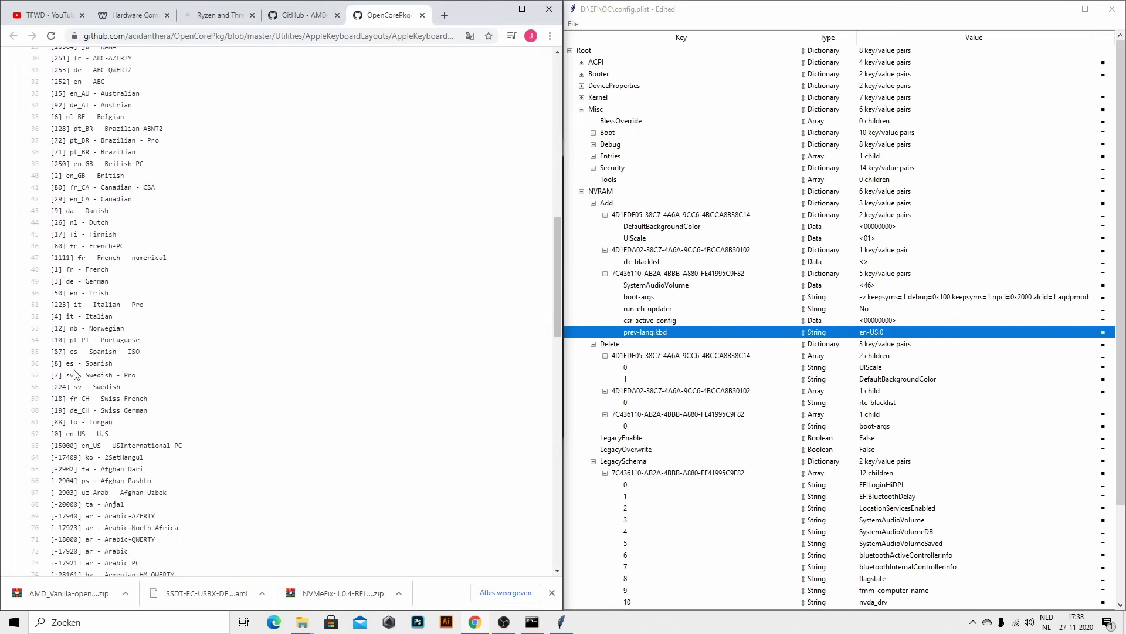
scroll(68, 424, up, 7)
click(302, 15)
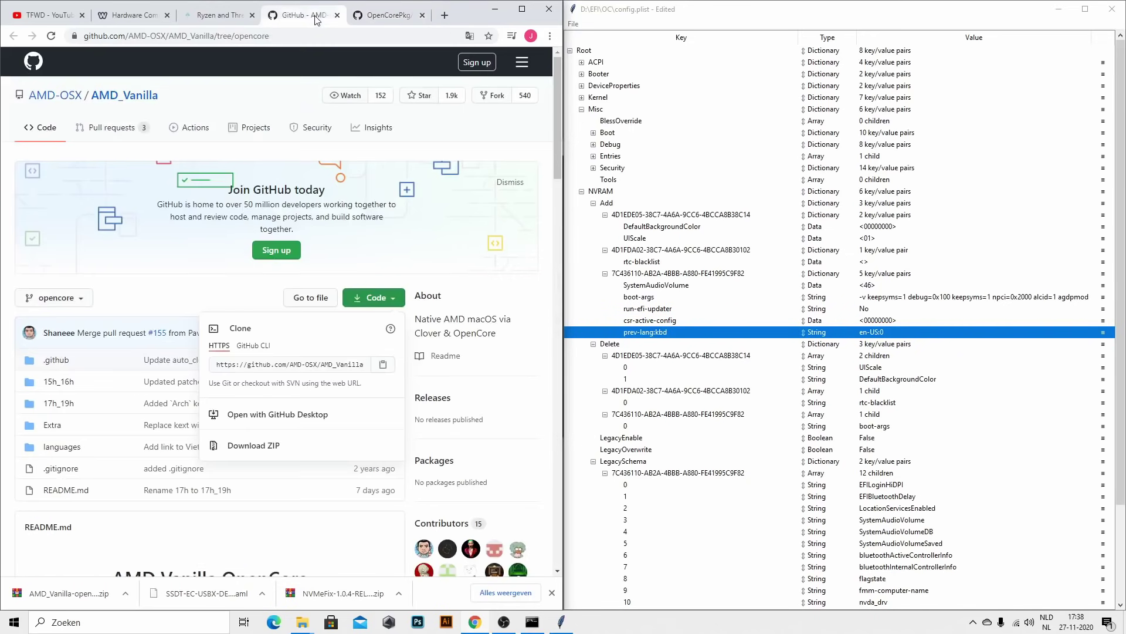
click(883, 332)
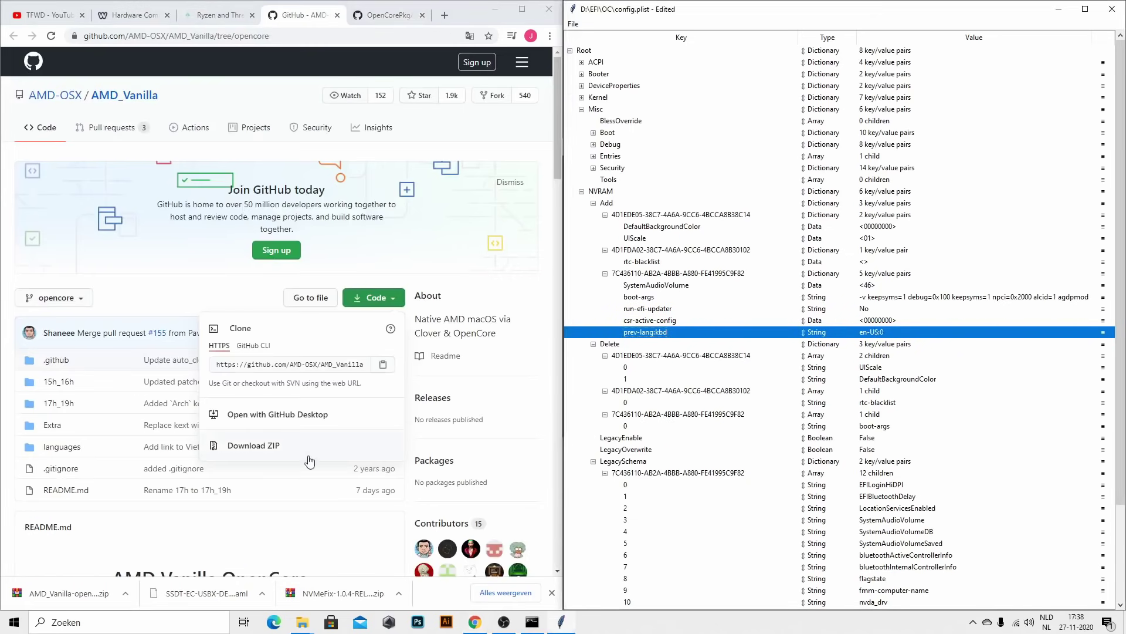
- Return to the guide's NVRAM Delete section and collapse the 7C436110-AB2A-4BBB-A880-FE41995C9F82 entry under NVRAM > Add
click(223, 16)
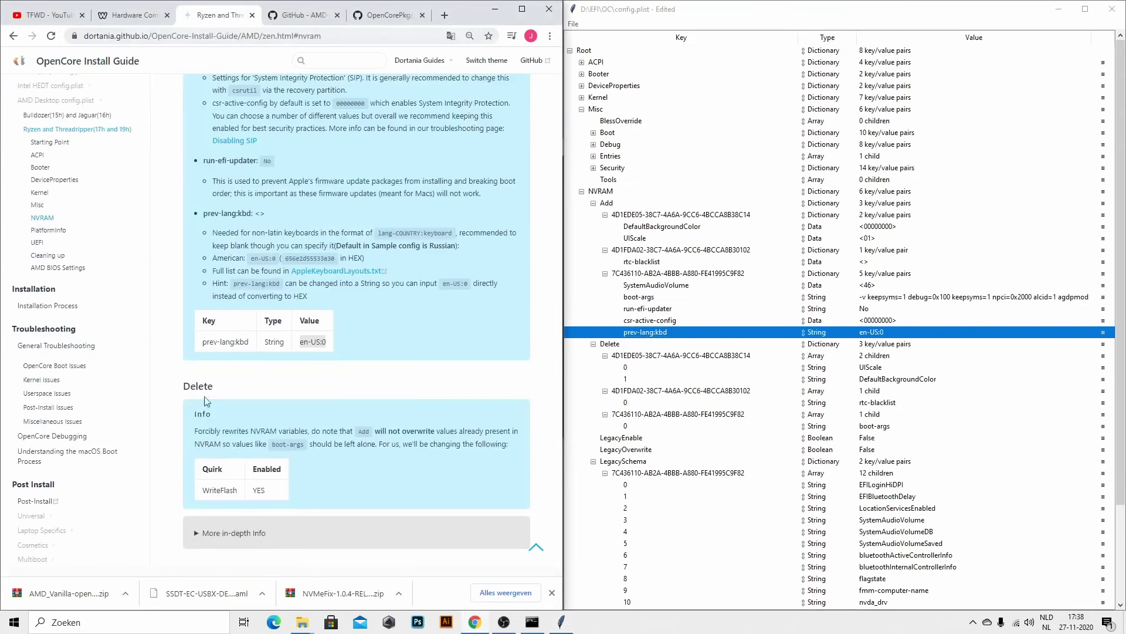
scroll(218, 456, down, 1)
click(605, 274)
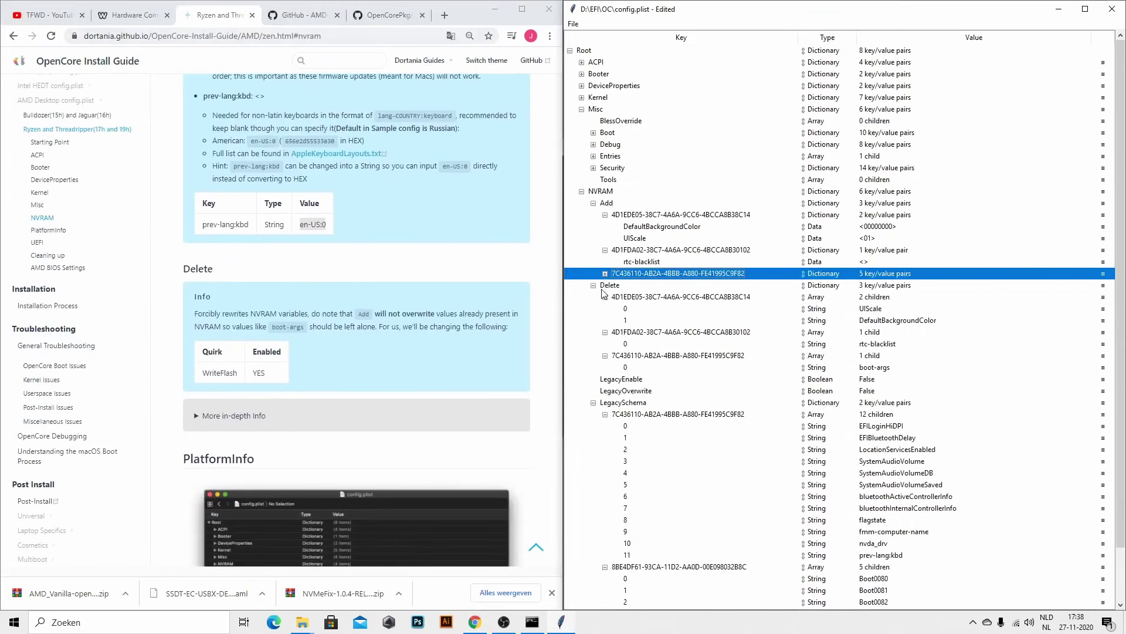
- Check the WriteFlash value under NVRAM in config.plist against the guide's NVRAM Delete table
scroll(598, 411, down, 2)
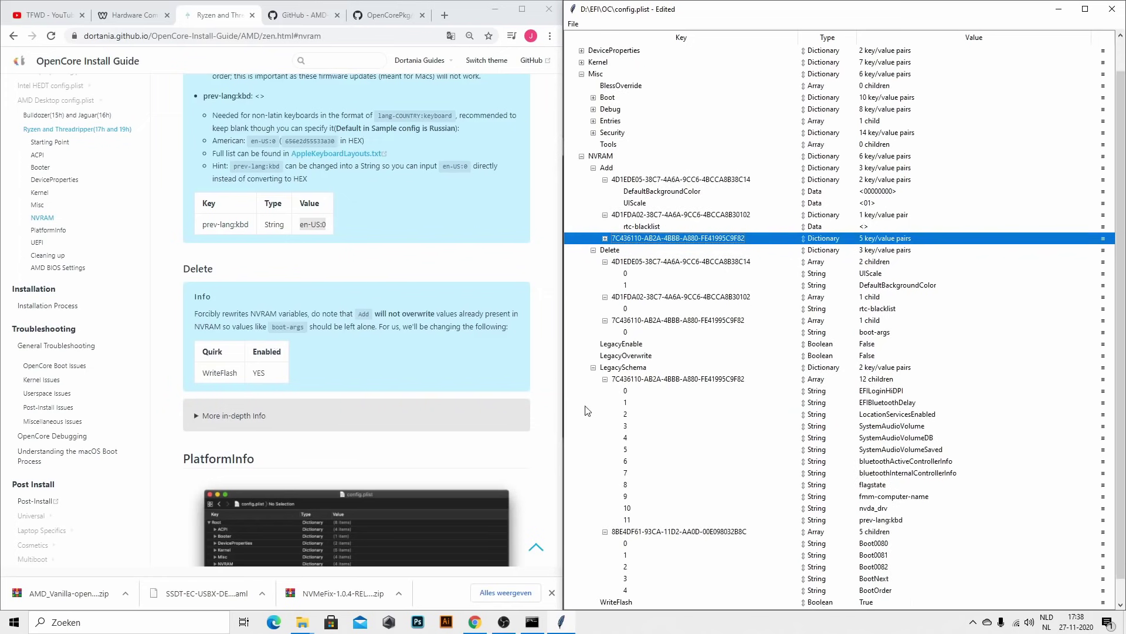
scroll(606, 410, up, 2)
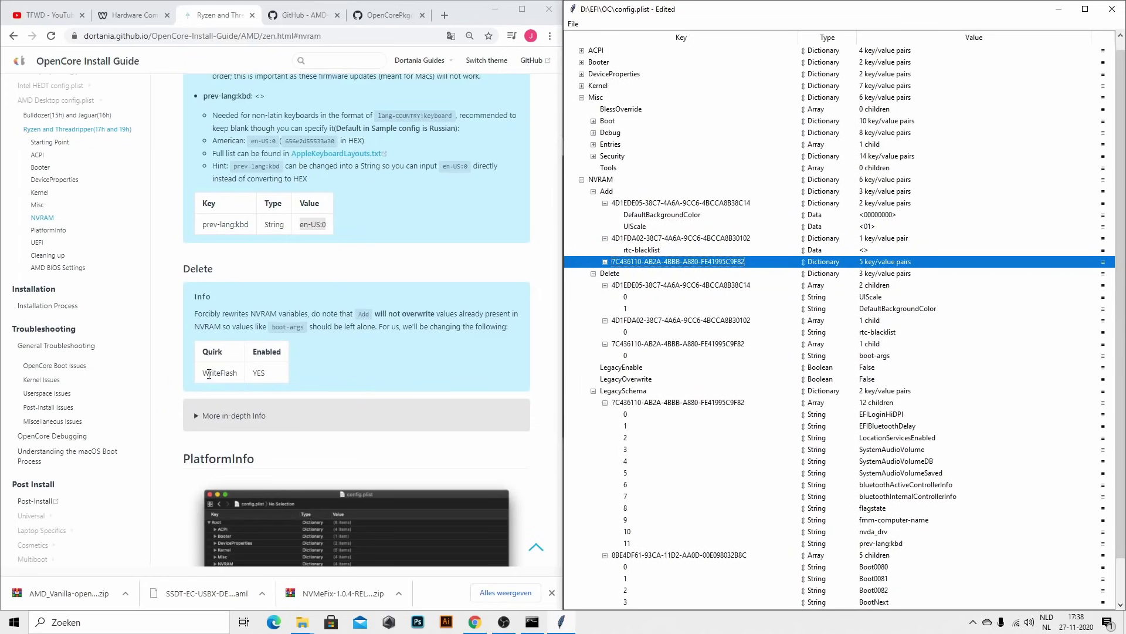
scroll(615, 451, down, 2)
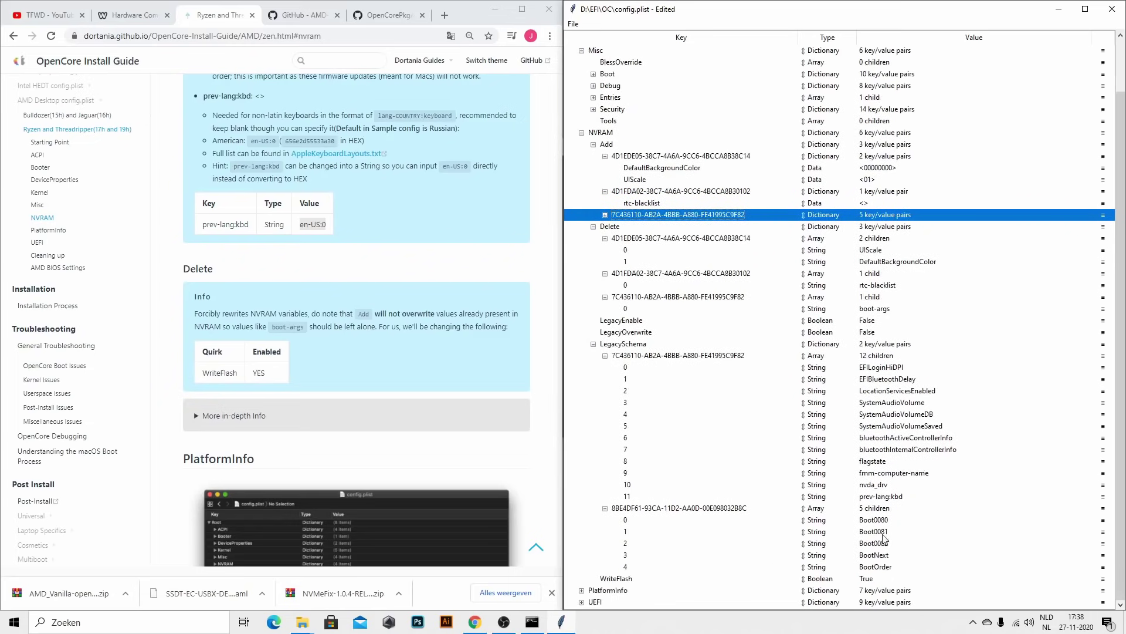
scroll(399, 357, down, 6)
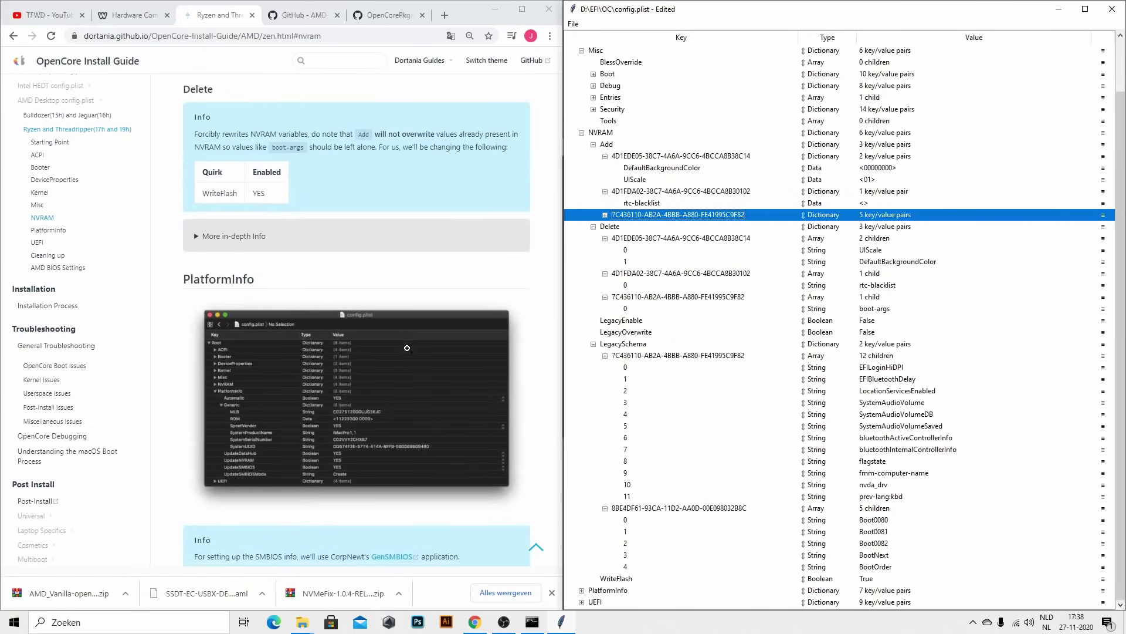
- Collapse the Add, Delete and LegacySchema entries under NVRAM, along with the NVRAM section itself
click(593, 144)
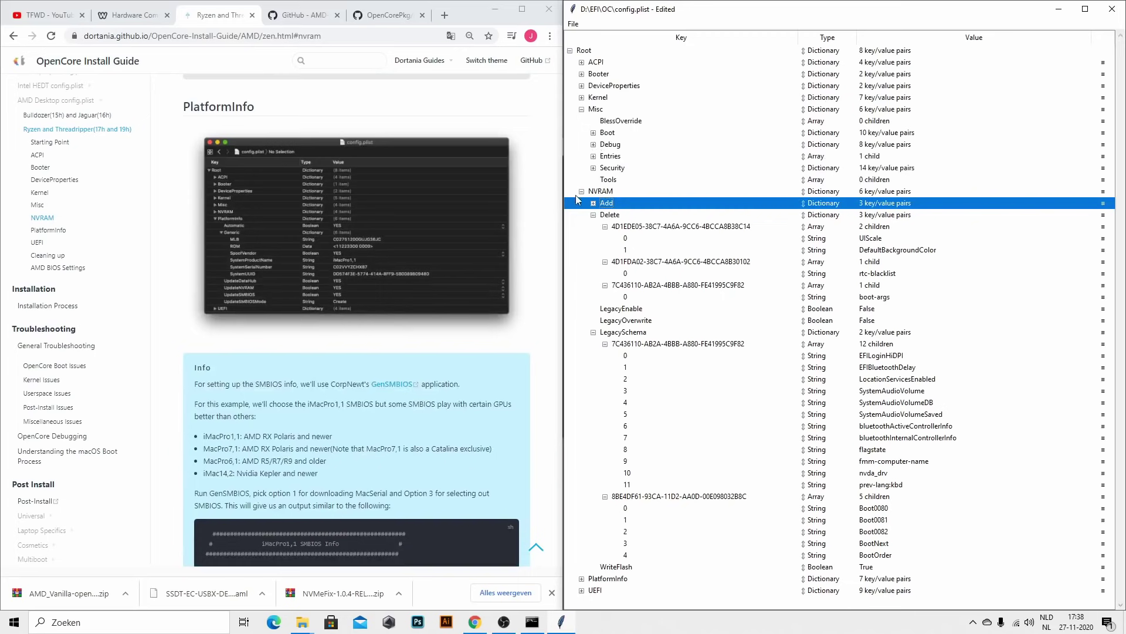
click(593, 215)
click(593, 249)
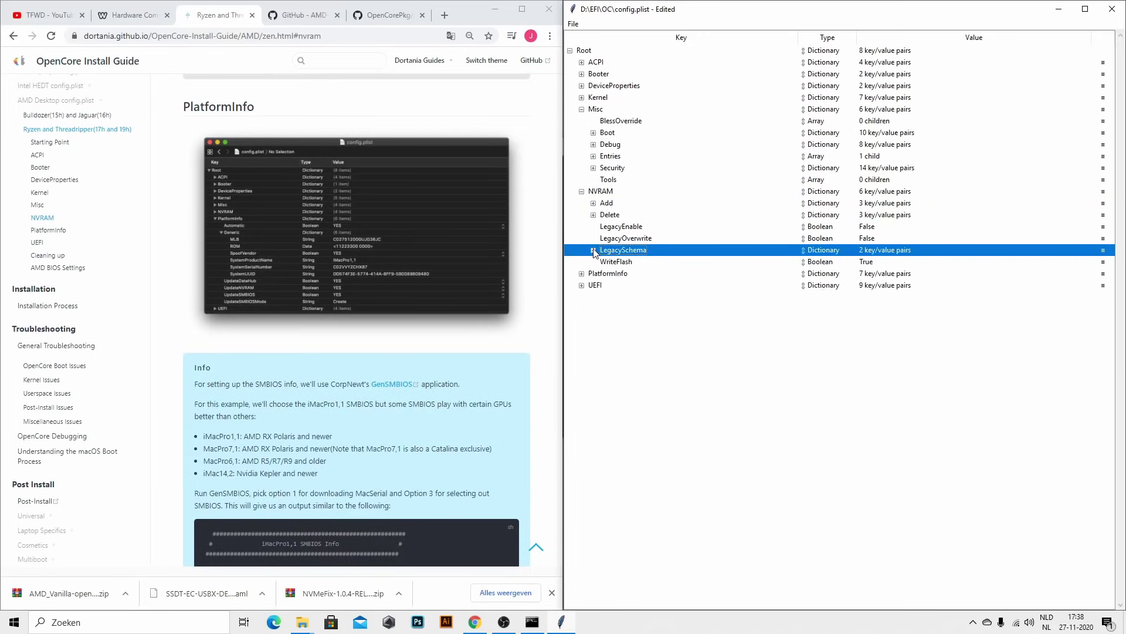
click(594, 203)
click(594, 203)
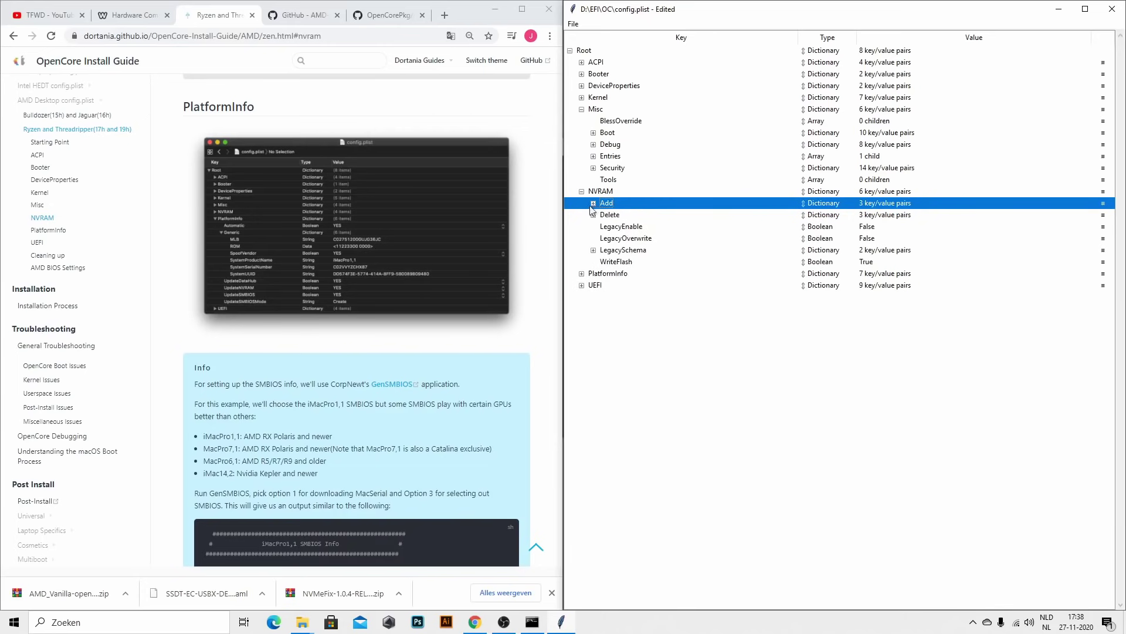
click(582, 191)
- Expand PlatformInfo in config.plist and read the guide's list of SMBIOS models matched to GPU types
click(584, 205)
click(582, 203)
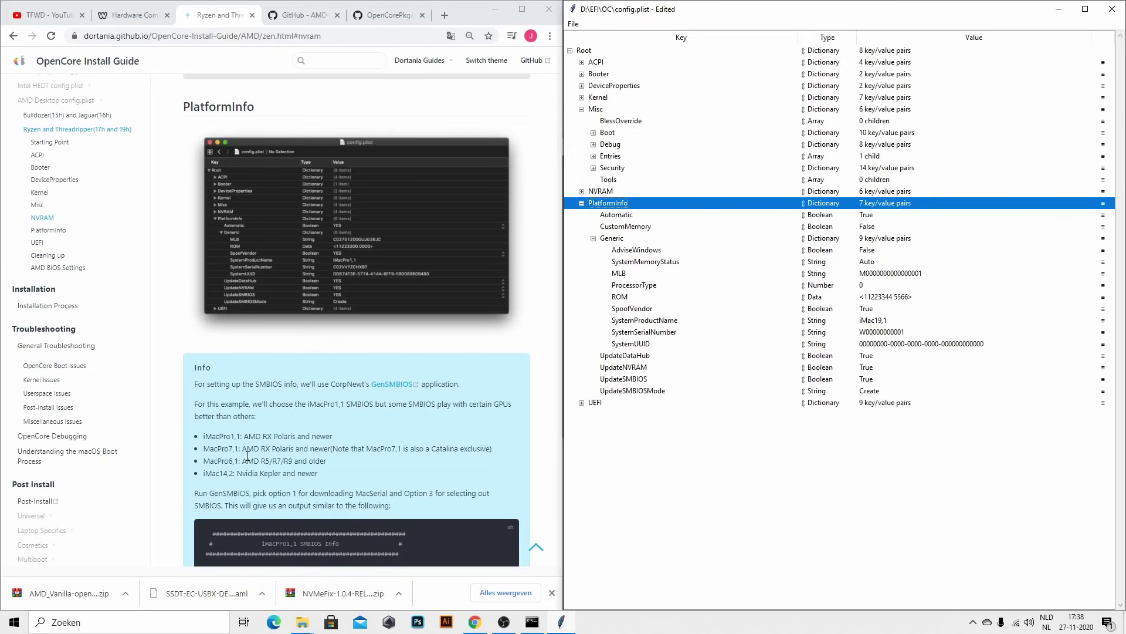
scroll(248, 455, down, 1)
drag(254, 377, 201, 376)
triple_click(201, 376)
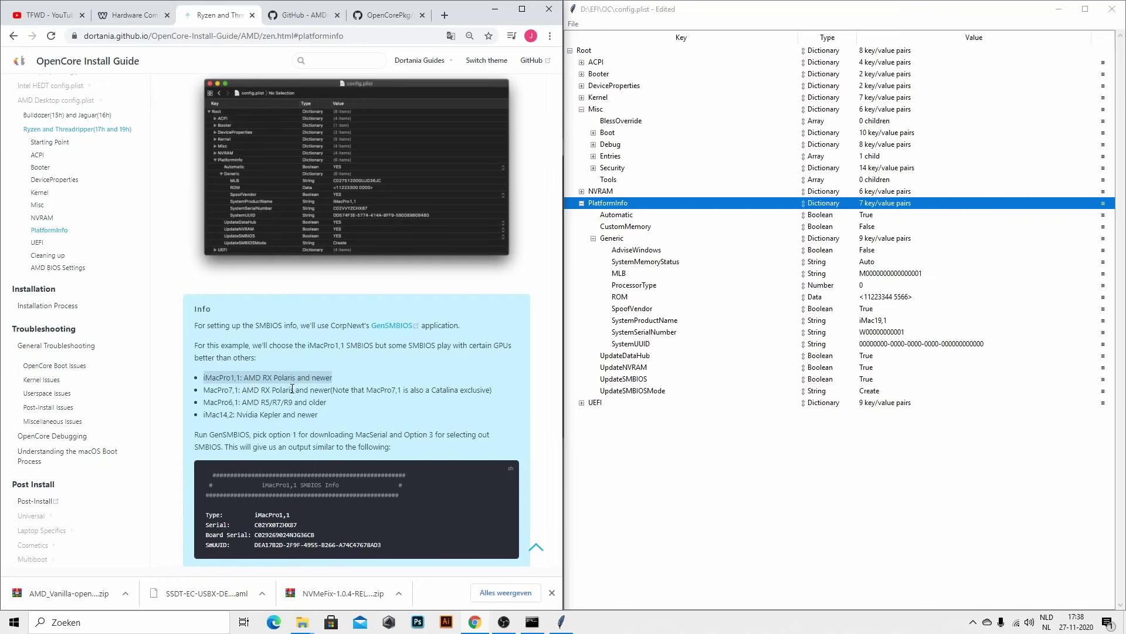
drag(319, 414, 402, 371)
click(402, 372)
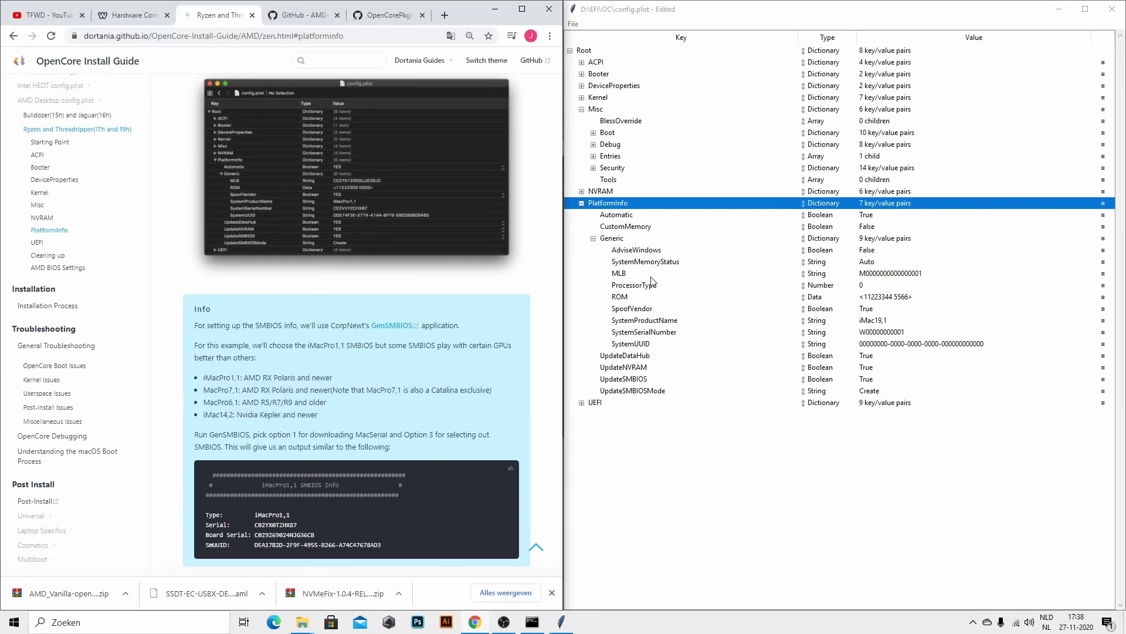
- Compare the guide's GenSMBIOS field mapping with the MLB, SystemSerialNumber and SystemUUID entries under PlatformInfo > Generic
scroll(303, 459, down, 3)
scroll(301, 454, down, 2)
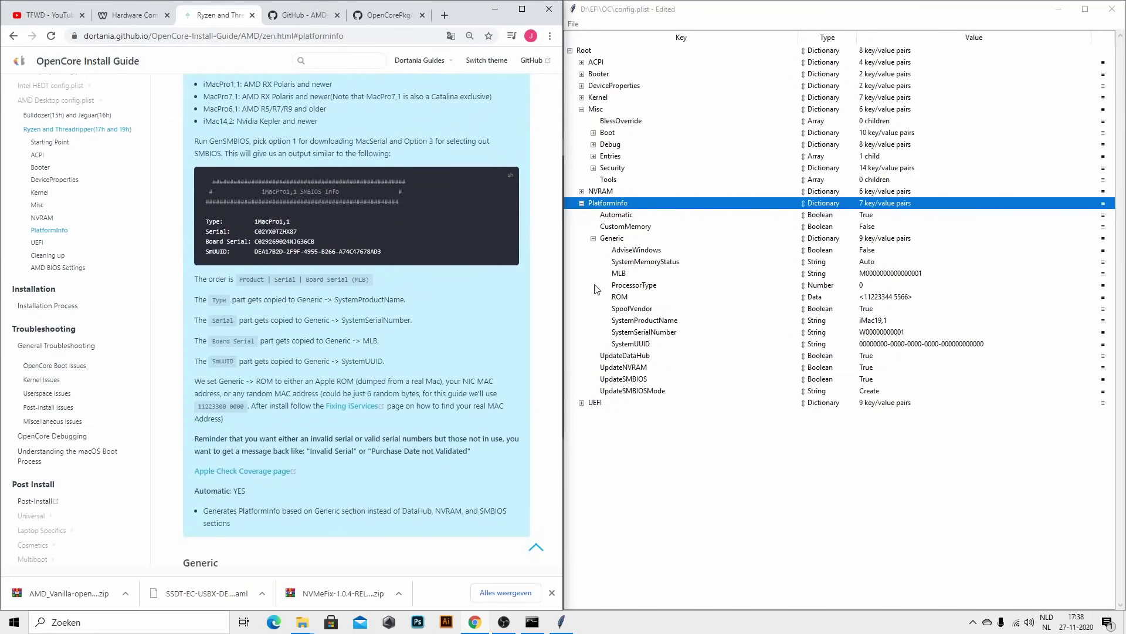
click(880, 332)
click(880, 345)
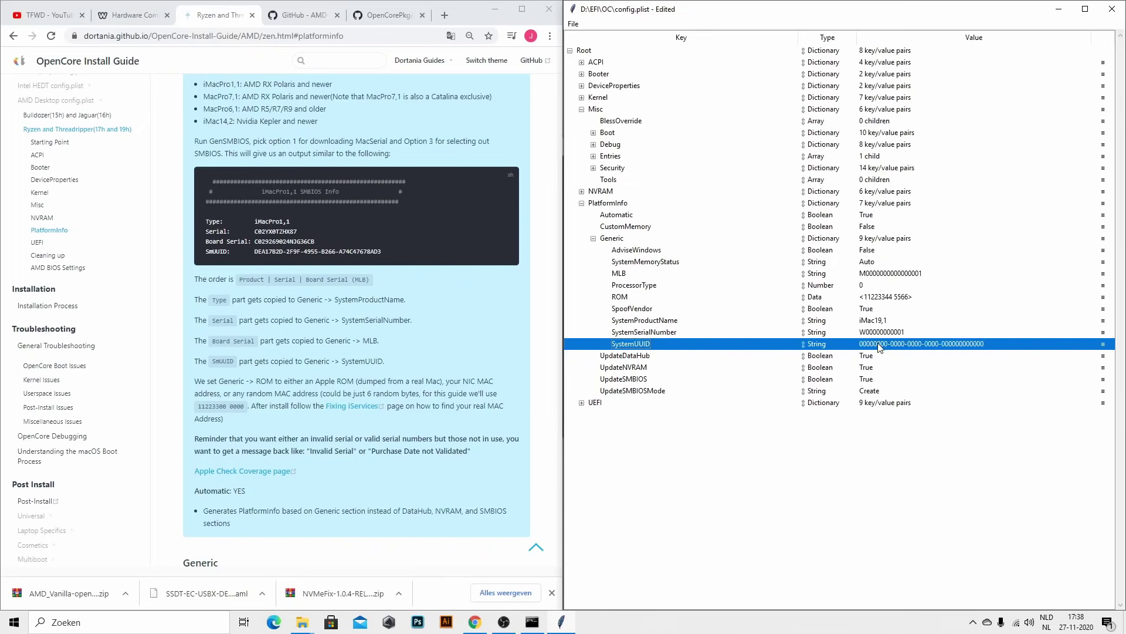
click(886, 278)
click(874, 332)
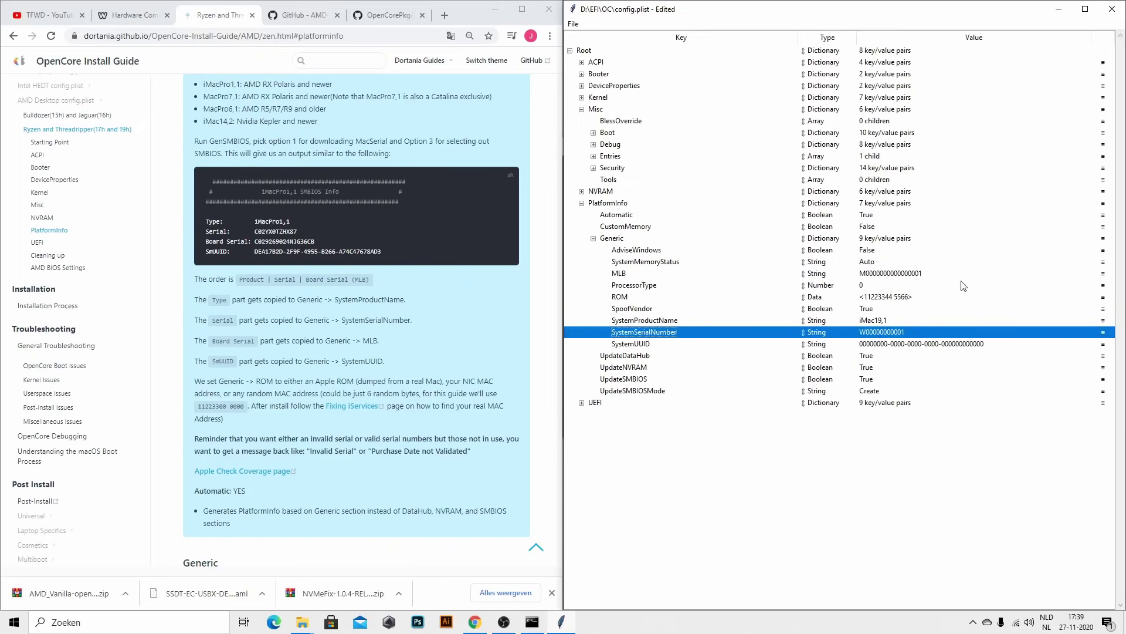
- Collapse Generic and the PlatformInfo section, and bring the guide to its UEFI section
click(594, 239)
scroll(318, 373, down, 10)
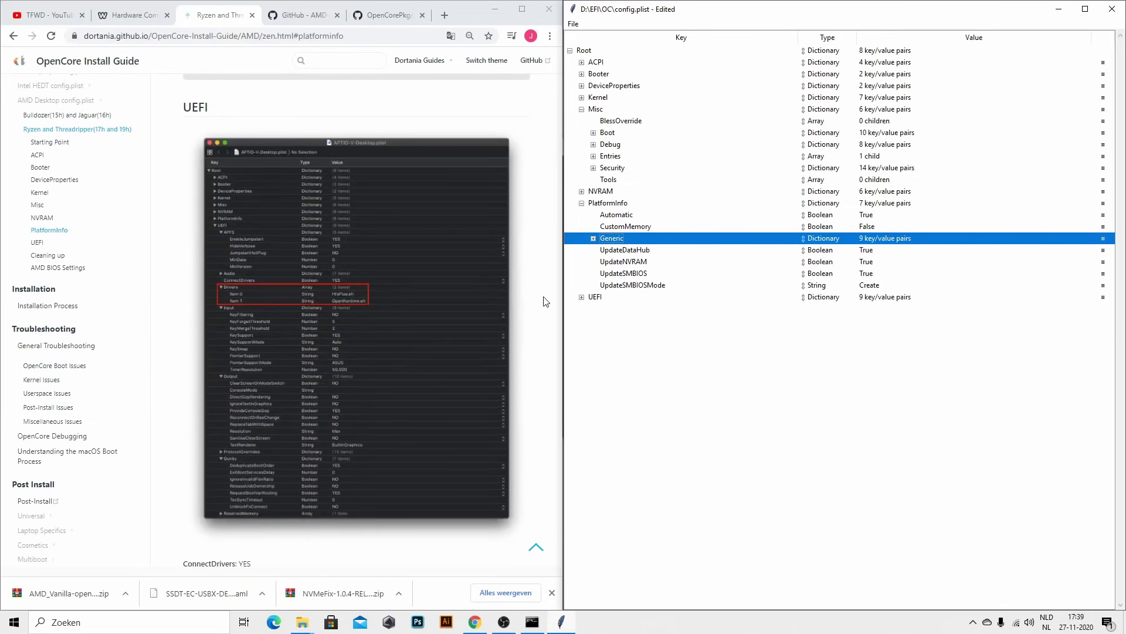
click(582, 203)
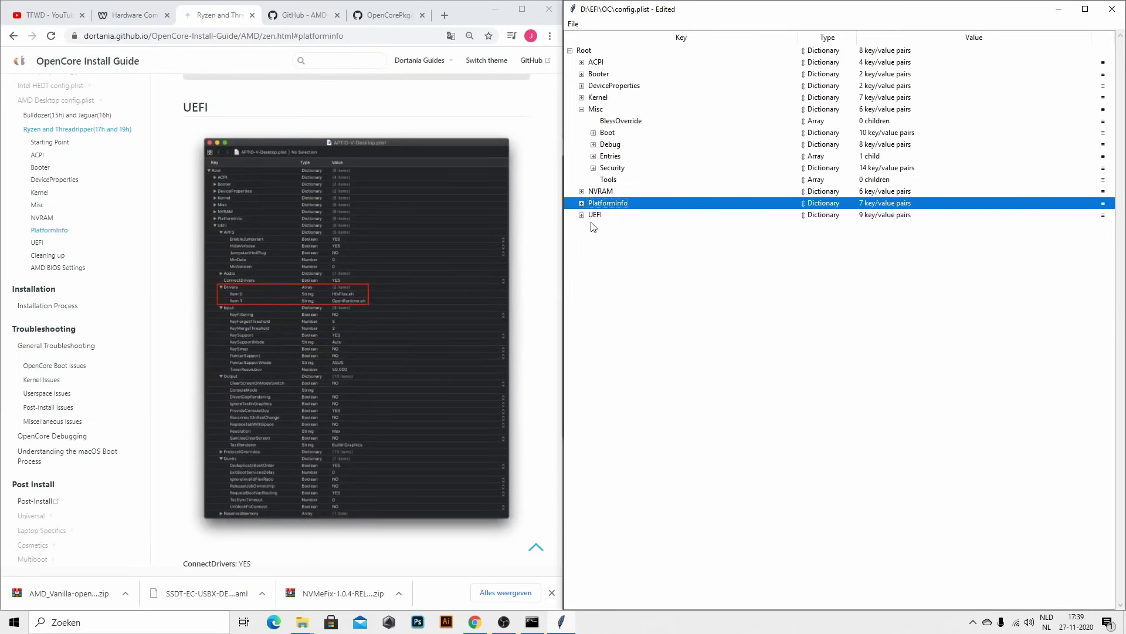
- Expand UEFI, check its Quirks entries against the guide's UnblockFsConnect setting, and collapse Quirks
scroll(337, 456, down, 15)
scroll(326, 226, up, 1)
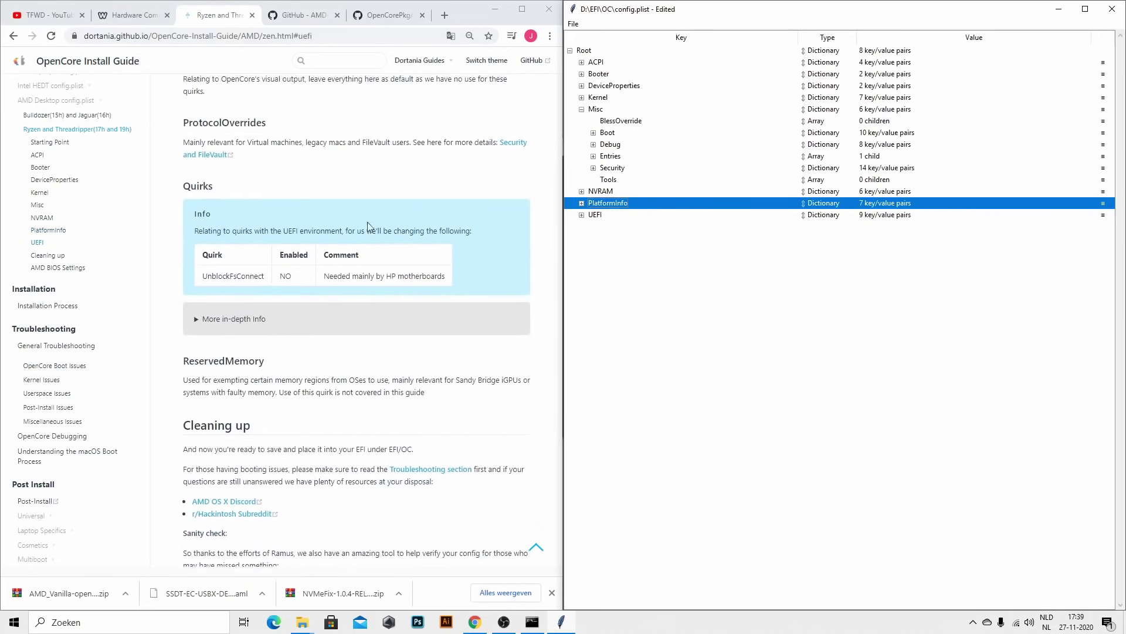
click(582, 215)
scroll(619, 384, down, 7)
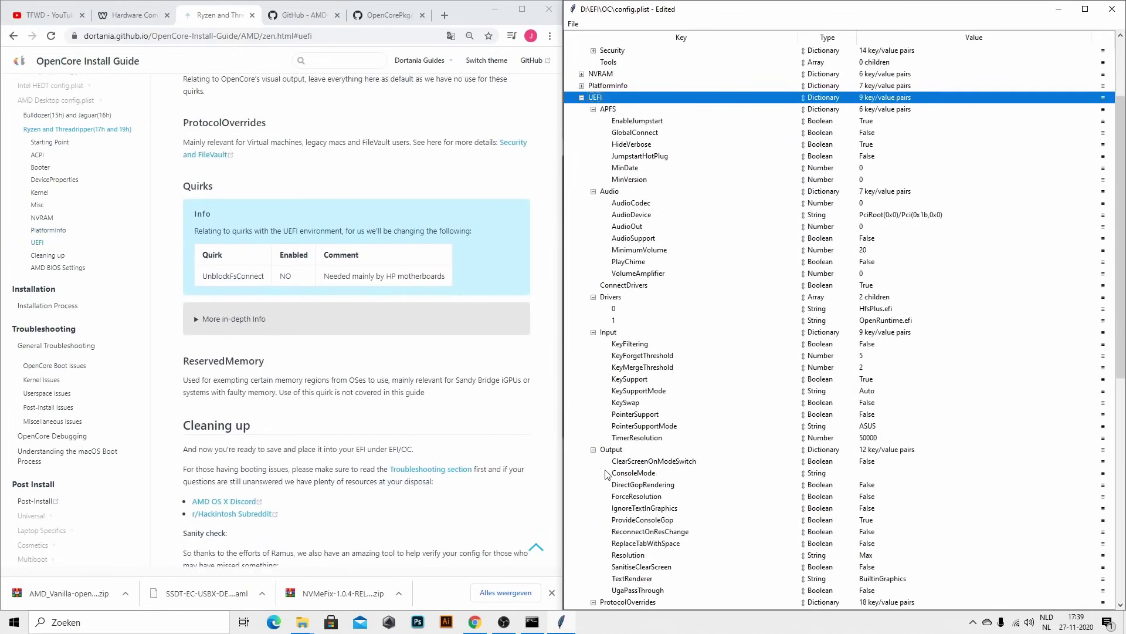
scroll(607, 500, down, 9)
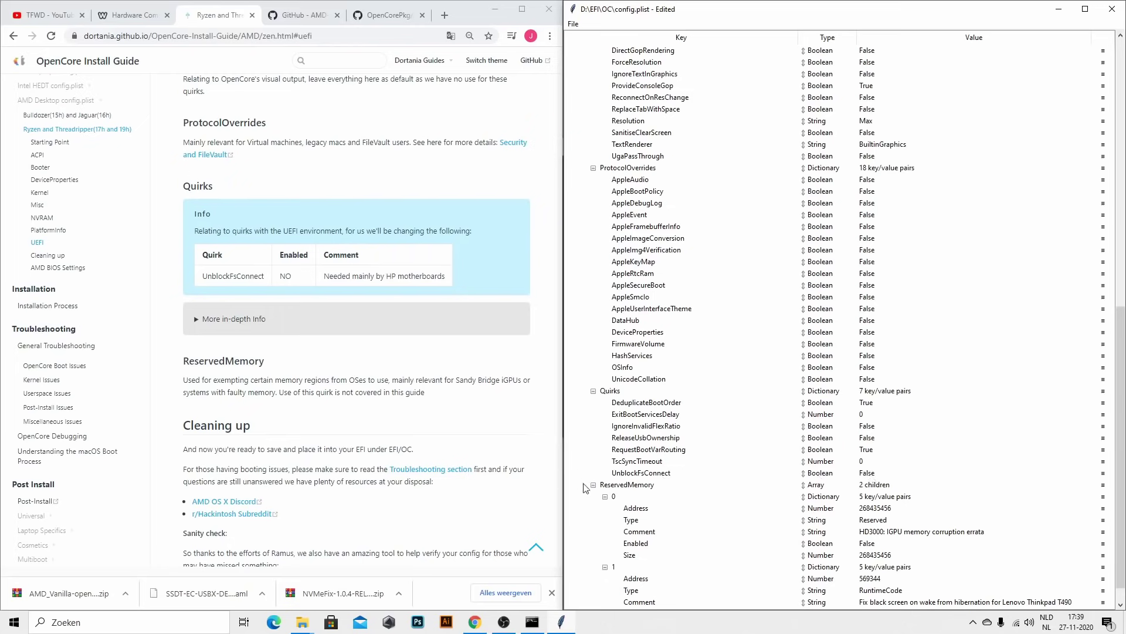
scroll(388, 376, down, 5)
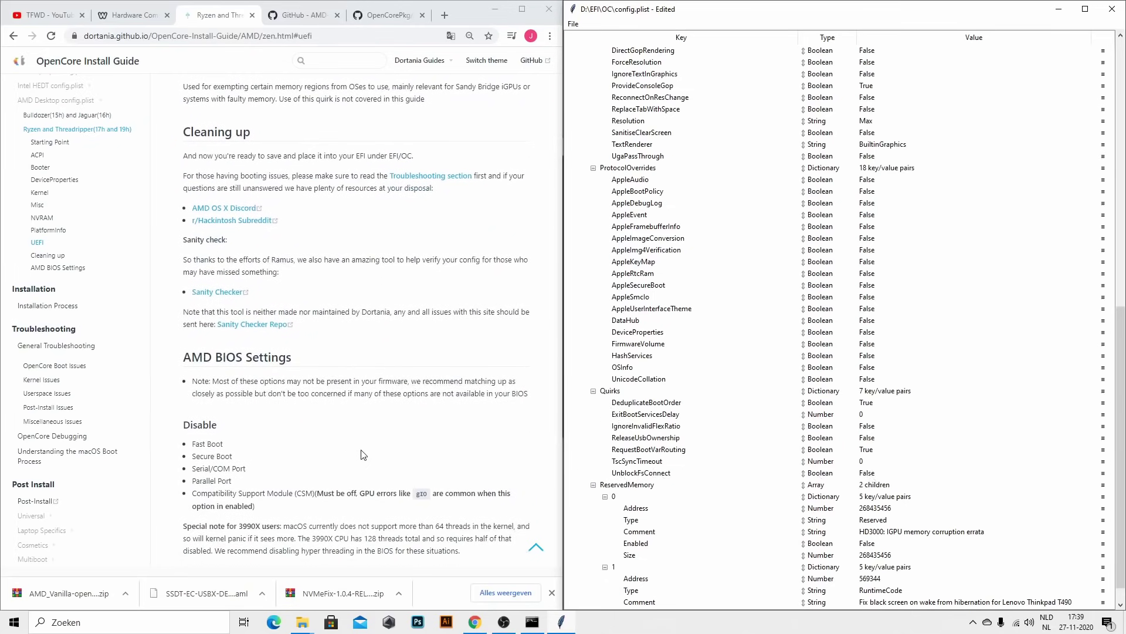
click(594, 391)
- Read the guide's AMD BIOS Settings, covering the options to disable and the options to enable
scroll(293, 504, down, 4)
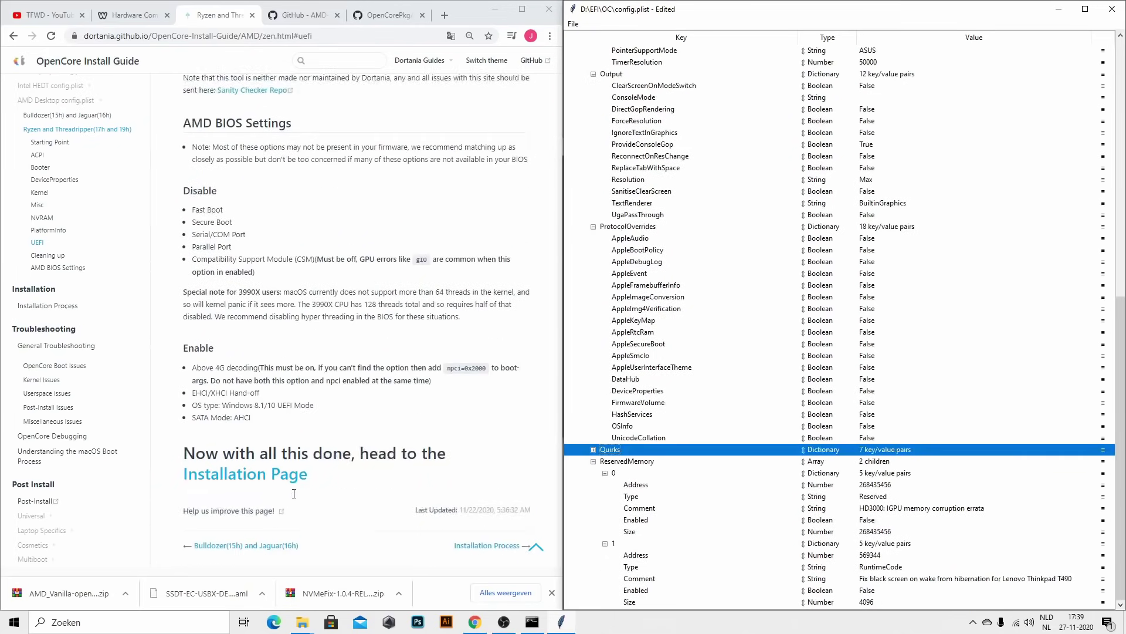
drag(182, 180, 418, 444)
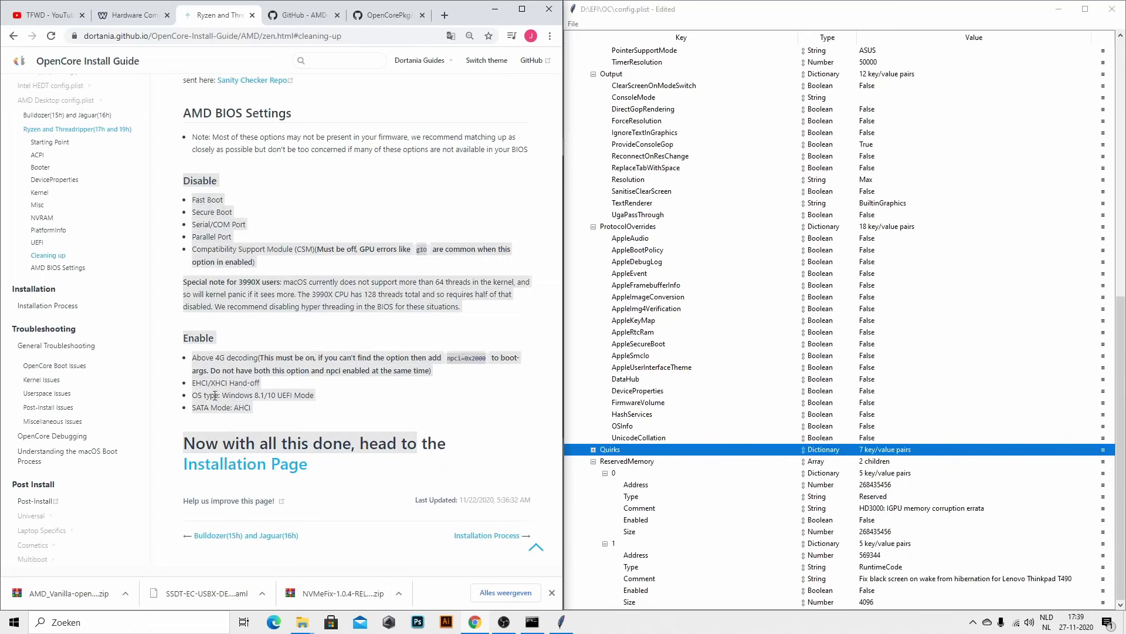
click(257, 191)
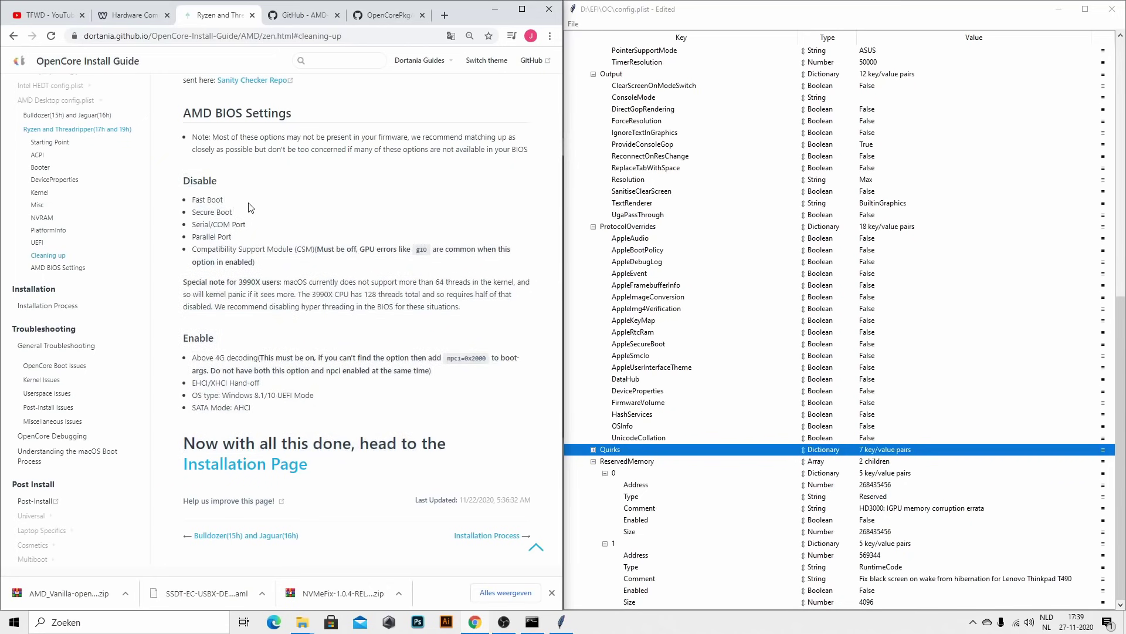
drag(226, 200, 343, 288)
drag(192, 358, 476, 361)
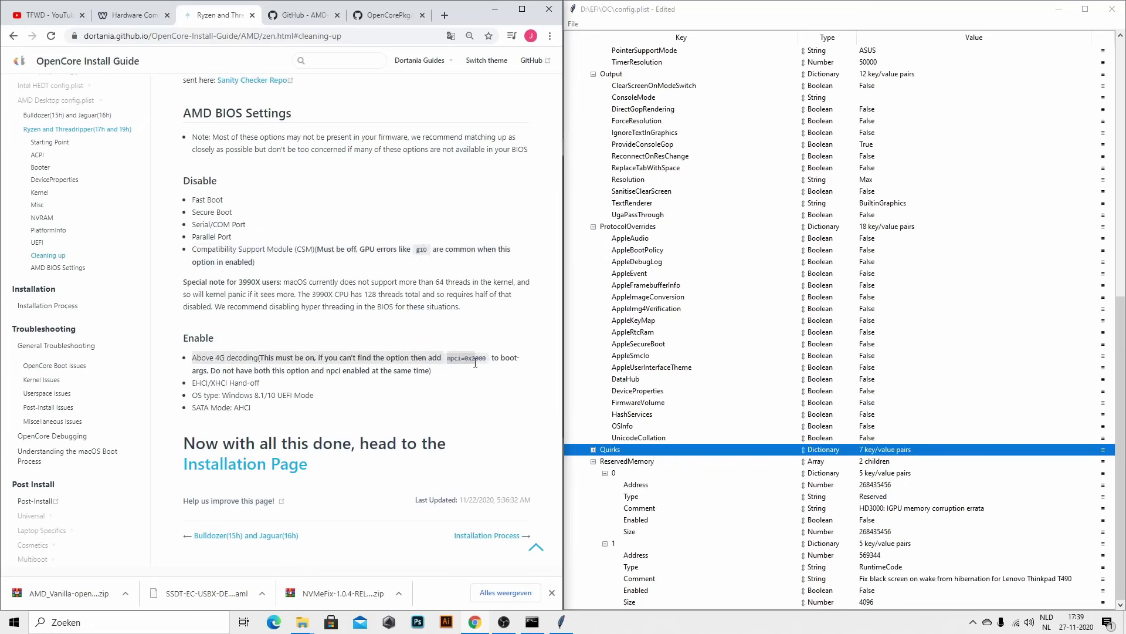
drag(194, 382, 274, 389)
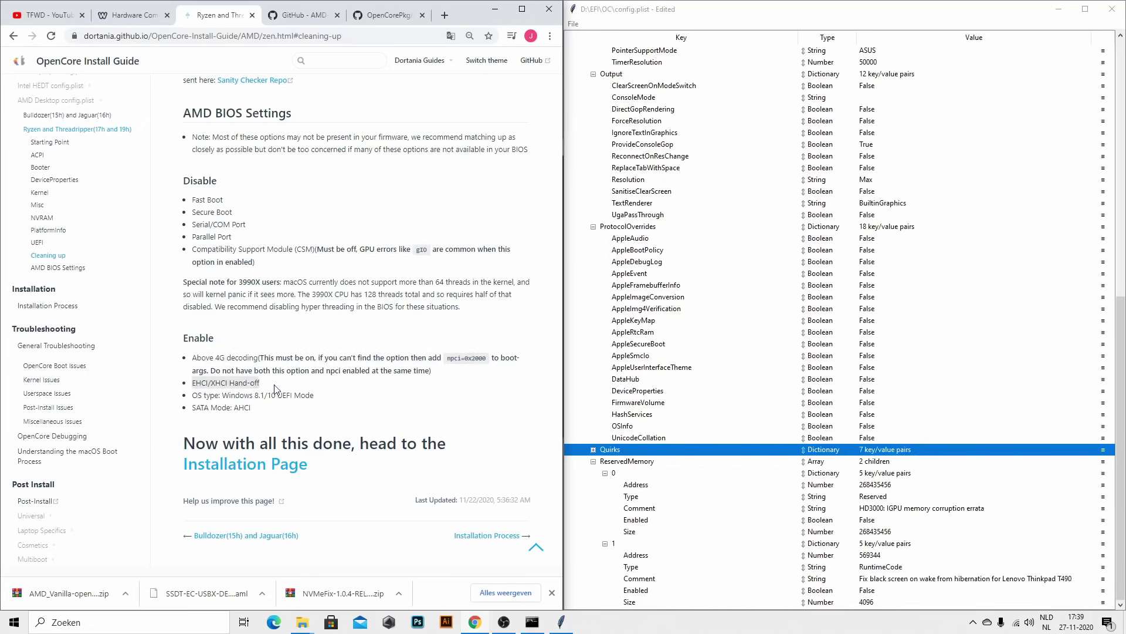
drag(197, 399, 312, 370)
click(338, 390)
drag(255, 420, 192, 414)
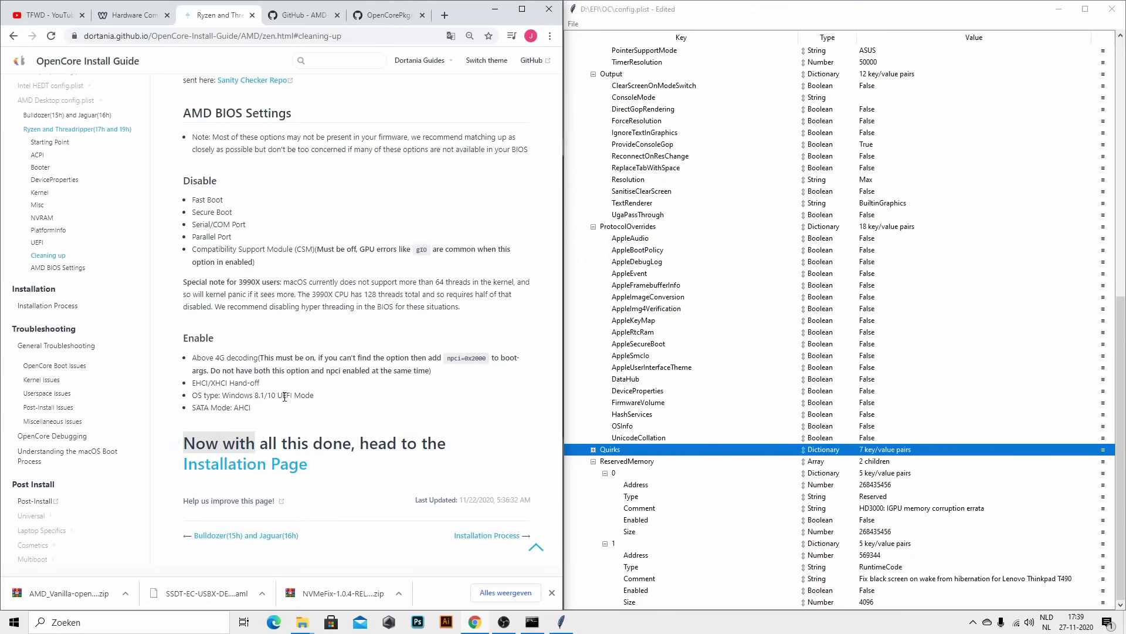
- Collapse ReservedMemory under UEFI and reread the guide's note about BIOS options missing from the firmware
click(594, 461)
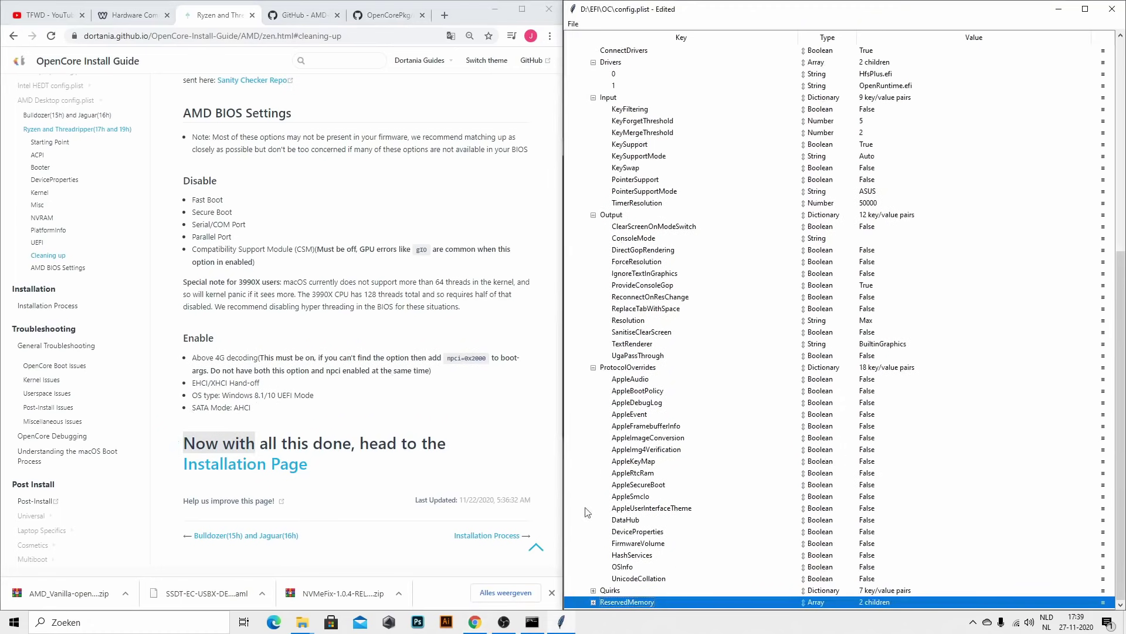
drag(189, 107, 447, 445)
click(198, 161)
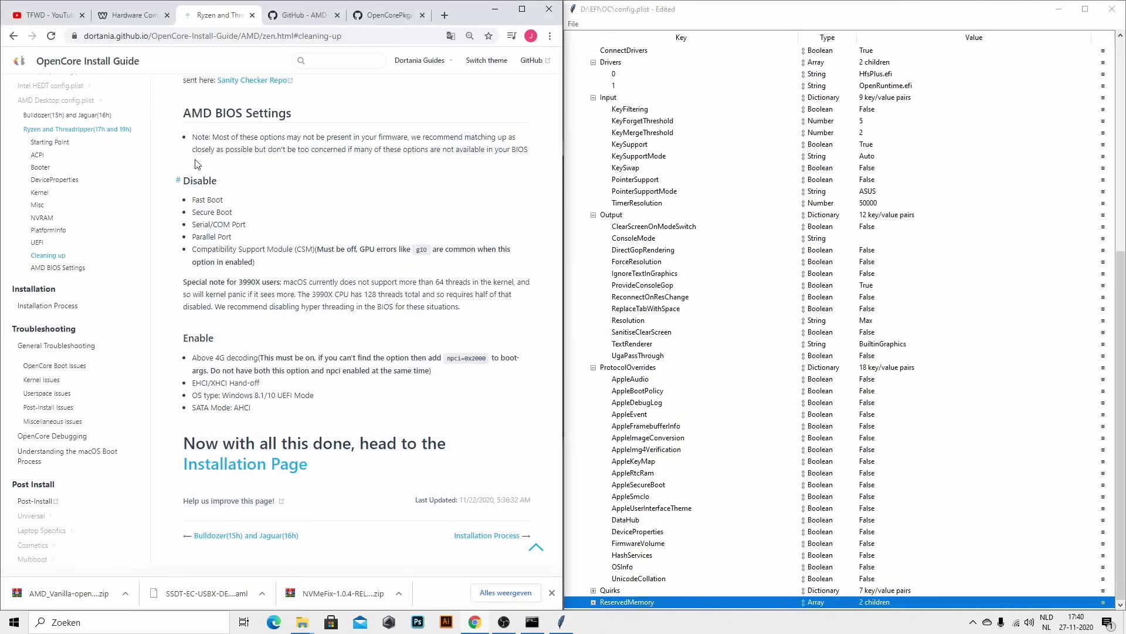
drag(195, 134, 531, 151)
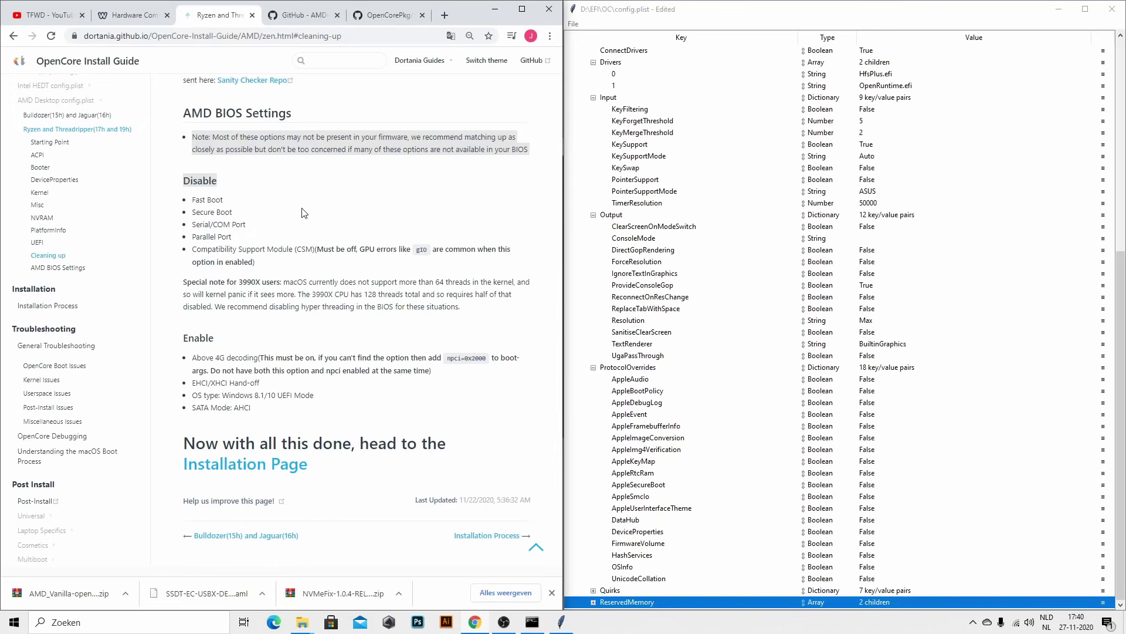
click(481, 189)
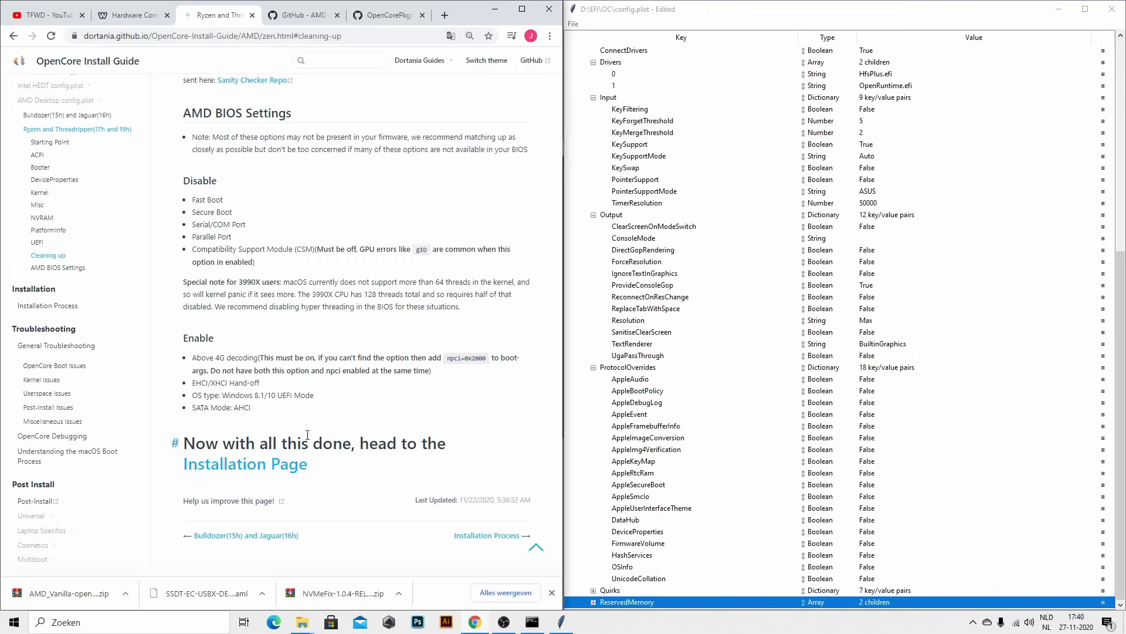
- Save config.plist and close the ProperTree editor and the browser with the guide
click(573, 24)
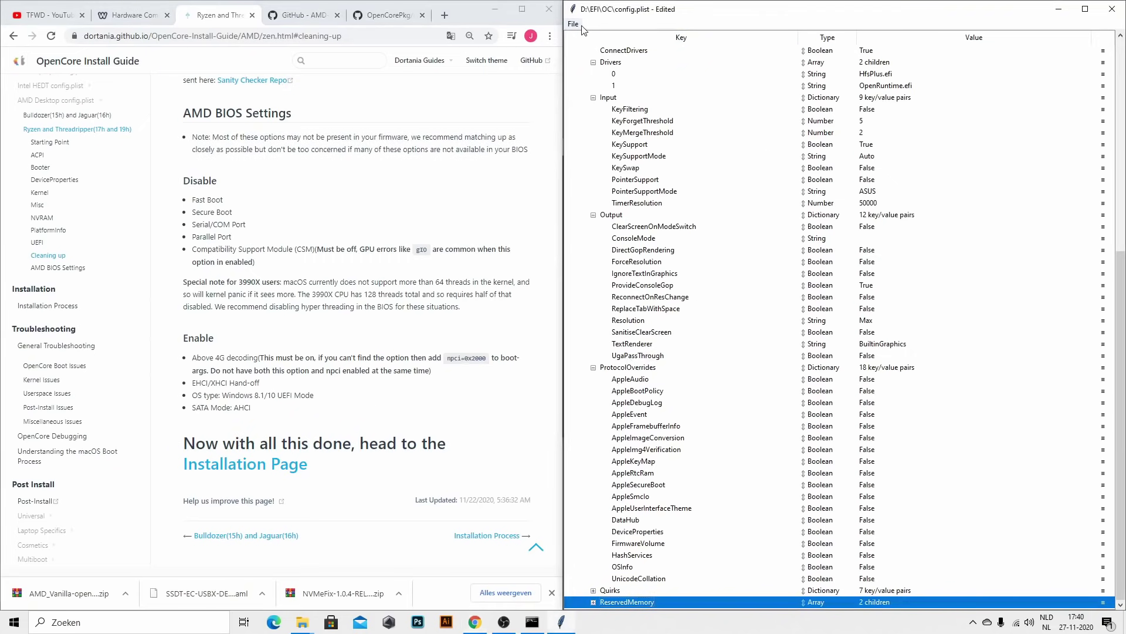
click(587, 60)
click(1112, 9)
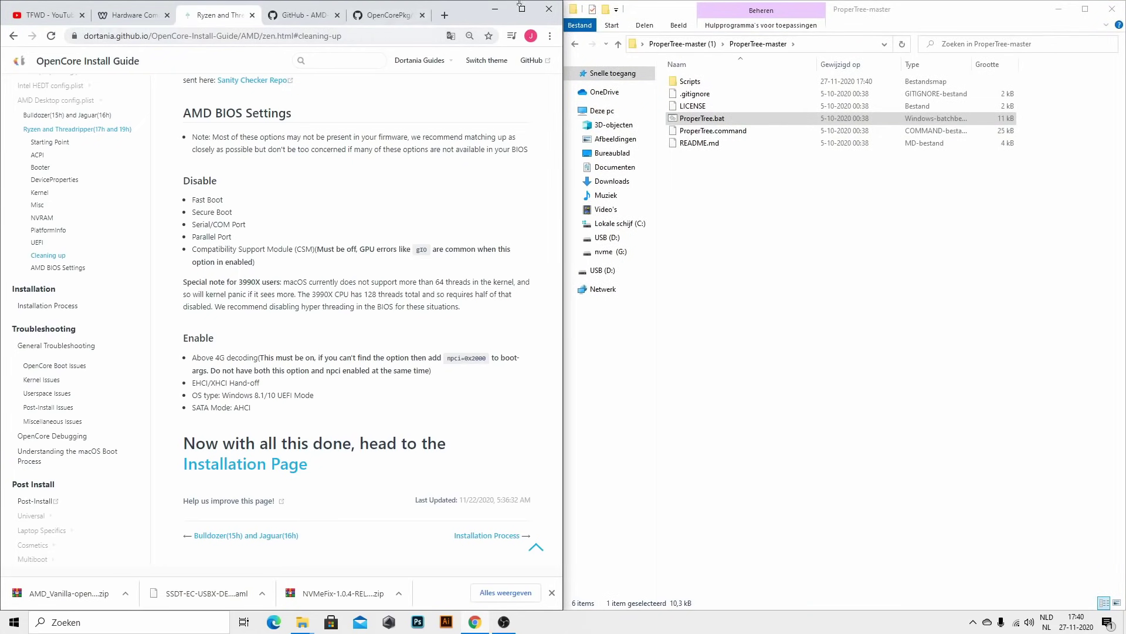
click(548, 9)
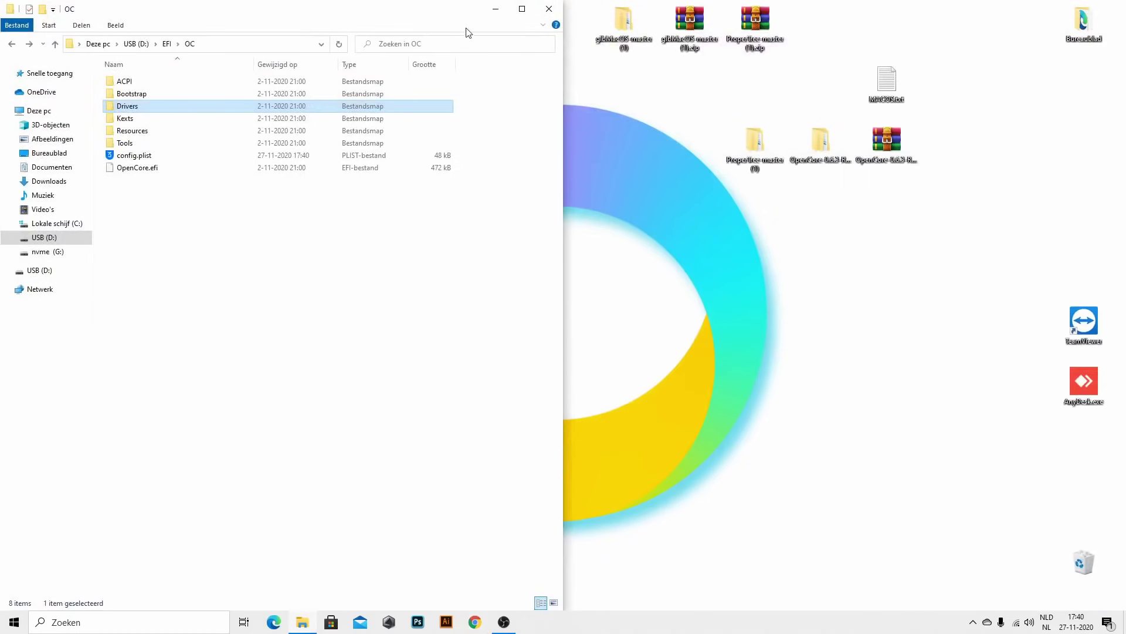
- Look into the Kexts folder under EFI > OC and eject the USB (D:) drive
double_click(125, 118)
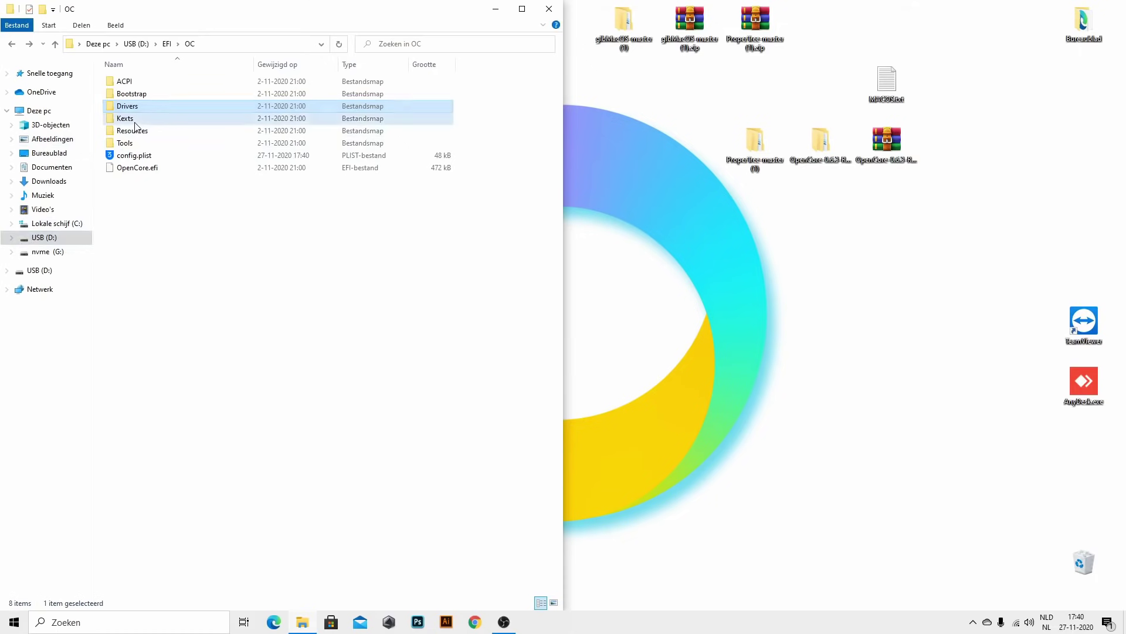
click(11, 44)
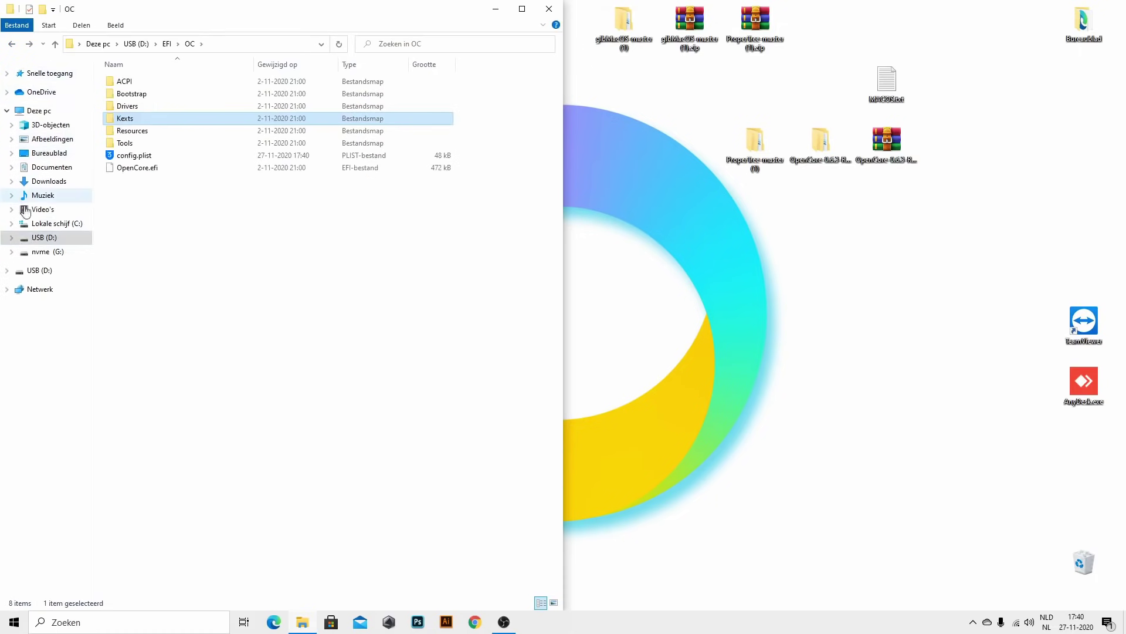
click(41, 237)
right_click(39, 240)
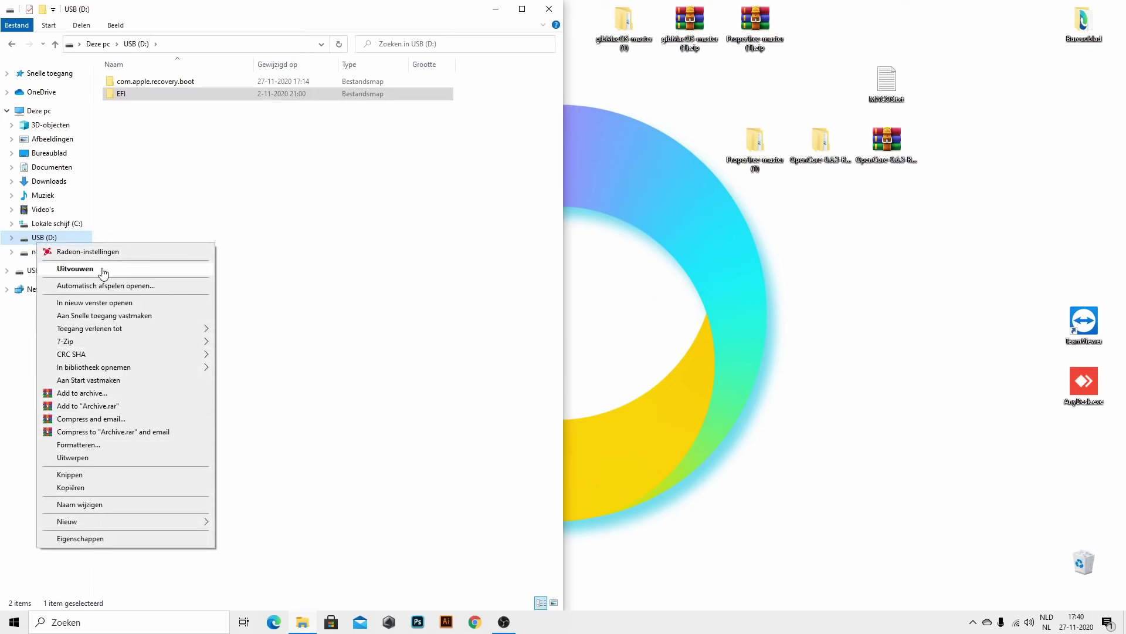
click(317, 294)
right_click(47, 239)
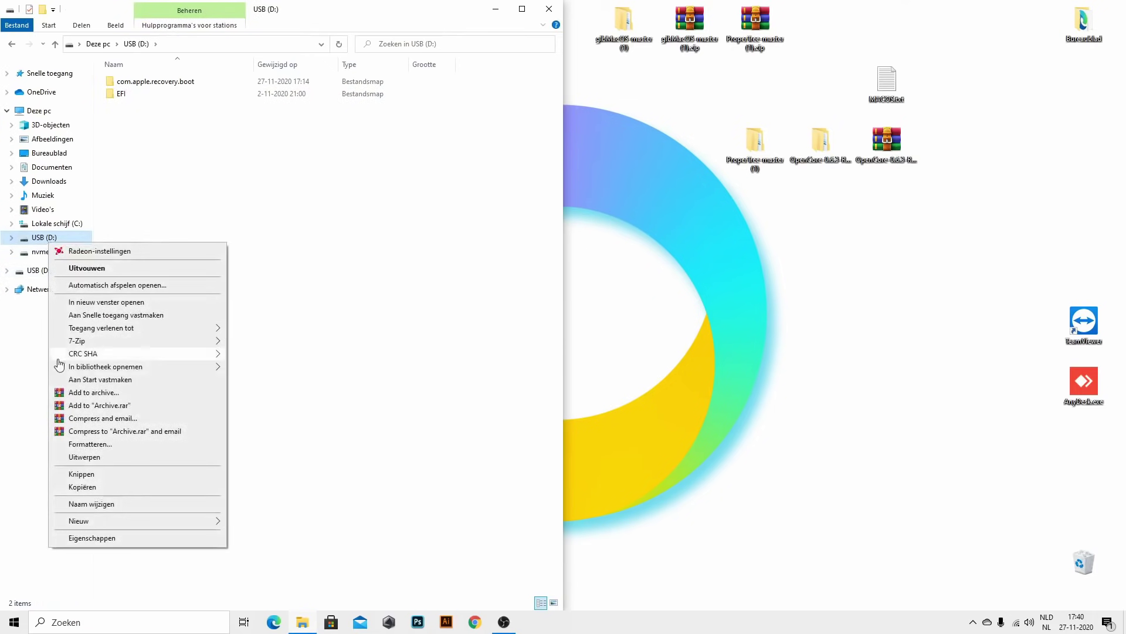
click(86, 457)
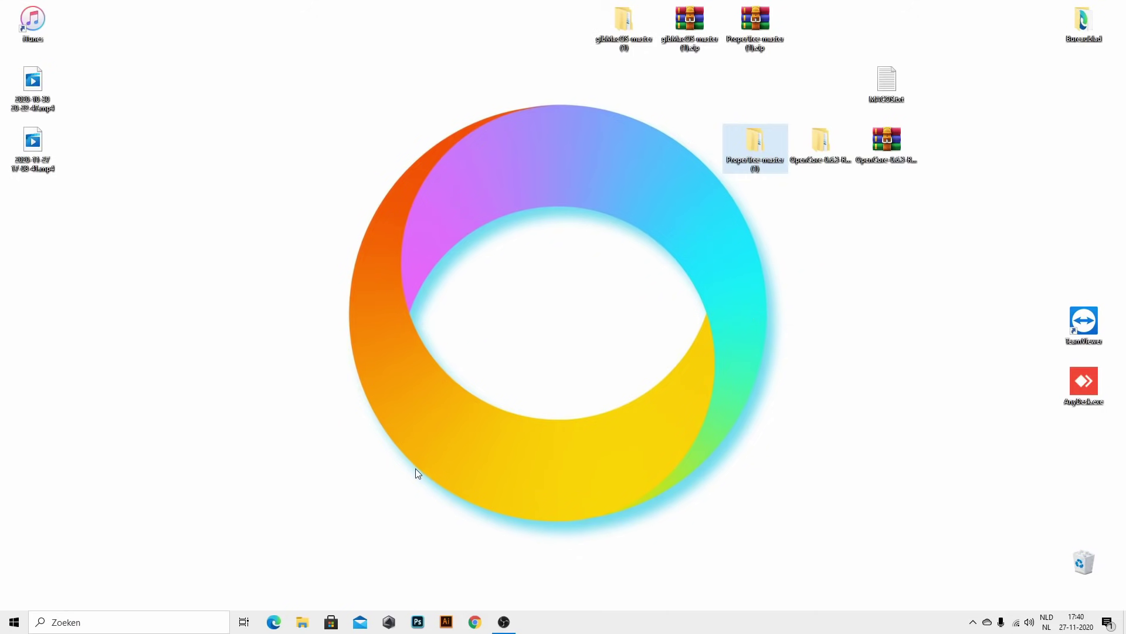
click(537, 320)
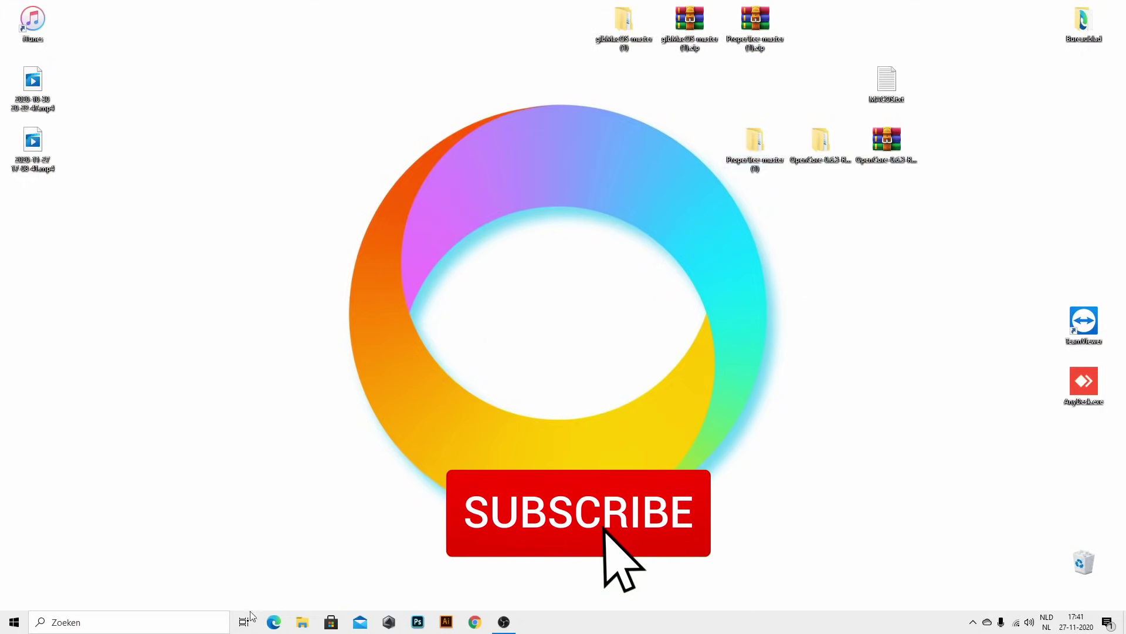
click(503, 622)
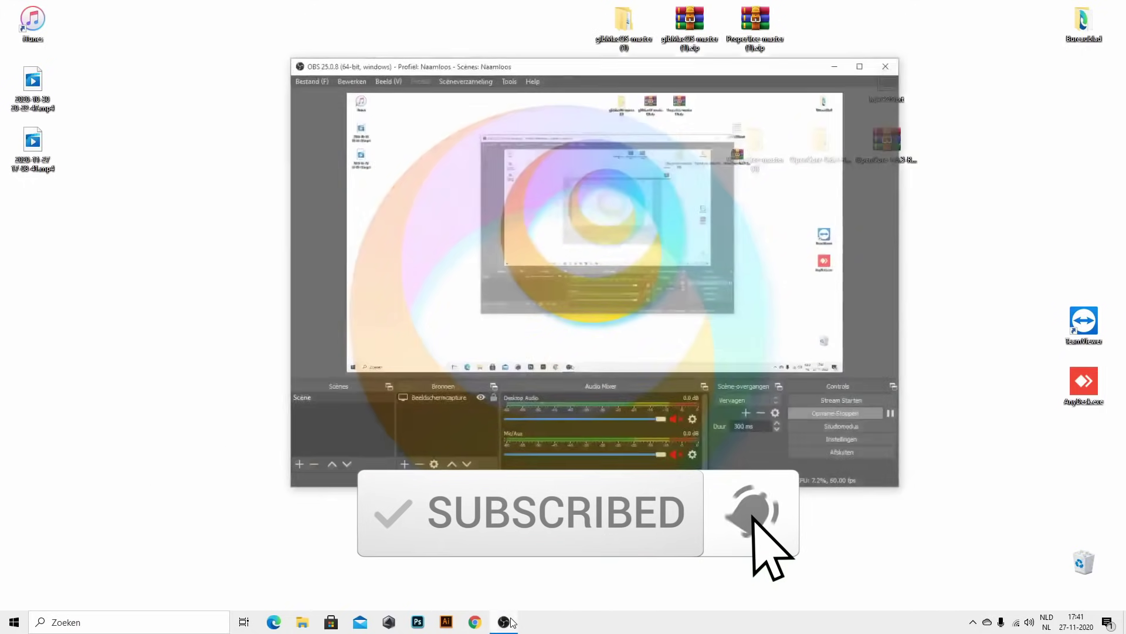